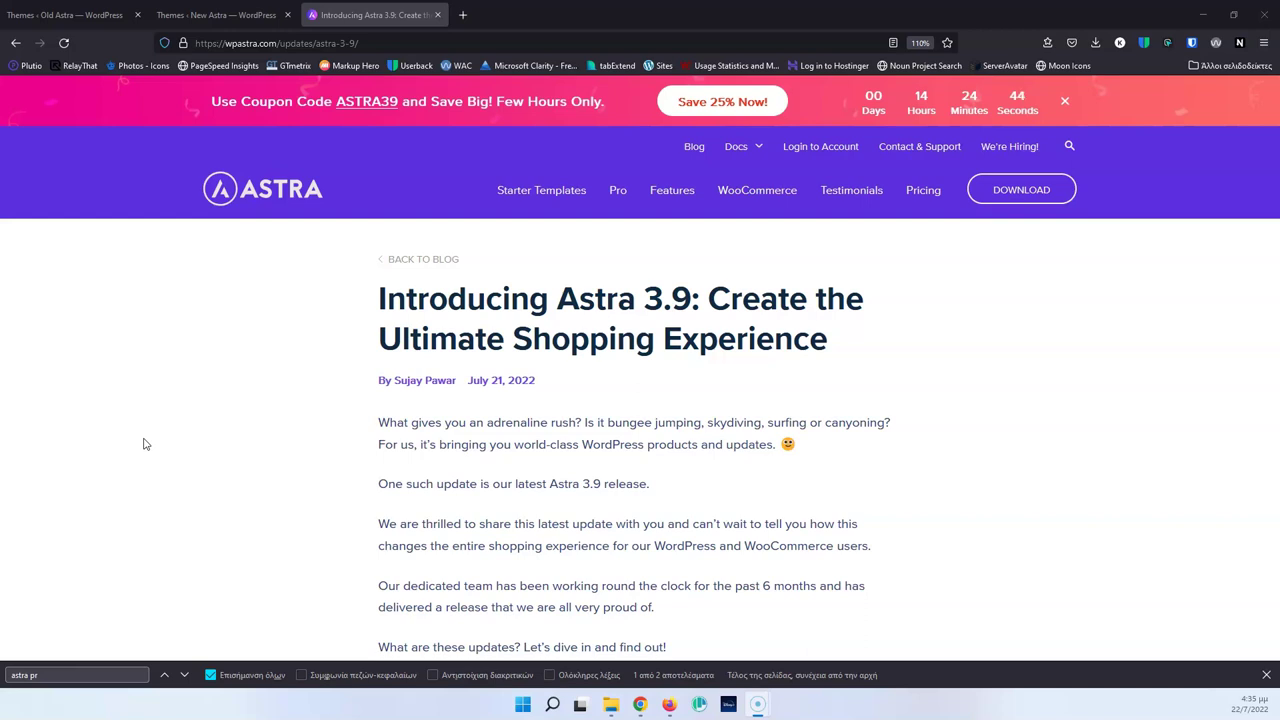
Step: Skim the Astra 3.9 announcement for the shop, product, cart and checkout page changes, and return to its beginning
scroll(189, 421, "down", 20)
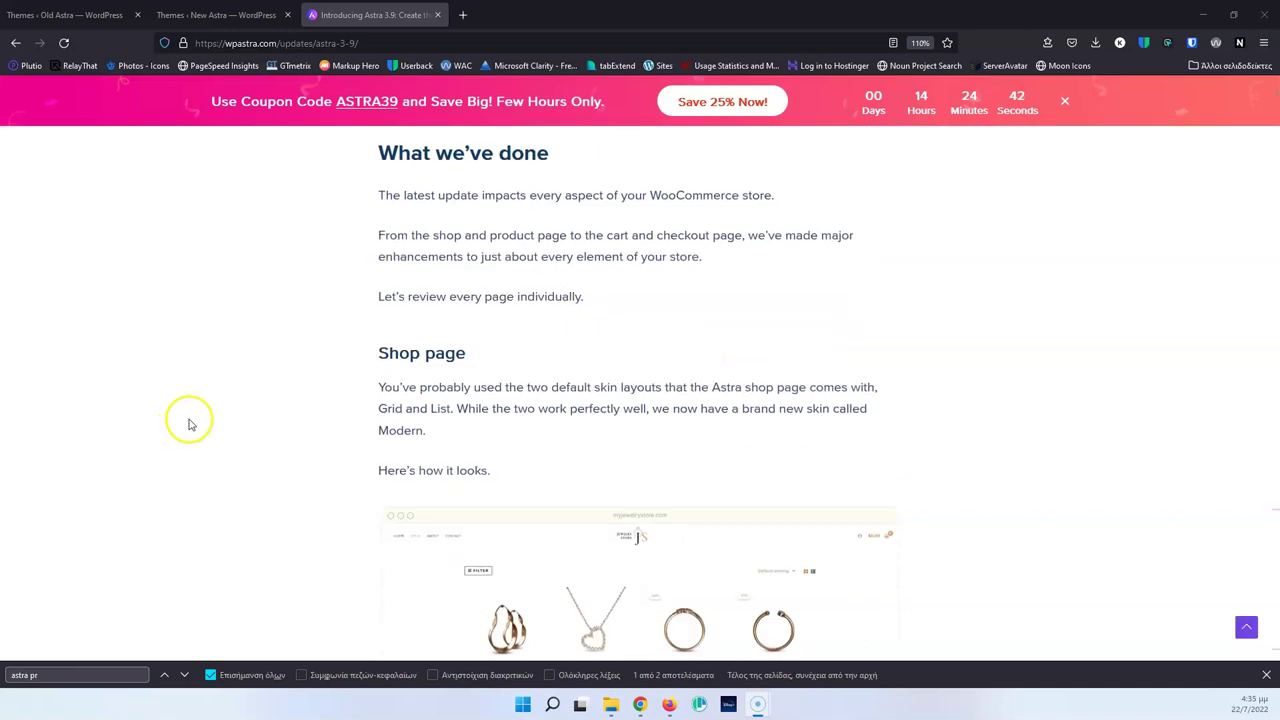
scroll(192, 425, "down", 20)
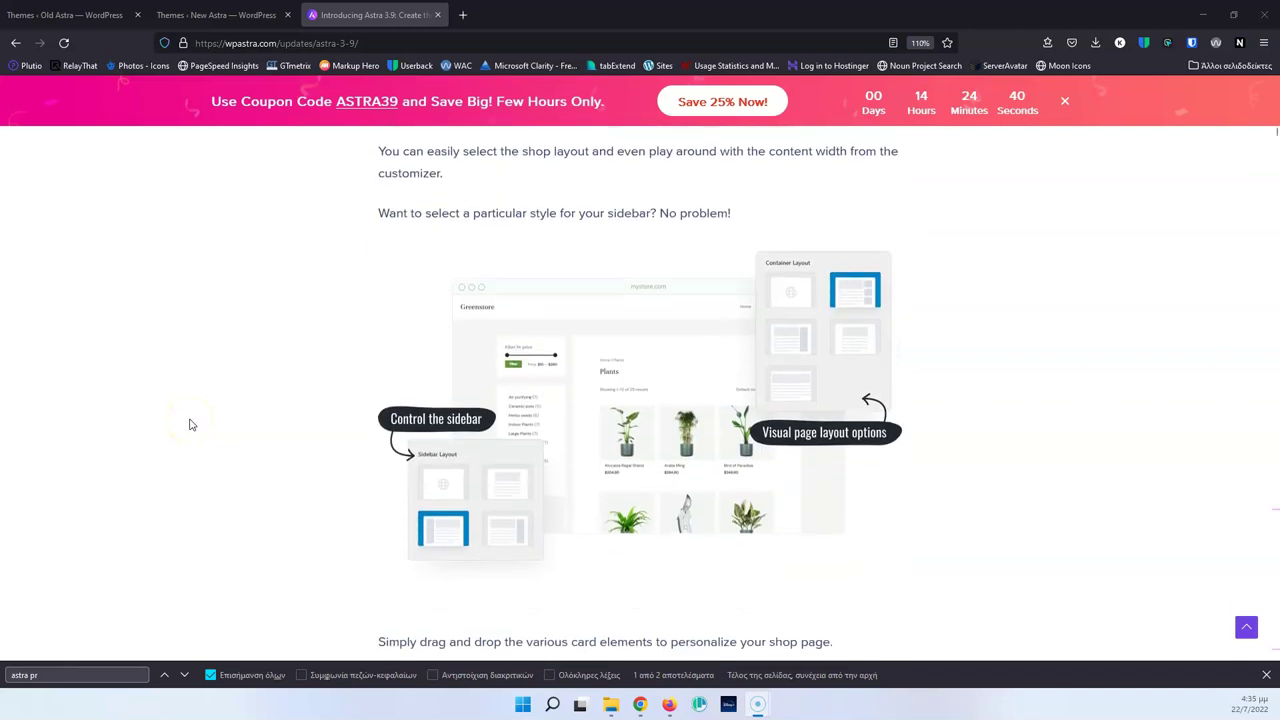
scroll(192, 425, "down", 20)
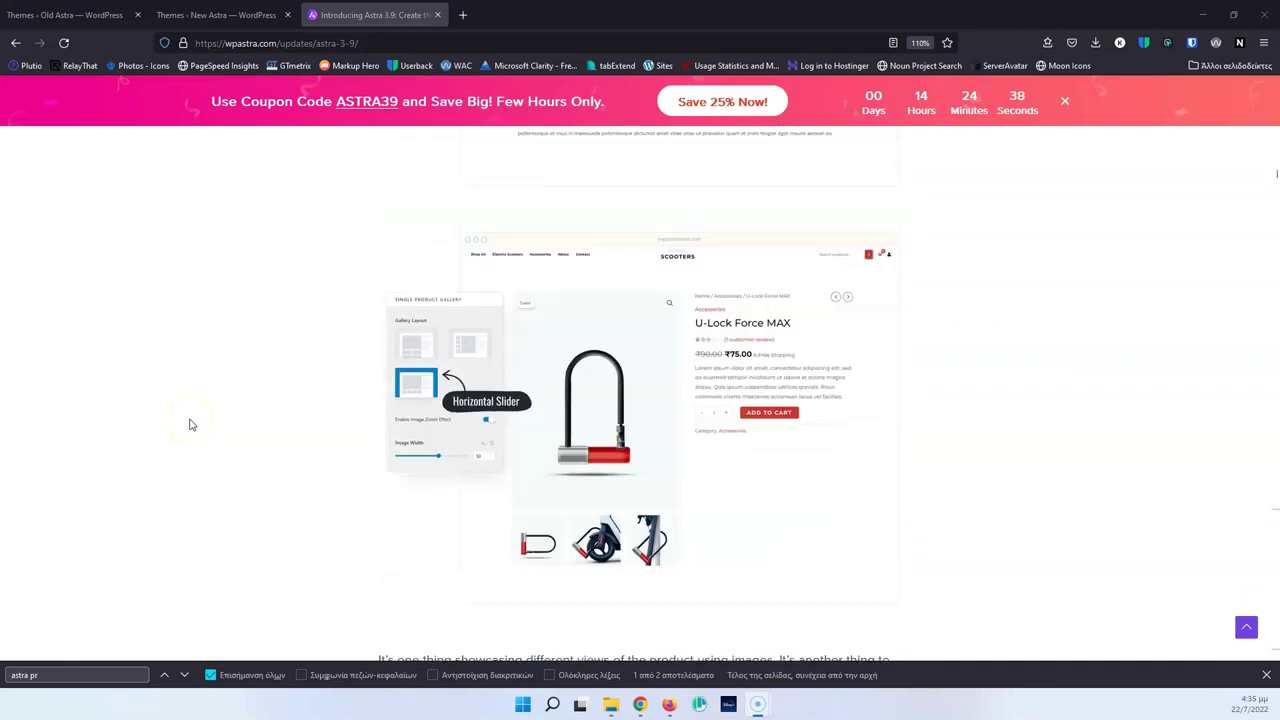
scroll(192, 425, "down", 20)
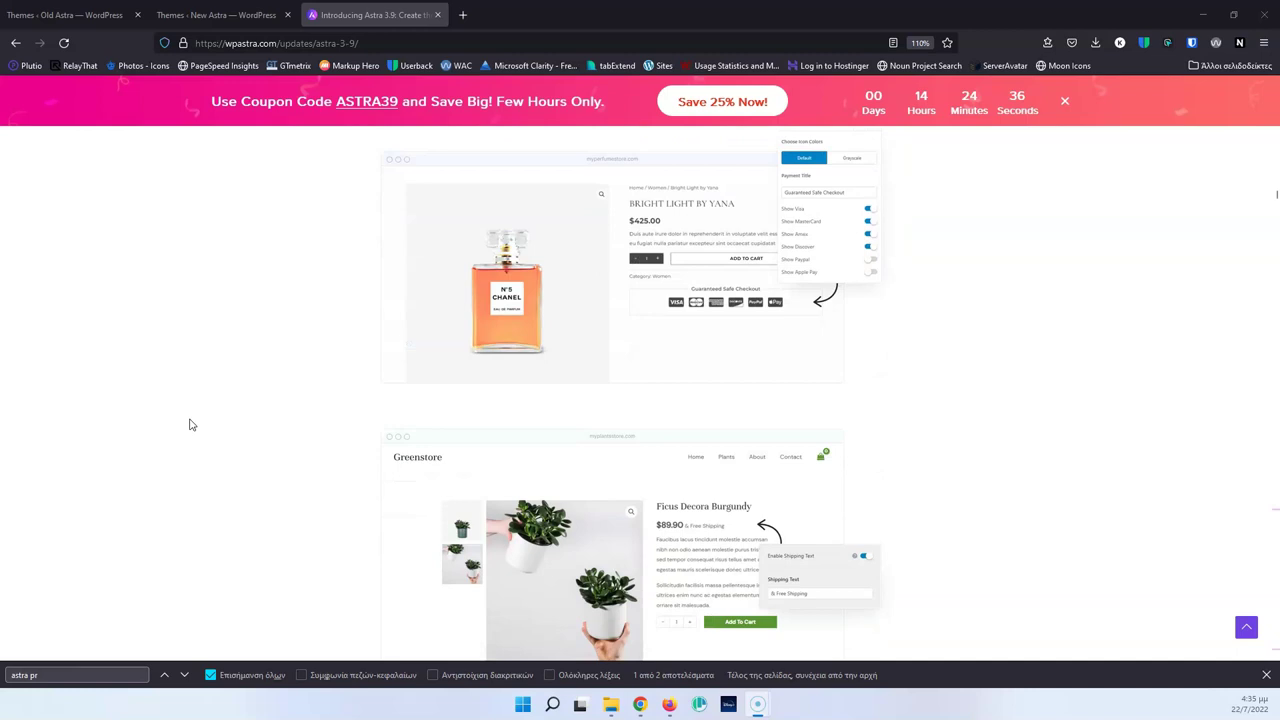
scroll(192, 425, "down", 20)
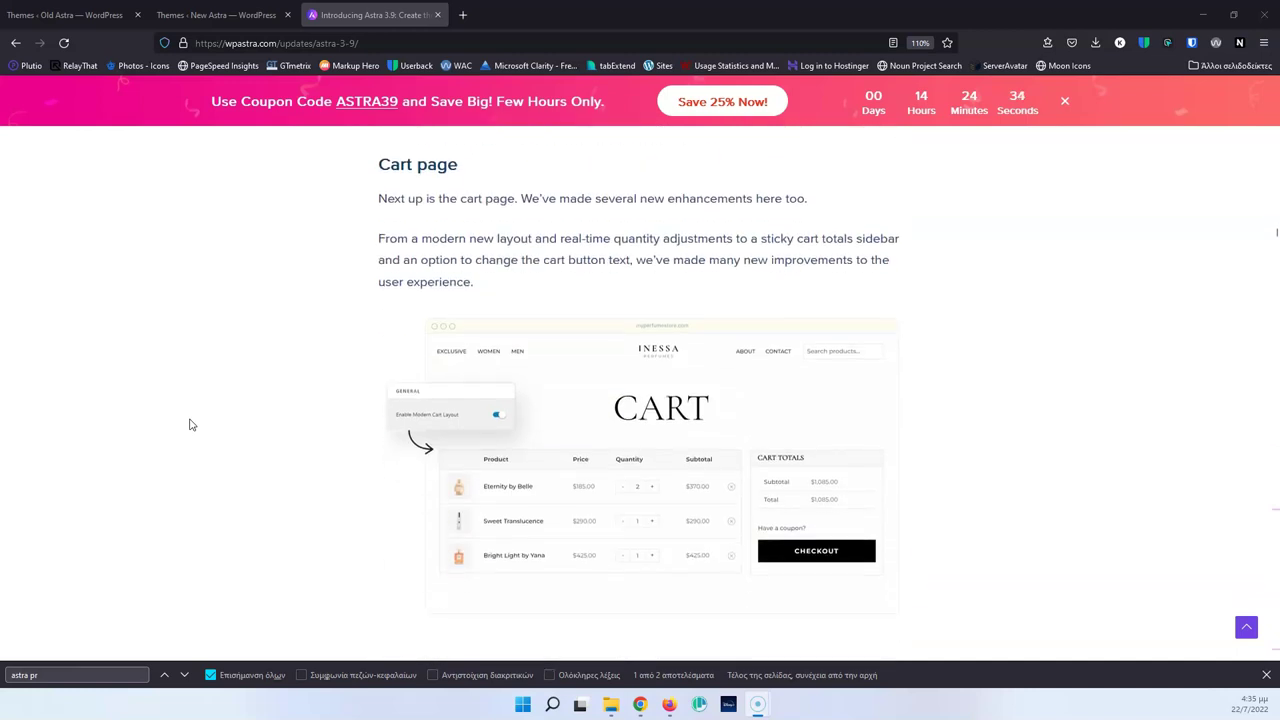
scroll(192, 425, "down", 20)
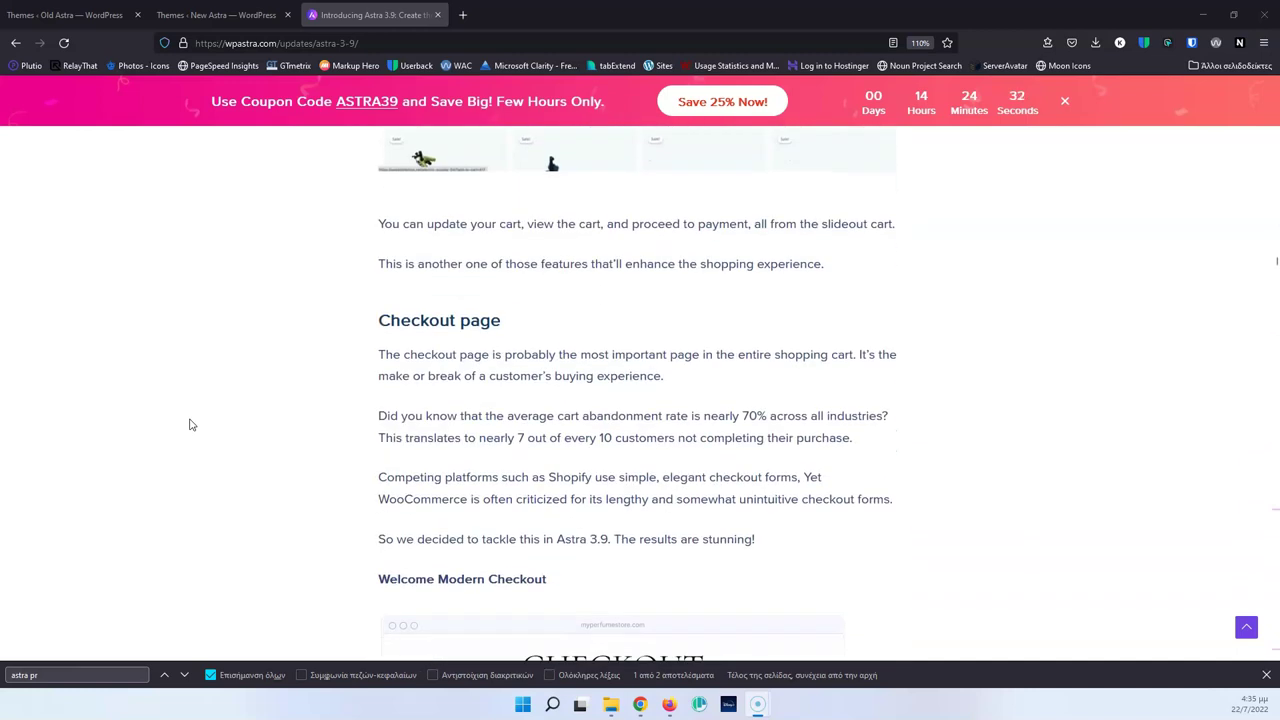
scroll(192, 425, "down", 1)
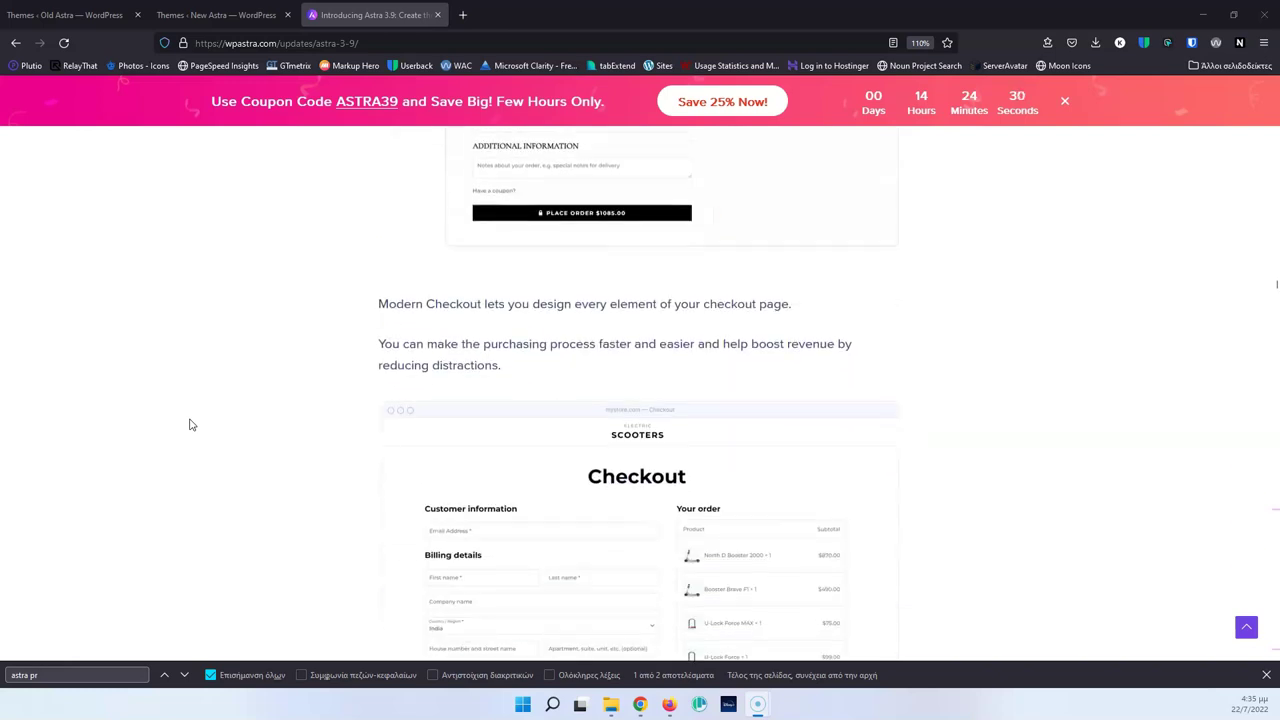
scroll(192, 425, "down", 6)
scroll(954, 394, "up", 1)
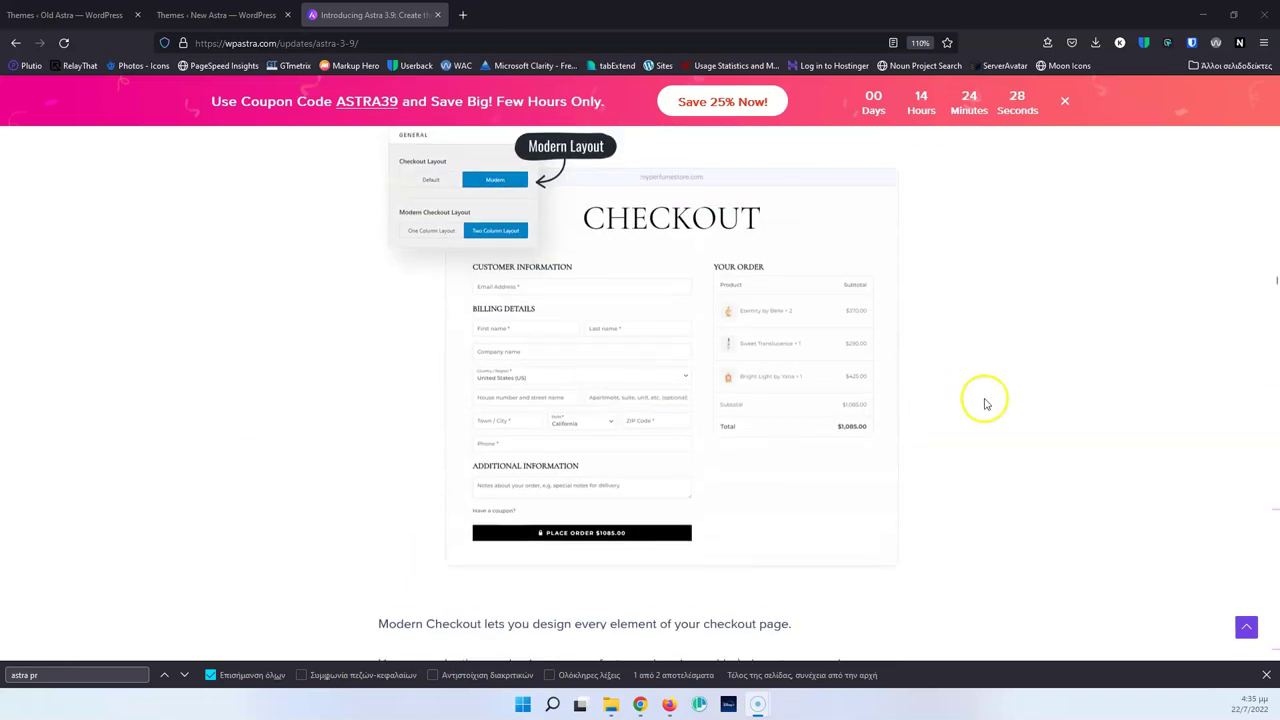
scroll(1190, 305, "down", 20)
scroll(1149, 325, "down", 20)
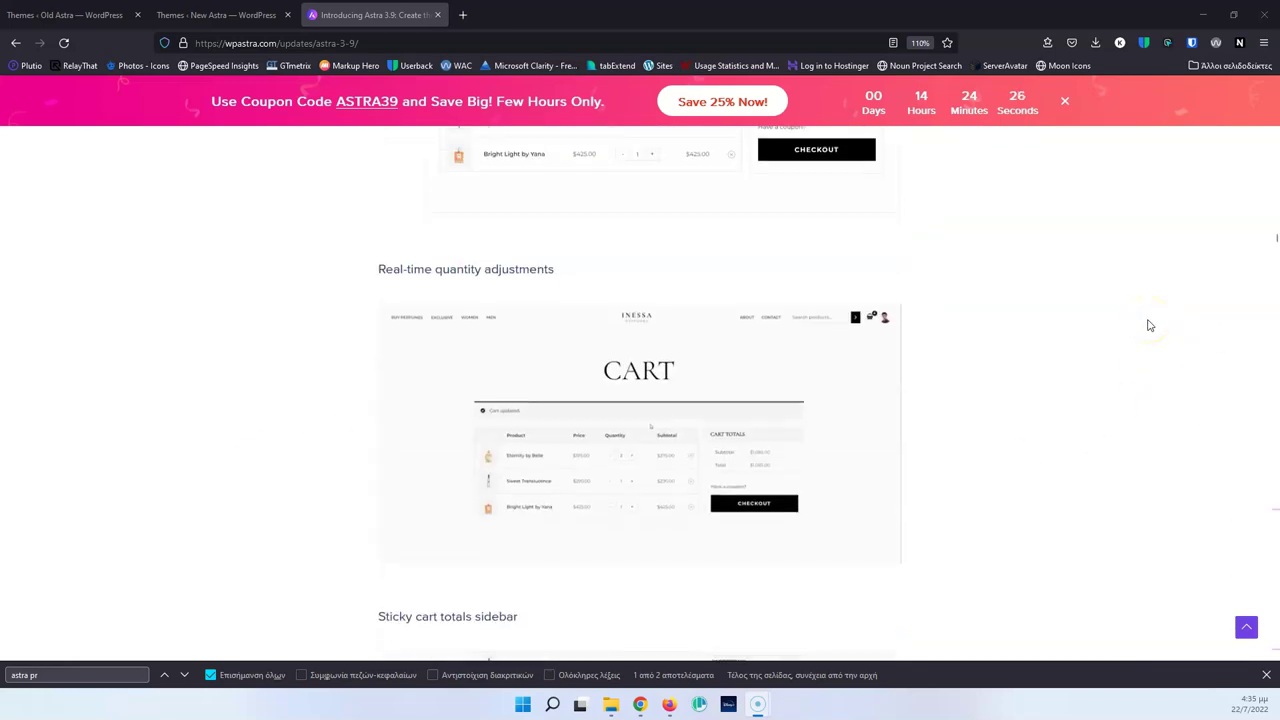
scroll(1149, 325, "down", 20)
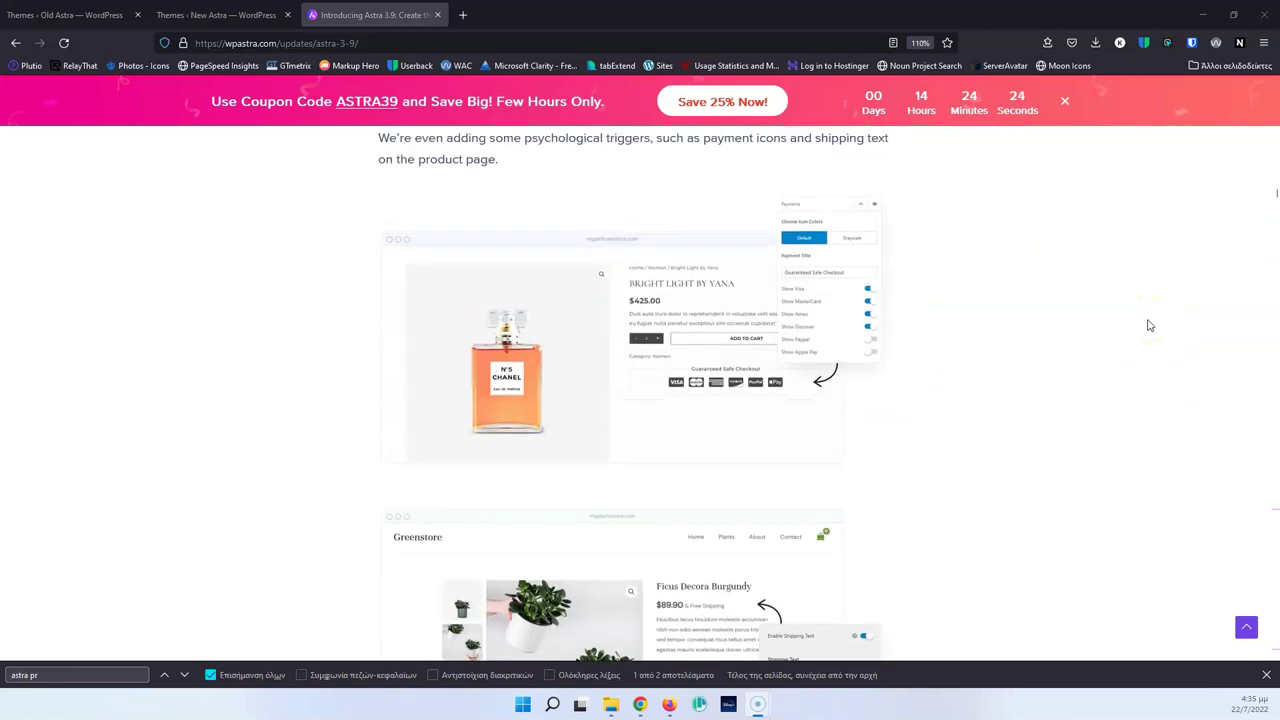
scroll(1149, 325, "down", 20)
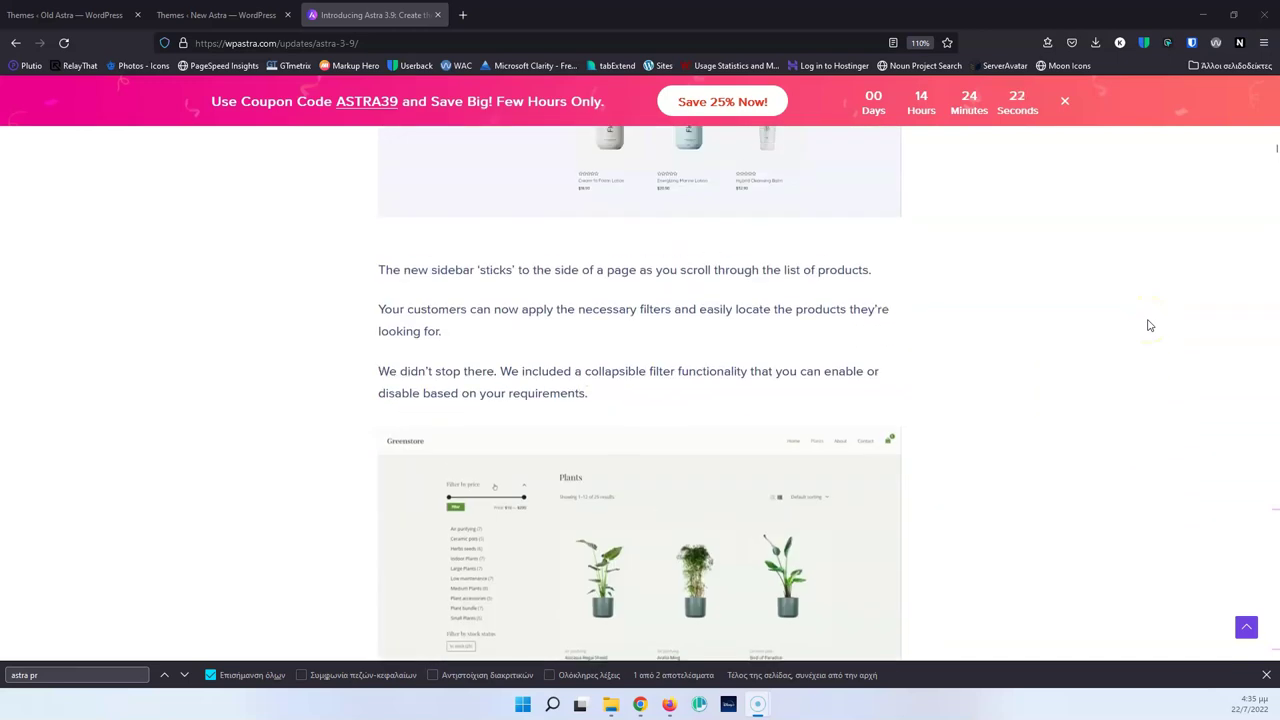
key("Home")
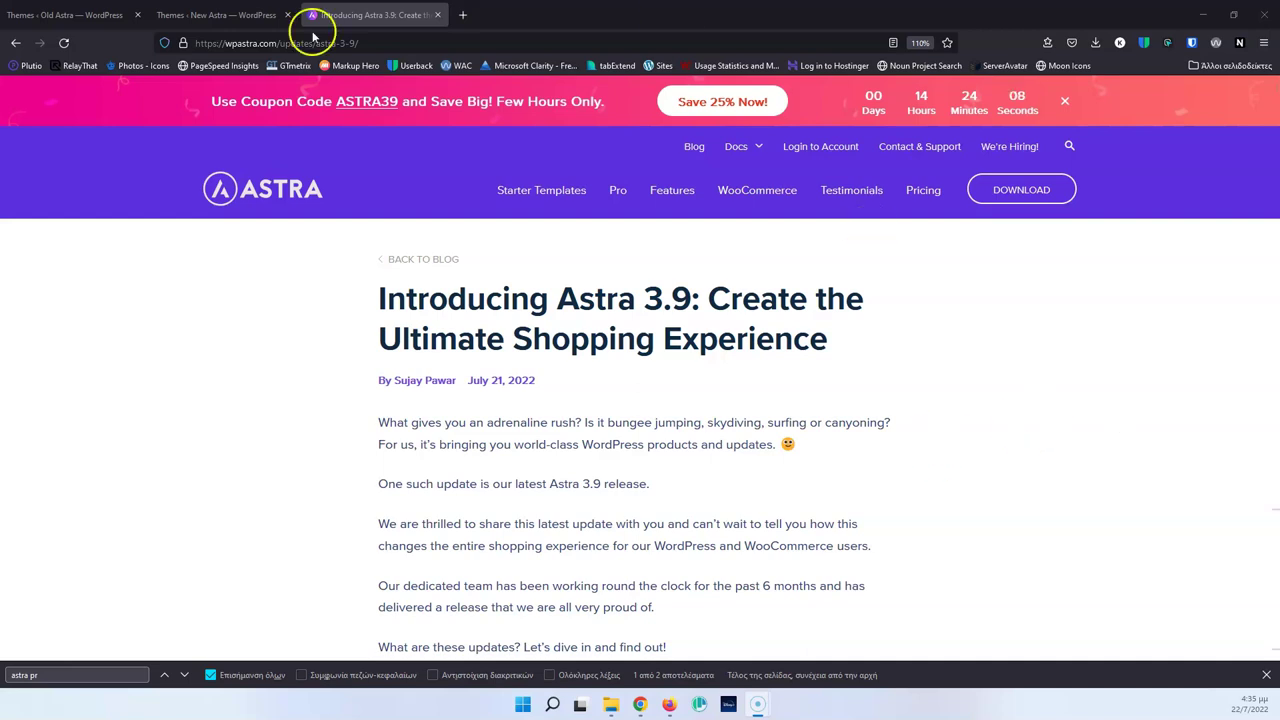
Step: Open the theme customizer for both the Old Astra site and the New Astra site
left_click(62, 14)
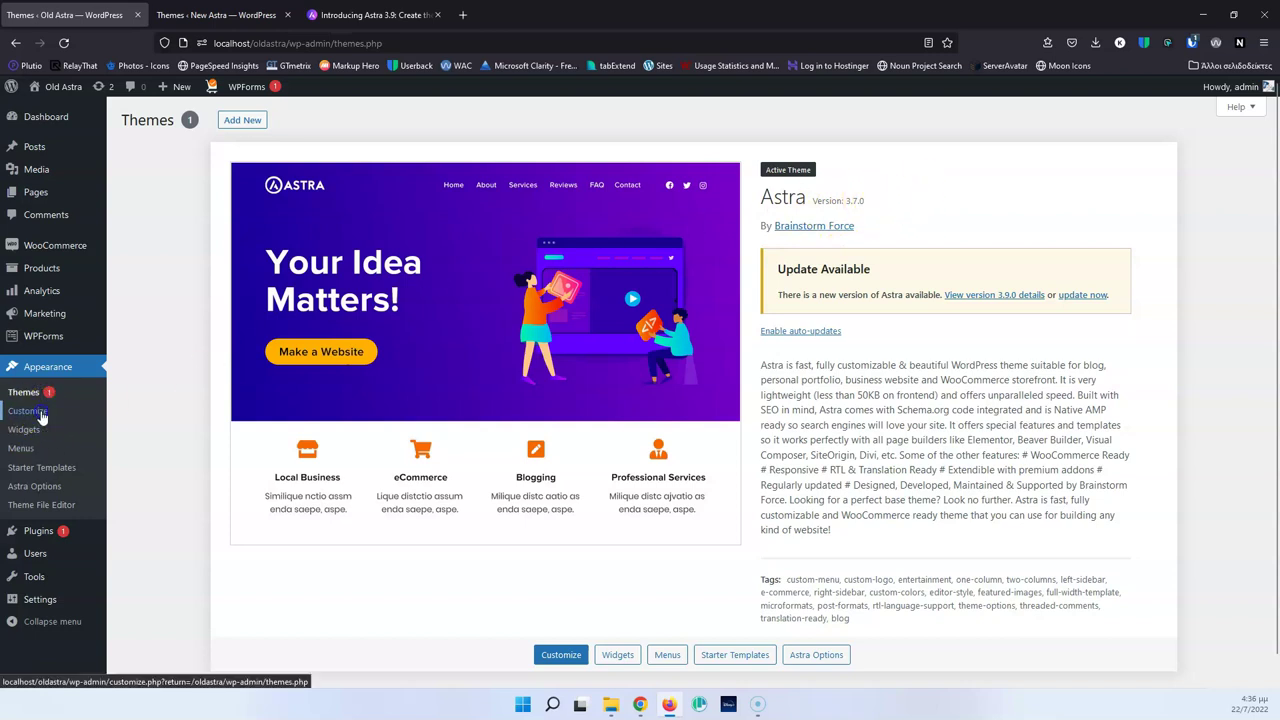
left_click(216, 15)
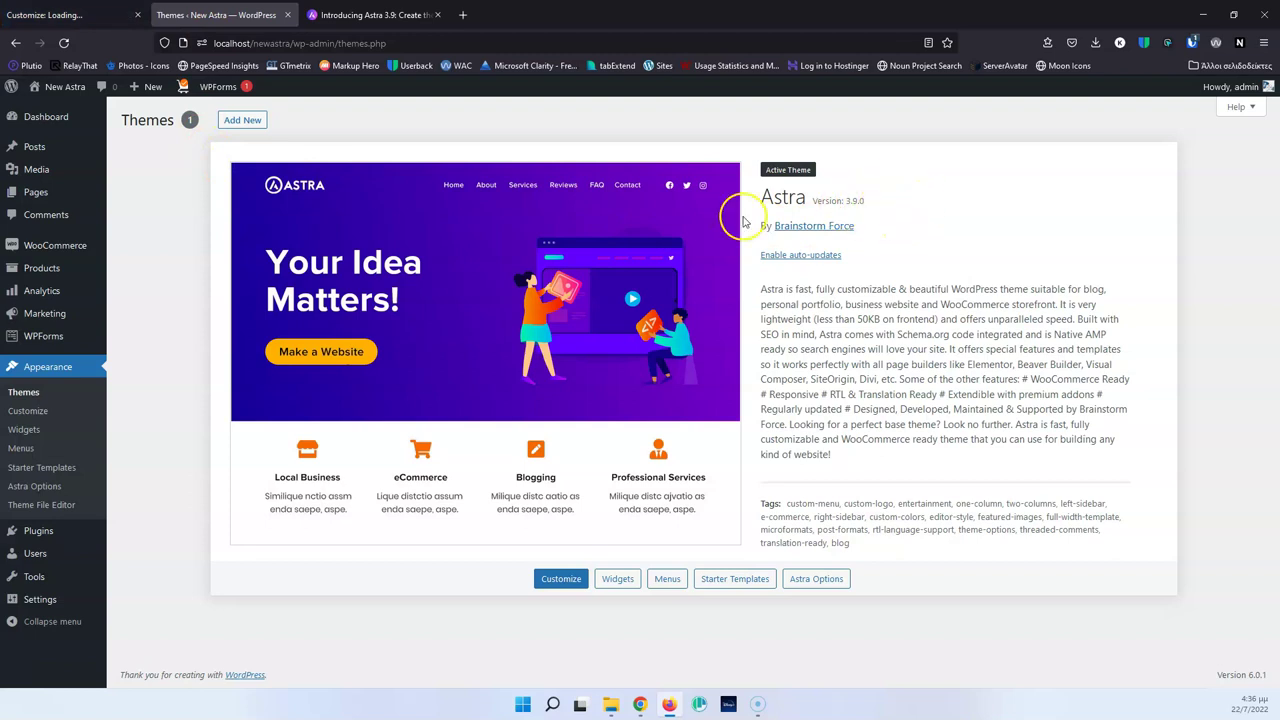
left_click(32, 410)
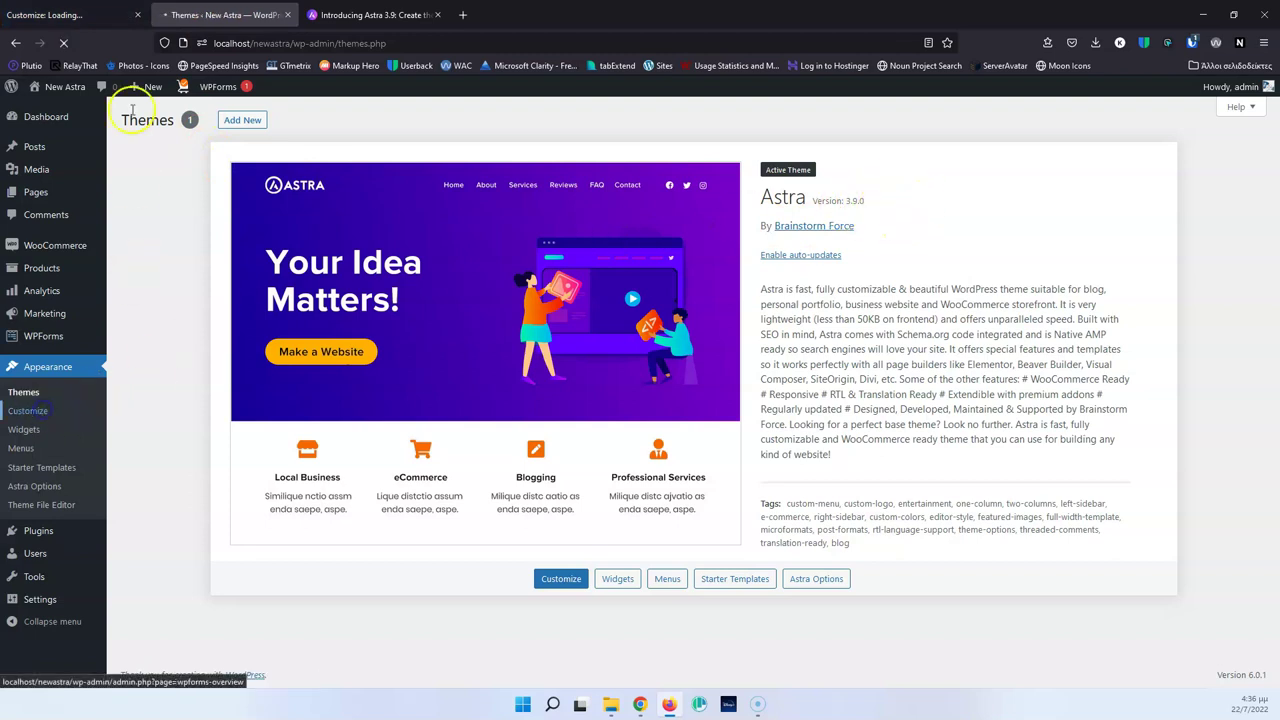
Step: Open the WooCommerce section in the customizer of Old Astra and of New Astra
left_click(80, 14)
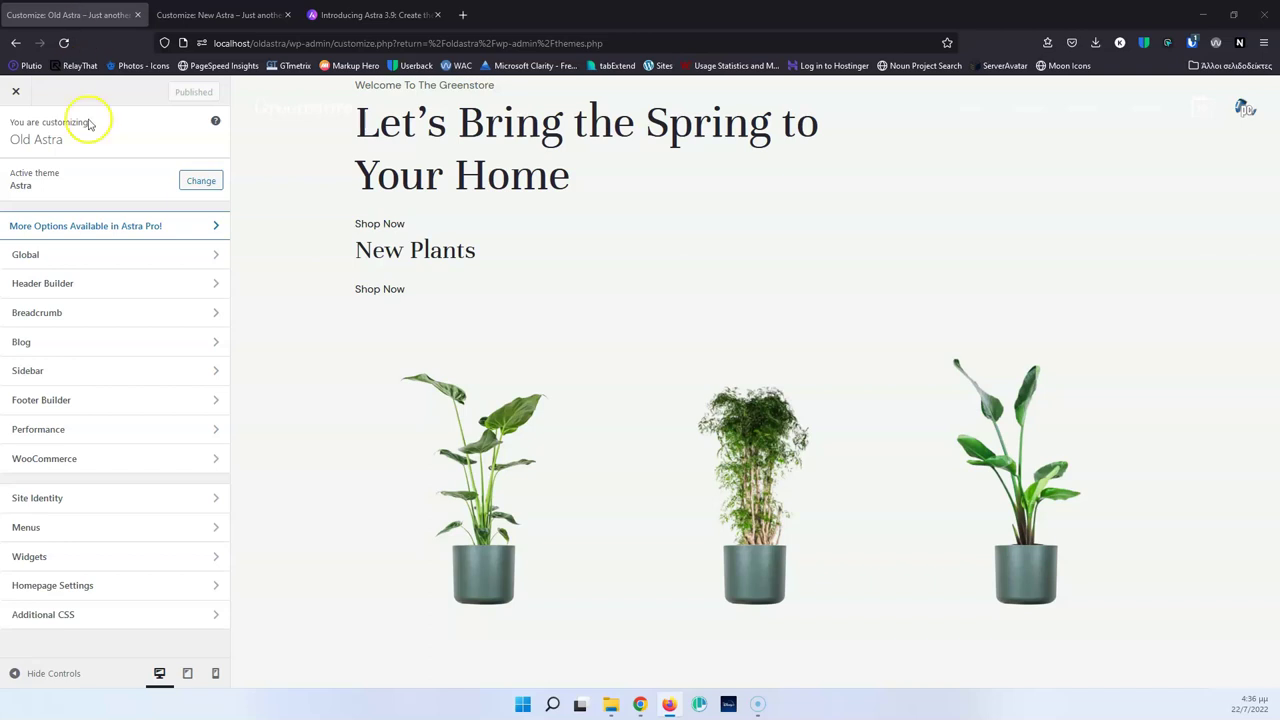
left_click(106, 459)
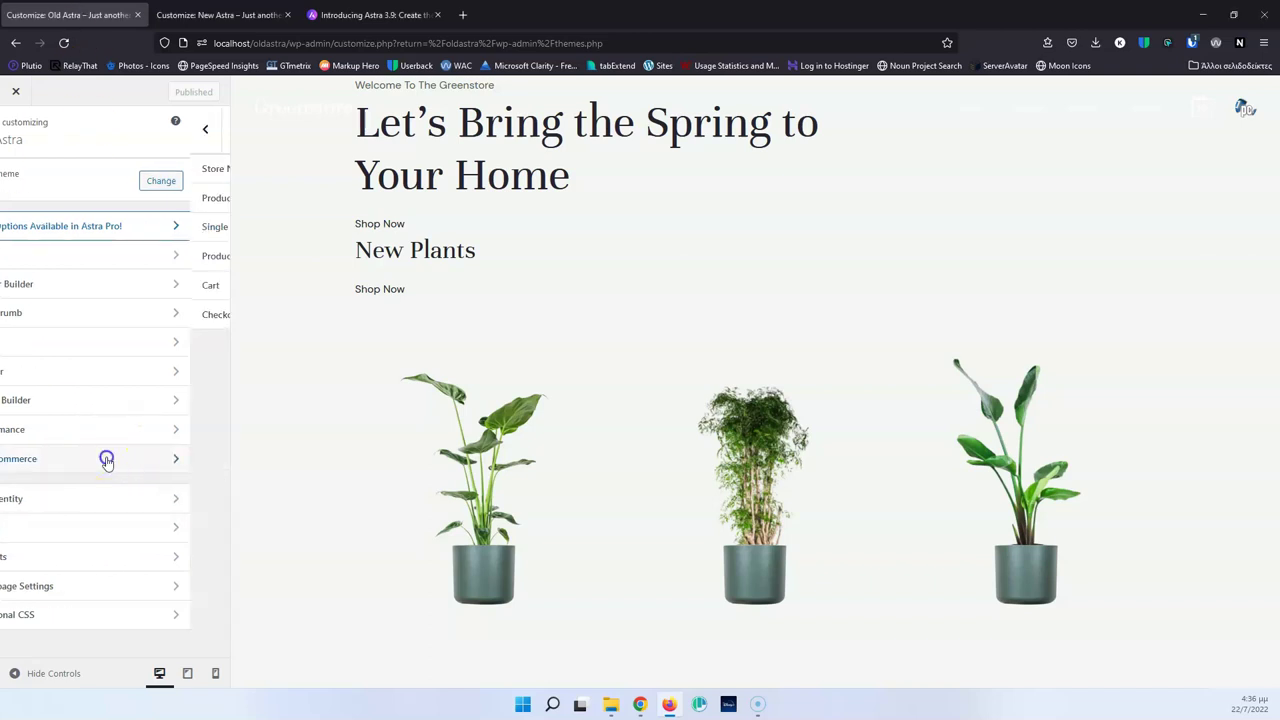
left_click(214, 14)
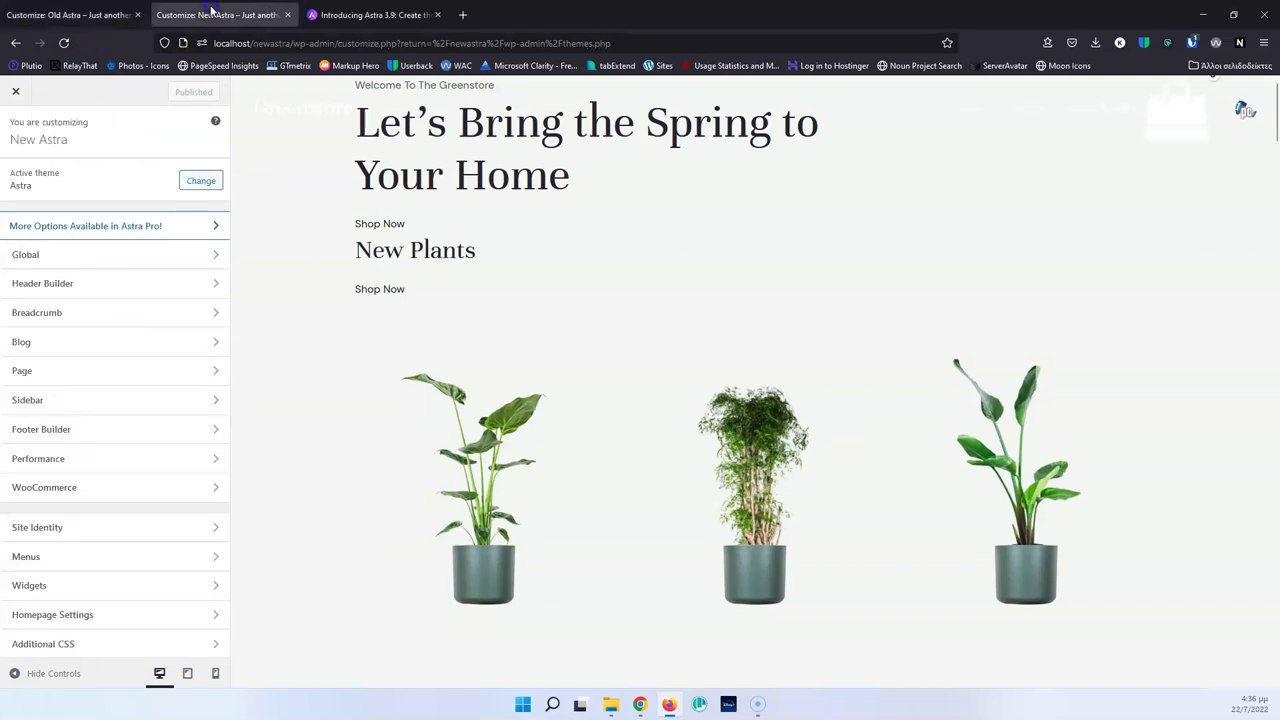
left_click(129, 486)
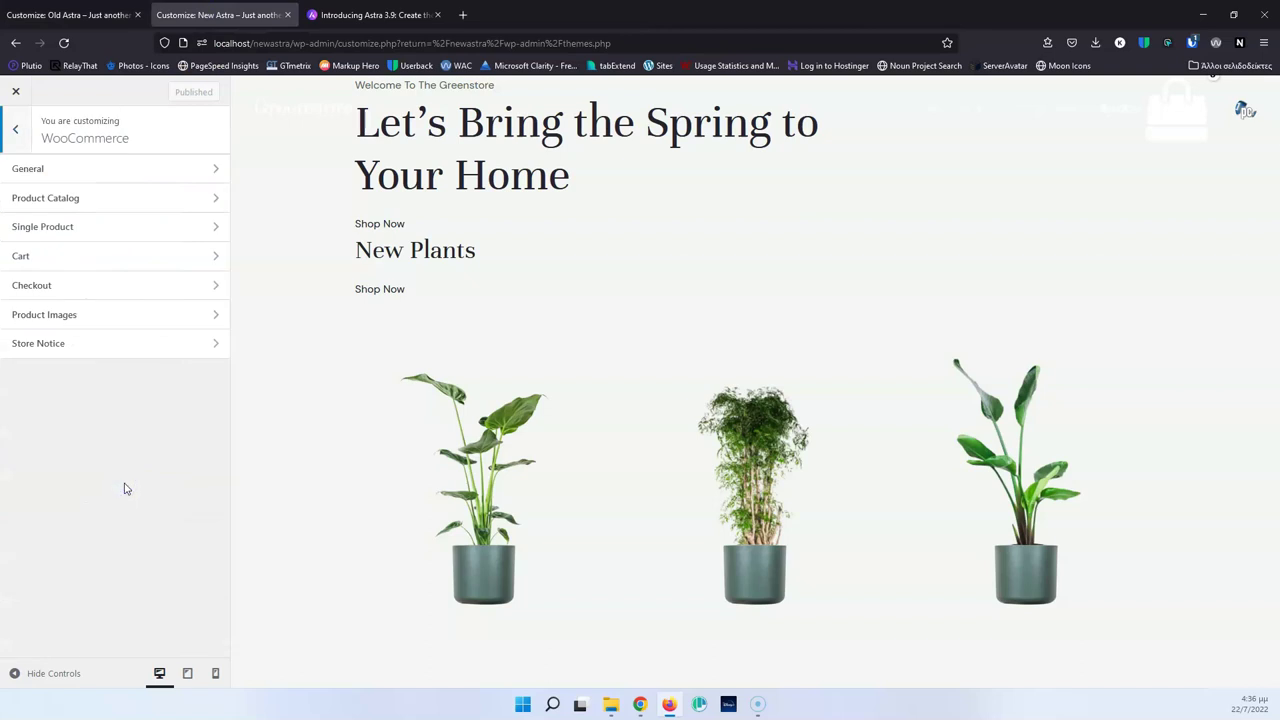
Step: Compare the WooCommerce sections of the two sites and open the General settings in New Astra
key("ctrl+Page_Up")
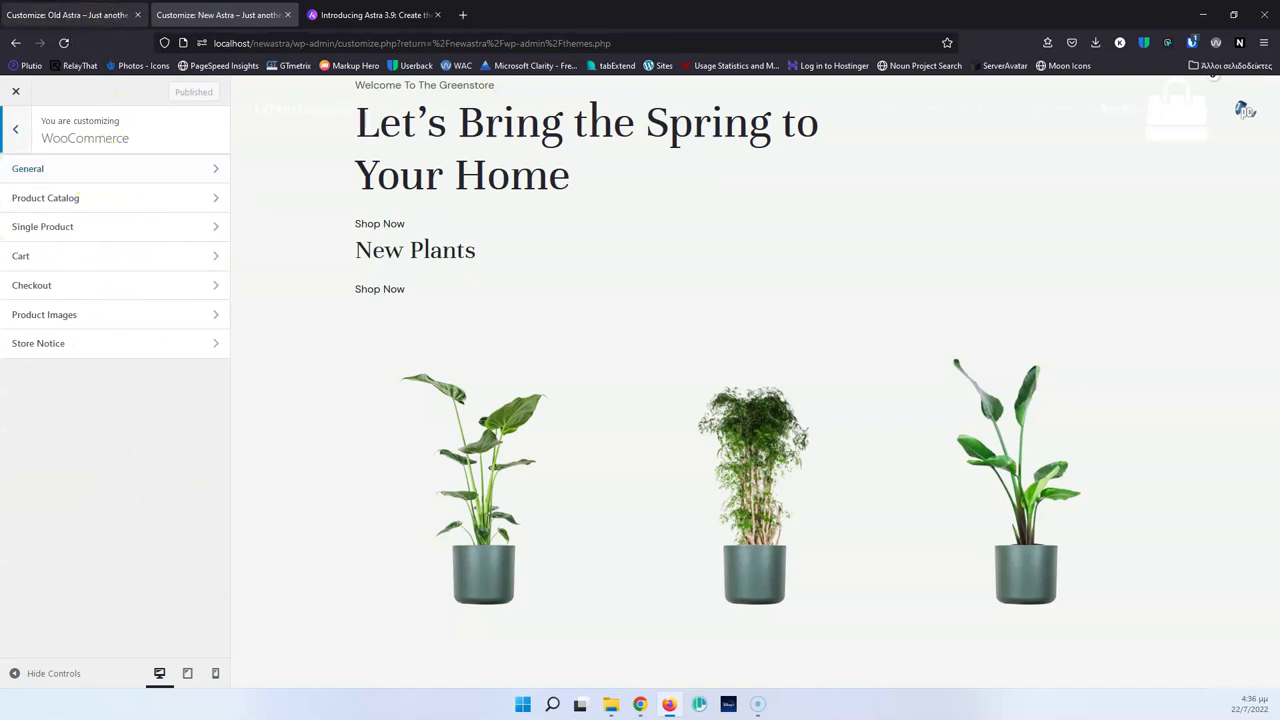
key("ctrl+Page_Down")
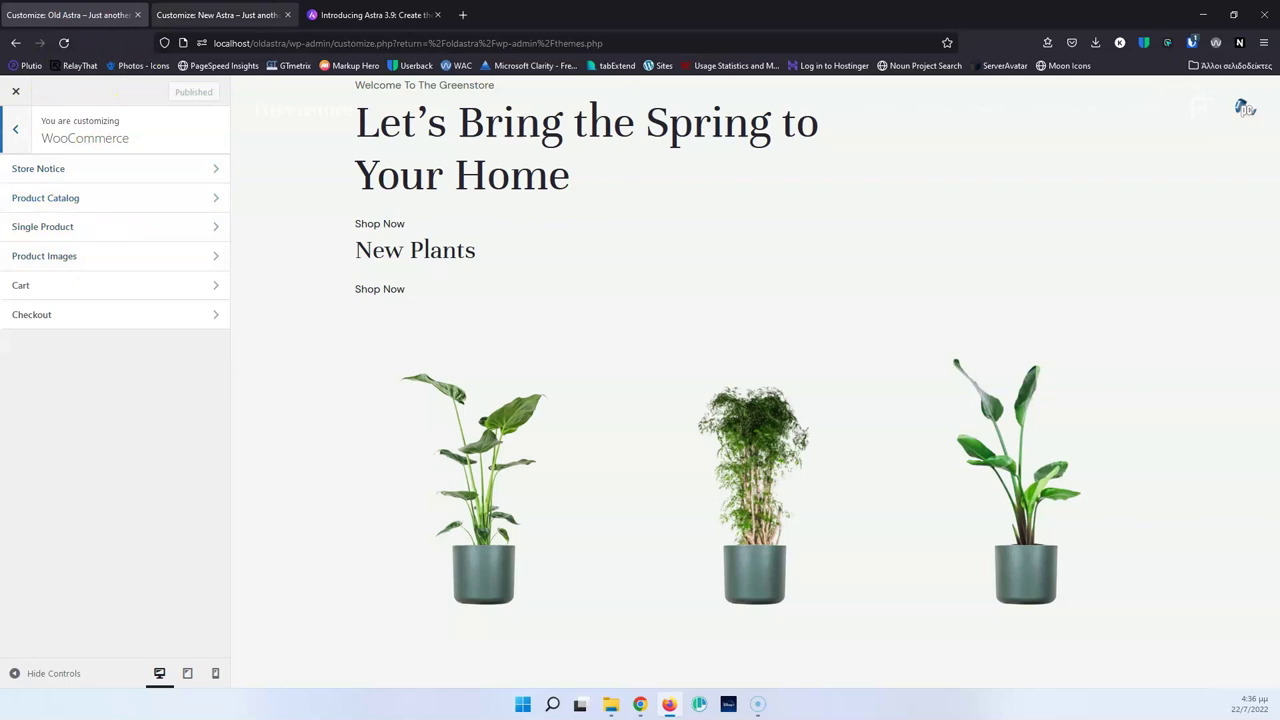
left_click(97, 170)
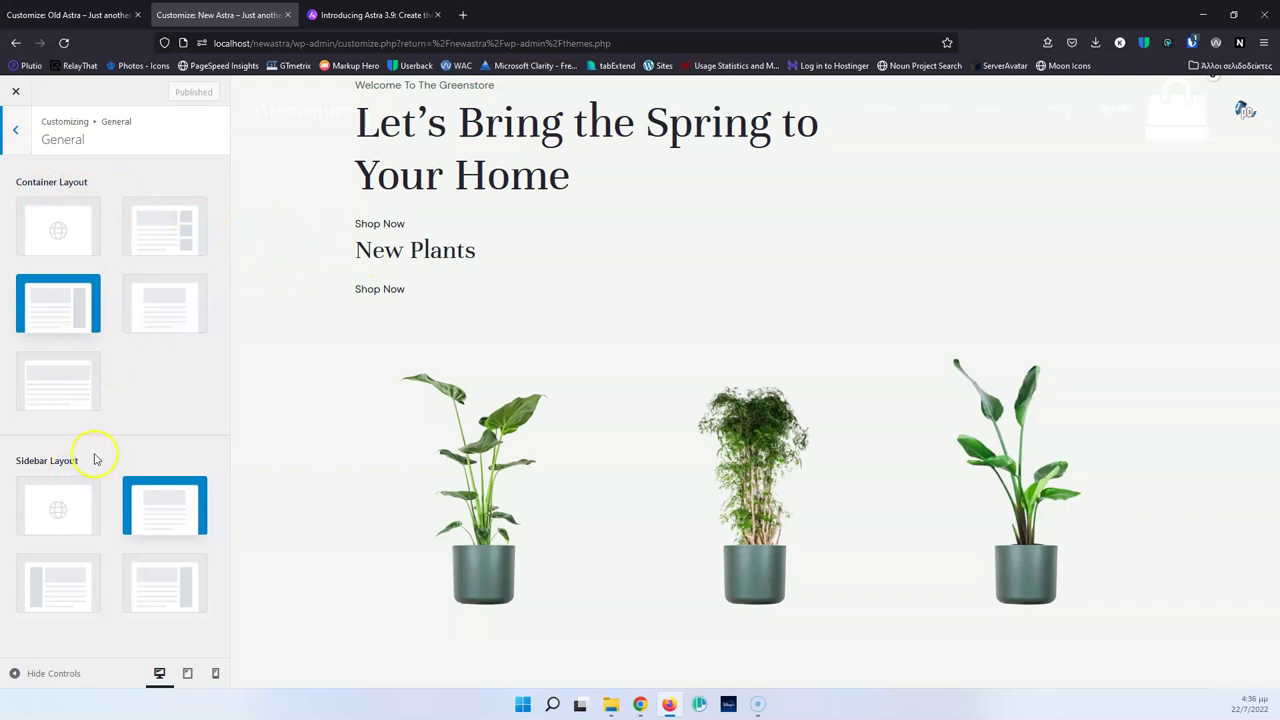
Step: Switch to Old Astra's customizer and examine the Container settings under Global
key("ctrl+Page_Up")
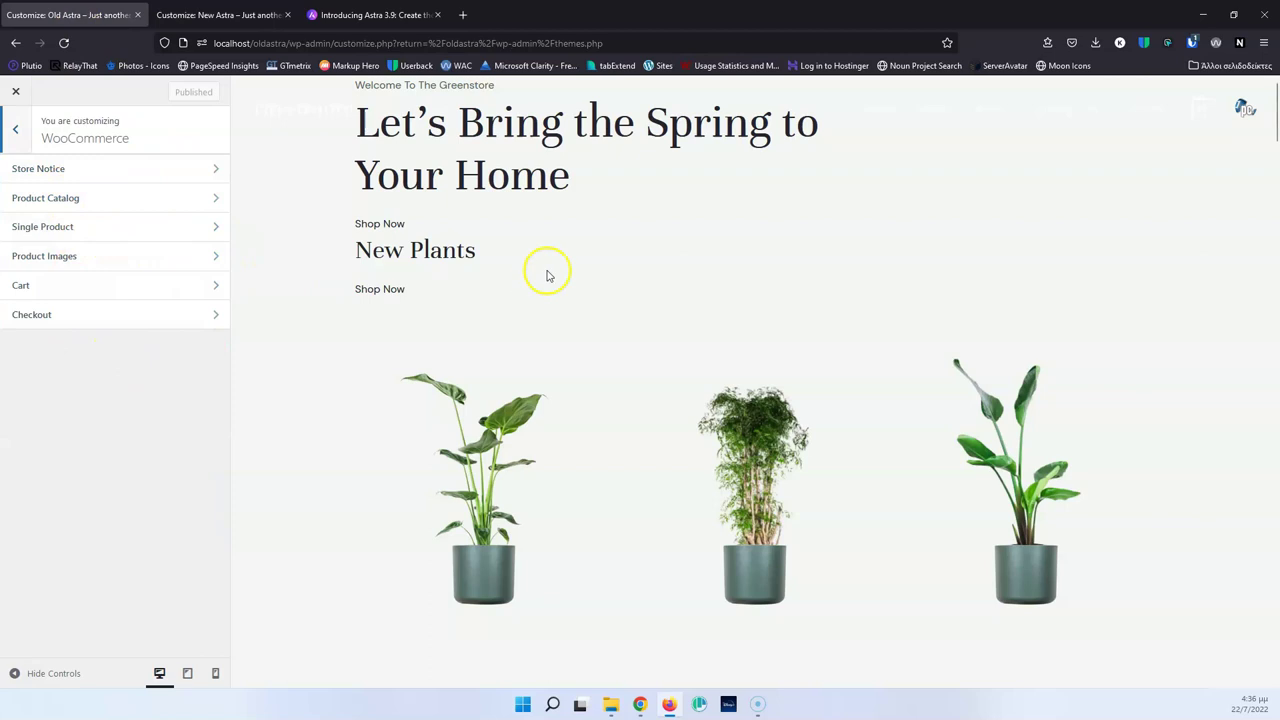
left_click(18, 134)
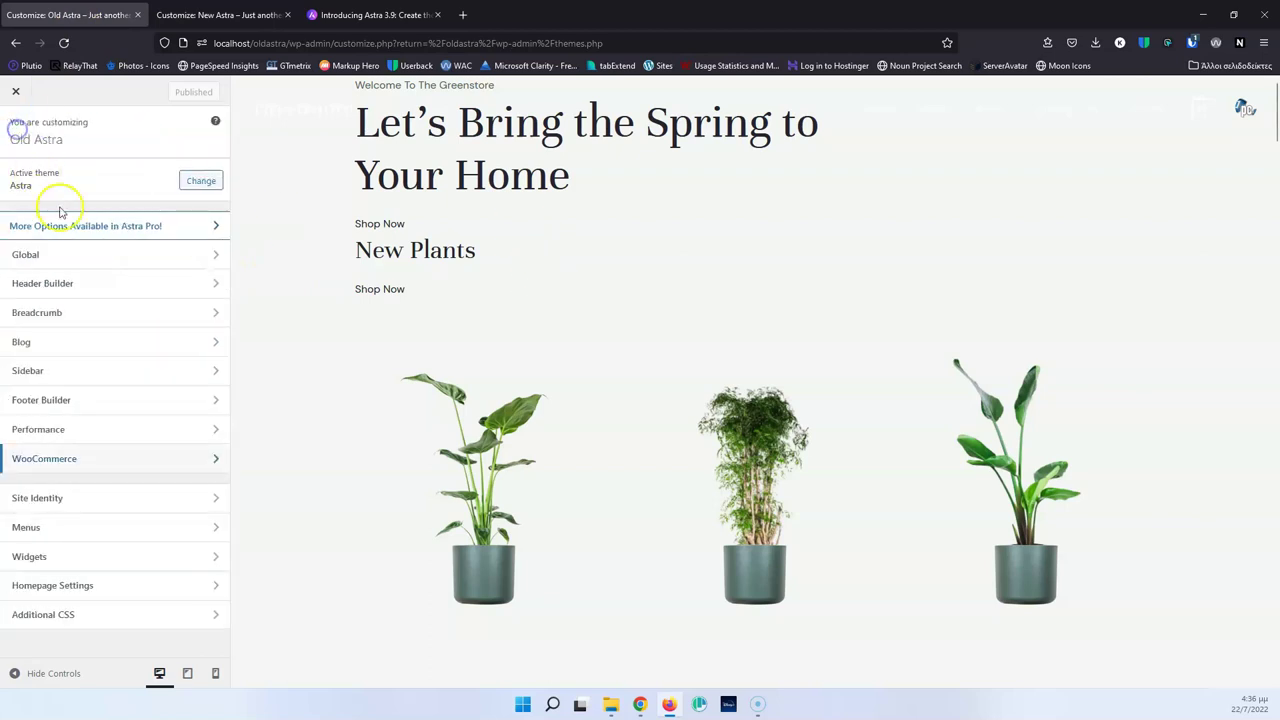
left_click(89, 257)
left_click(89, 222)
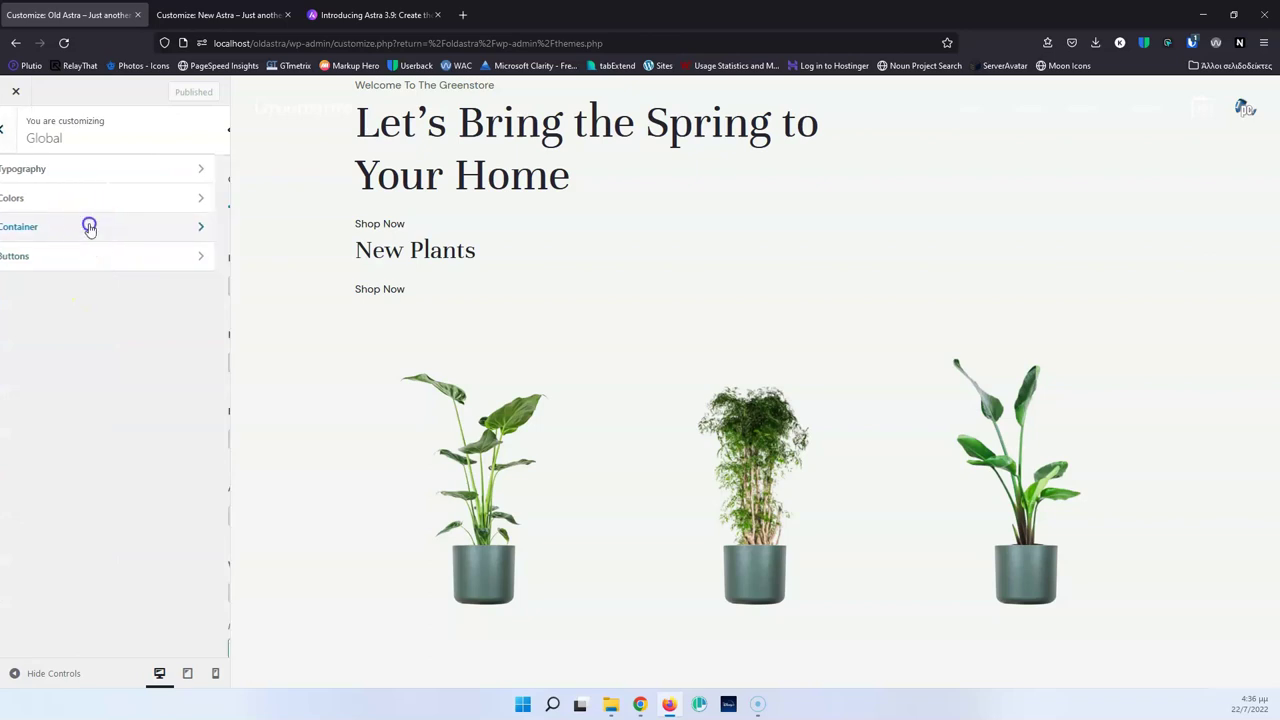
scroll(84, 378, "down", 1)
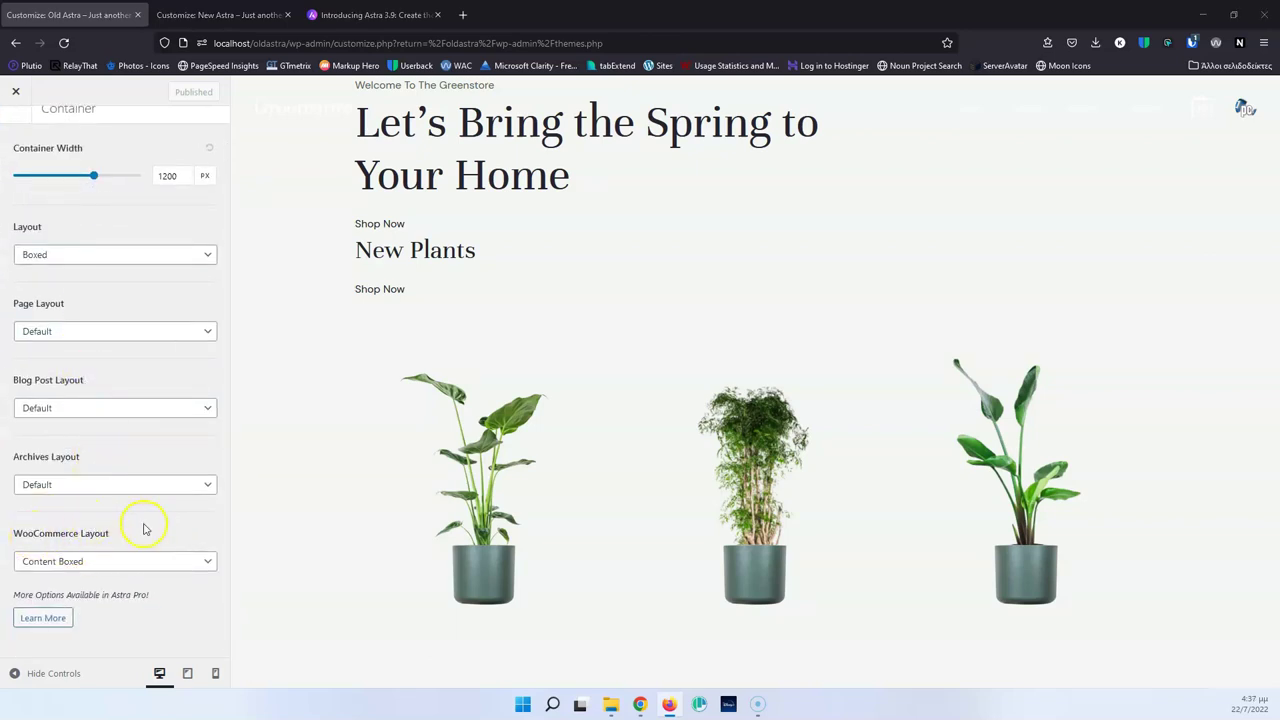
Step: Examine the choices available for Old Astra's WooCommerce Layout setting
left_click(124, 563)
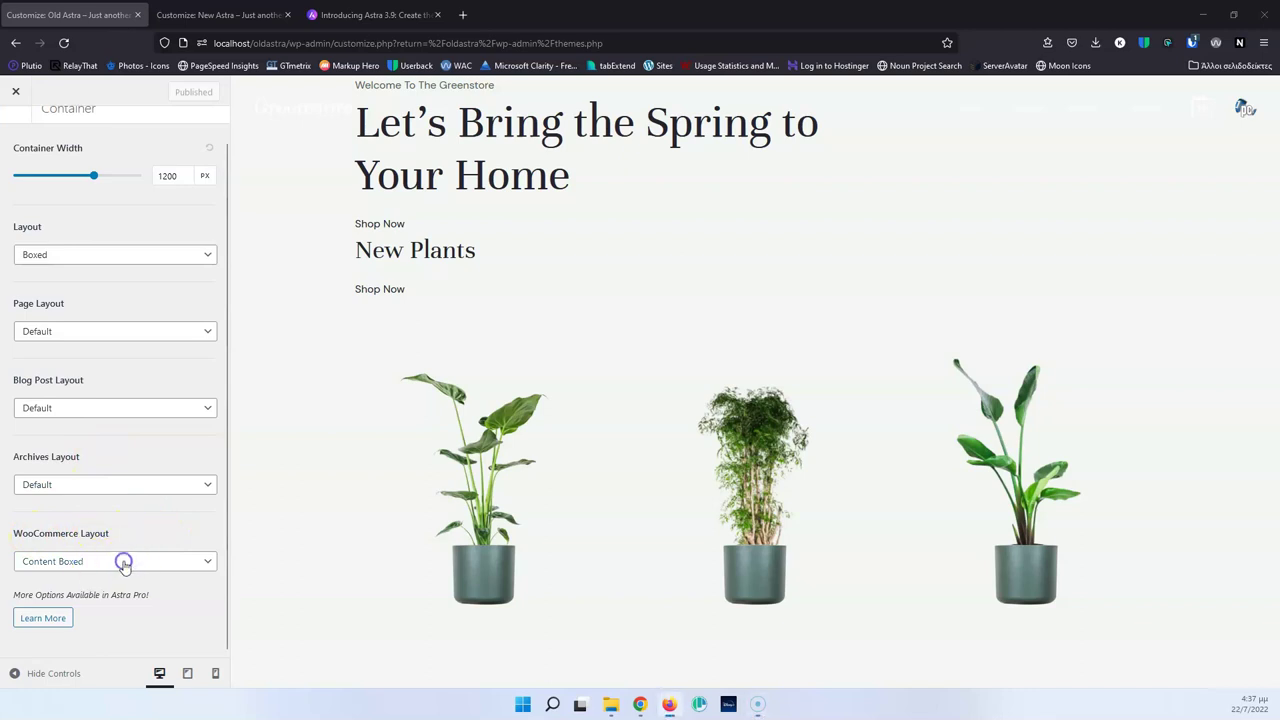
left_click(212, 563)
left_click(212, 564)
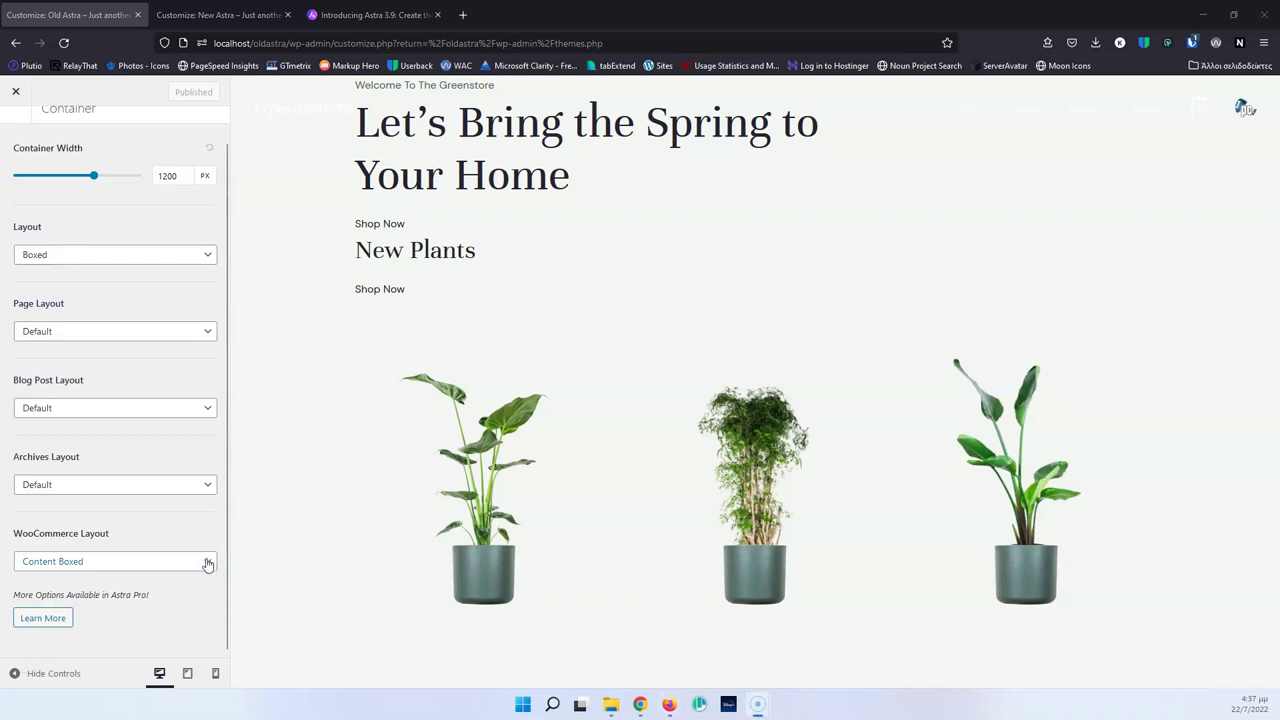
left_click(208, 564)
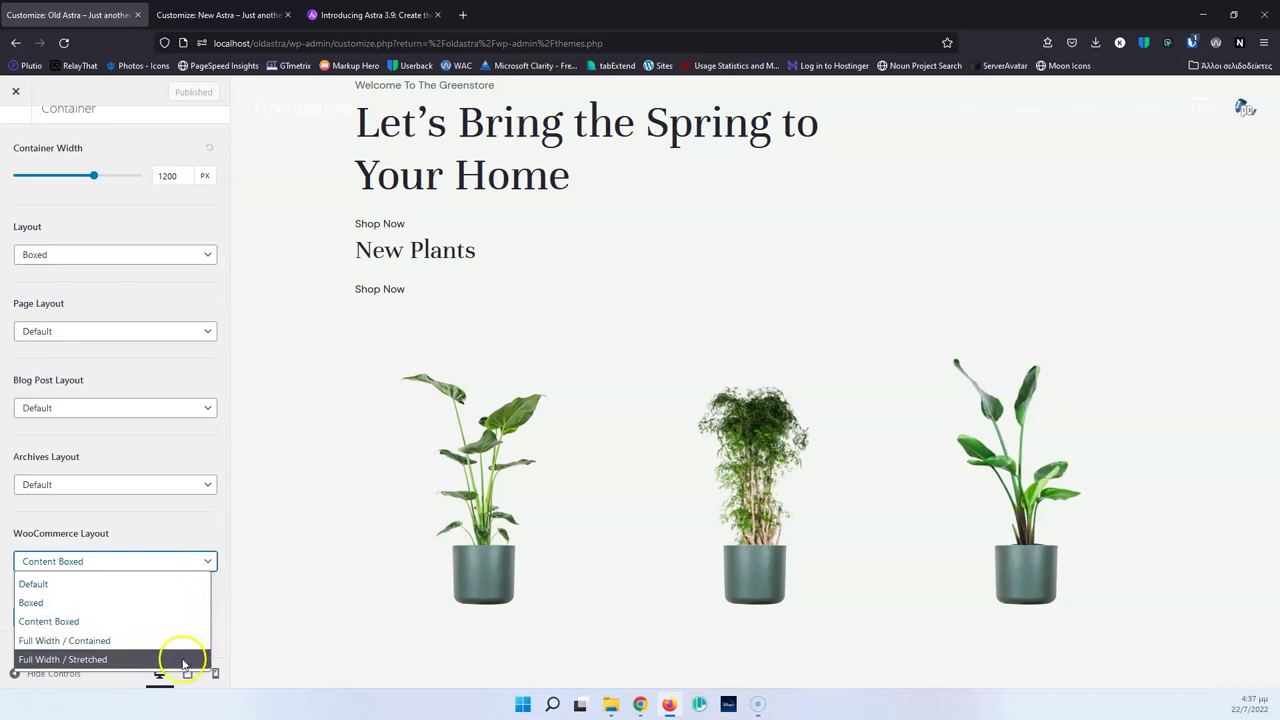
Step: Return New Astra's customizer to its WooCommerce section, and switch Old Astra's from the Container settings to its WooCommerce section
left_click(210, 15)
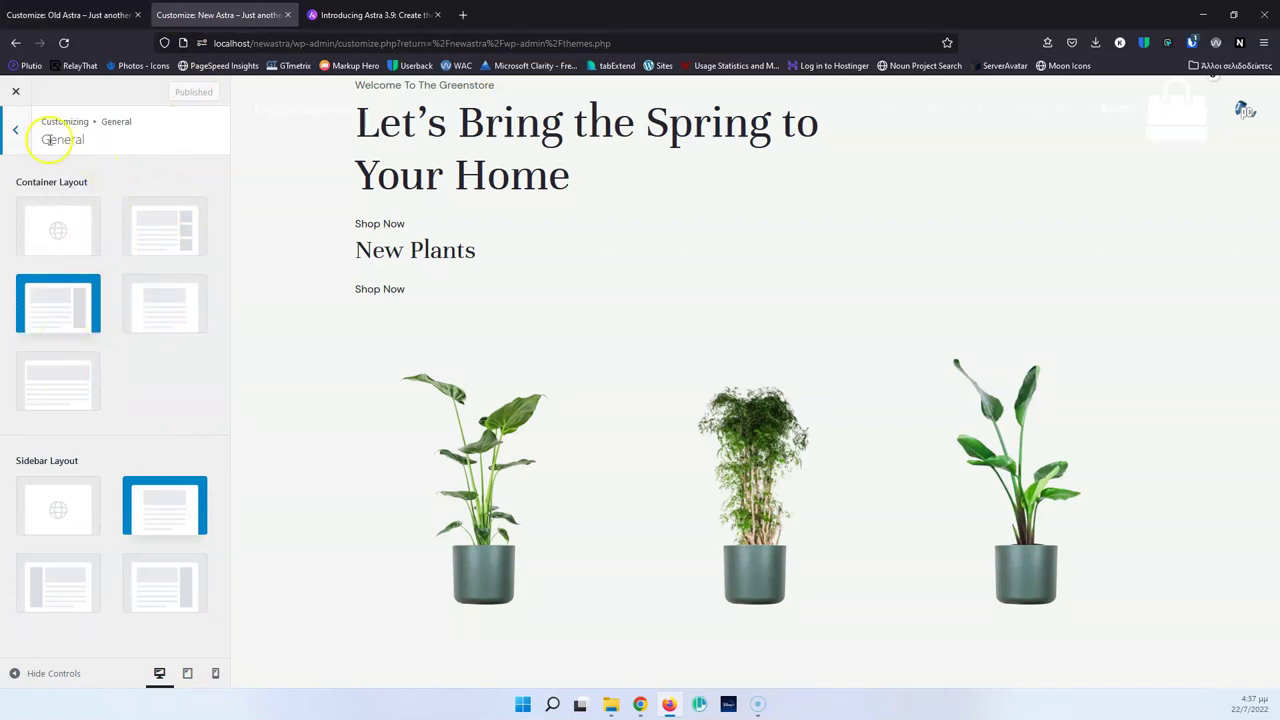
left_click(18, 134)
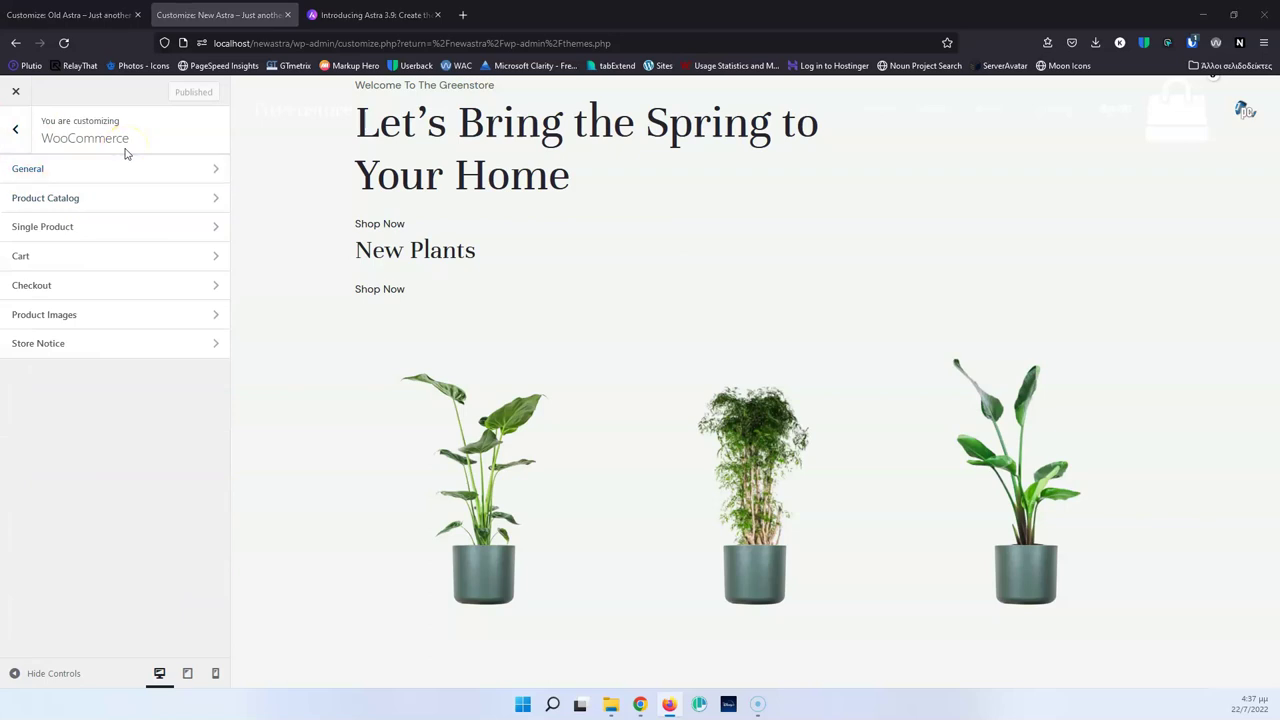
left_click(93, 12)
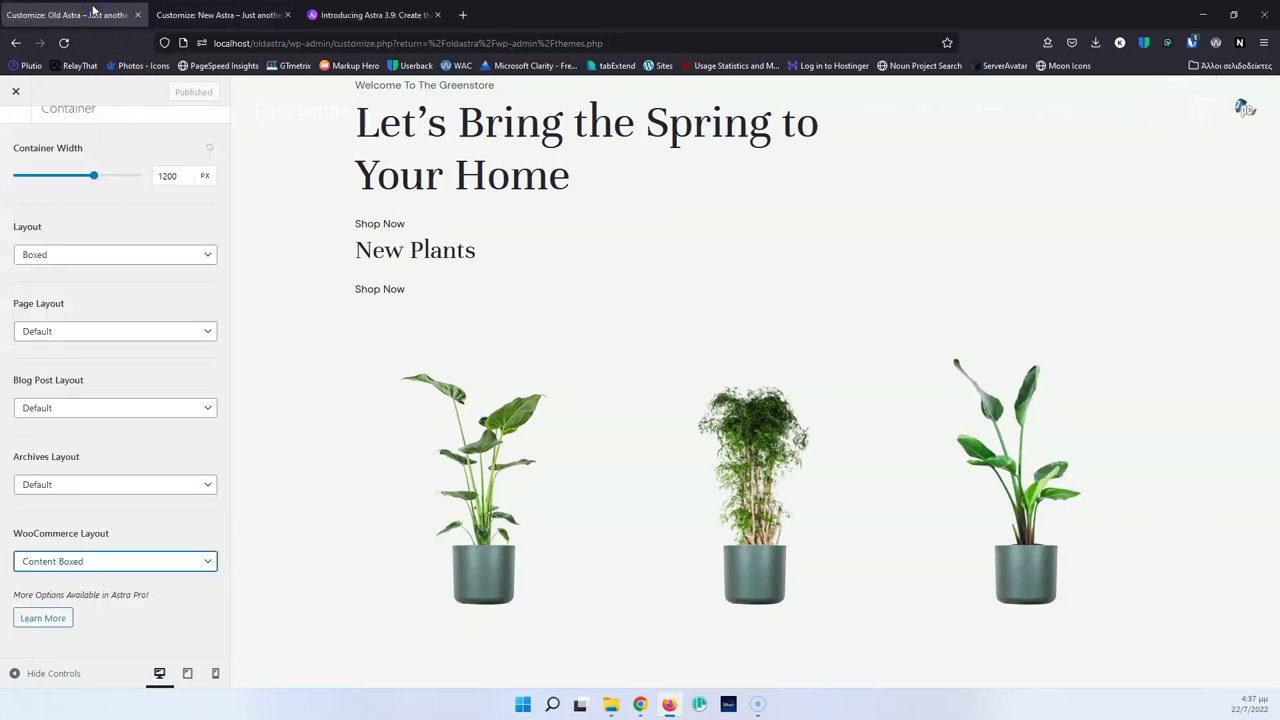
scroll(62, 257, "up", 1)
left_click(12, 132)
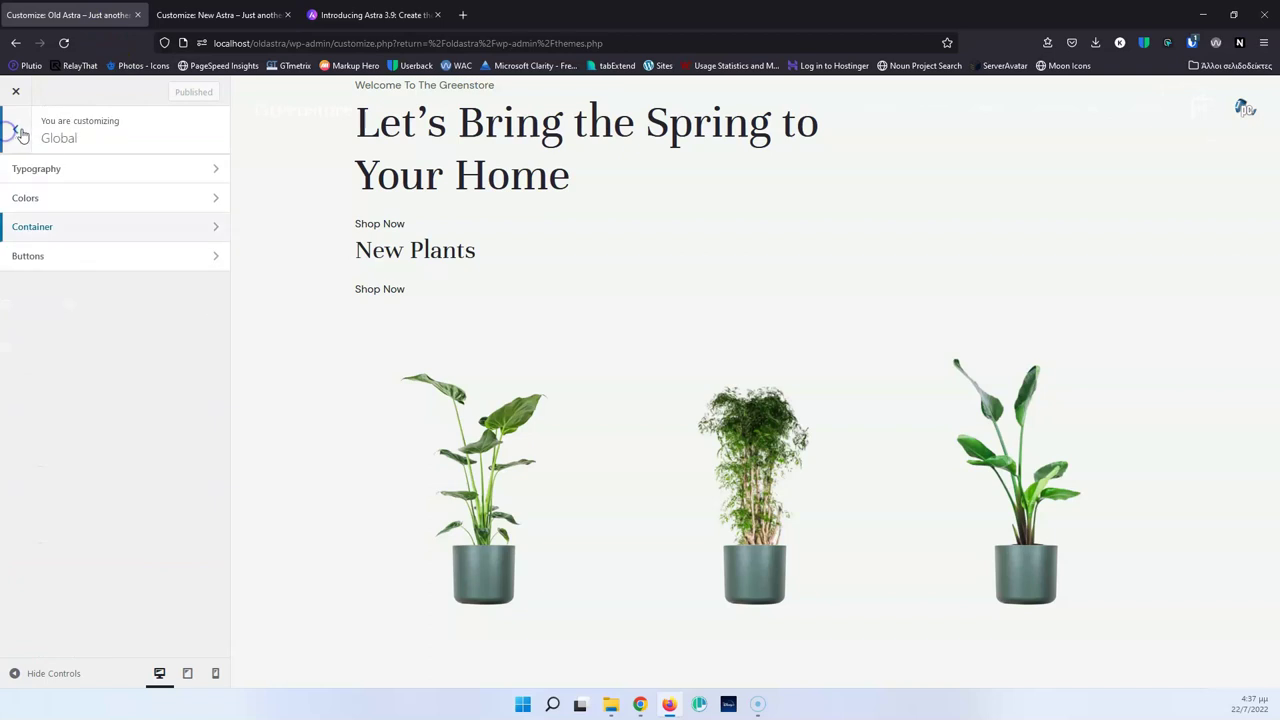
left_click(14, 131)
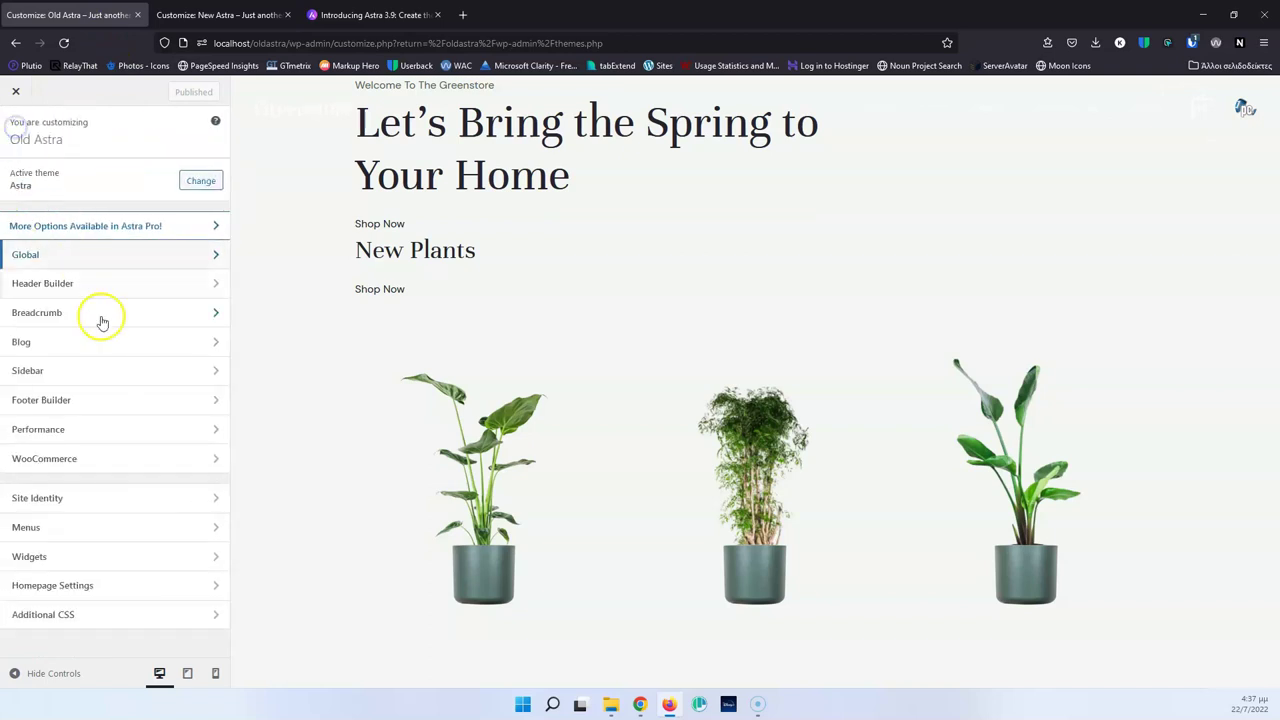
left_click(86, 455)
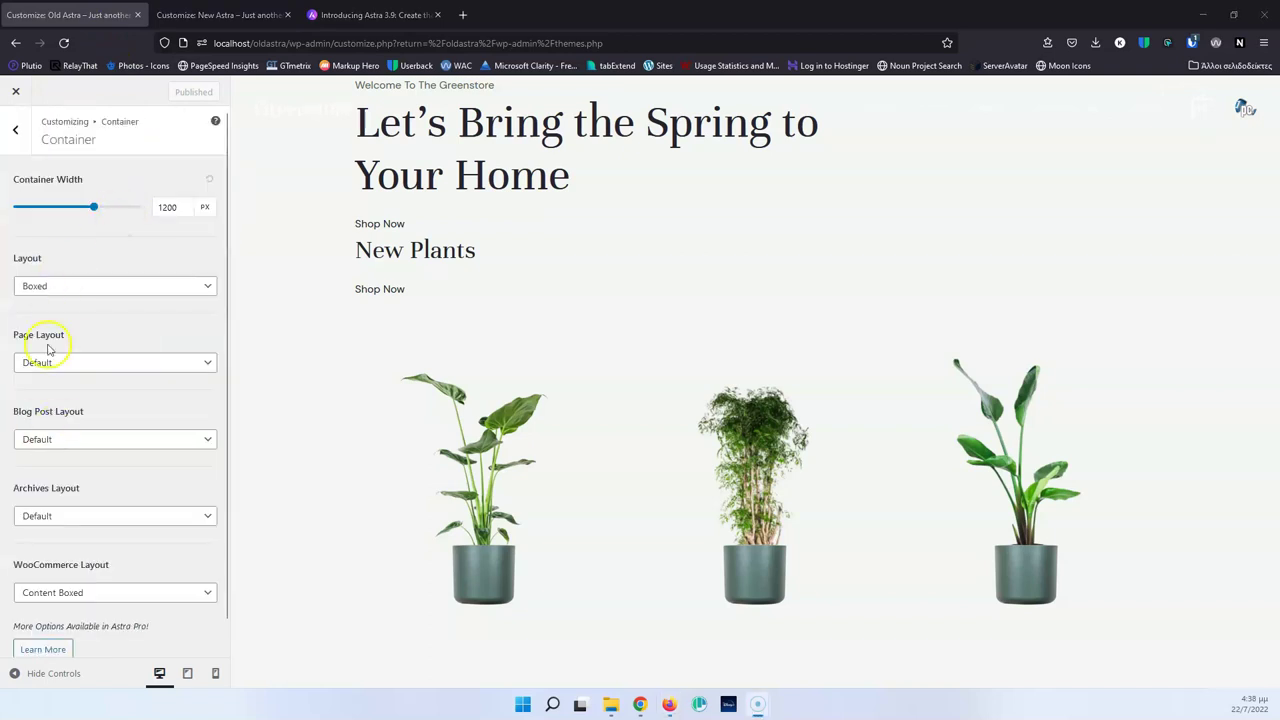
Step: Open New Astra's Container settings under Global and compare their Default Layout options with the Layout choices in Old Astra
left_click(165, 14)
left_click(20, 128)
left_click(12, 128)
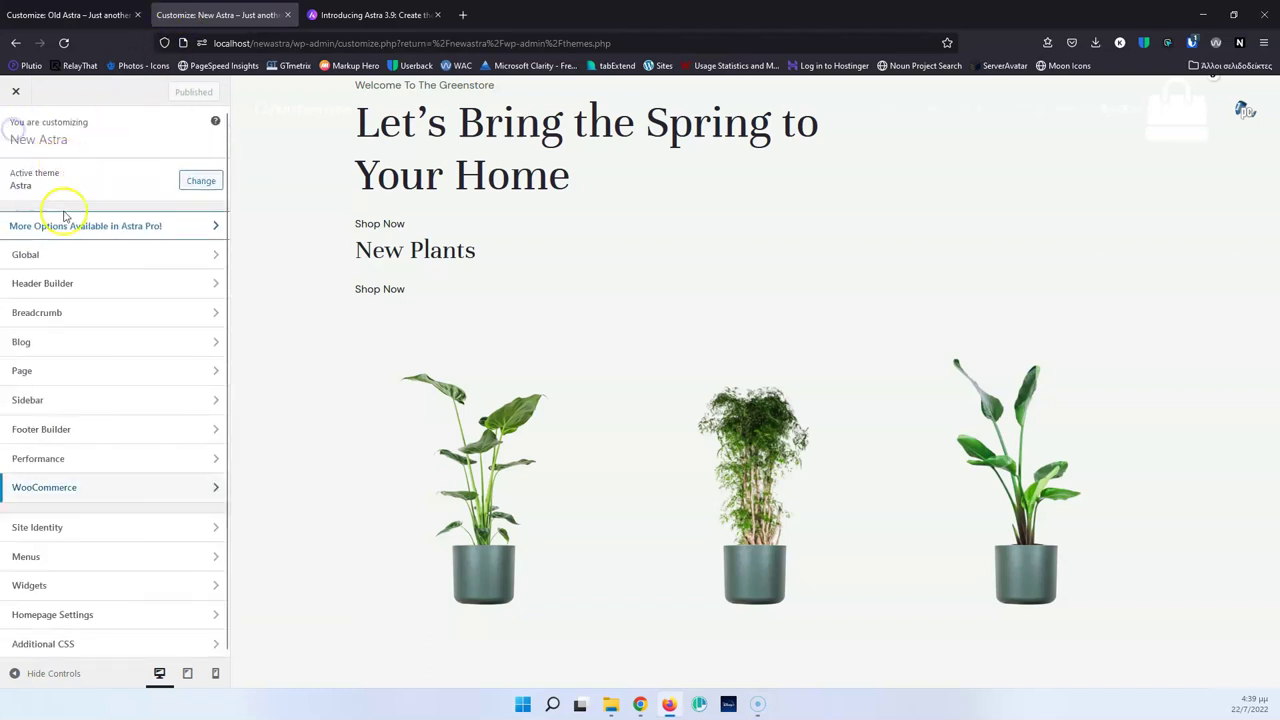
left_click(76, 258)
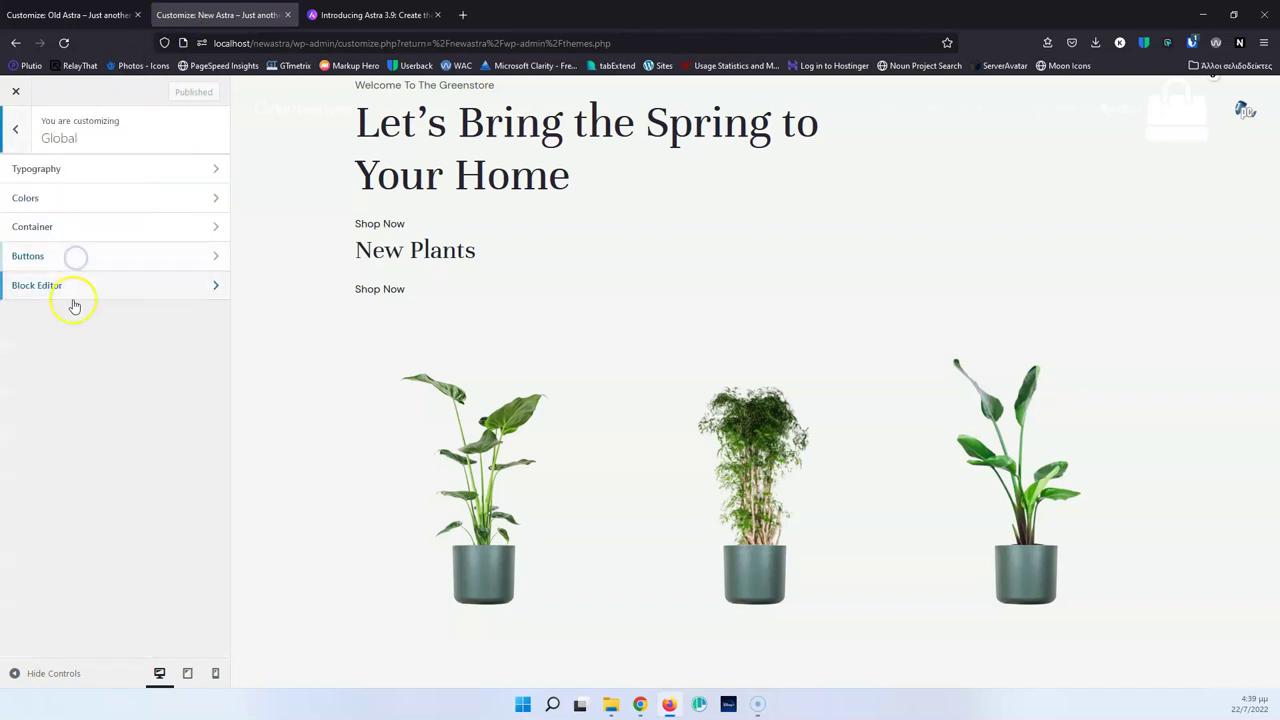
left_click(81, 230)
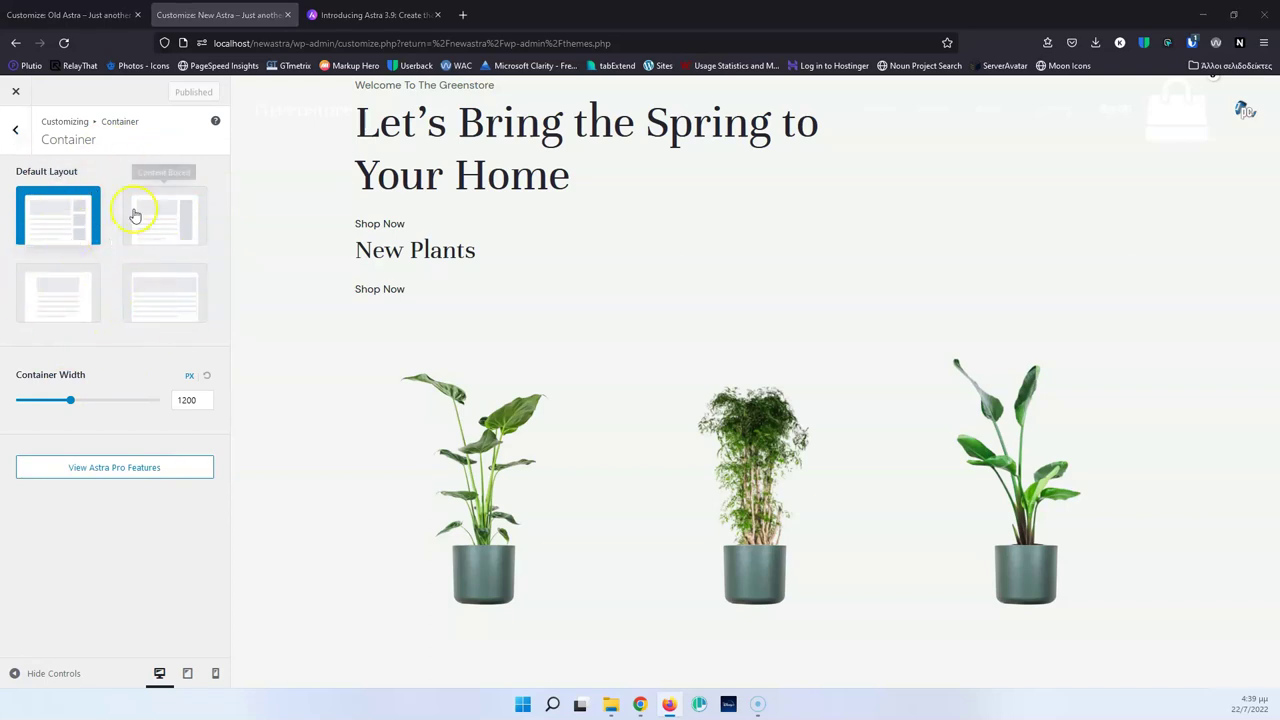
left_click(68, 14)
left_click(145, 288)
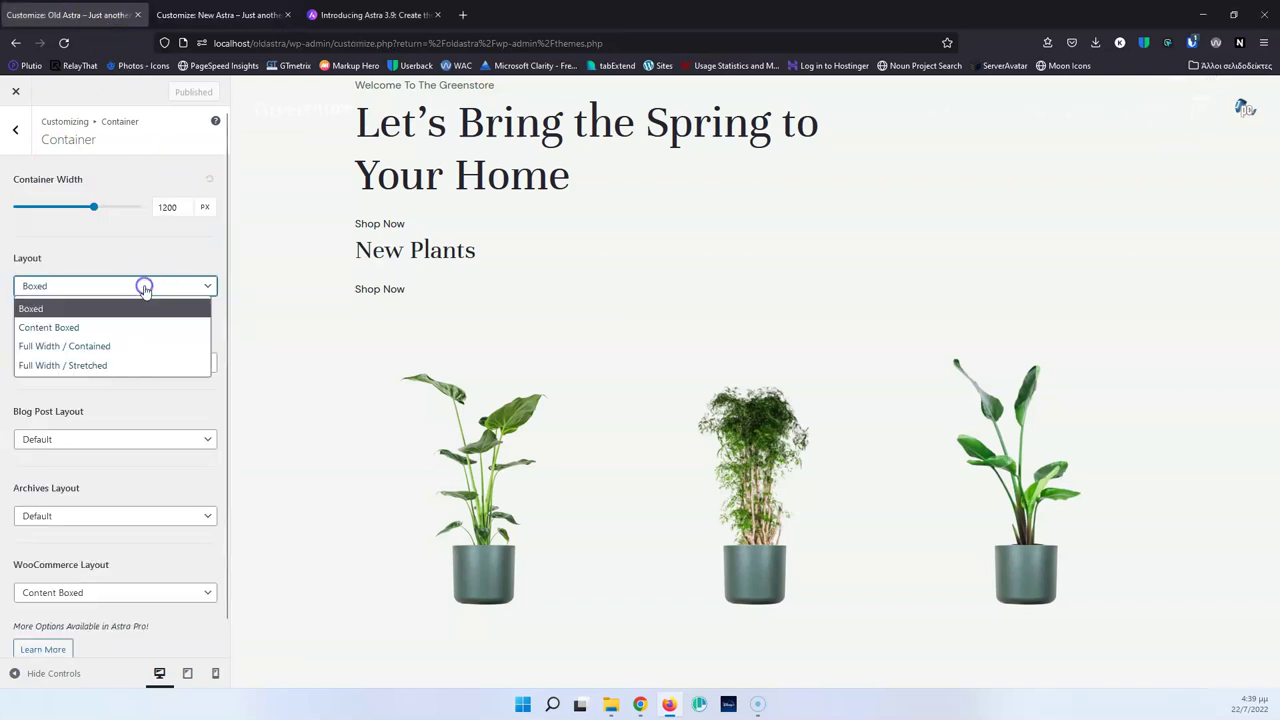
Step: Return both customizers from the Container settings to their WooCommerce sections, first Old Astra and then New Astra
left_click(15, 129)
left_click(16, 129)
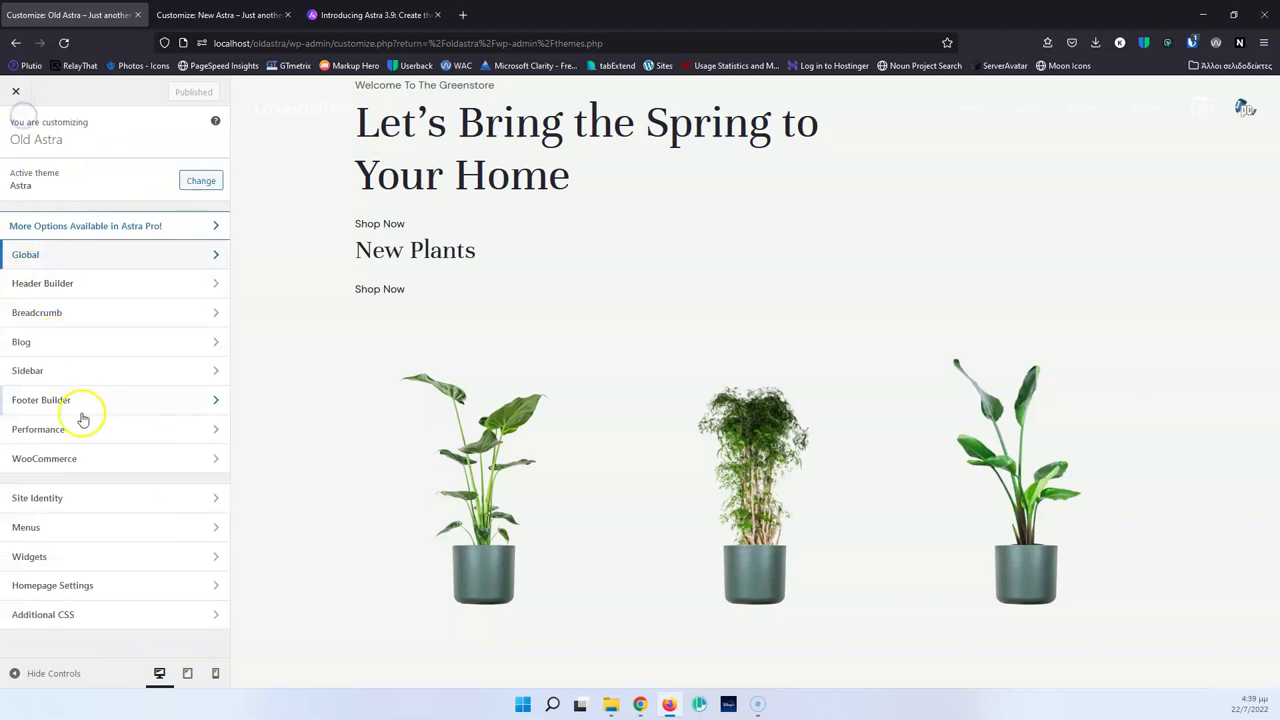
left_click(100, 452)
left_click(201, 14)
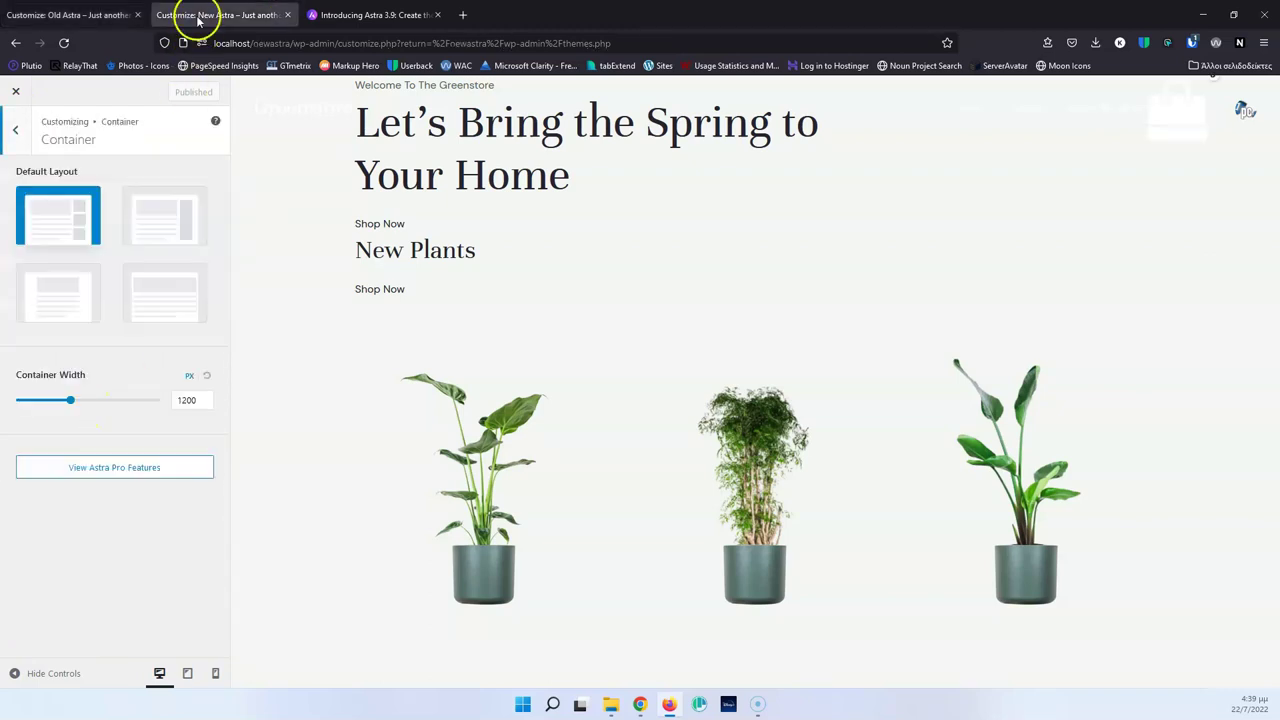
left_click(14, 133)
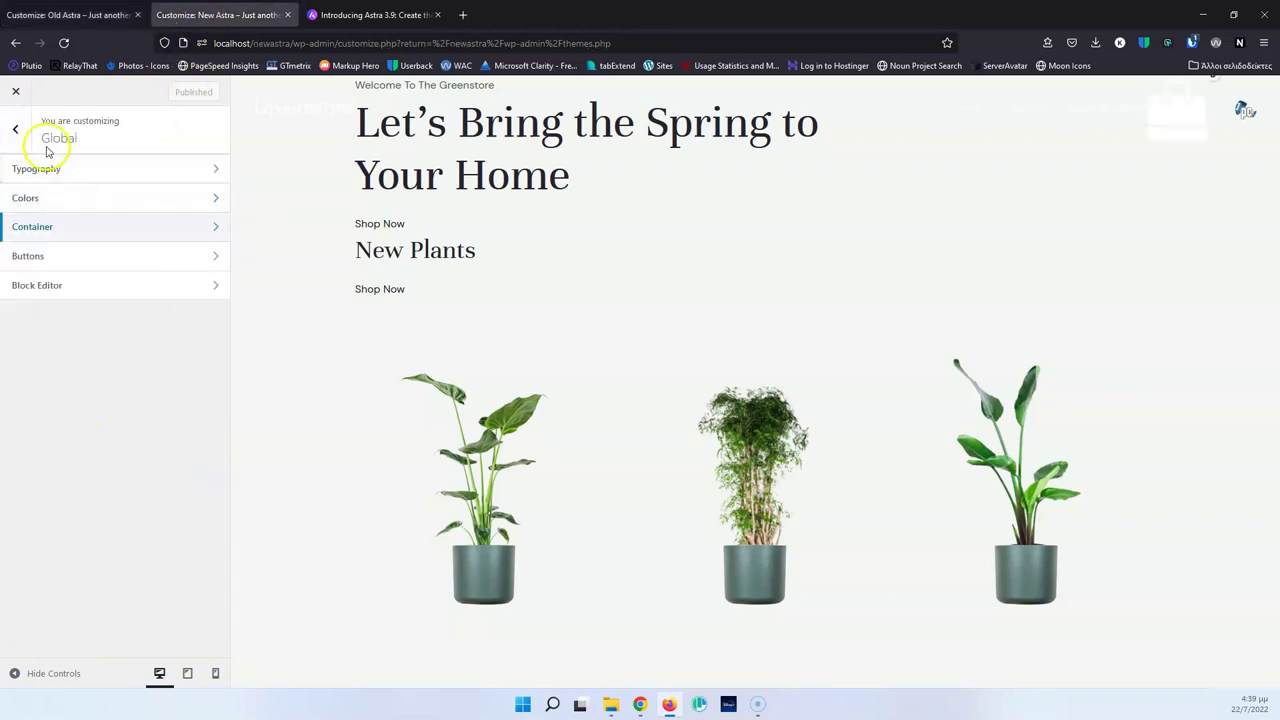
left_click(15, 130)
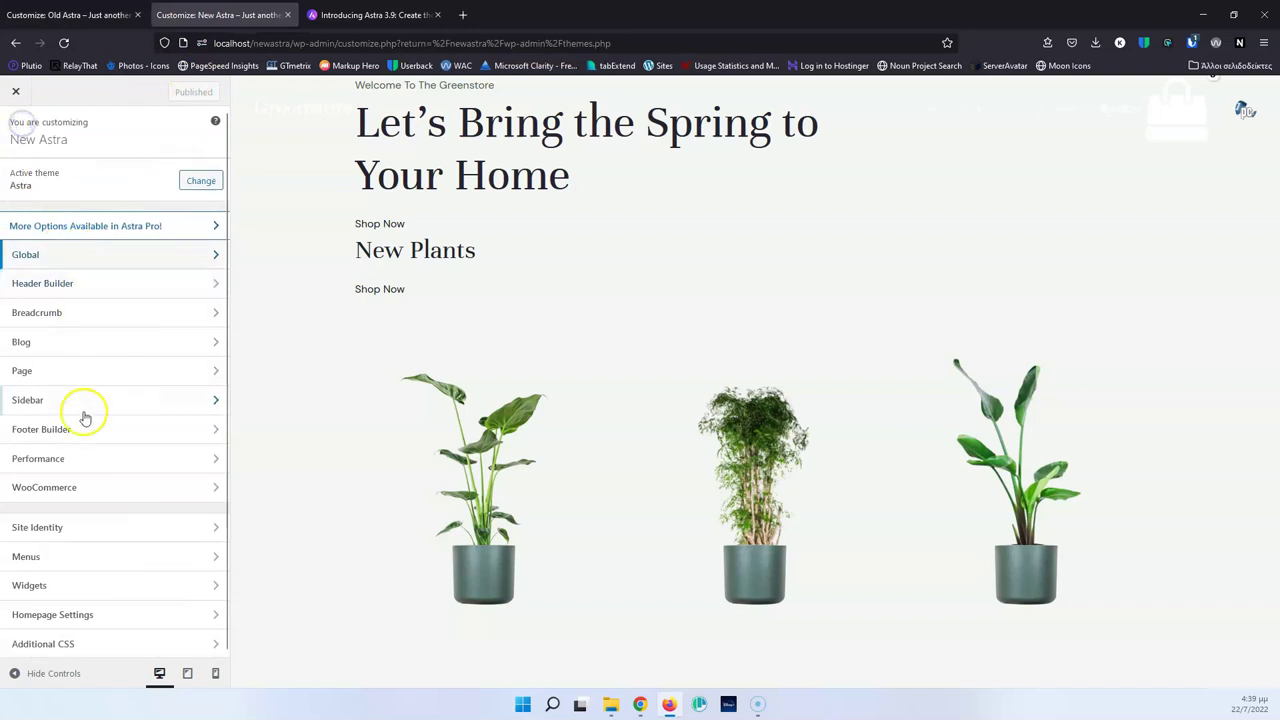
left_click(94, 488)
Step: Compare the two WooCommerce sections and set New Astra's Sidebar Layout under General to the left sidebar
left_click(69, 14)
left_click(215, 14)
left_click(48, 168)
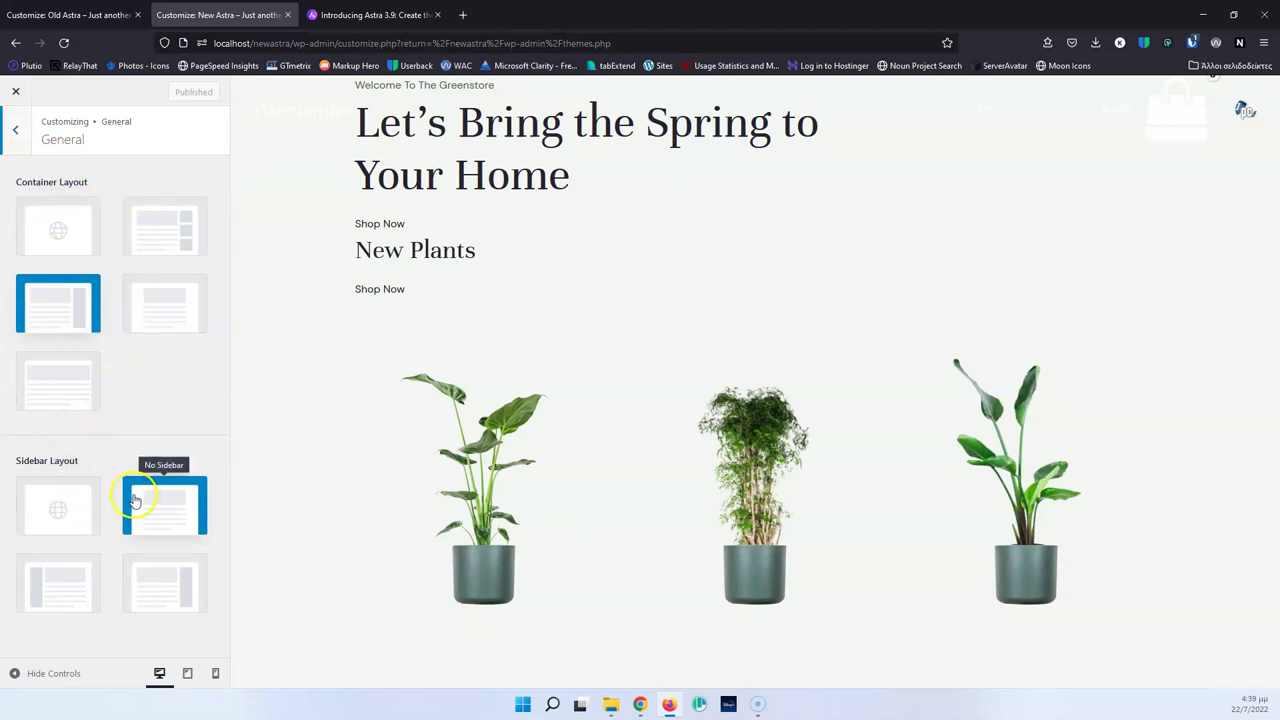
left_click(70, 580)
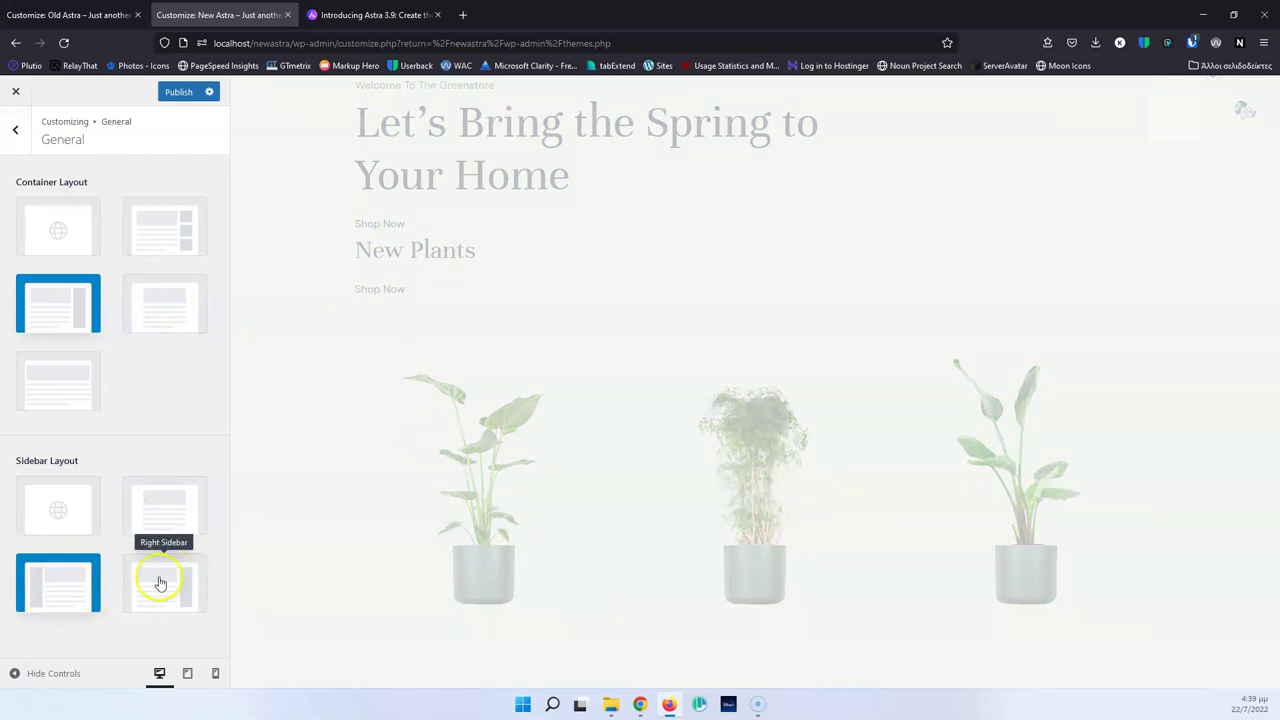
Step: Switch to Old Astra and examine its Sidebar settings, including those for WooCommerce and Single Product
left_click(67, 14)
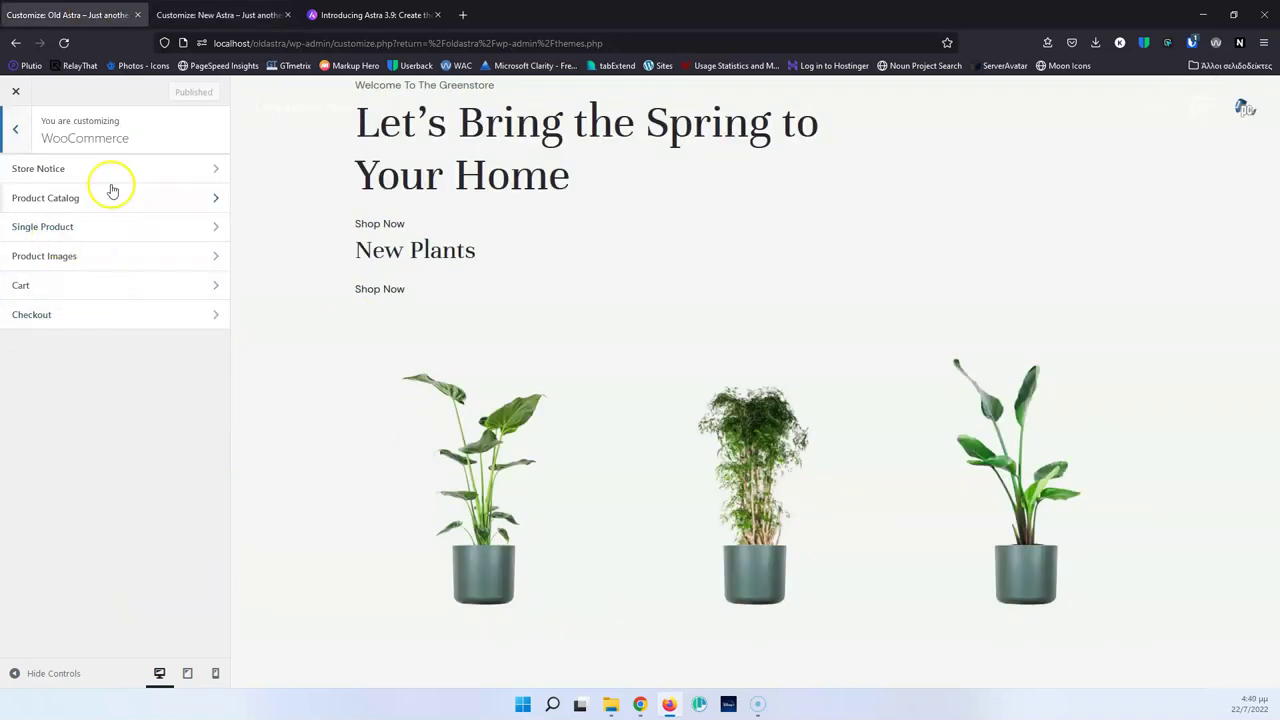
left_click(15, 129)
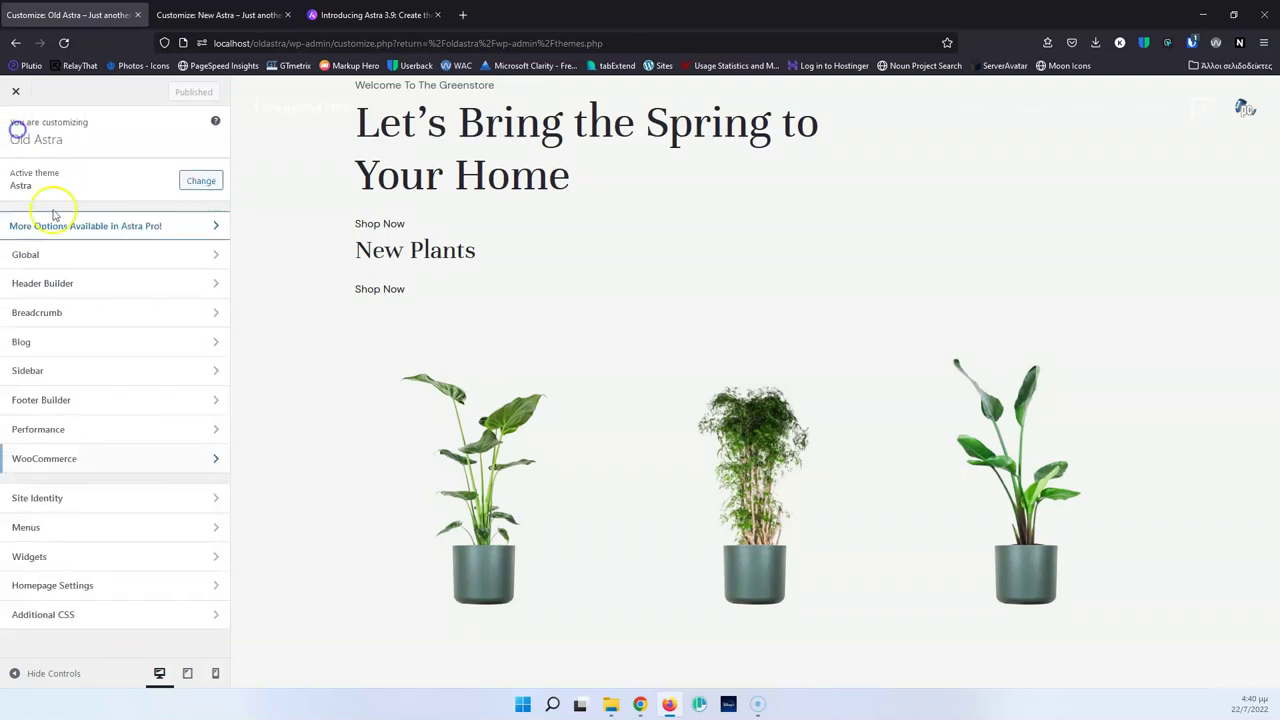
left_click(85, 370)
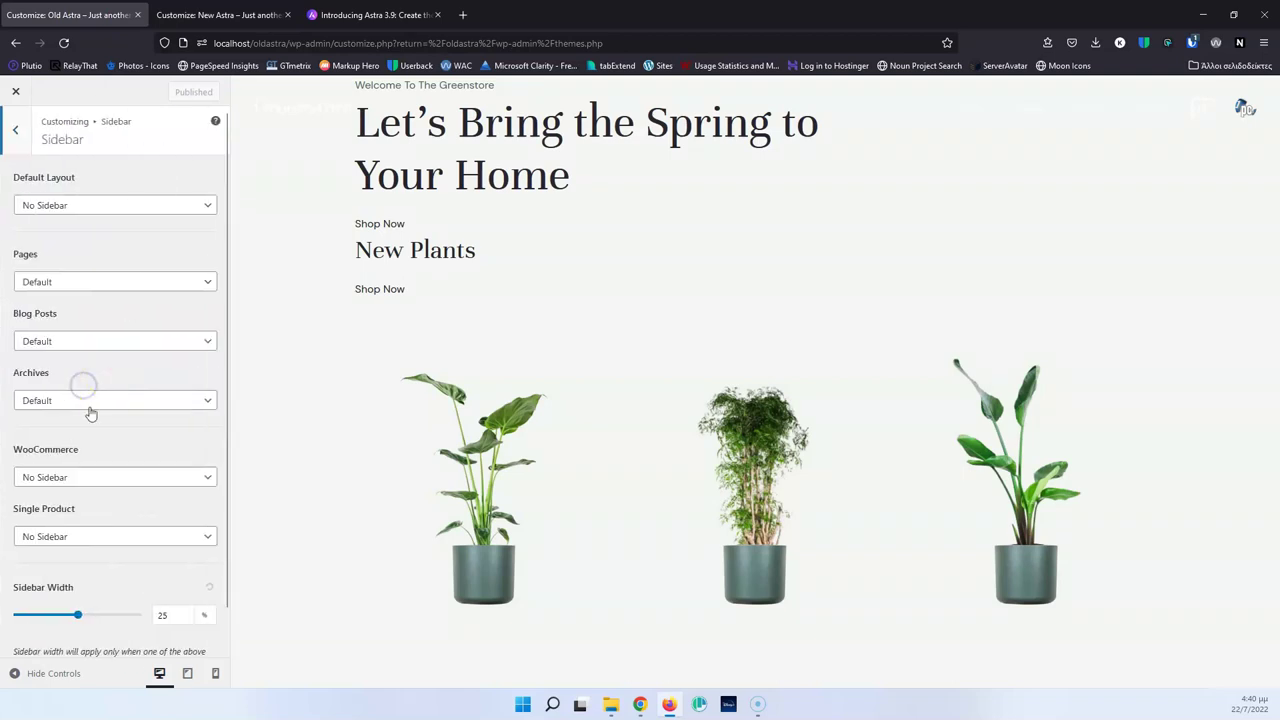
scroll(107, 558, "down", 1)
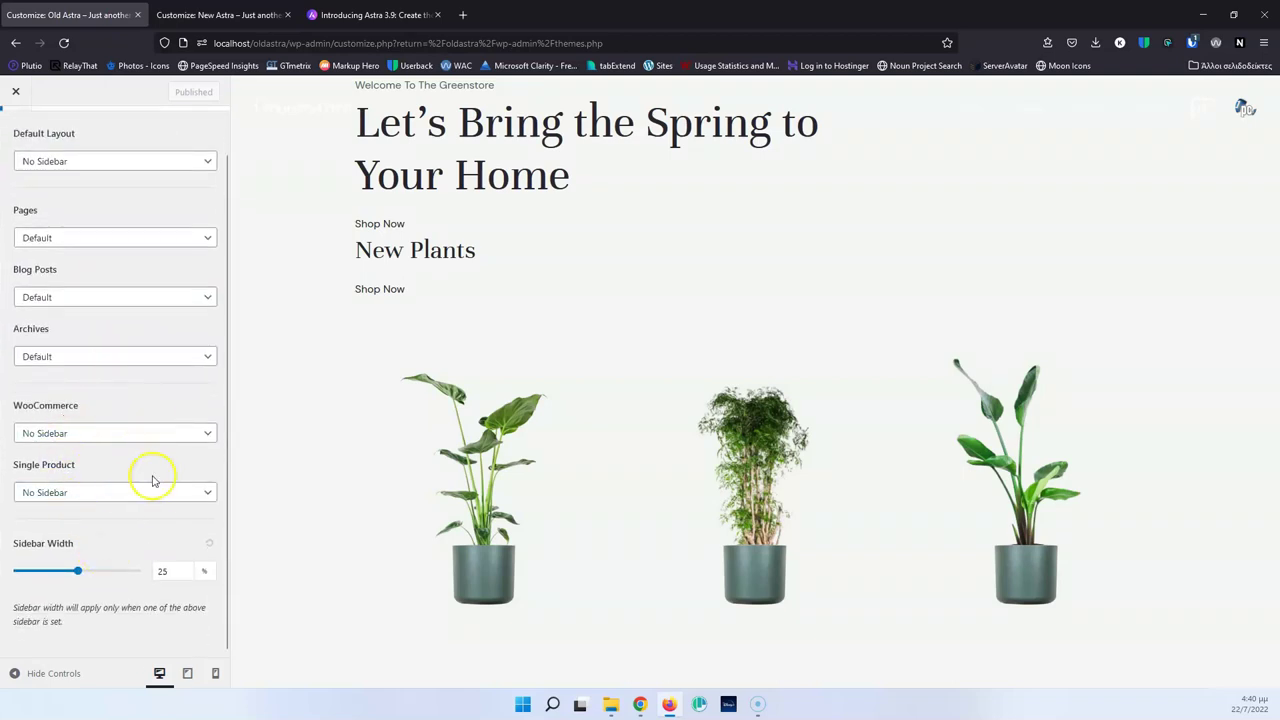
Step: Set New Astra's WooCommerce Sidebar Layout to Default and open its Product Catalog settings
key("ctrl+Tab")
left_click(50, 502)
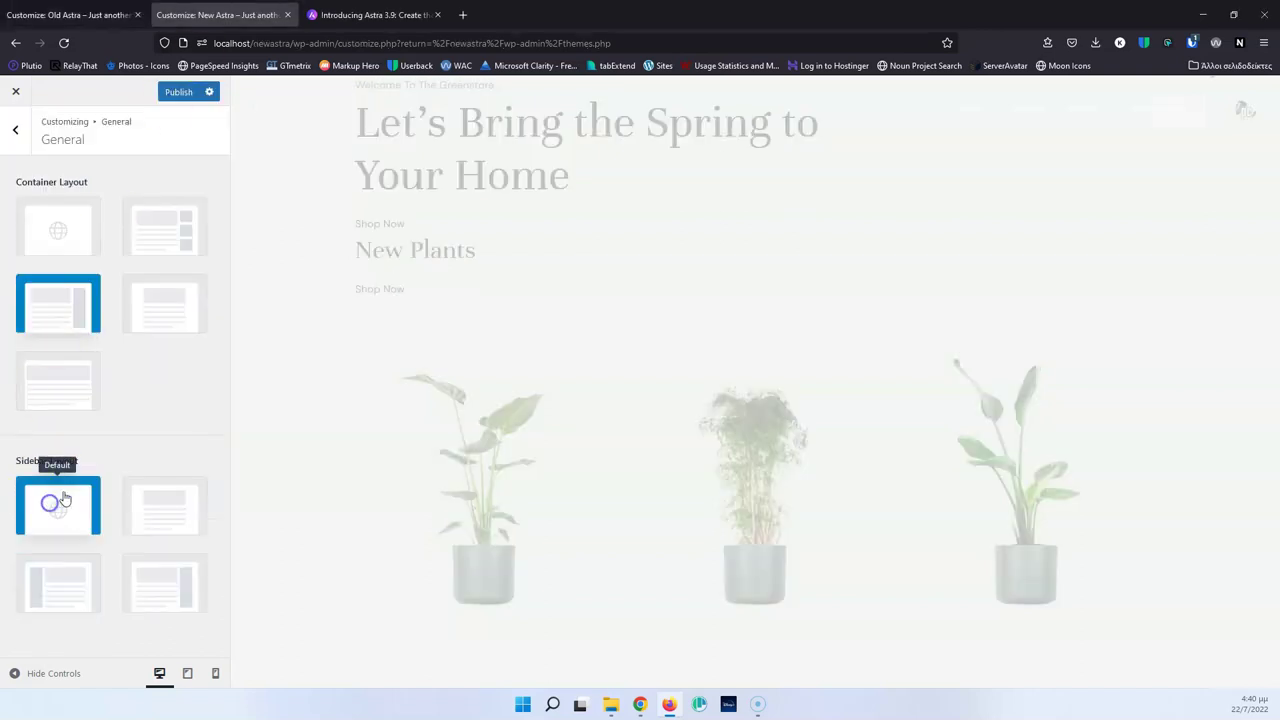
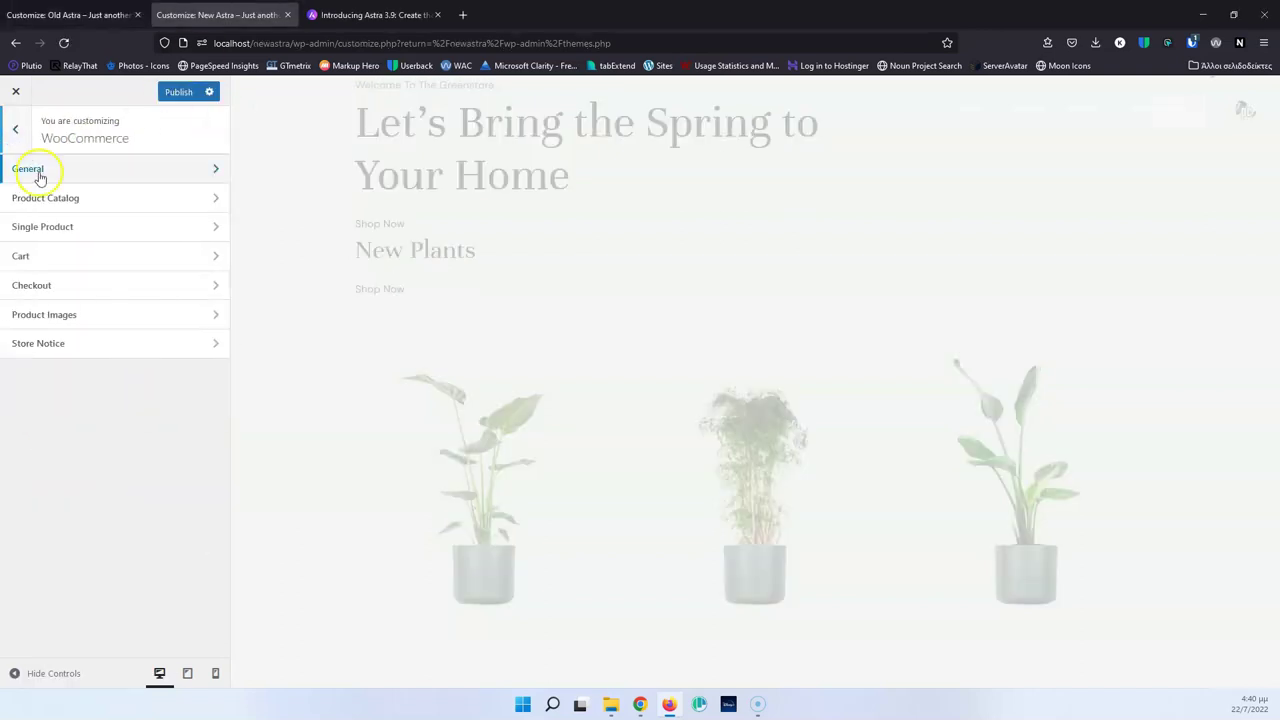
left_click(113, 205)
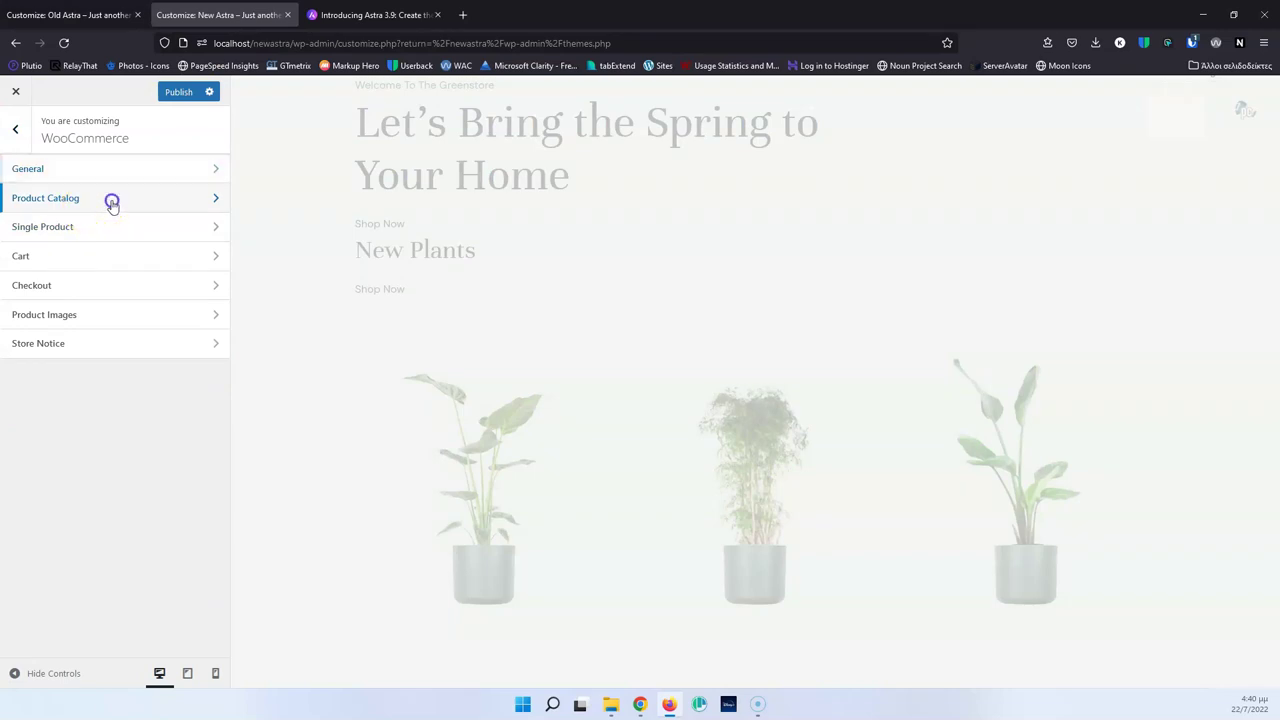
Step: Switch Old Astra from the Sidebar settings to WooCommerce's Product Catalog and examine the available shop options
left_click(68, 14)
scroll(90, 210, "up", 1)
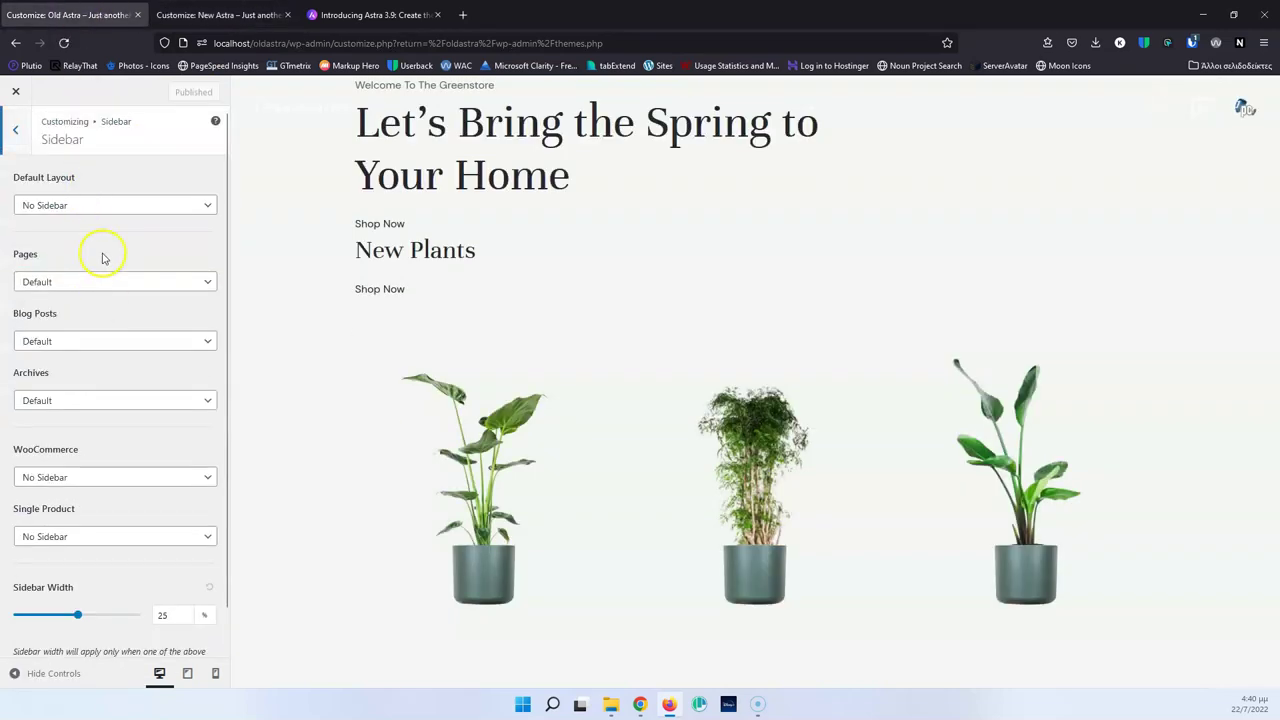
left_click(22, 132)
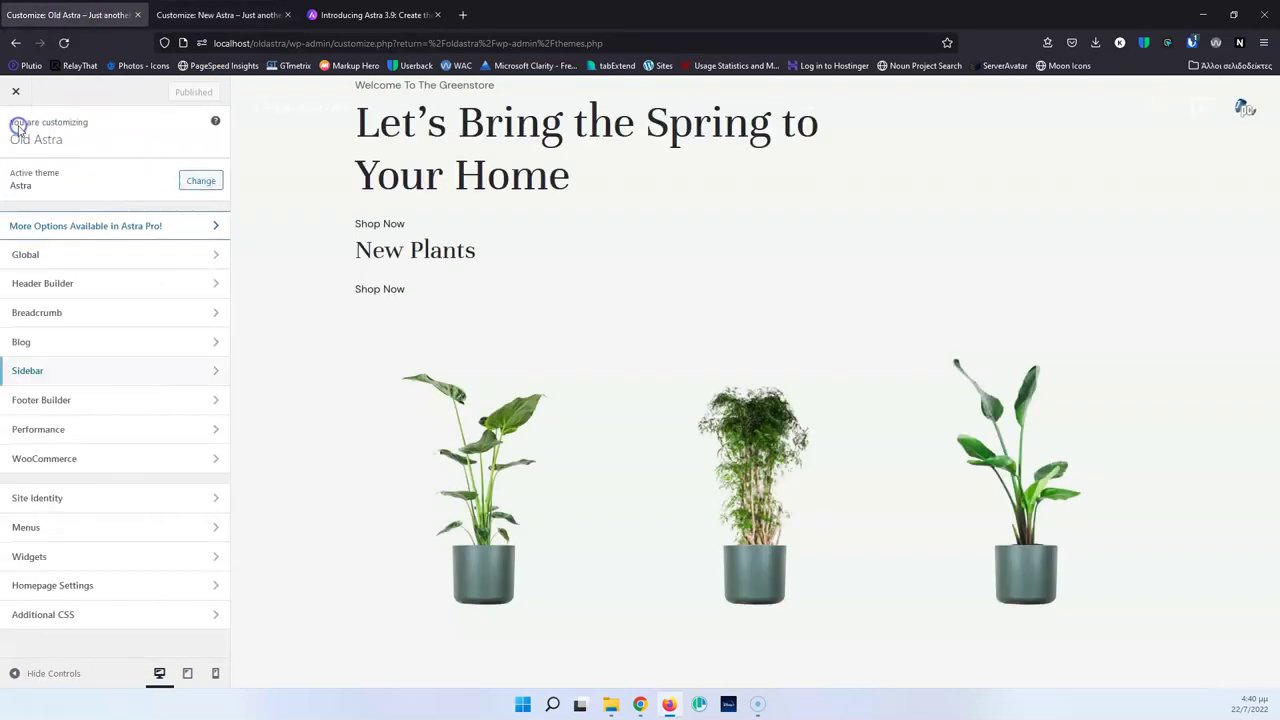
left_click(96, 428)
left_click(12, 128)
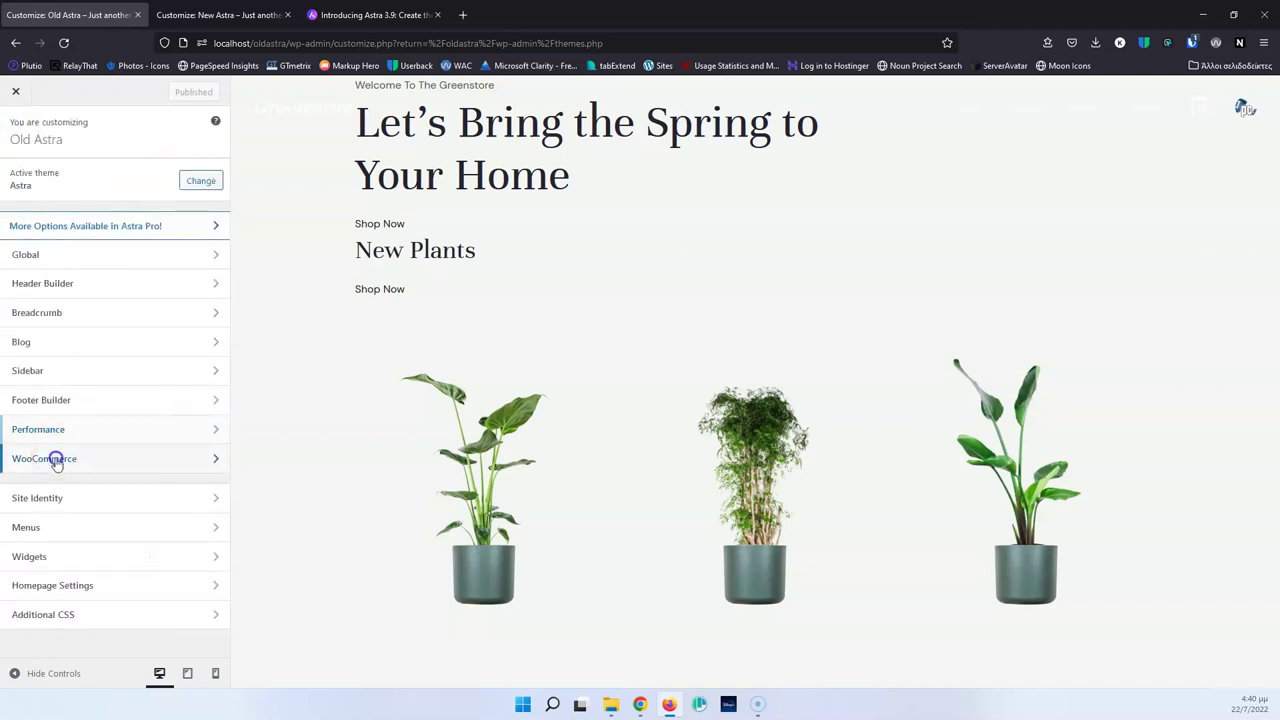
left_click(54, 458)
left_click(103, 199)
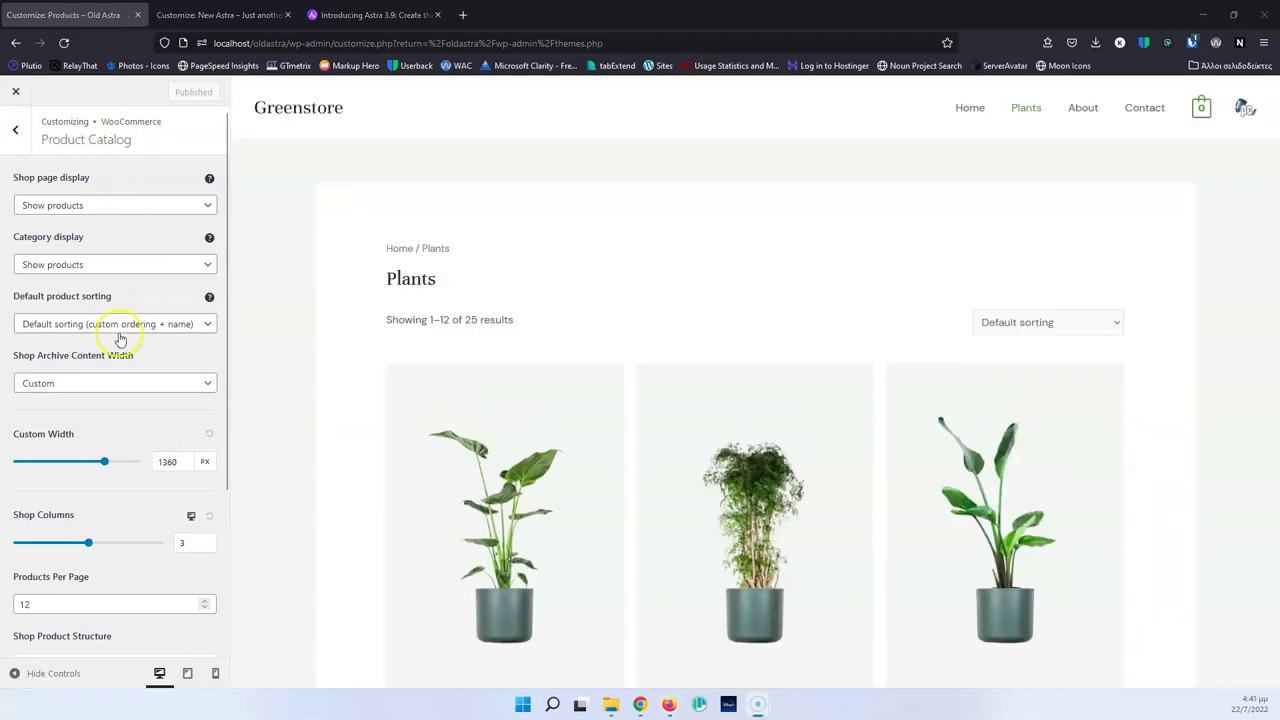
scroll(119, 338, "down", 2)
scroll(119, 338, "up", 2)
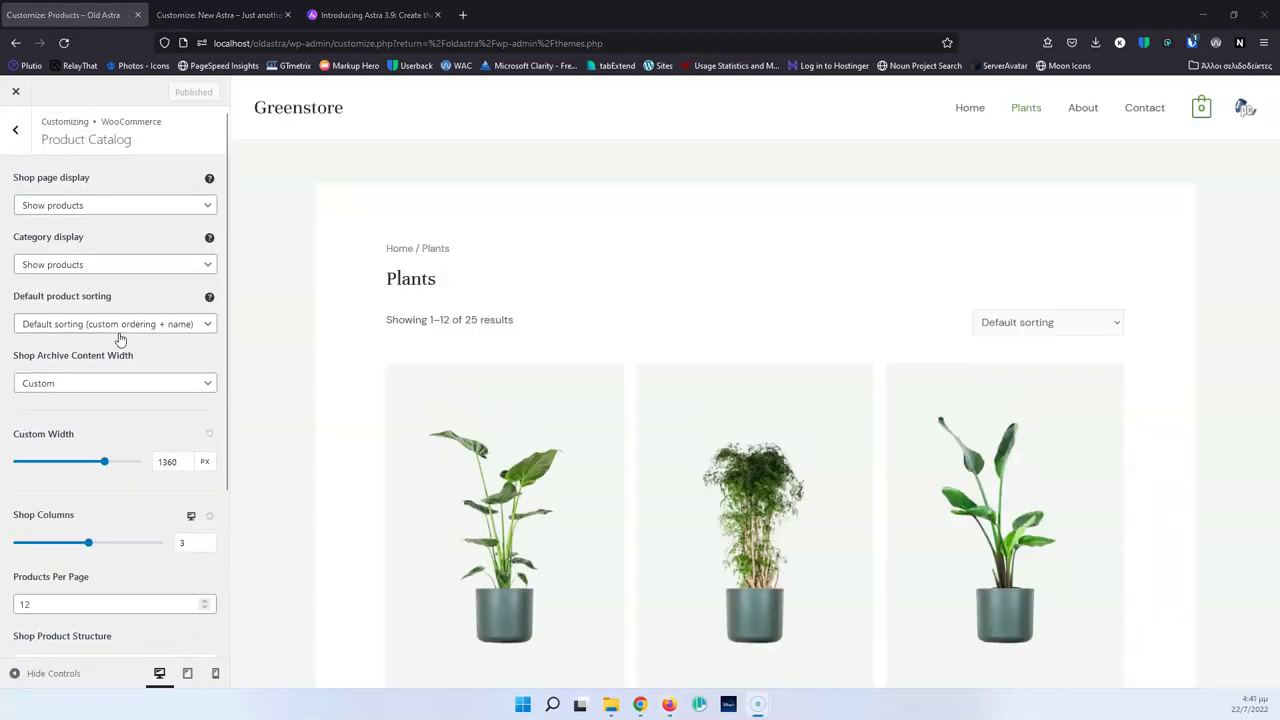
Step: Review the layout options in New Astra's WooCommerce General settings and reopen its Product Catalog settings
left_click(211, 14)
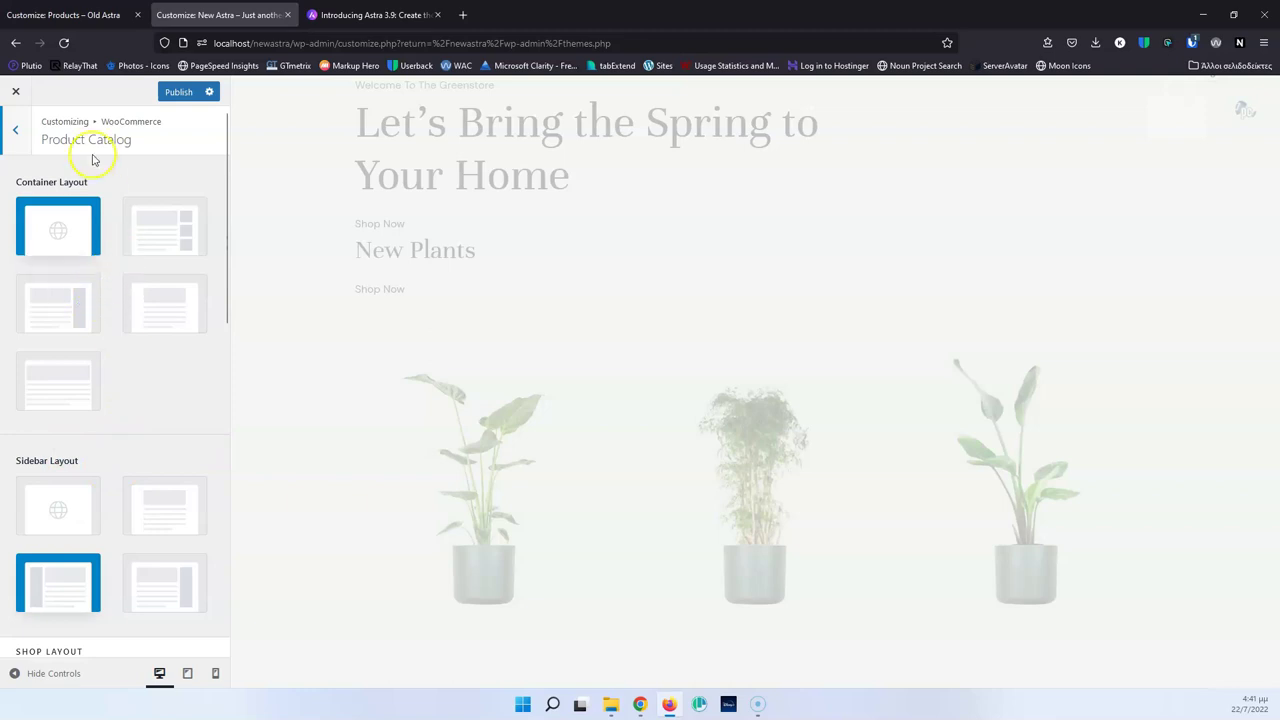
left_click(15, 136)
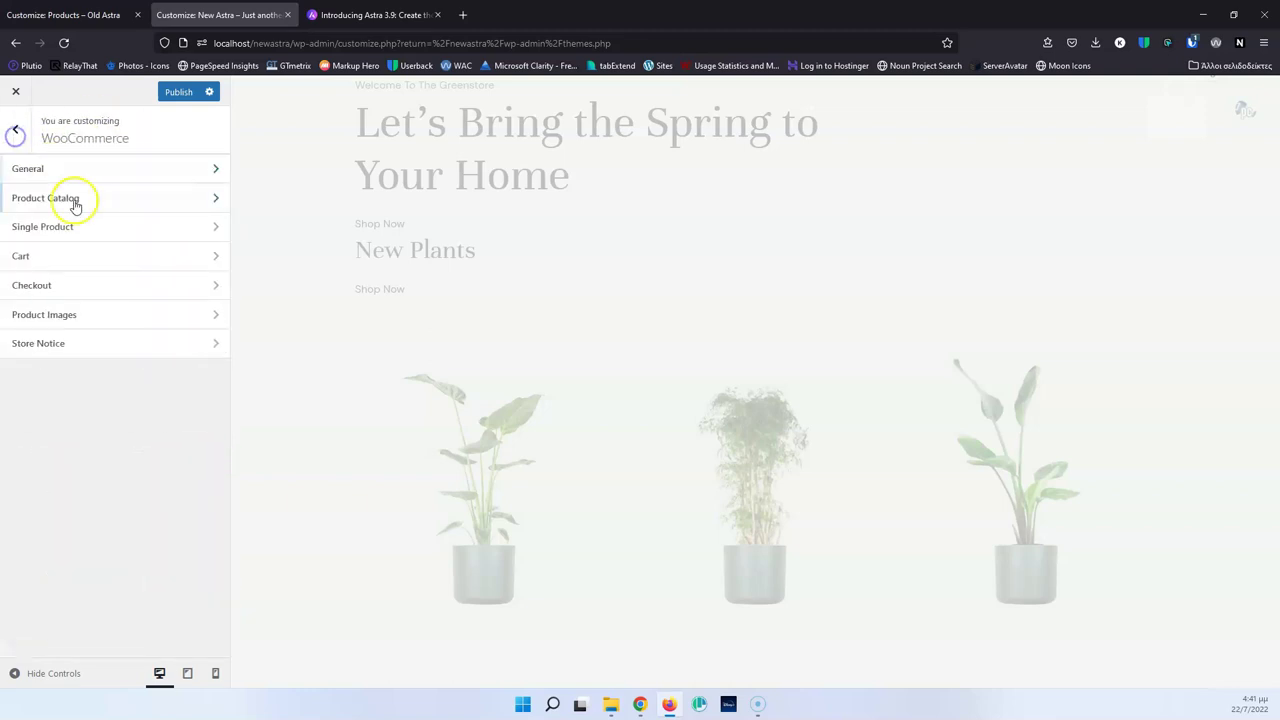
left_click(95, 169)
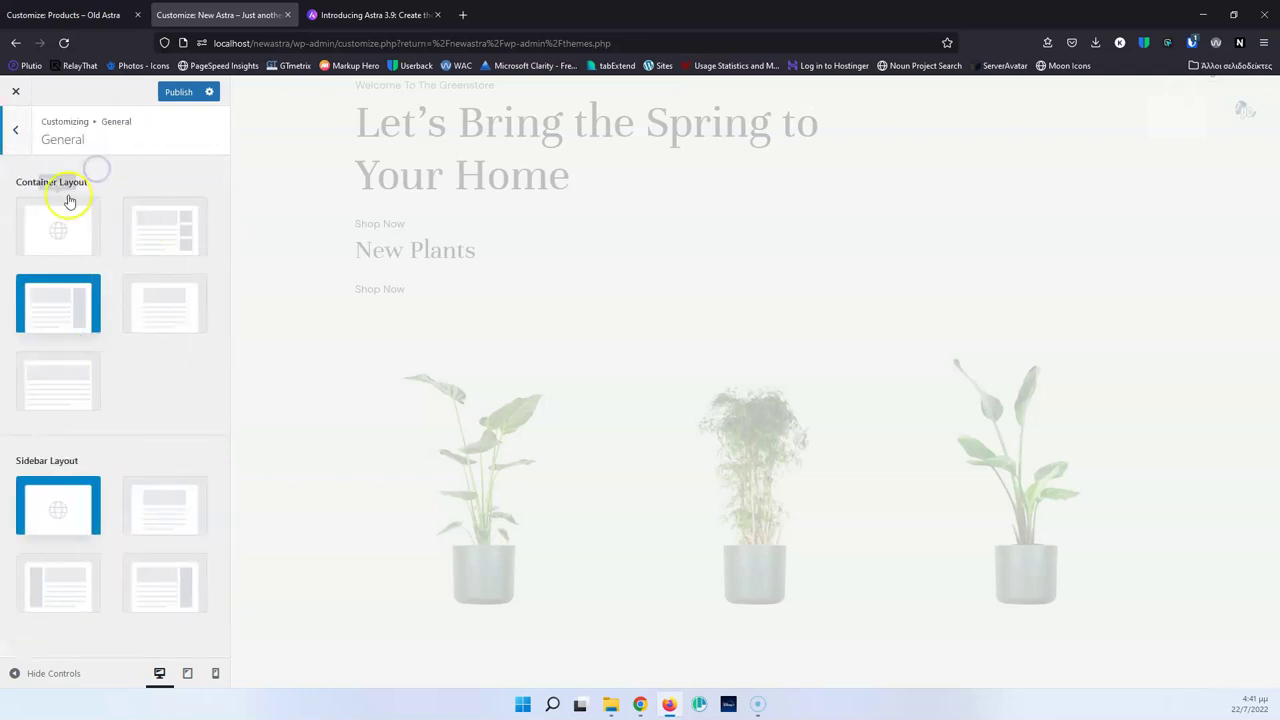
left_click(16, 130)
left_click(80, 196)
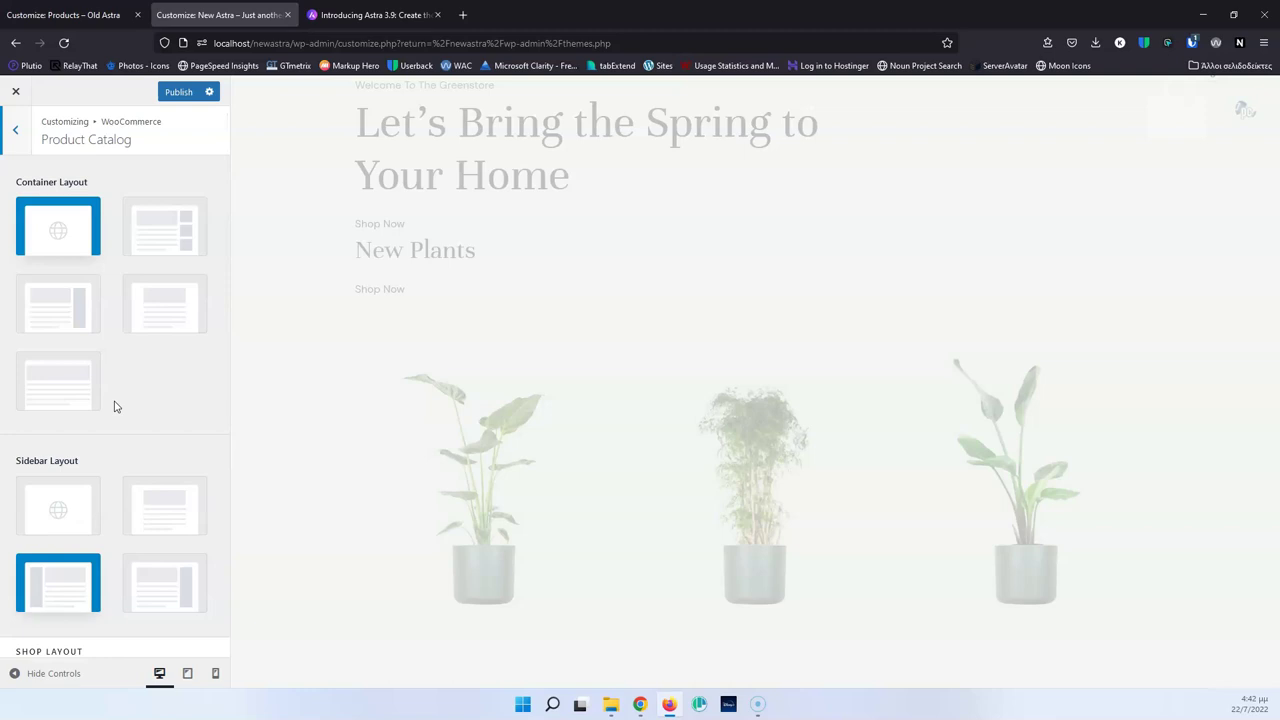
Step: Examine New Astra's Product Catalog options, including Shop Layout and Shop Display Options
scroll(114, 406, "down", 5)
scroll(110, 334, "up", 3)
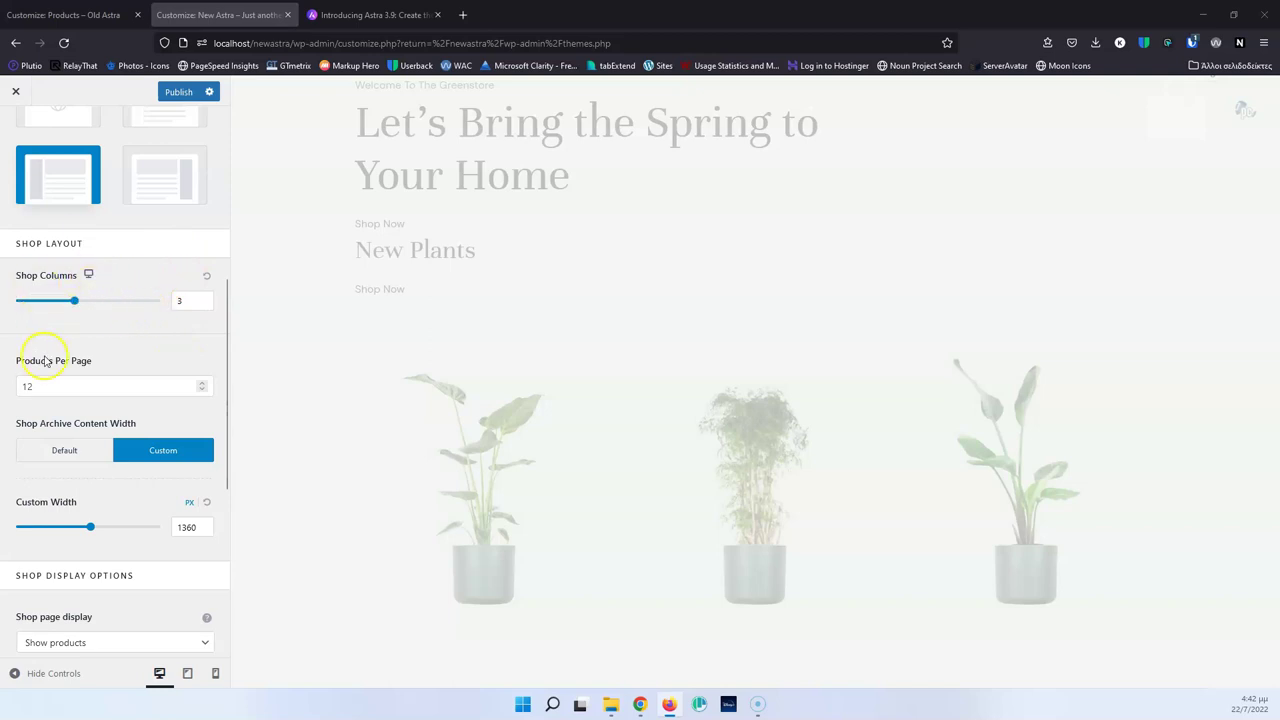
scroll(126, 391, "down", 4)
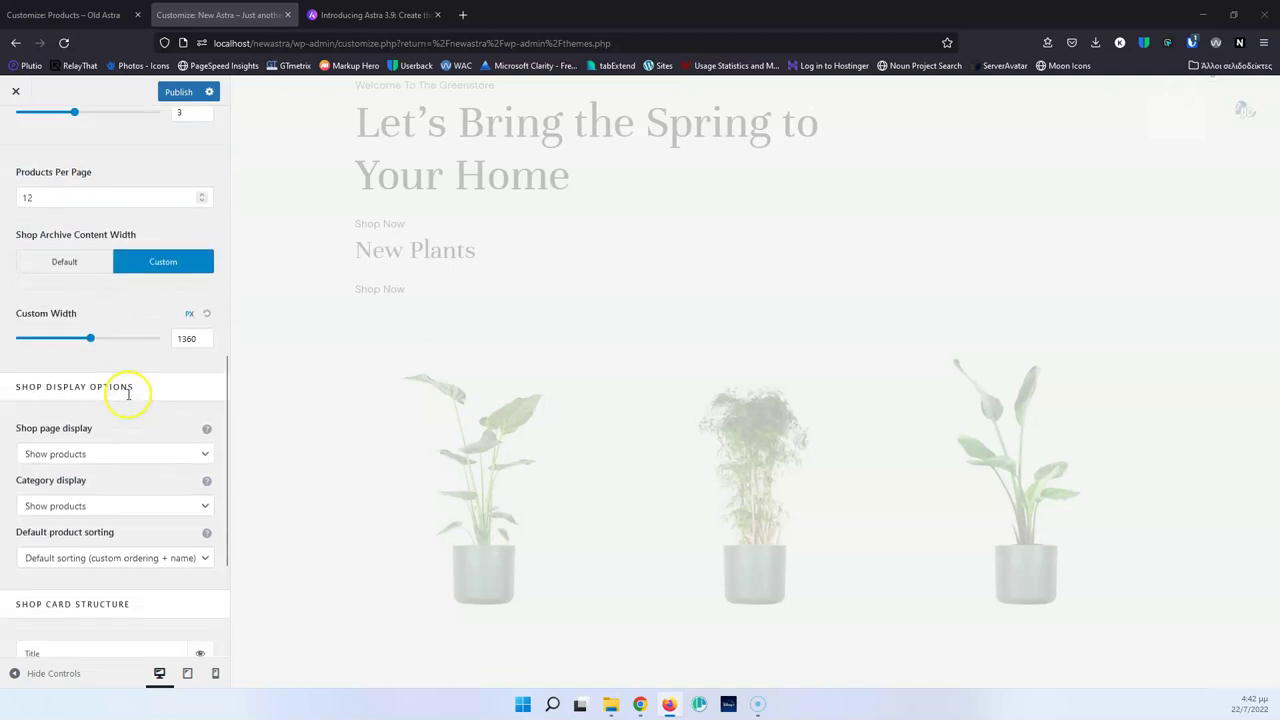
scroll(126, 397, "up", 2)
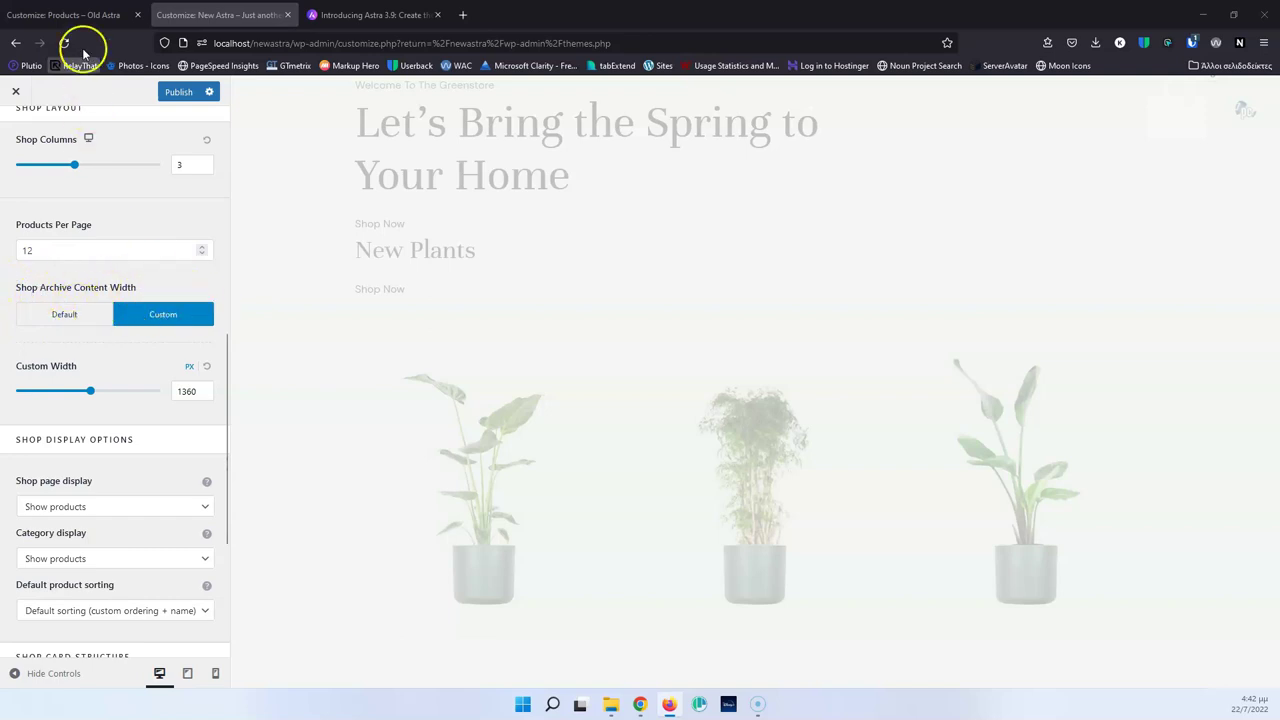
Step: Compare Shop Archive Content Width and Custom Width on both sites, and examine Old Astra's remaining options through Shop Product Structure
left_click(77, 14)
left_click(115, 390)
key("ctrl+Tab")
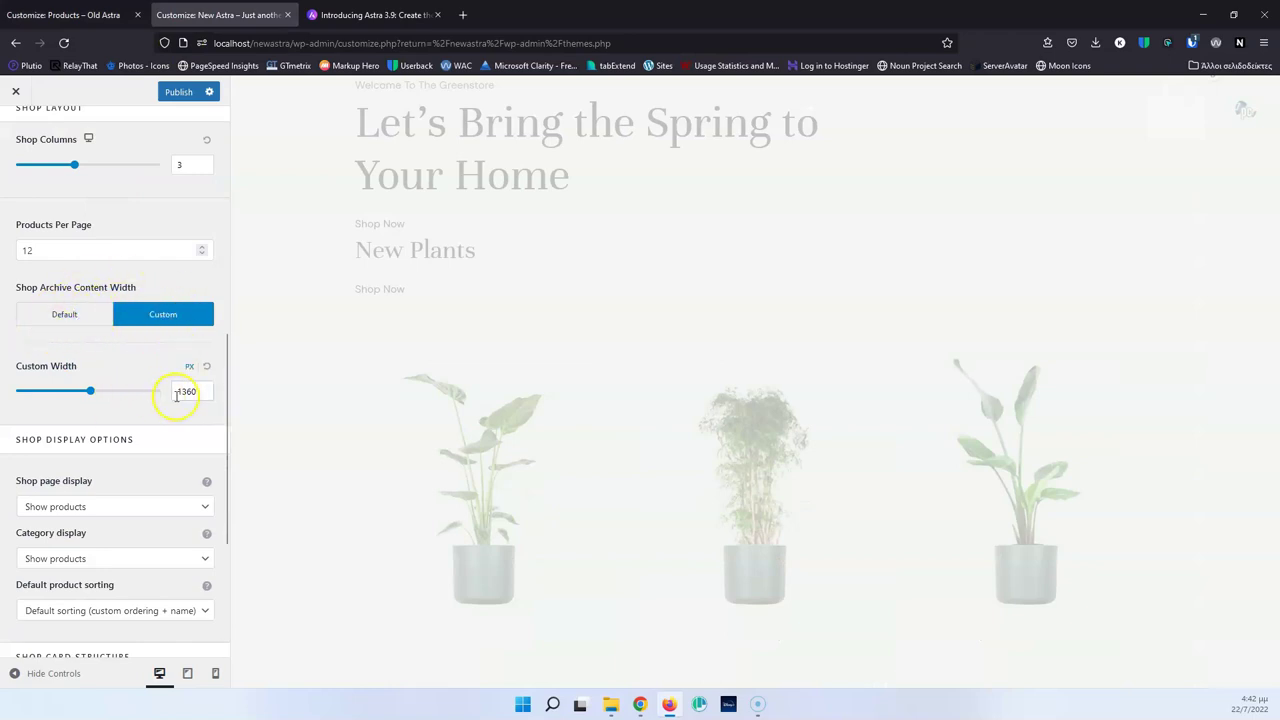
key("ctrl+shift+Tab")
scroll(137, 440, "down", 2)
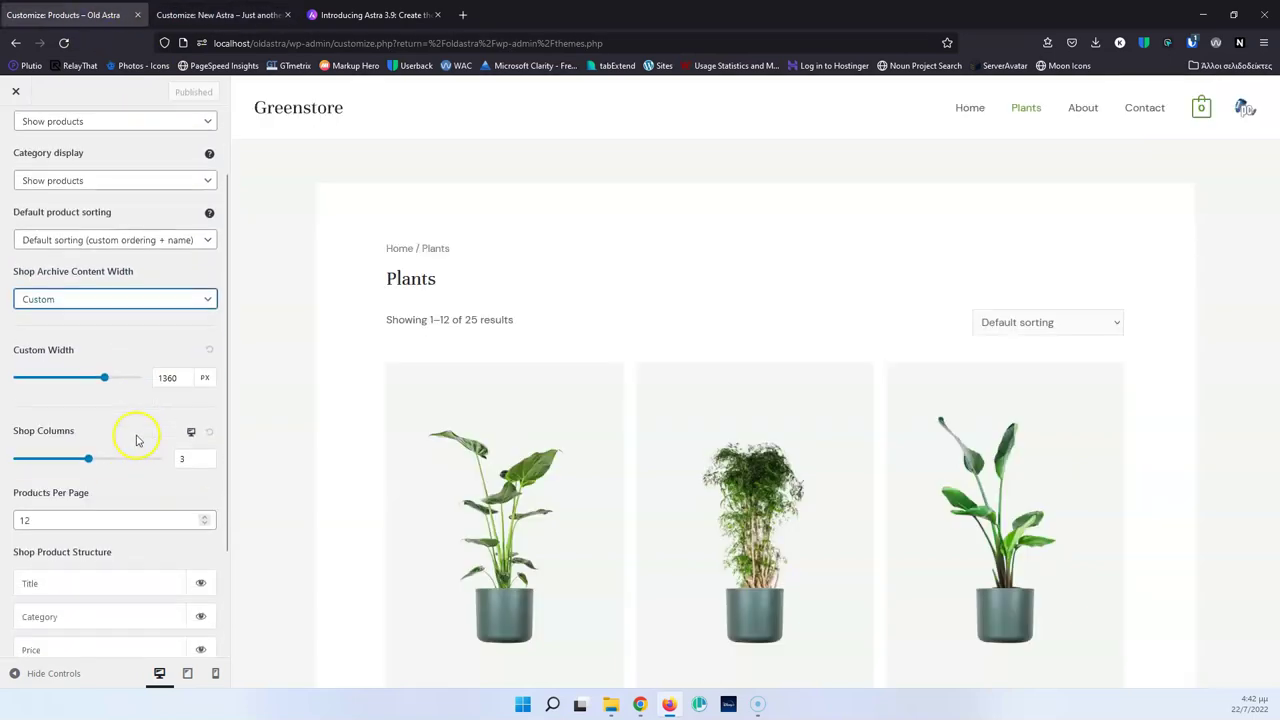
scroll(137, 440, "down", 3)
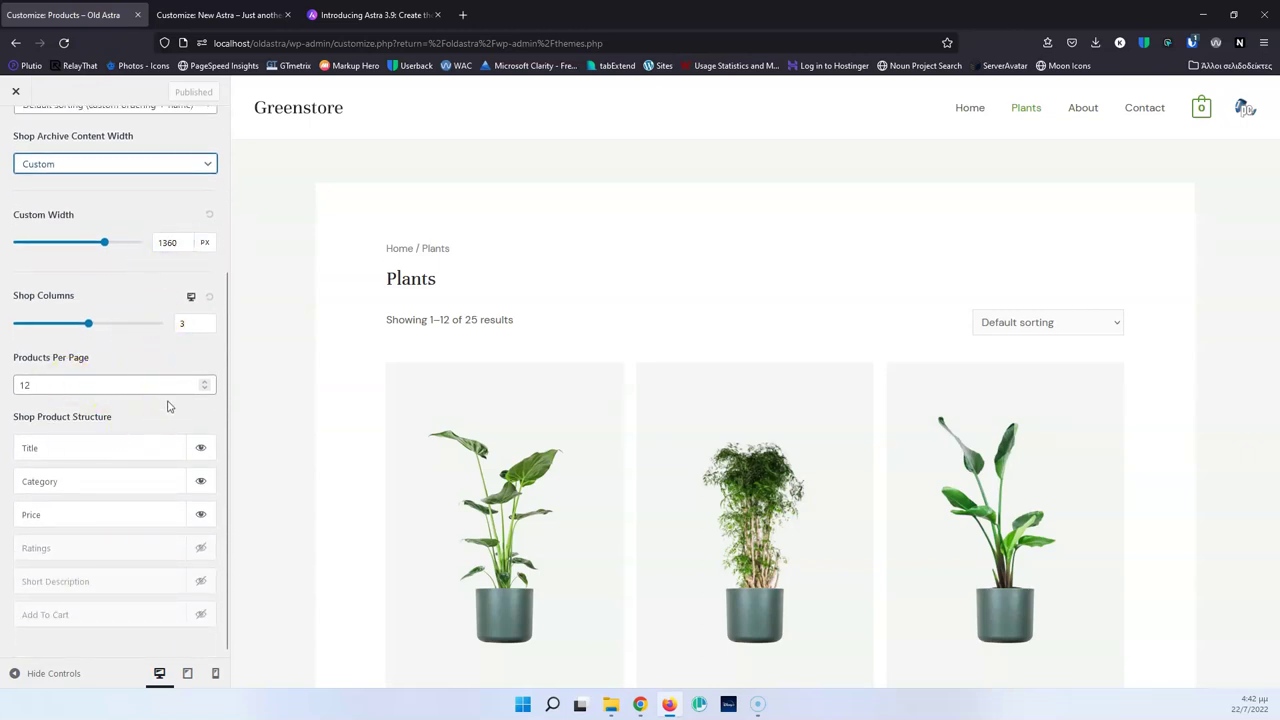
Step: Open the Alocasia Regal Shield product in Old Astra's preview and show the WooCommerce Single Product settings
left_click(196, 410)
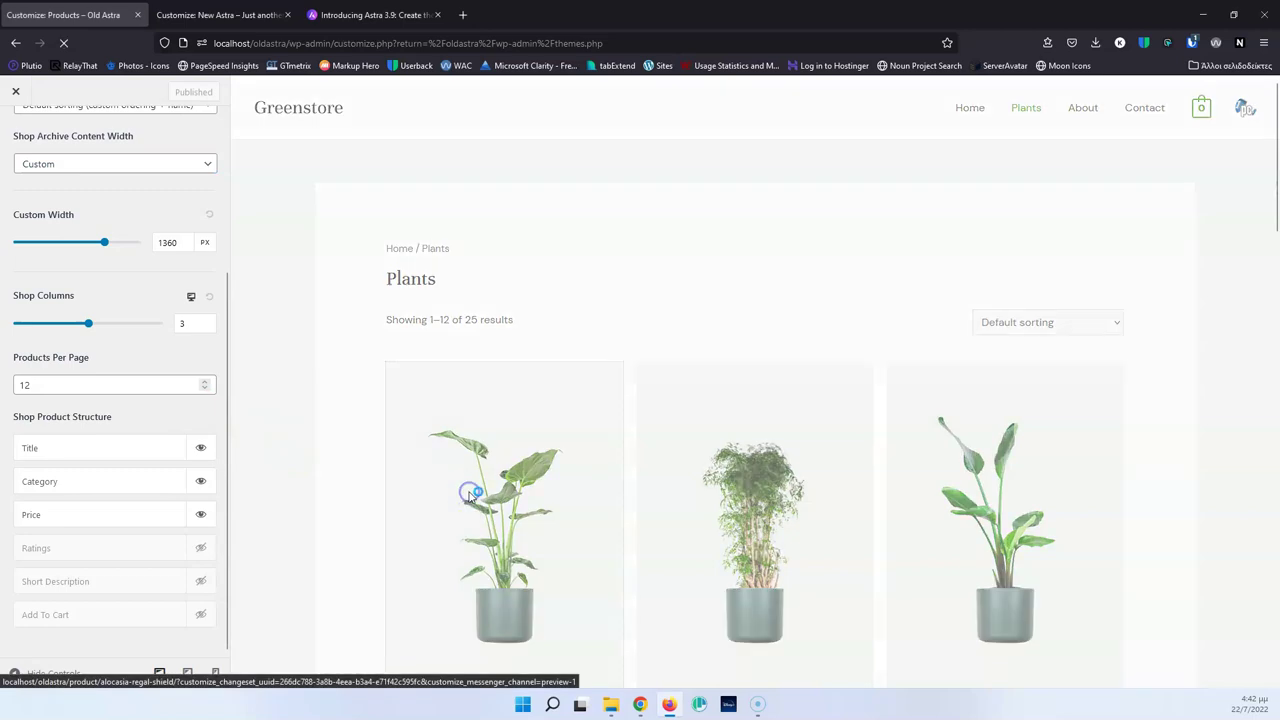
left_click(432, 487)
scroll(149, 291, "up", 5)
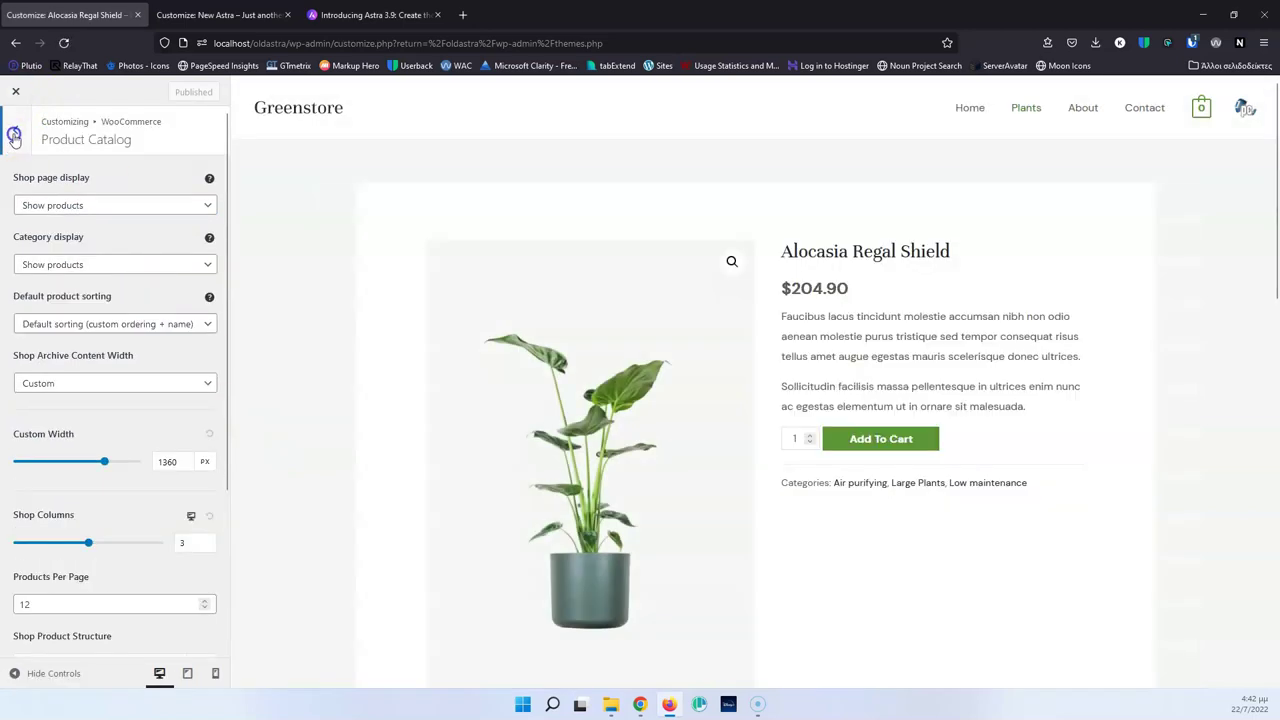
left_click(15, 130)
left_click(89, 227)
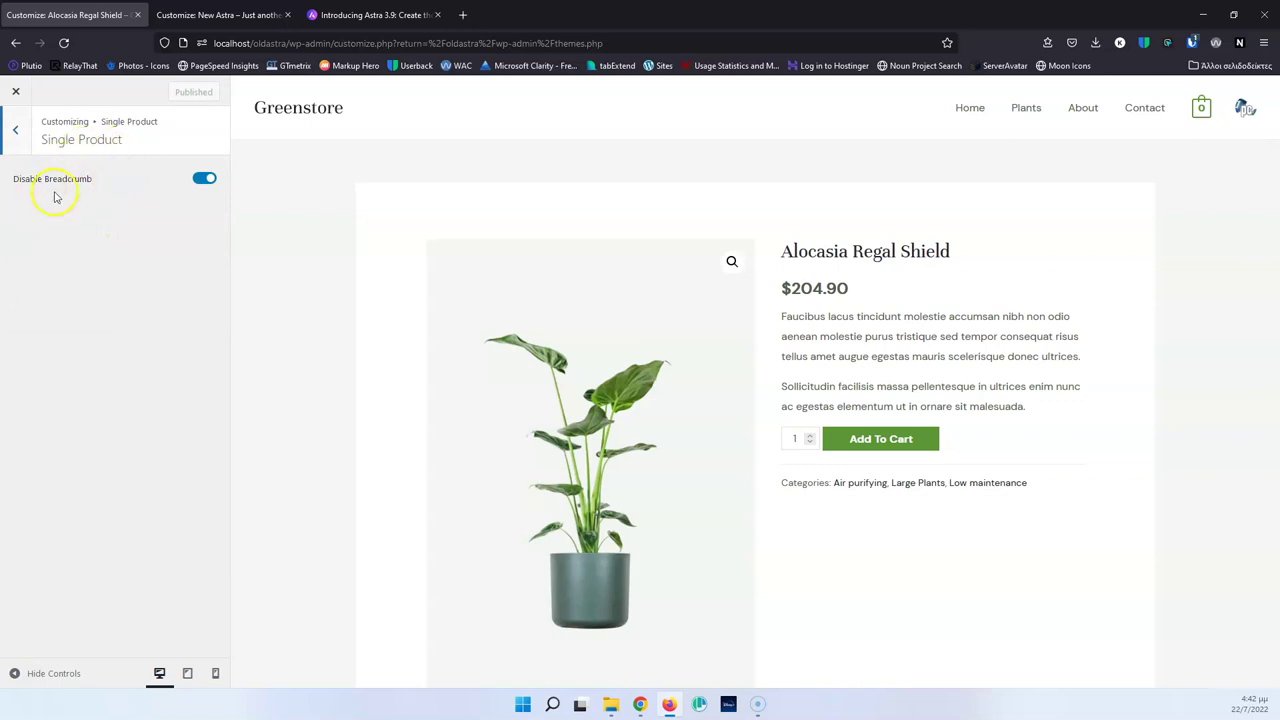
Step: Turn Disable Breadcrumb off and back on in Old Astra's Single Product settings
left_click(204, 181)
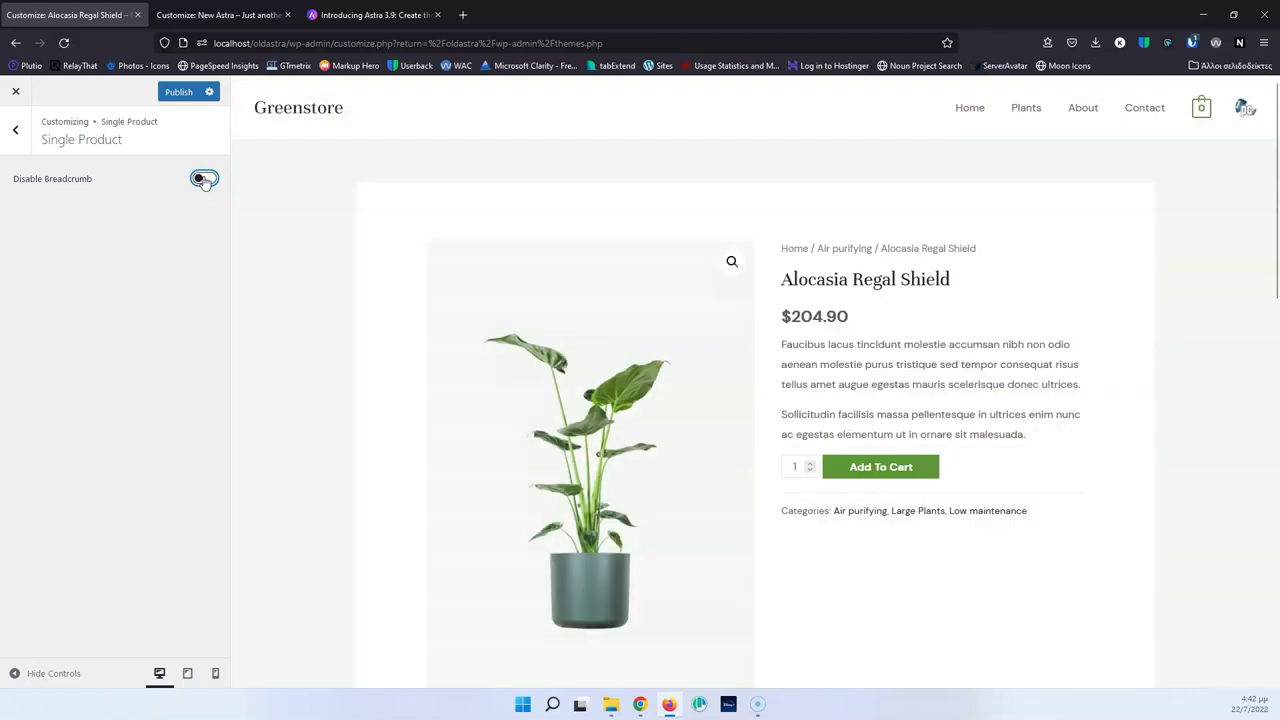
left_click(220, 13)
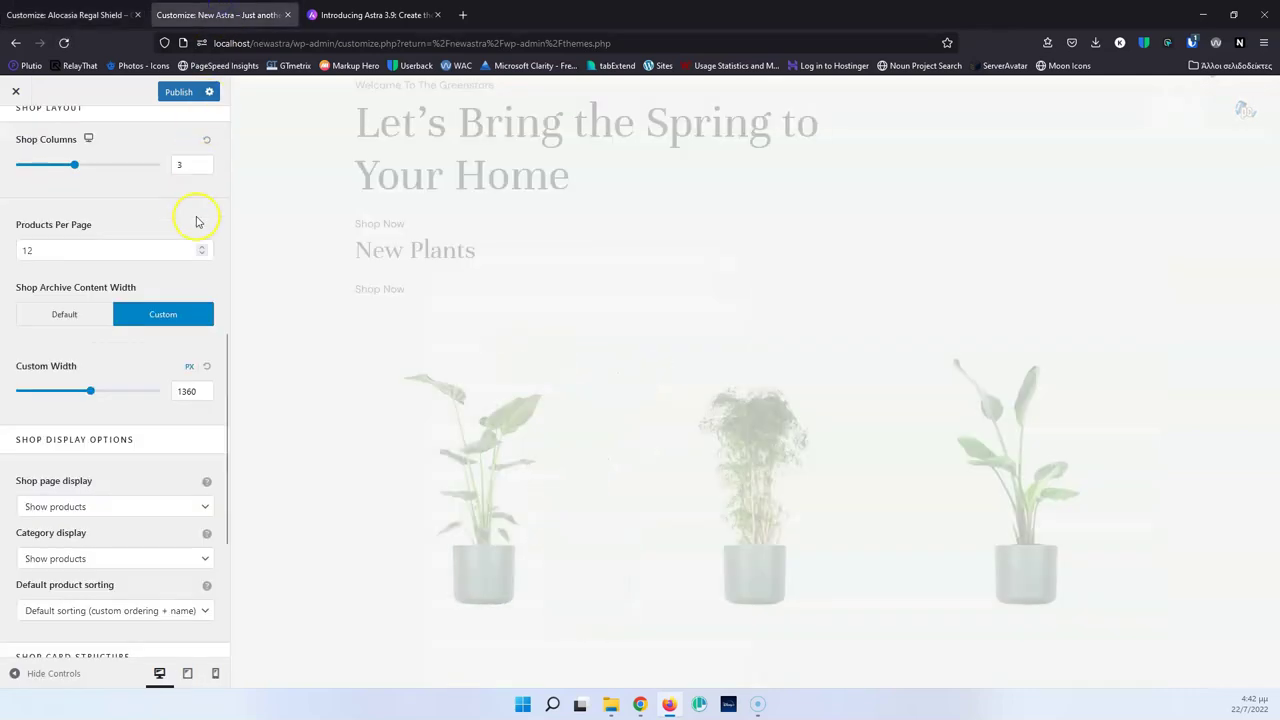
left_click(130, 14)
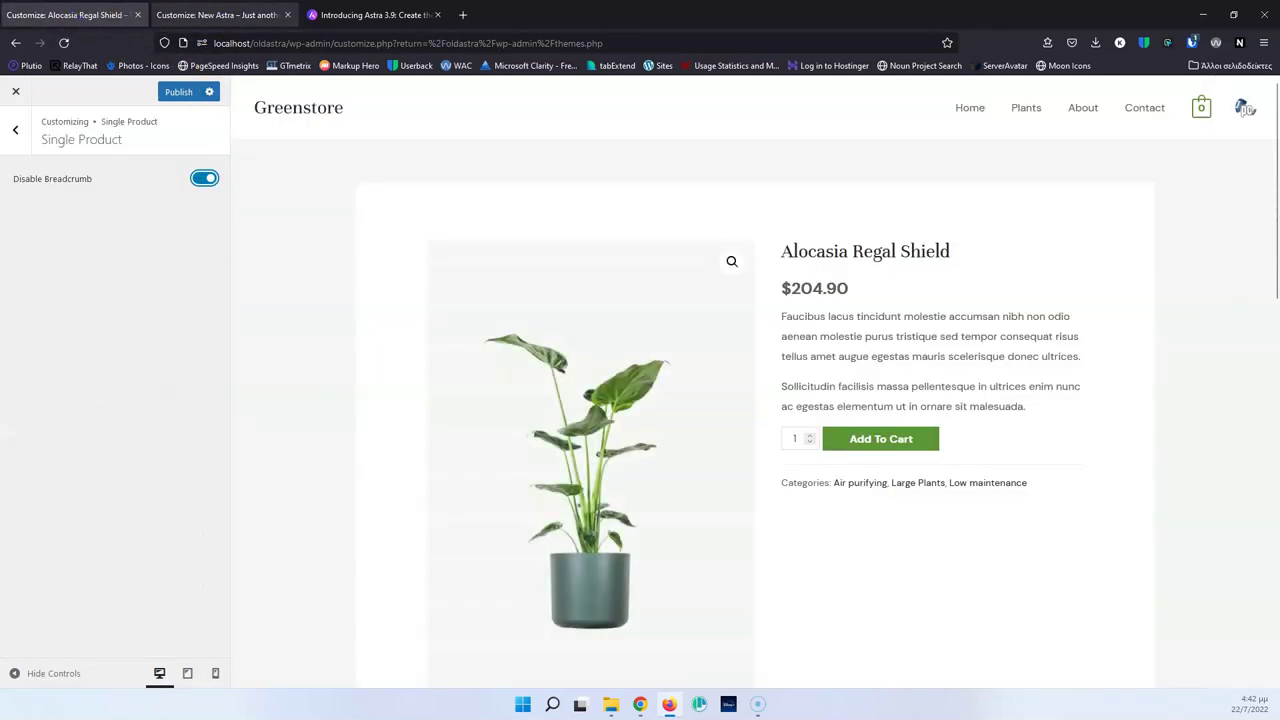
Step: Open New Astra's WooCommerce Single Product settings, and reload its customizer, leaving the page without saving the pending changes
key("ctrl+Tab")
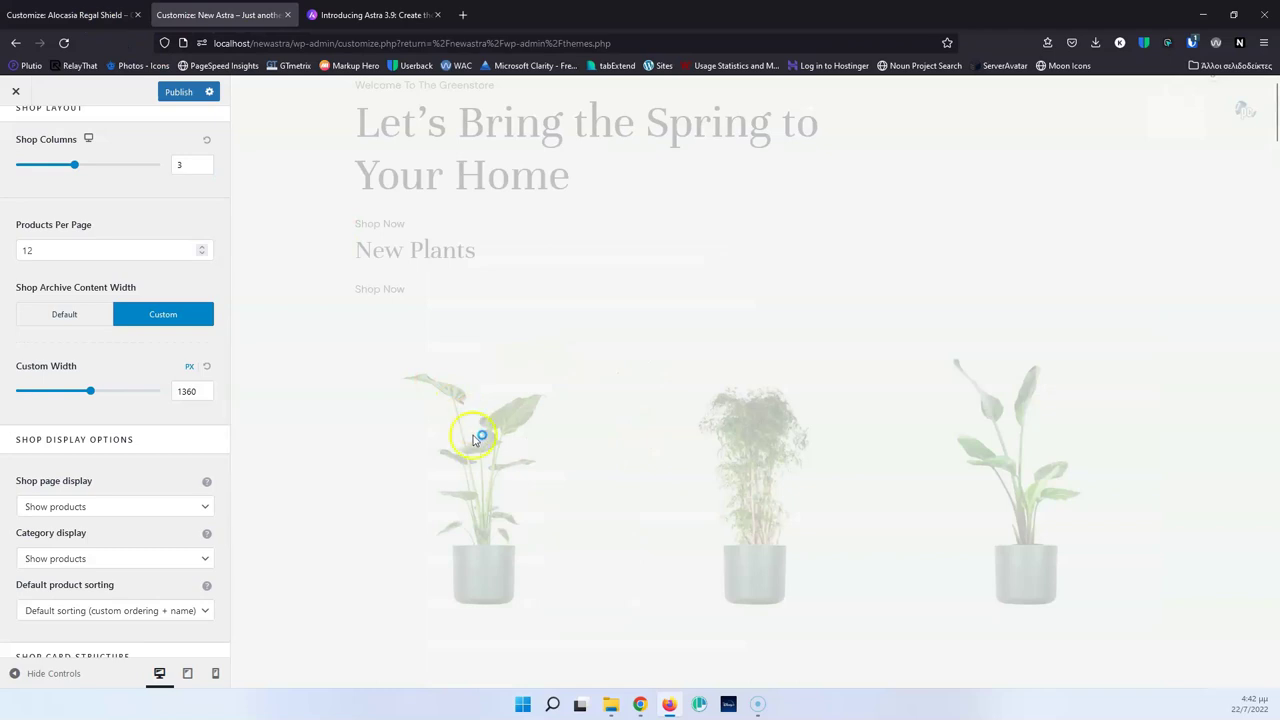
scroll(100, 224, "up", 10)
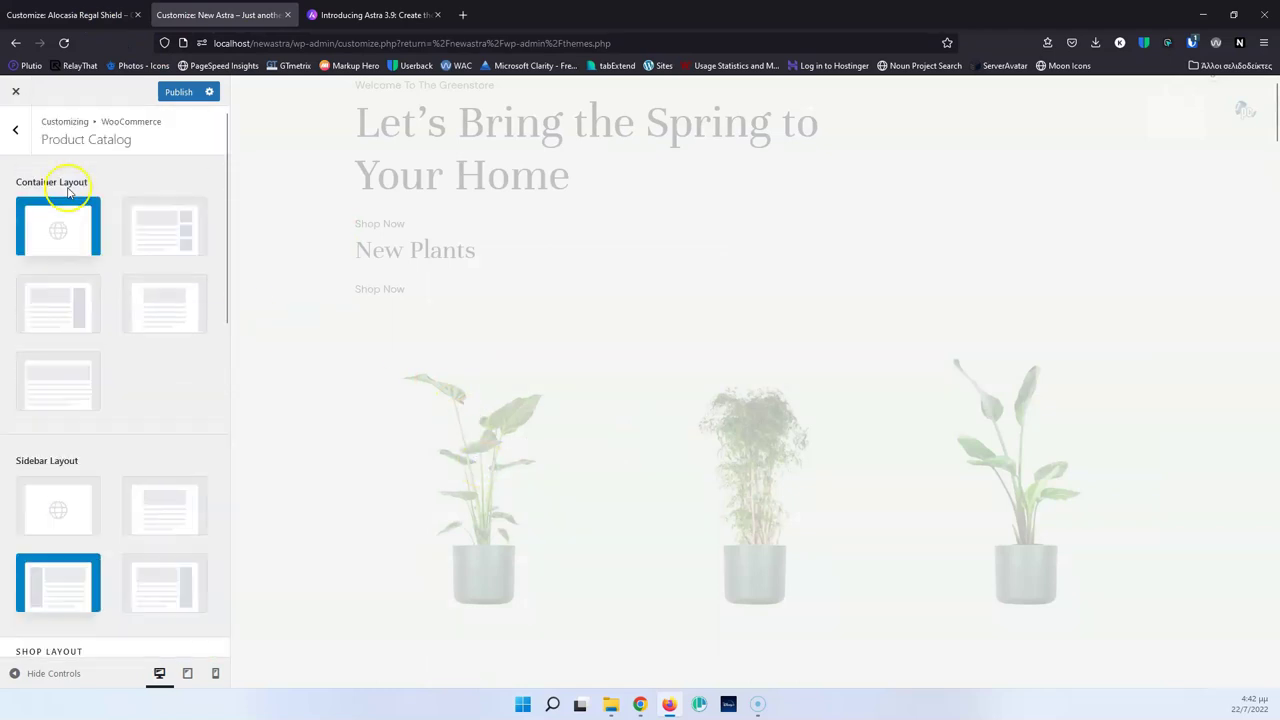
left_click(15, 129)
left_click(81, 234)
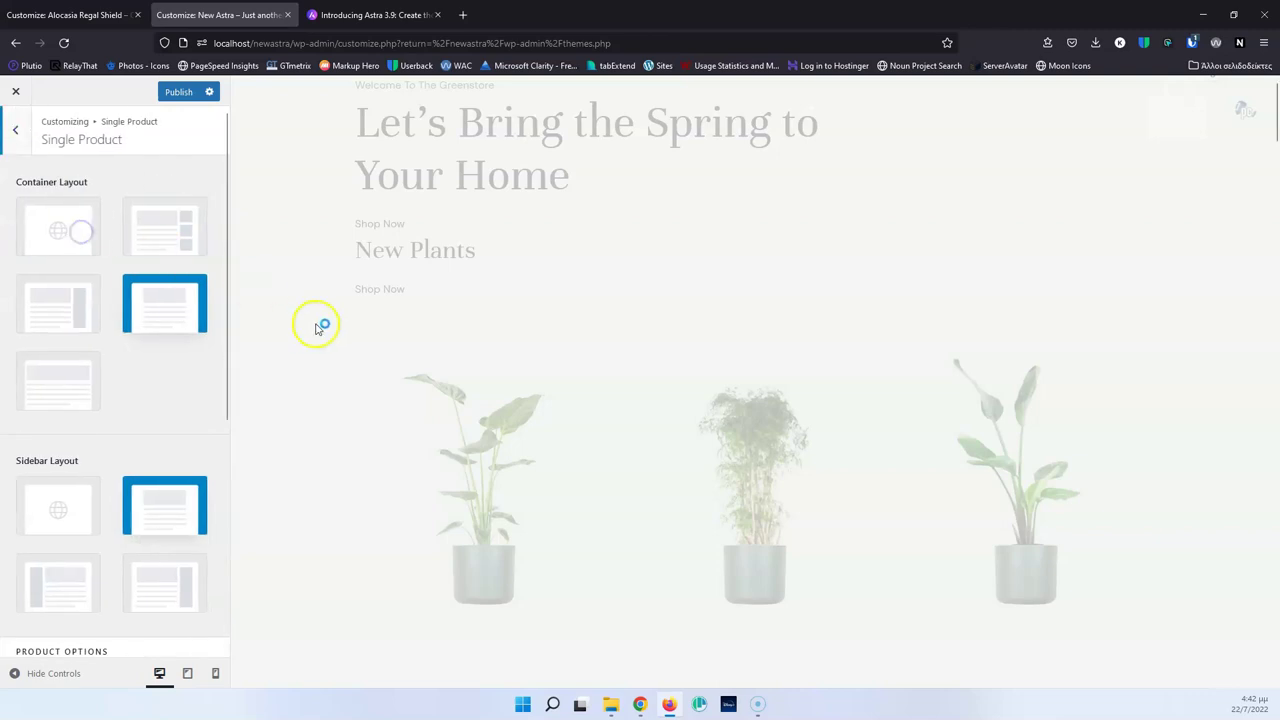
left_click(63, 43)
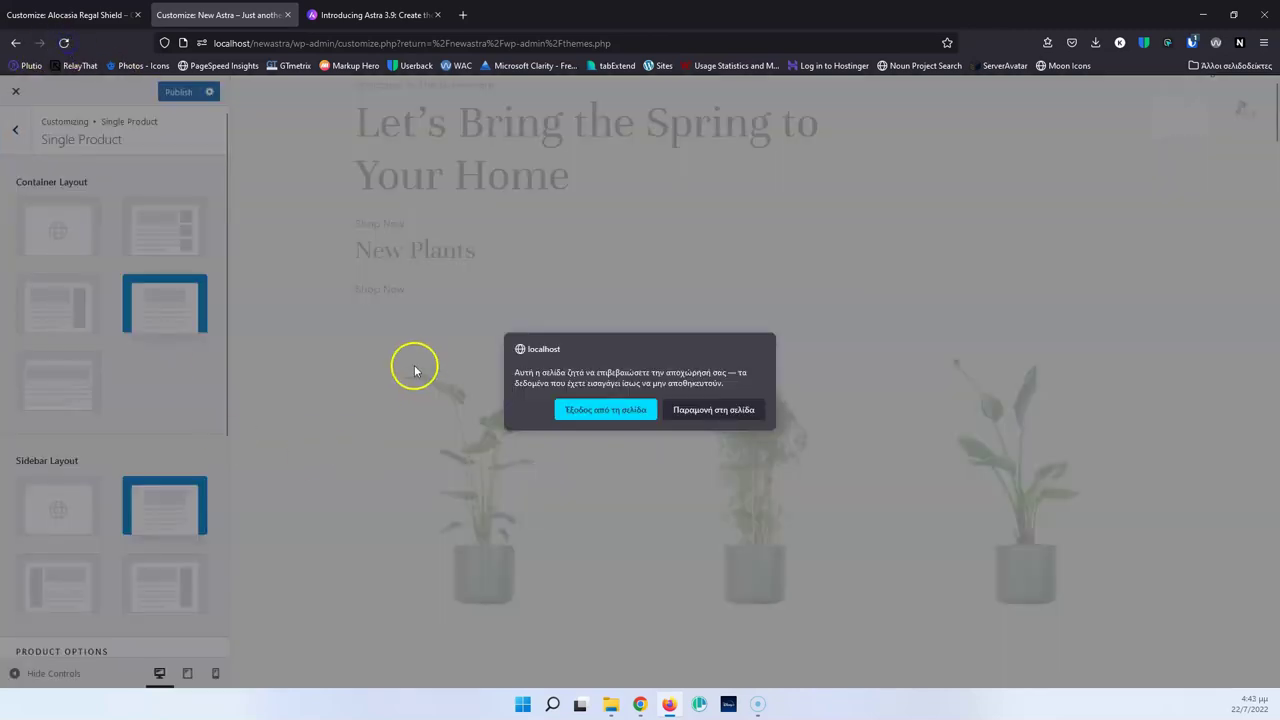
left_click(620, 413)
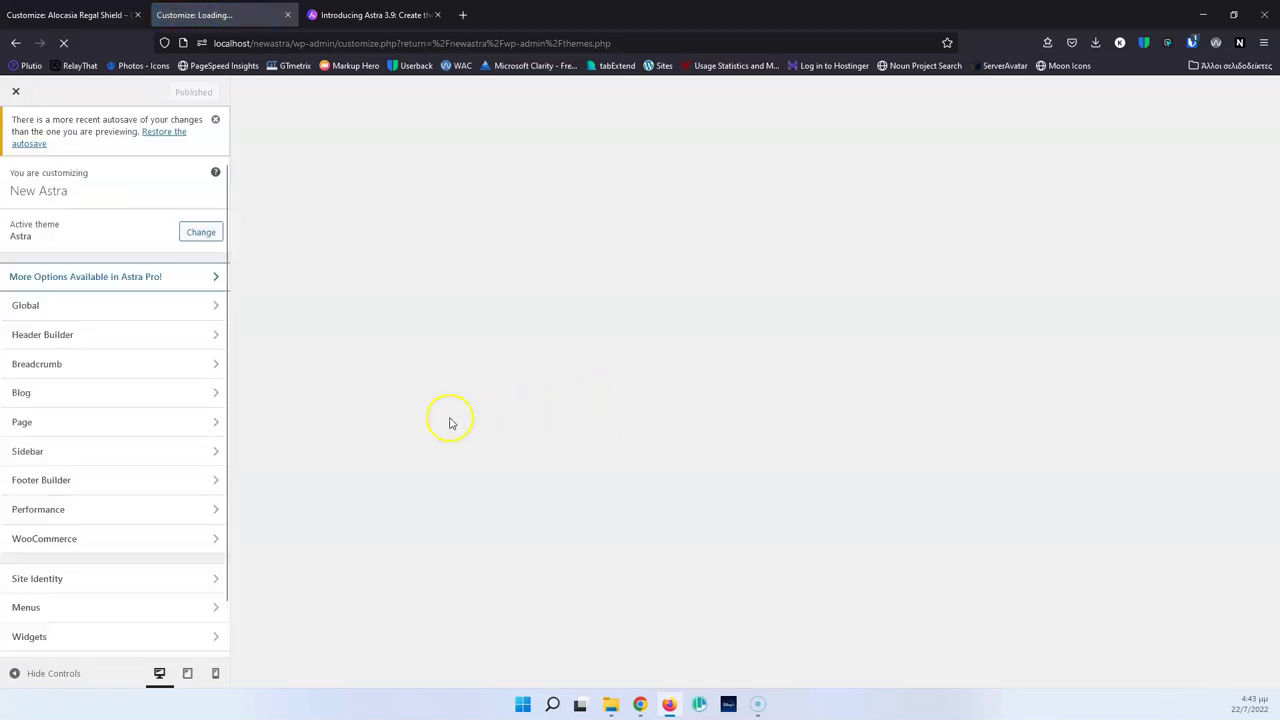
Step: Open the Alocasia Regal Shield product in New Astra's preview and show the WooCommerce Single Product settings
left_click(143, 538)
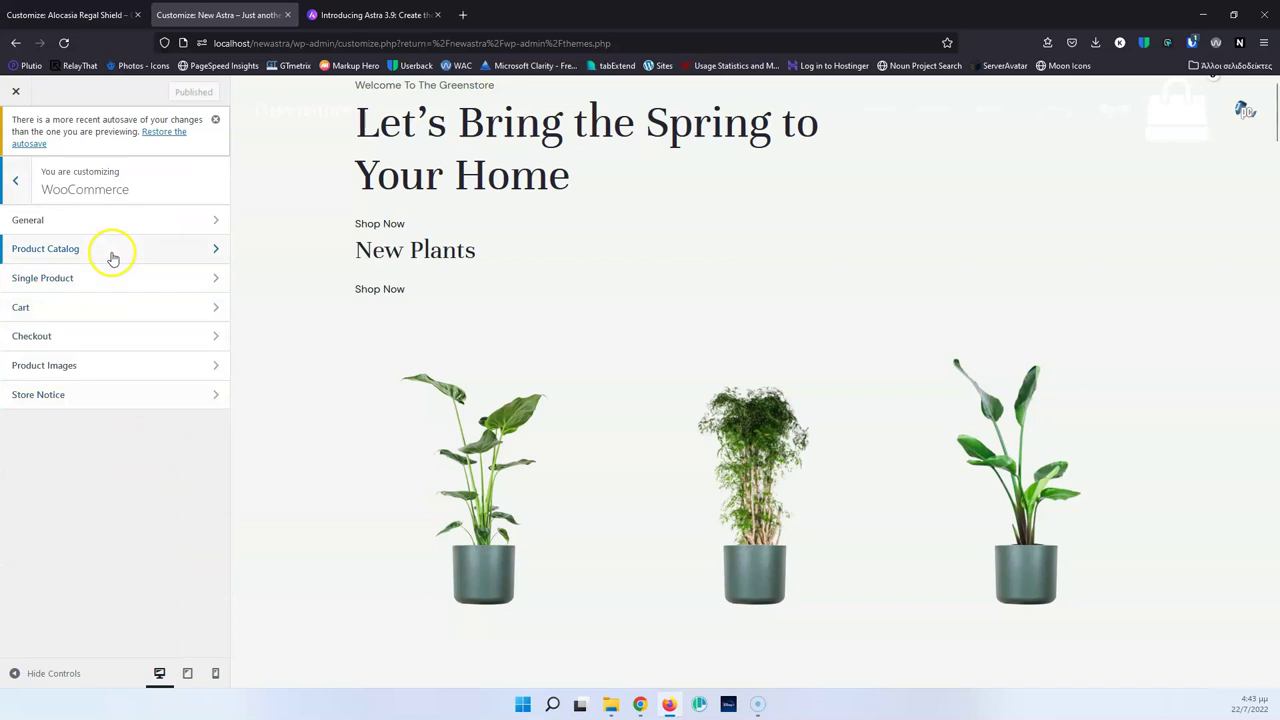
left_click(110, 250)
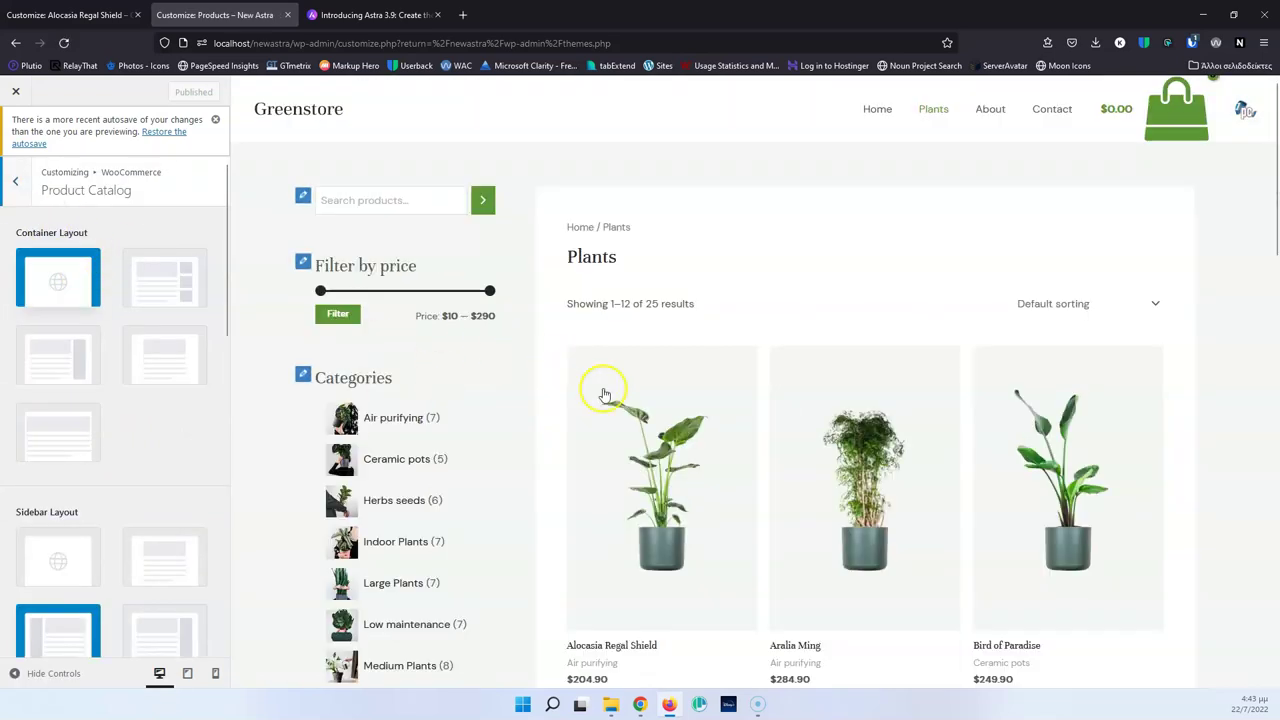
left_click(630, 458)
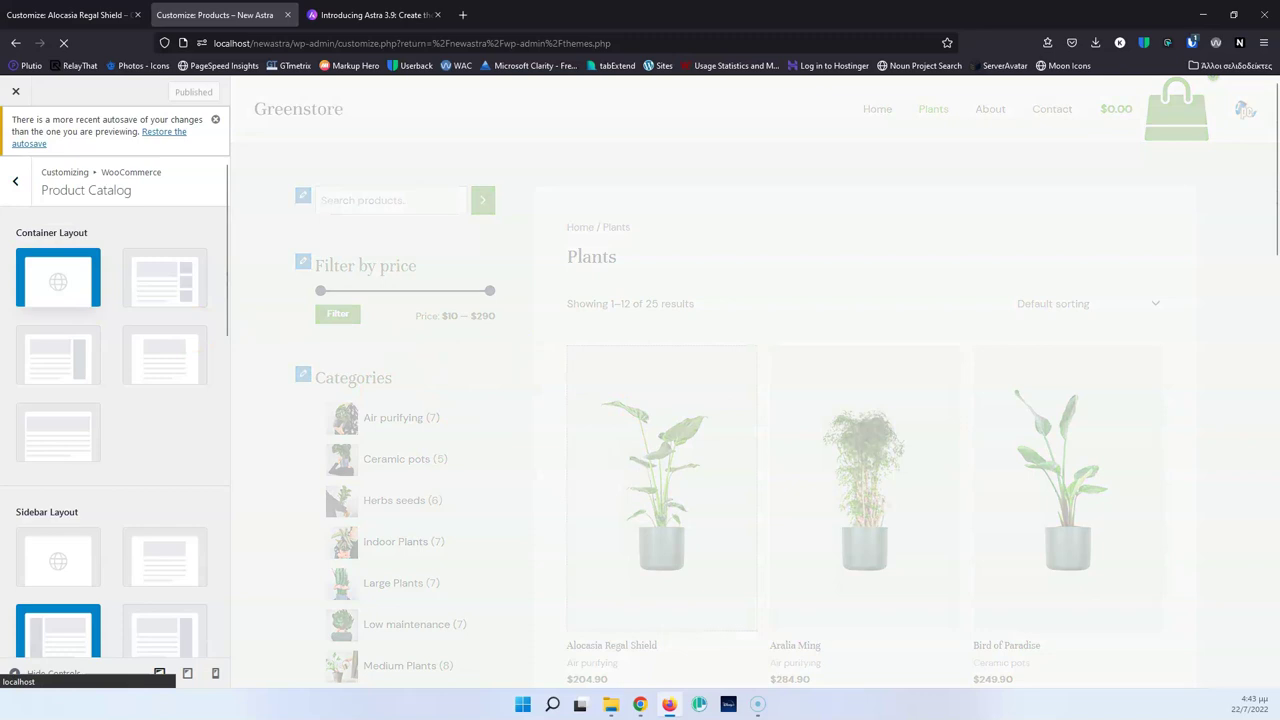
left_click(14, 182)
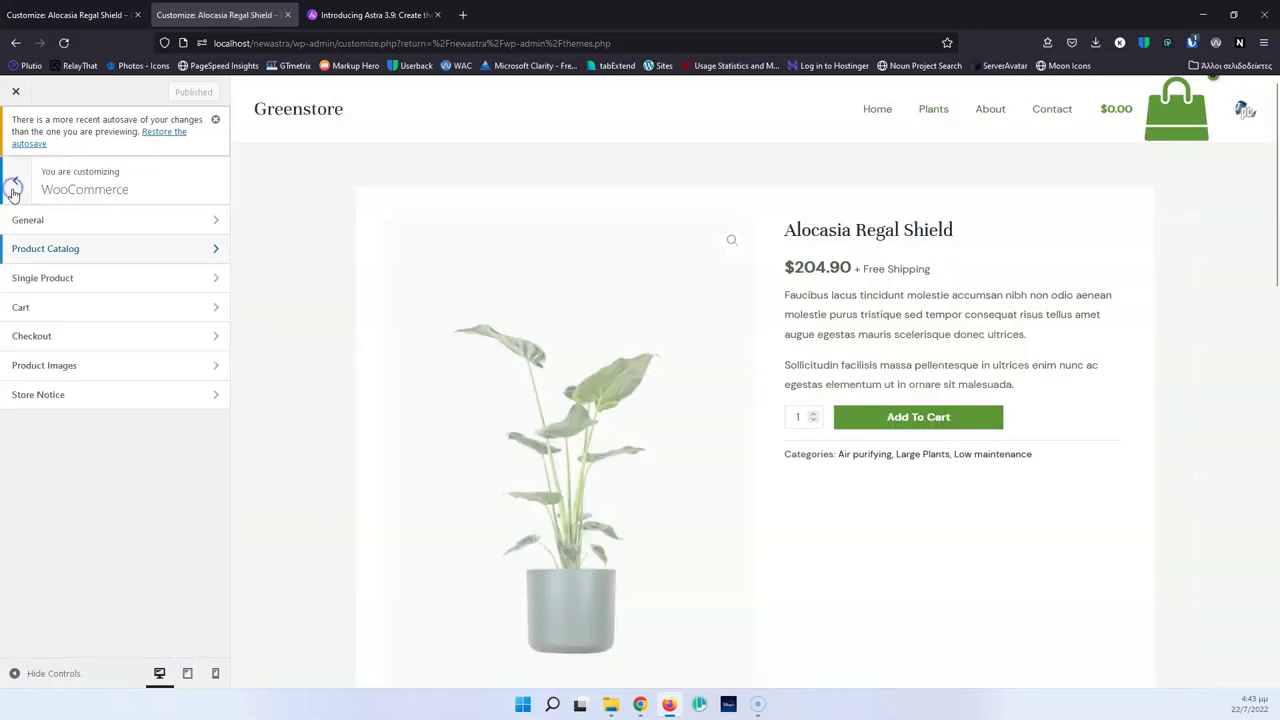
left_click(97, 283)
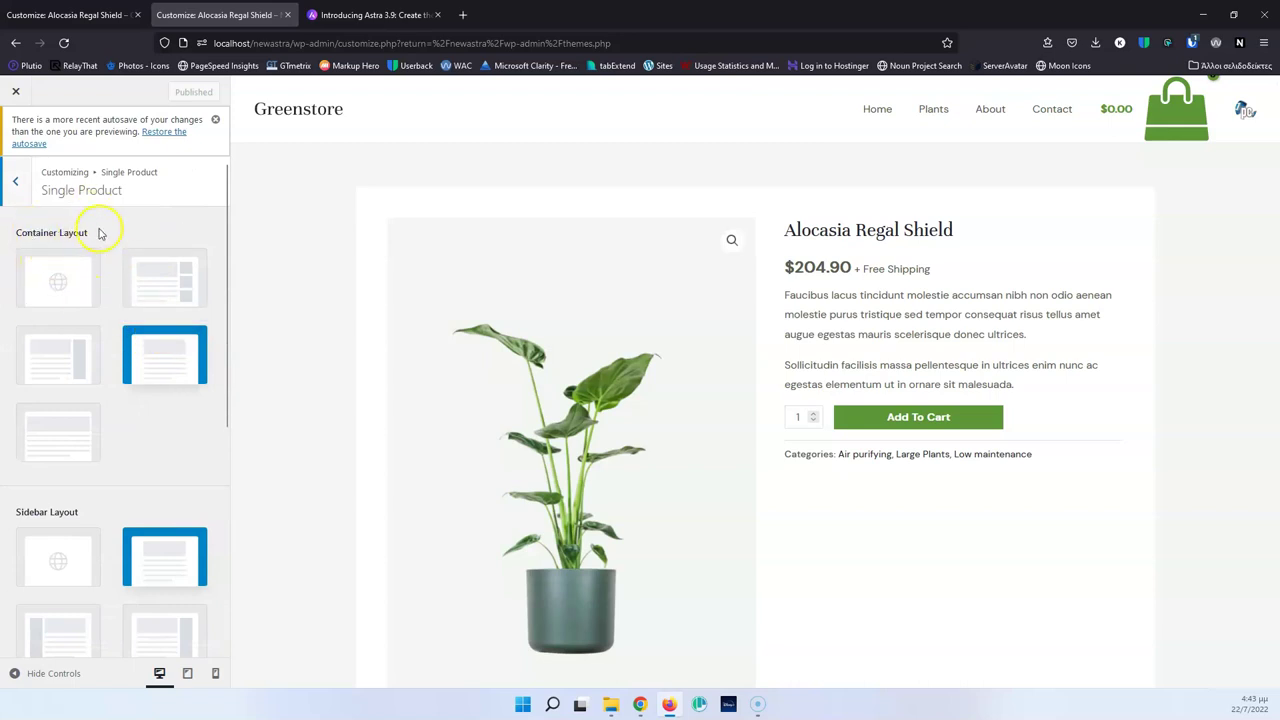
Step: Turn Enable Shipping Text off and back on in New Astra's Product Options
scroll(79, 323, "down", 5)
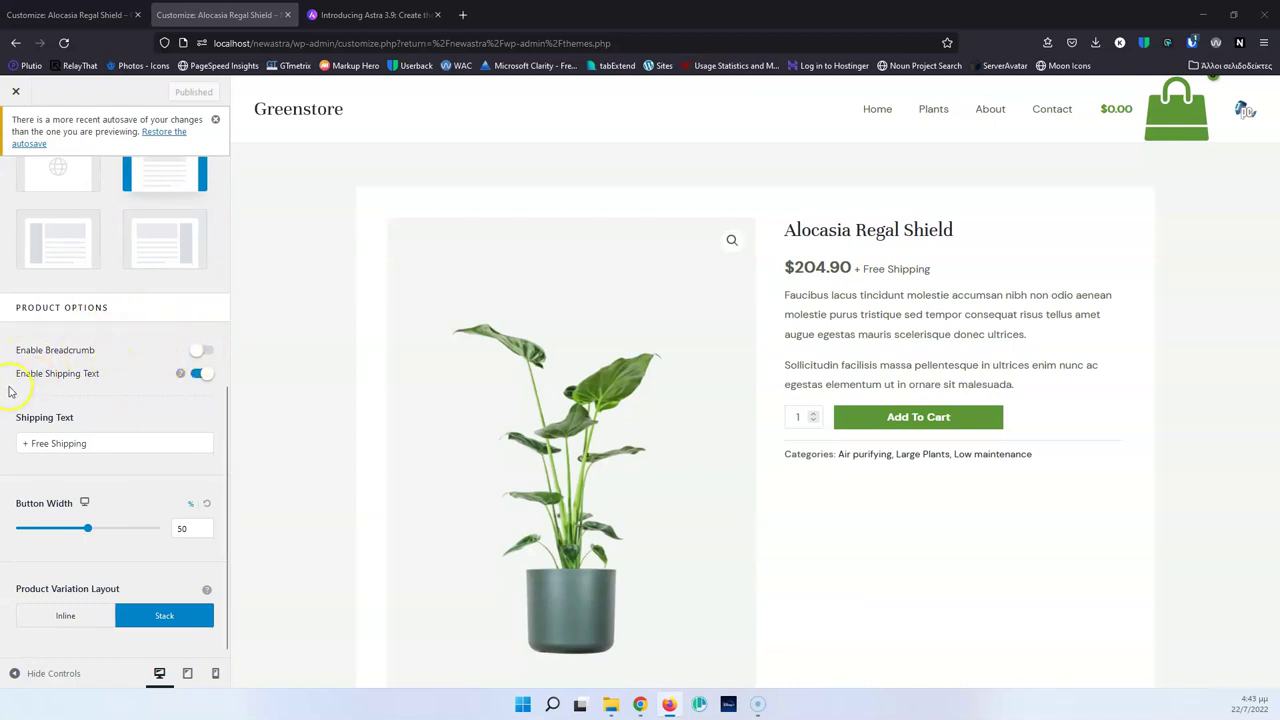
left_click(198, 375)
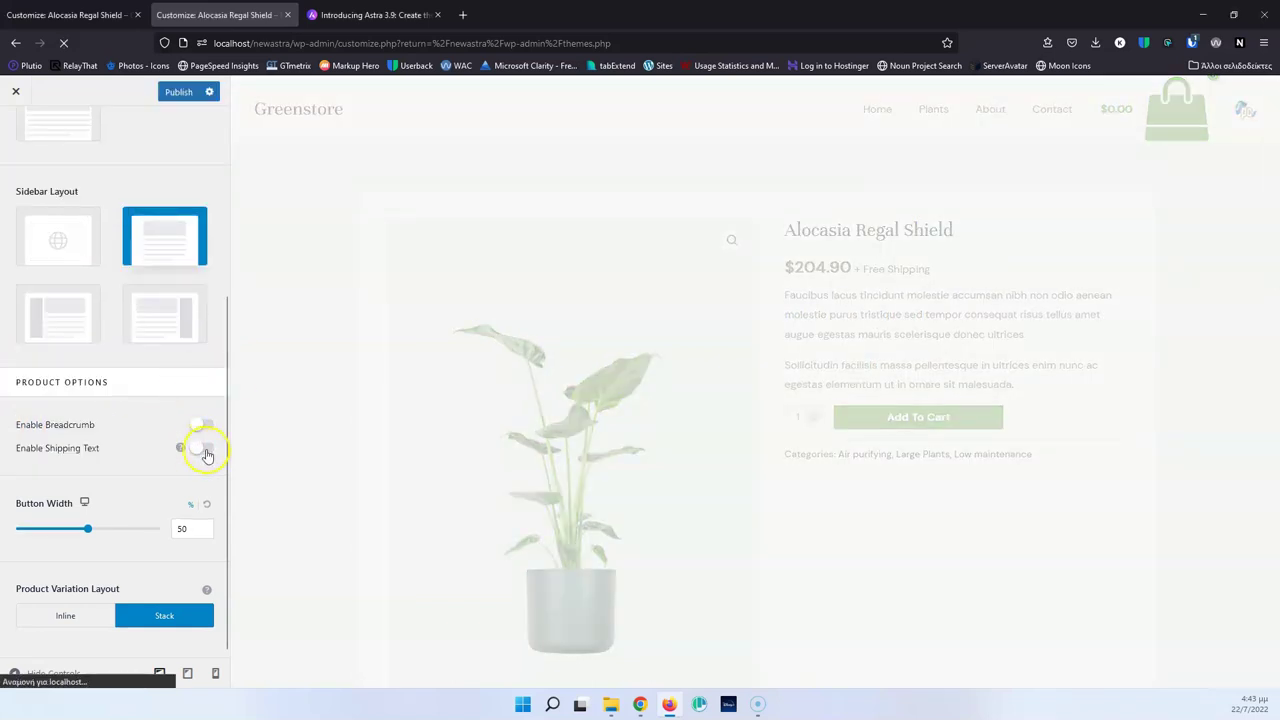
left_click(203, 447)
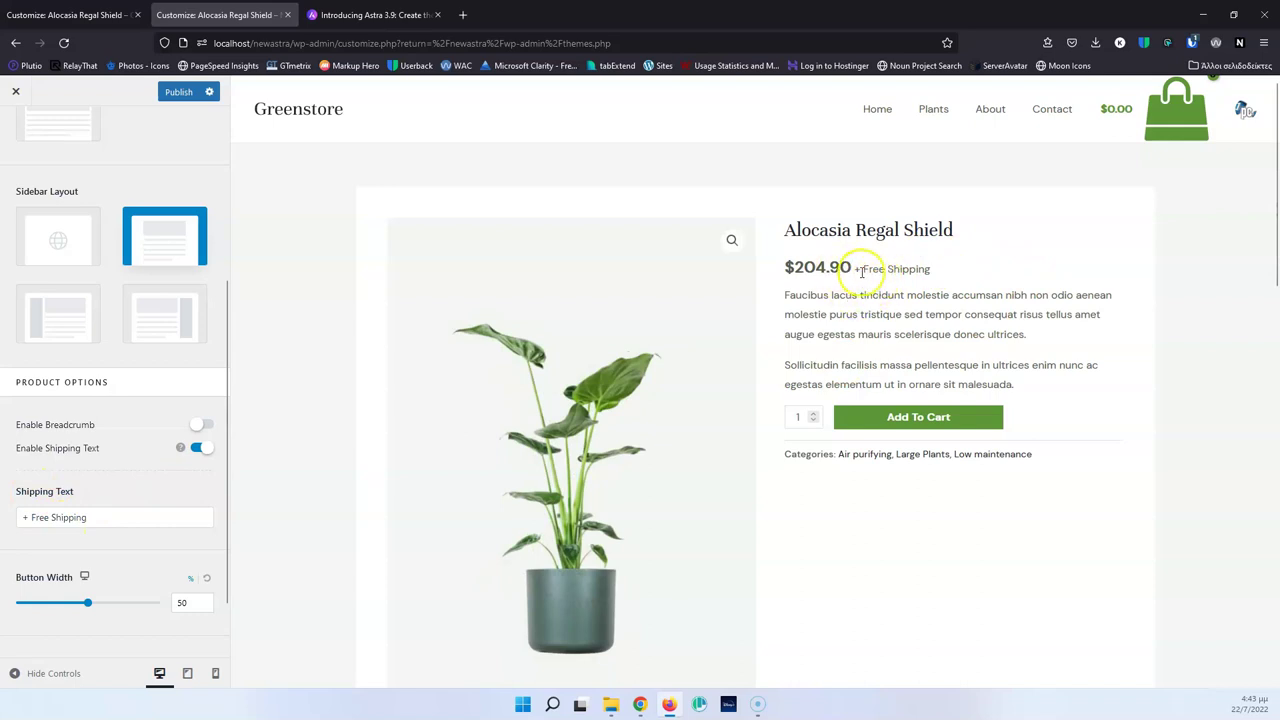
Step: Set New Astra's single product Button Width to 65% and Product Variation Layout to Inline
scroll(150, 443, "down", 1)
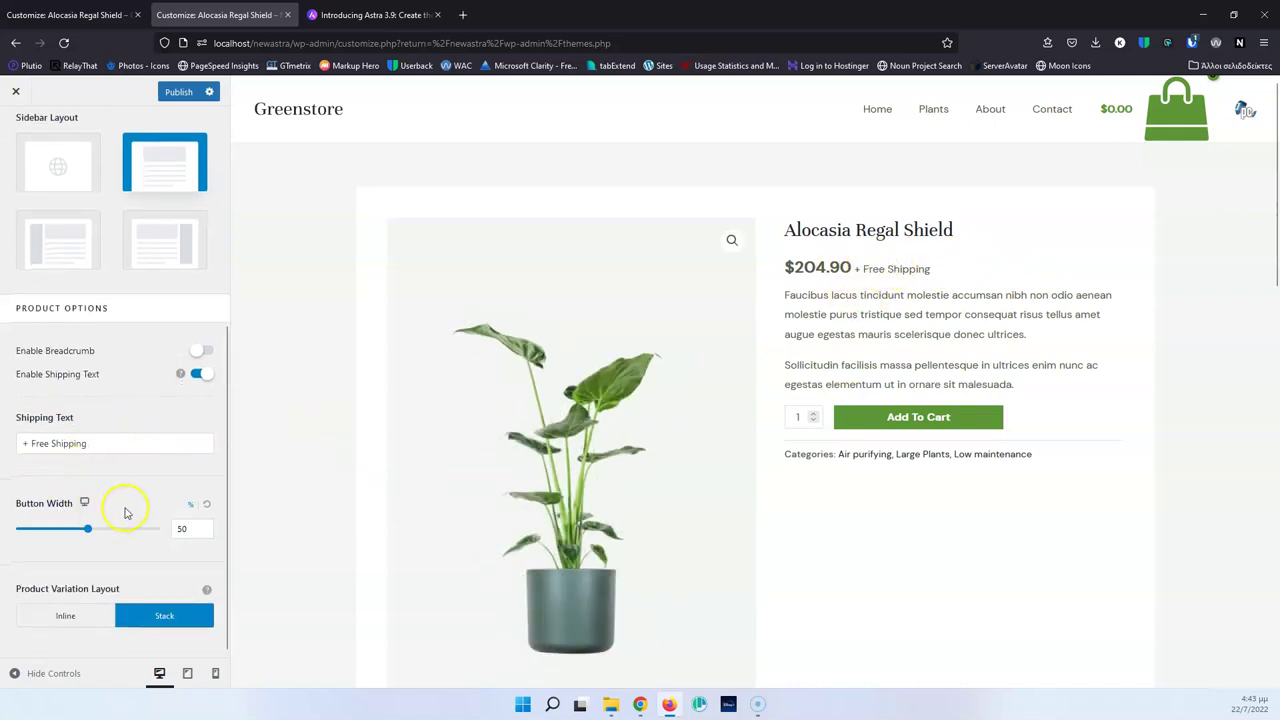
left_click_drag(91, 535, 119, 535)
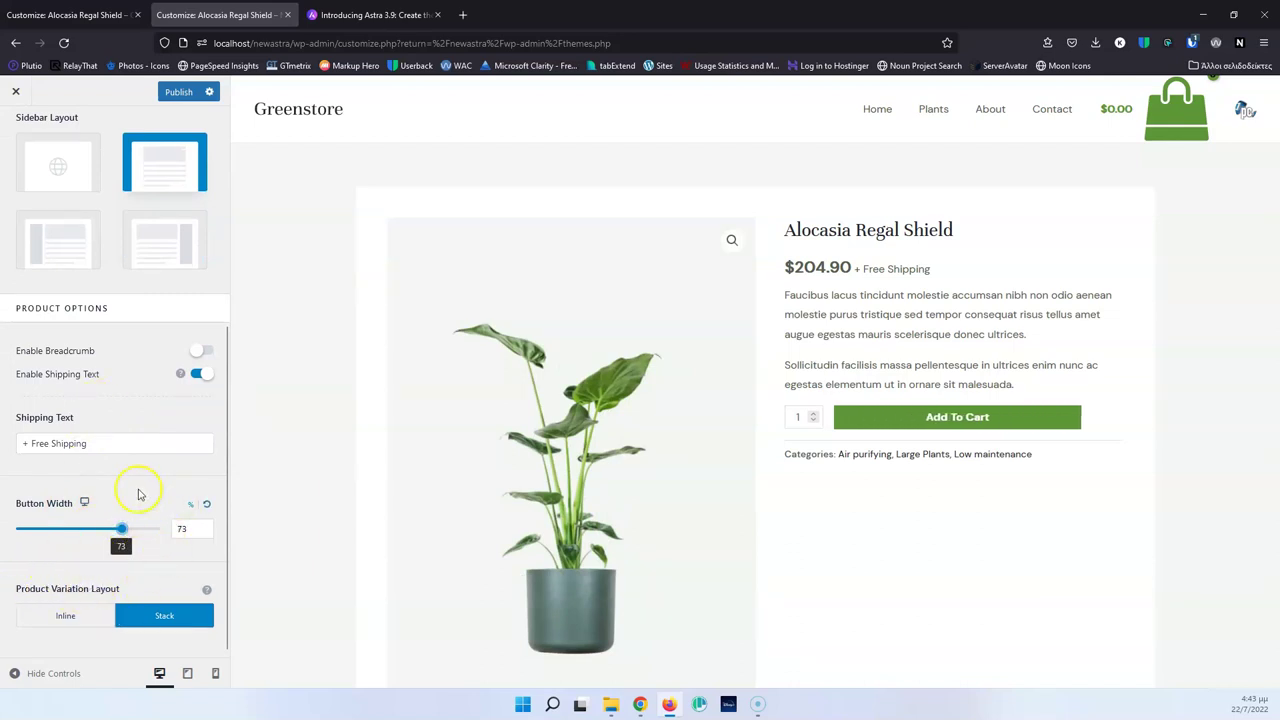
left_click(86, 625)
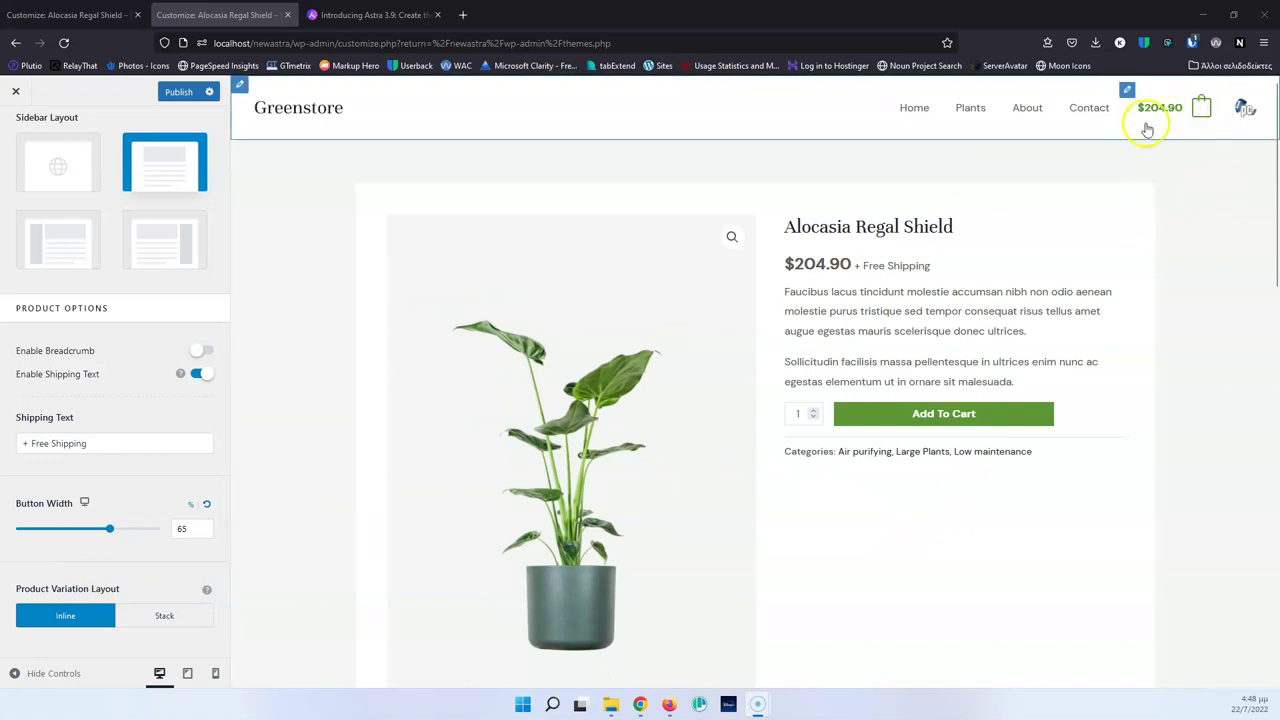
Step: Open the cart page in Old Astra's preview and show its WooCommerce Cart settings
left_click(77, 12)
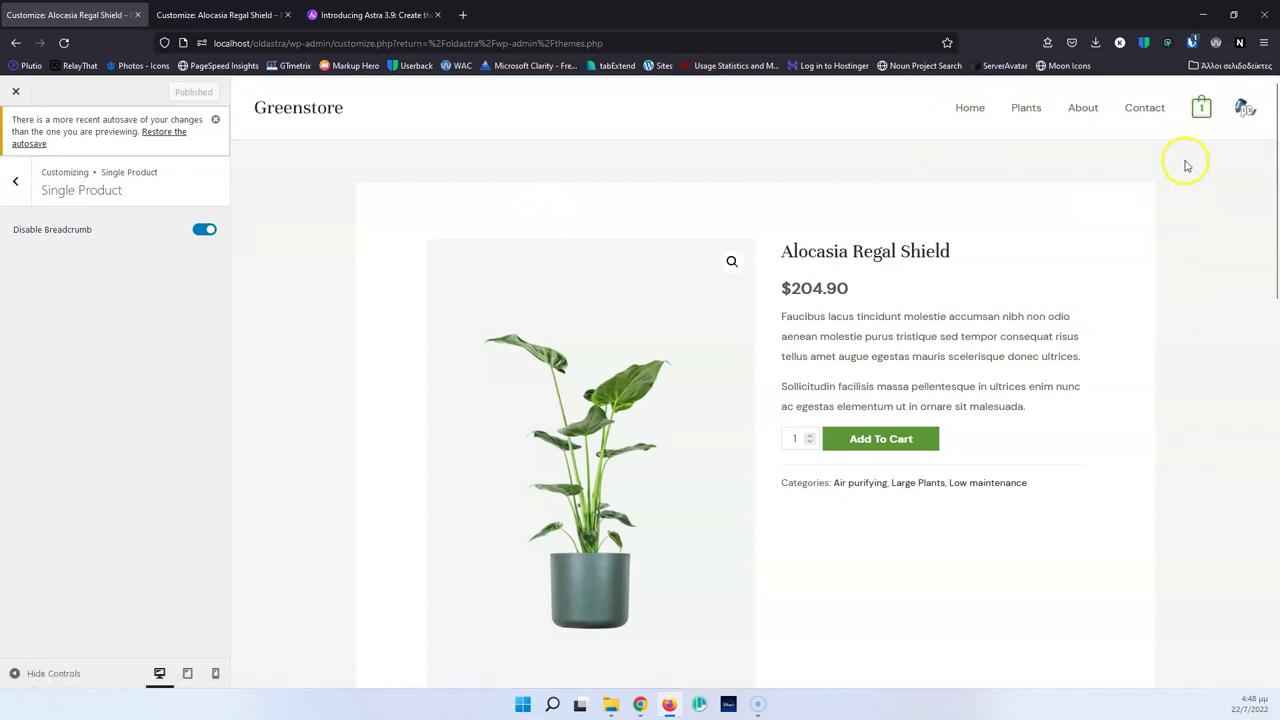
mouse_move(1200, 108)
left_click(1133, 266)
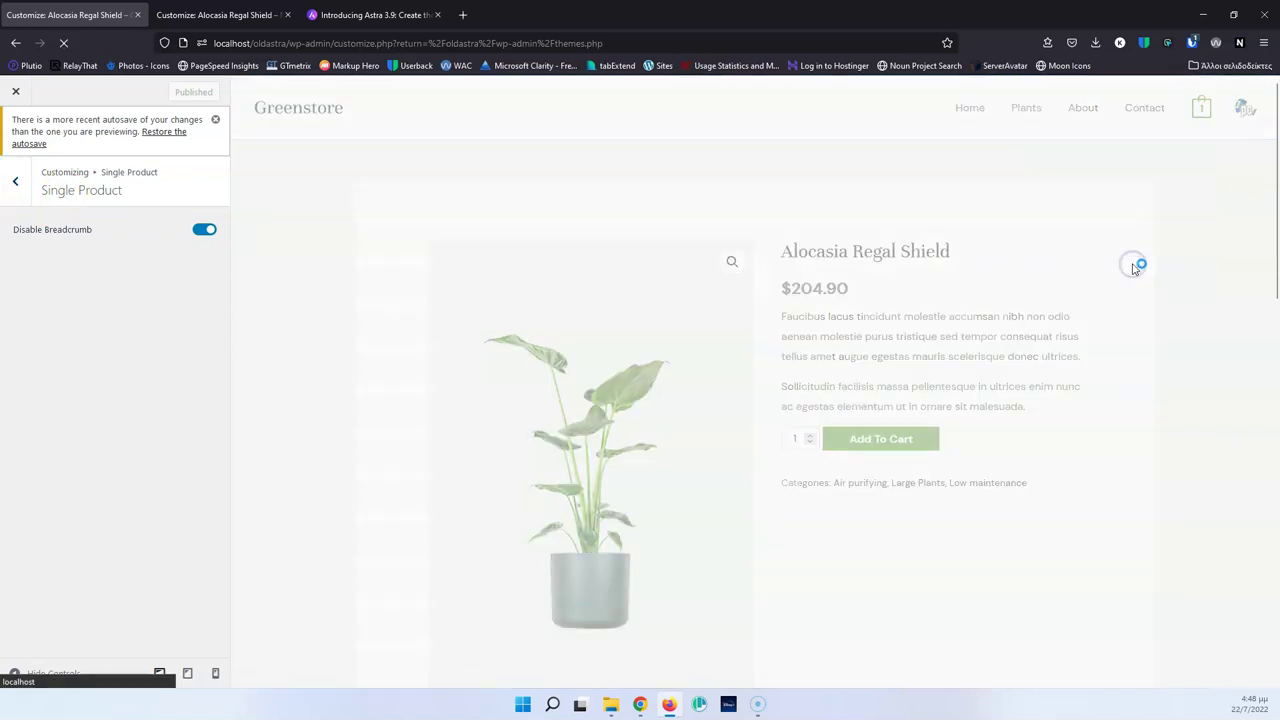
left_click(20, 178)
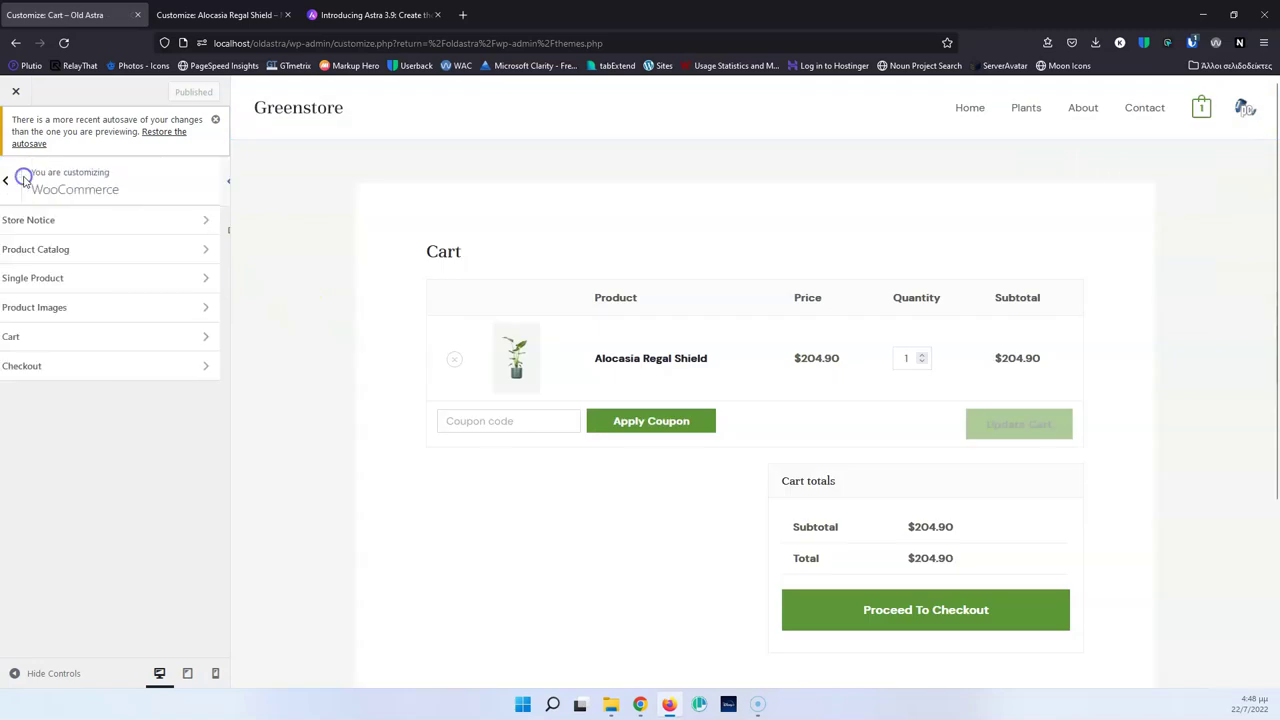
left_click(48, 336)
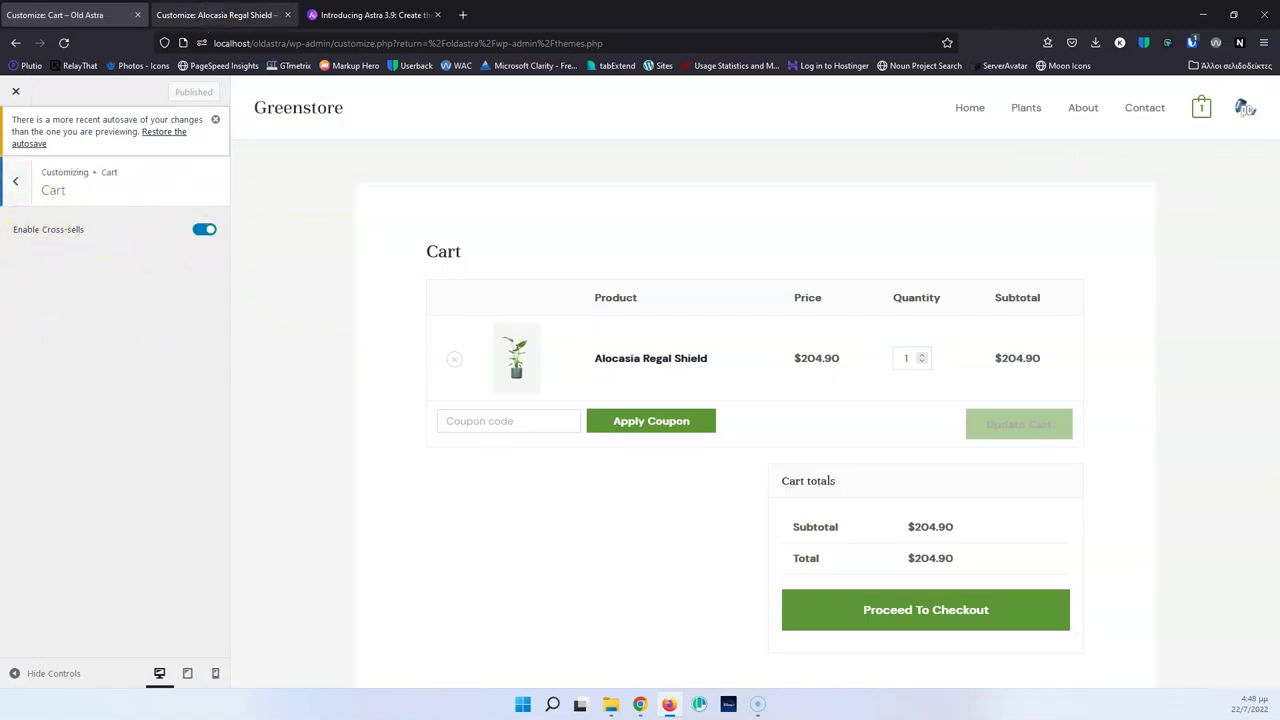
Step: View the cart page in New Astra's preview through the shopping cart panel and examine its WooCommerce Cart settings
left_click(216, 14)
left_click(1201, 110)
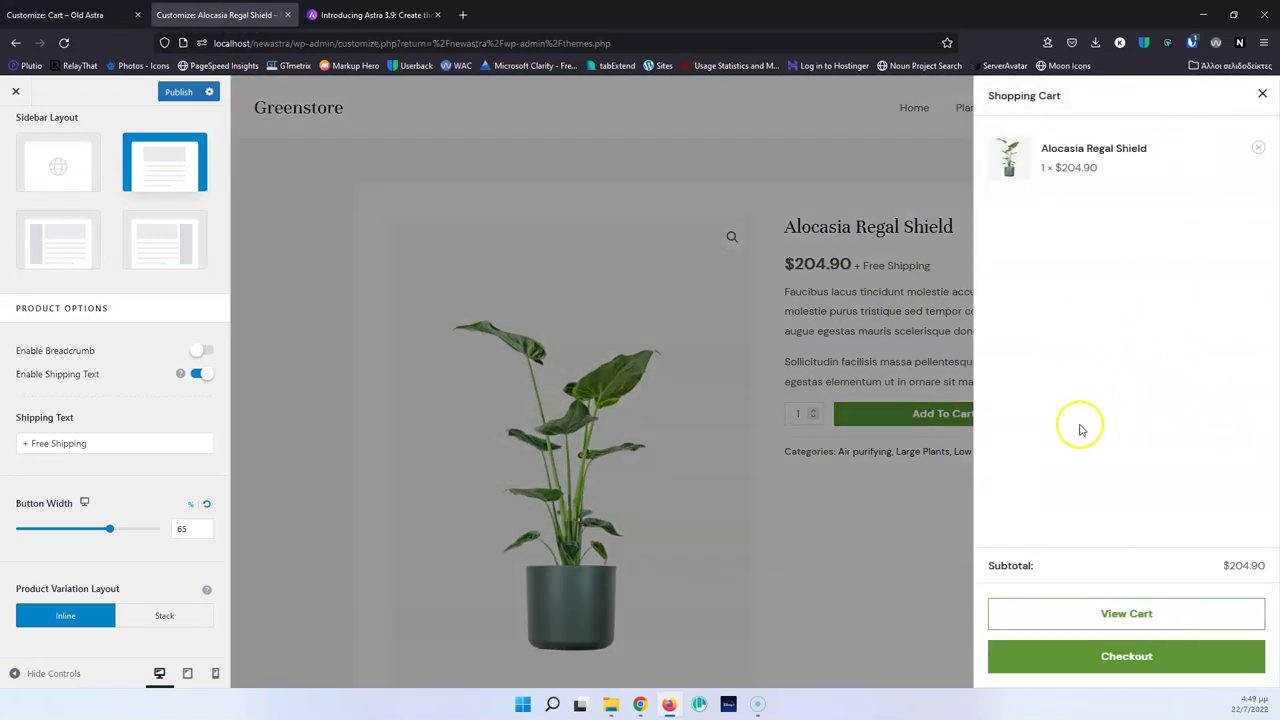
left_click(1109, 612)
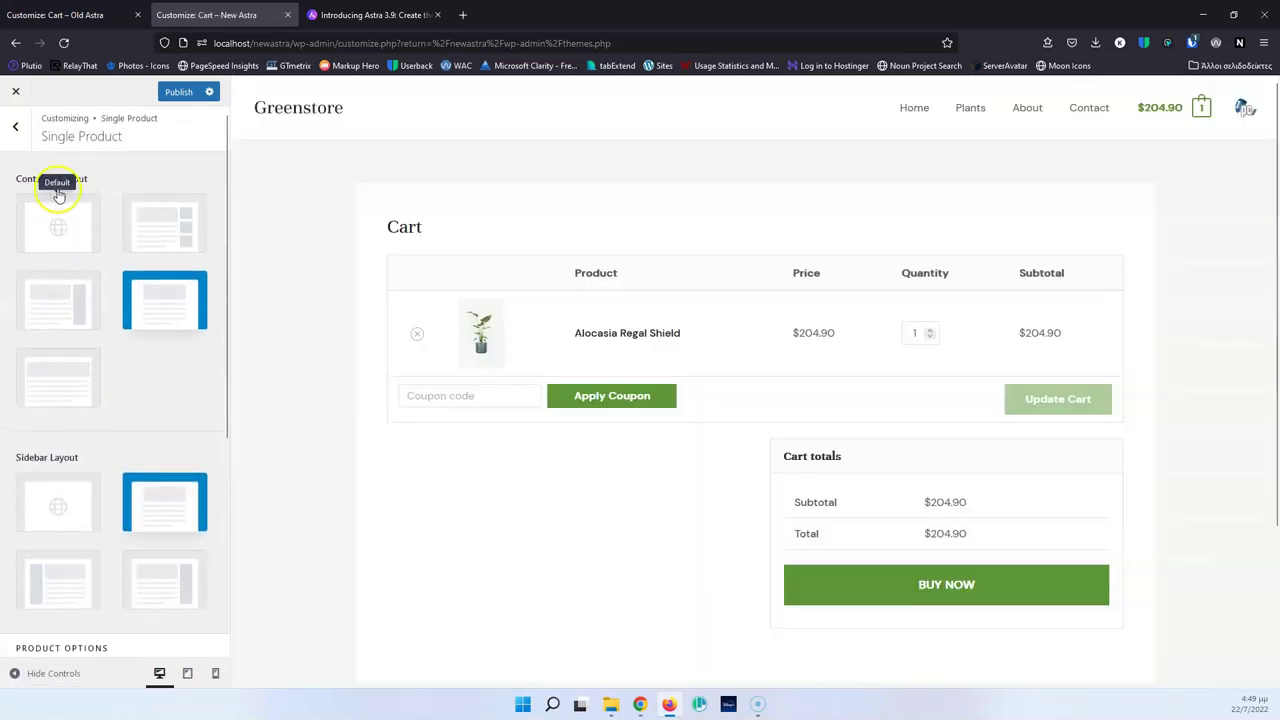
left_click(17, 141)
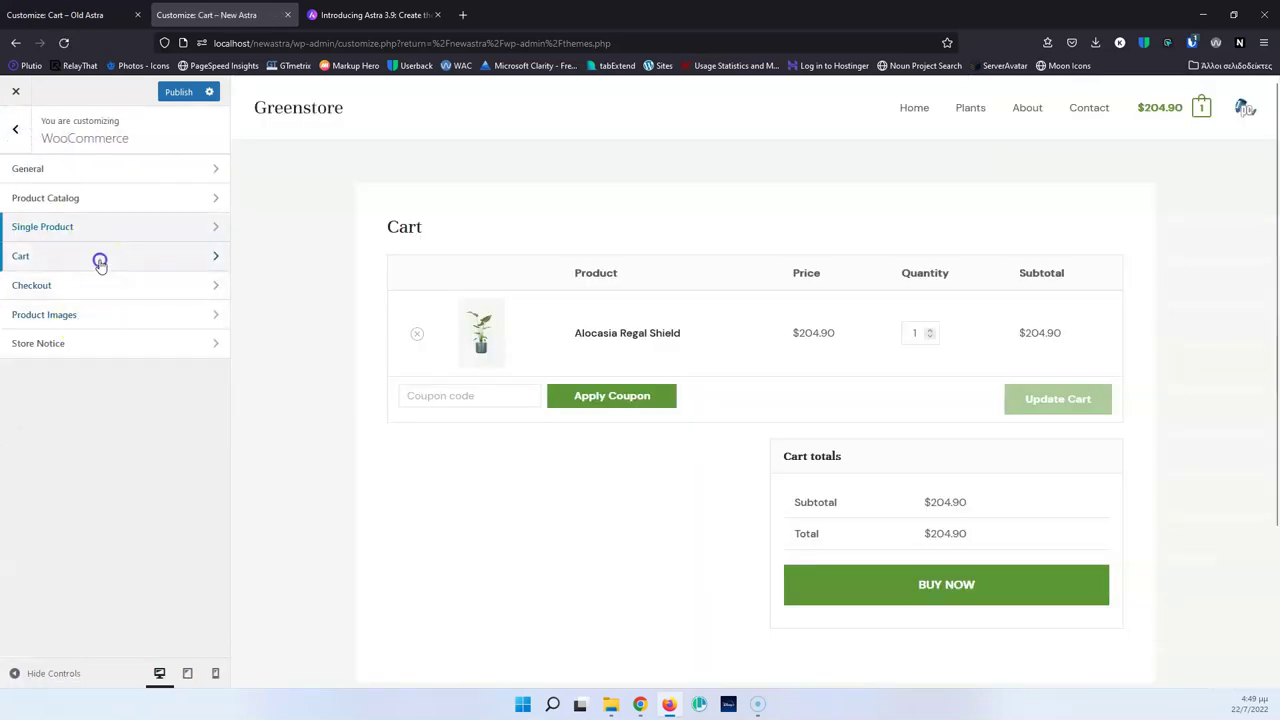
left_click(98, 255)
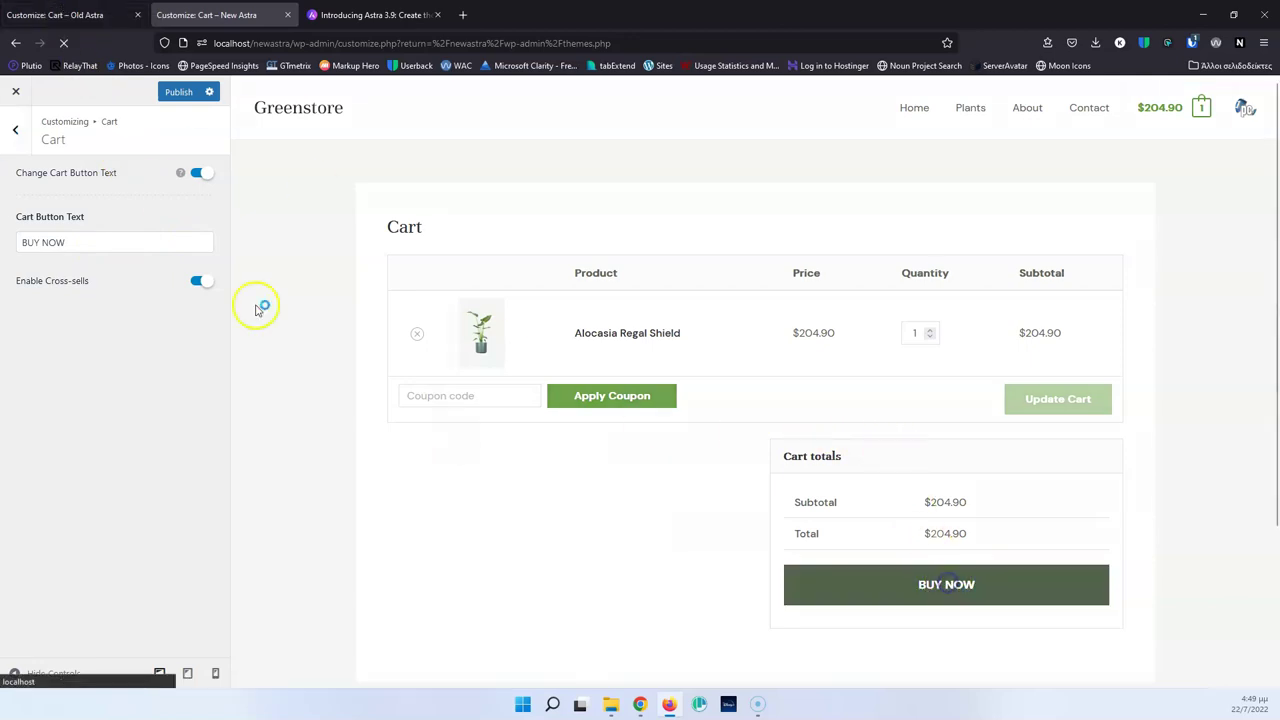
Step: Proceed to the checkout page in Old Astra's preview and show New Astra's WooCommerce Checkout settings
left_click(52, 15)
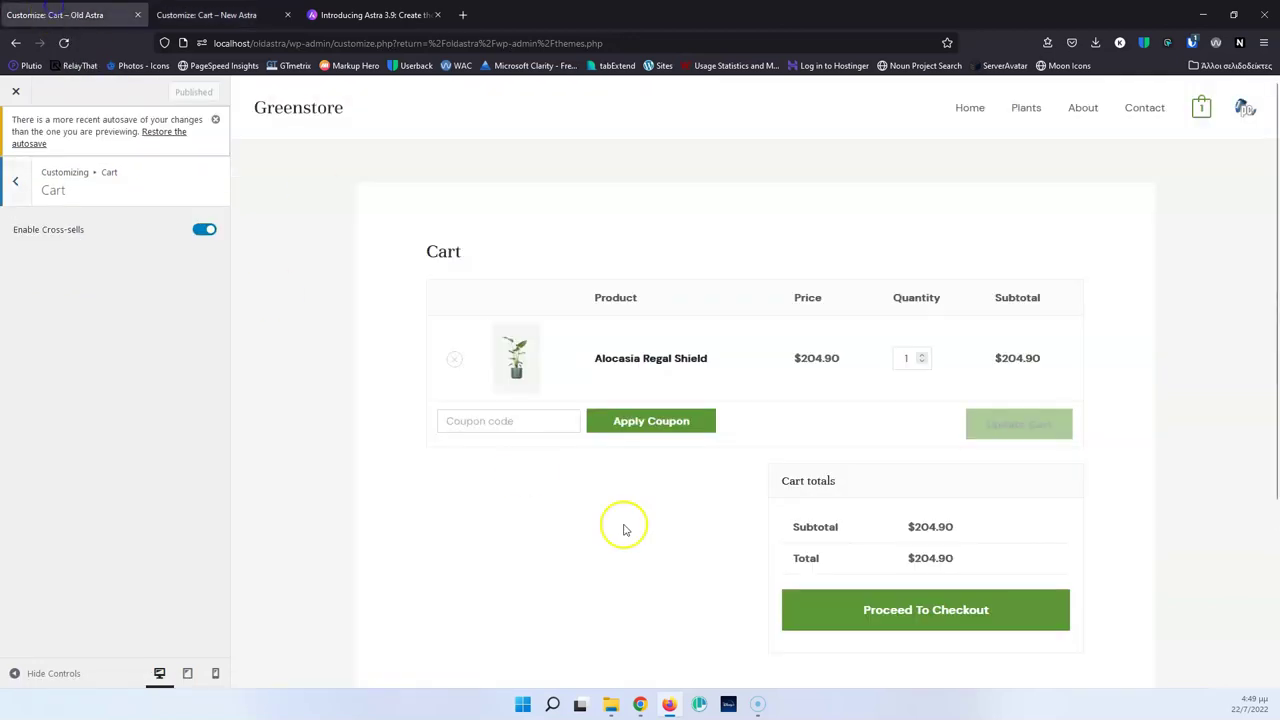
left_click(920, 611)
left_click(239, 12)
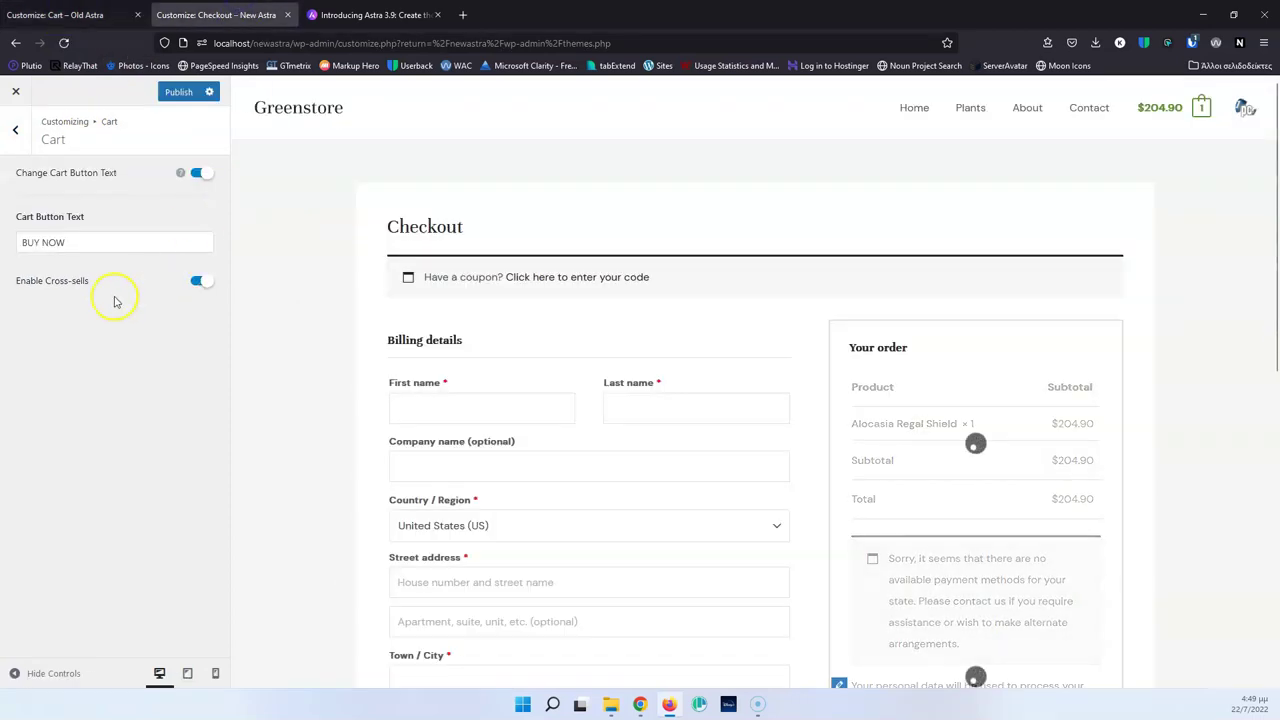
left_click(15, 118)
left_click(100, 287)
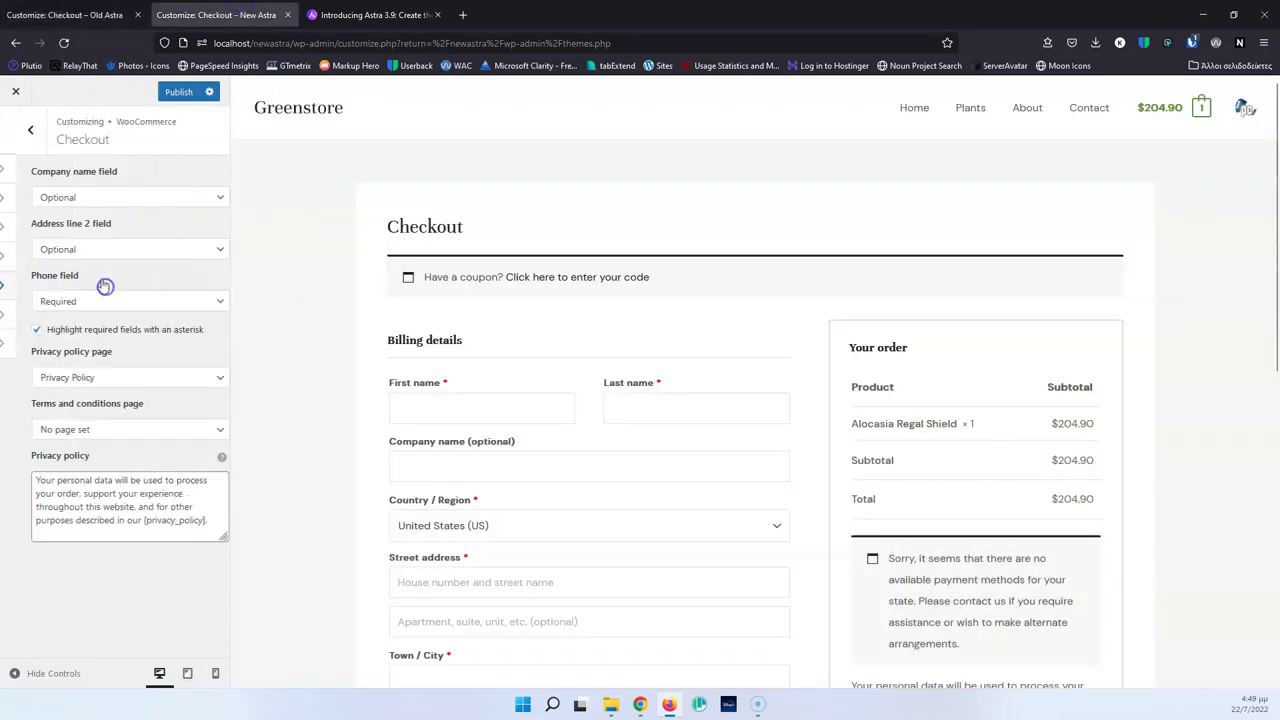
Step: Show Old Astra's WooCommerce Checkout settings and compare them with New Astra's checkout options and page
left_click(52, 15)
left_click(18, 177)
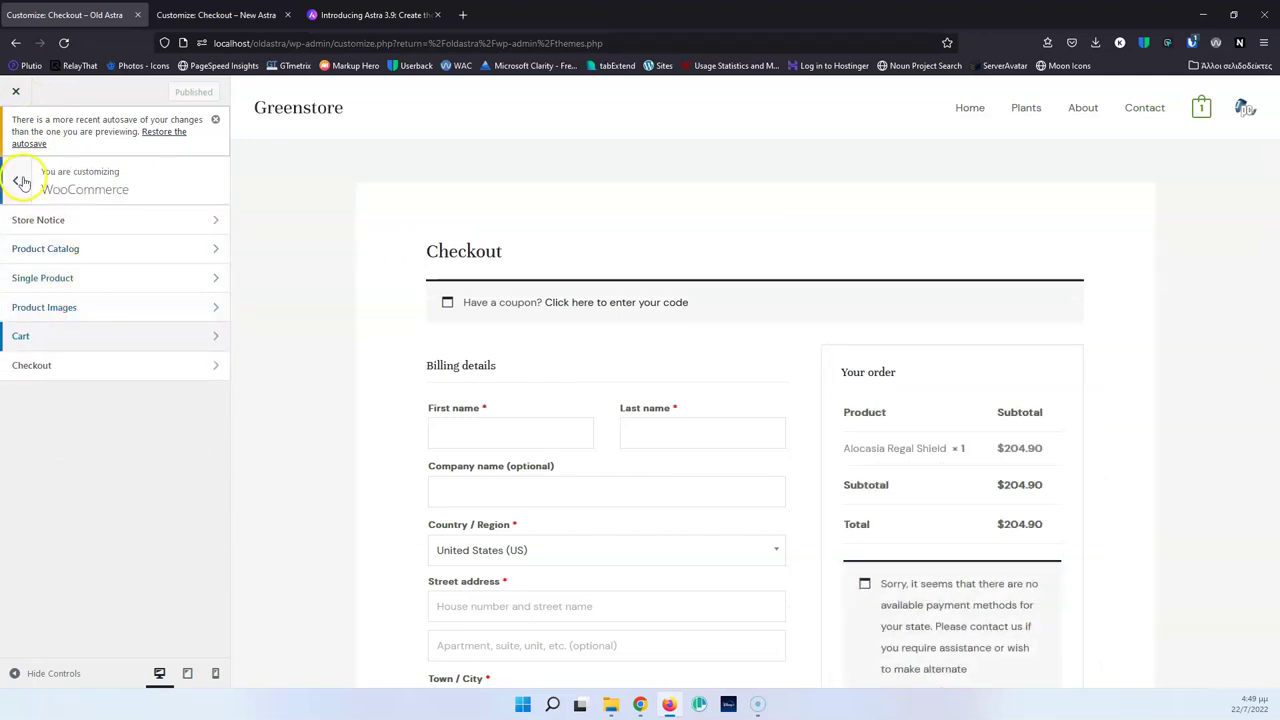
left_click(88, 365)
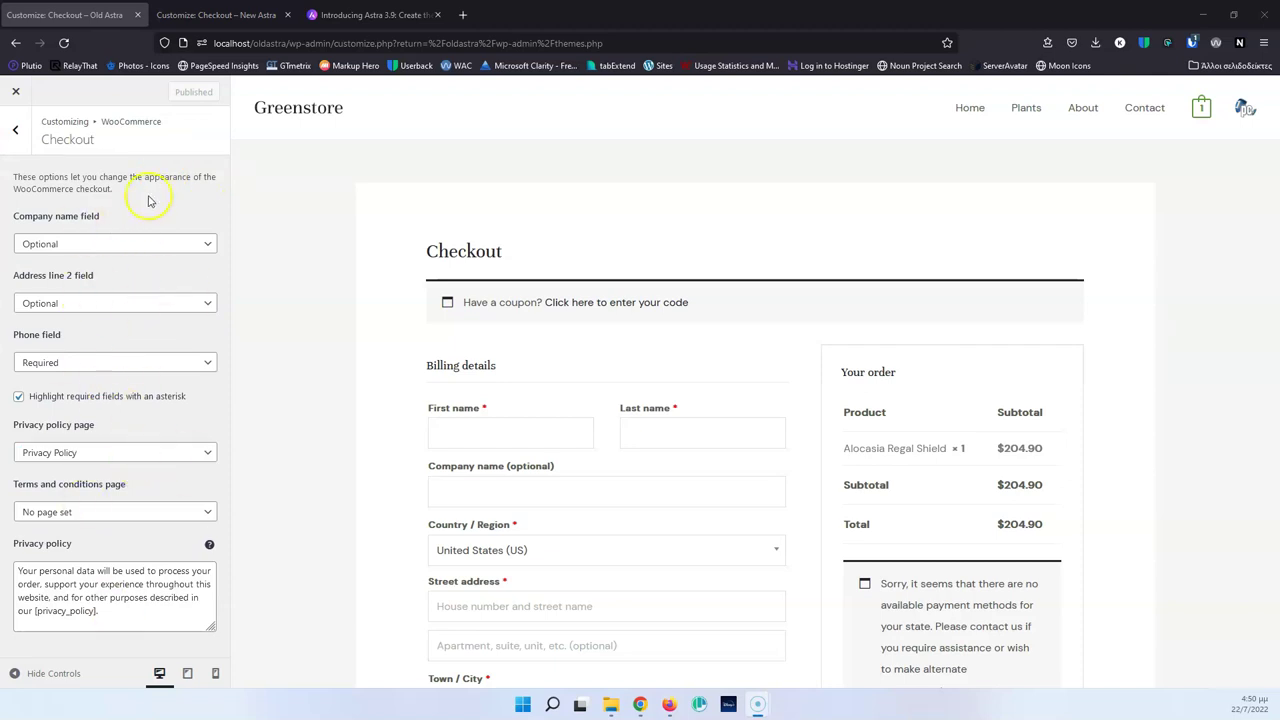
left_click(228, 14)
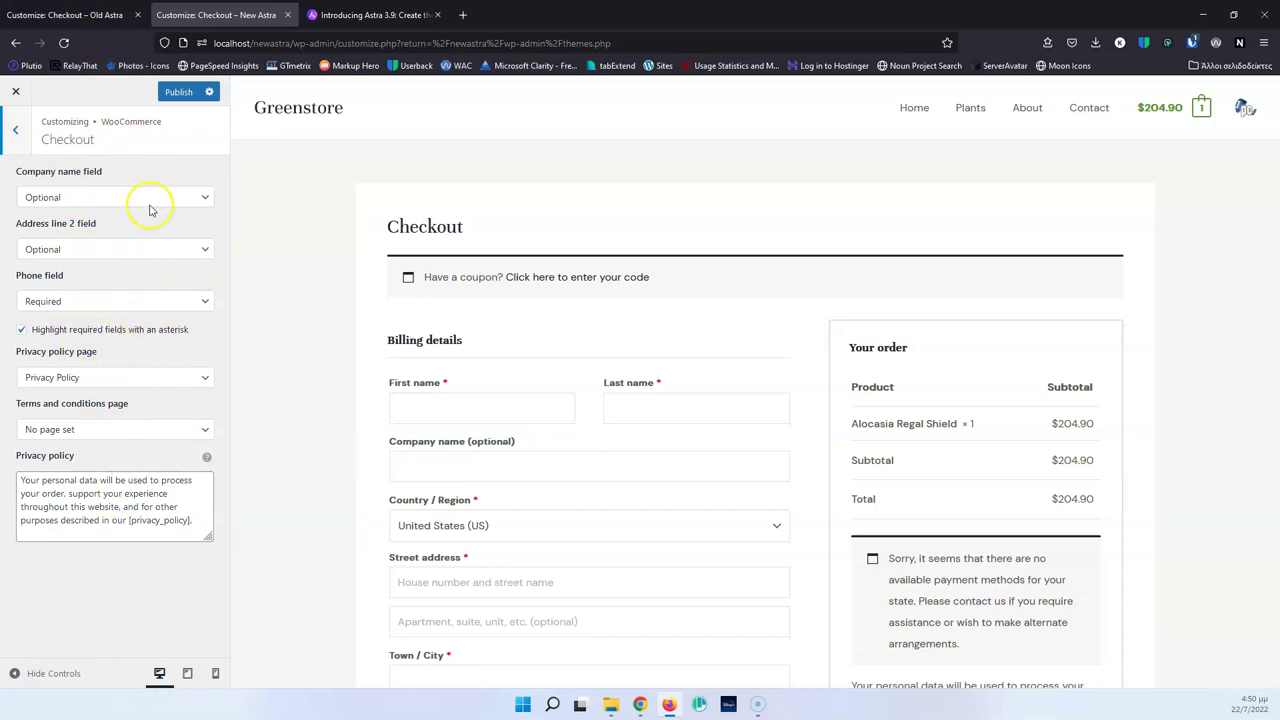
left_click(70, 15)
left_click(215, 15)
Step: Leave the customizer on both sites and return to their Themes pages
left_click(83, 20)
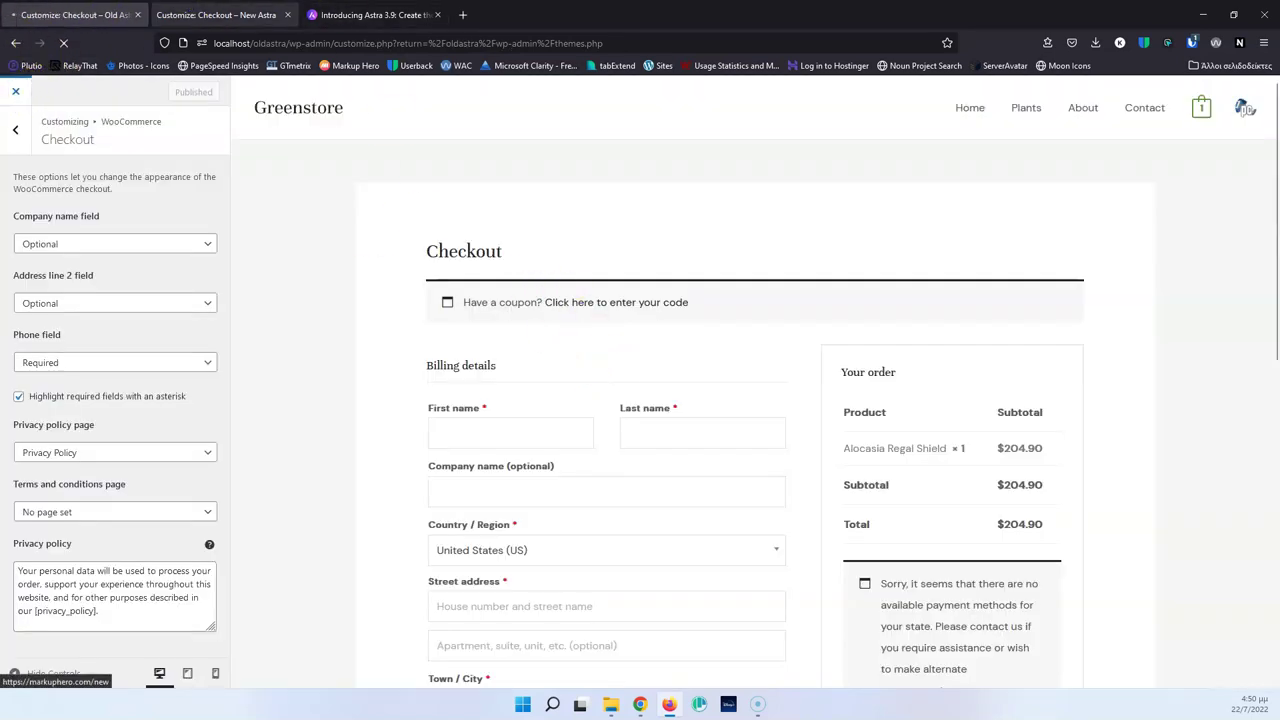
left_click(215, 15)
left_click(687, 404)
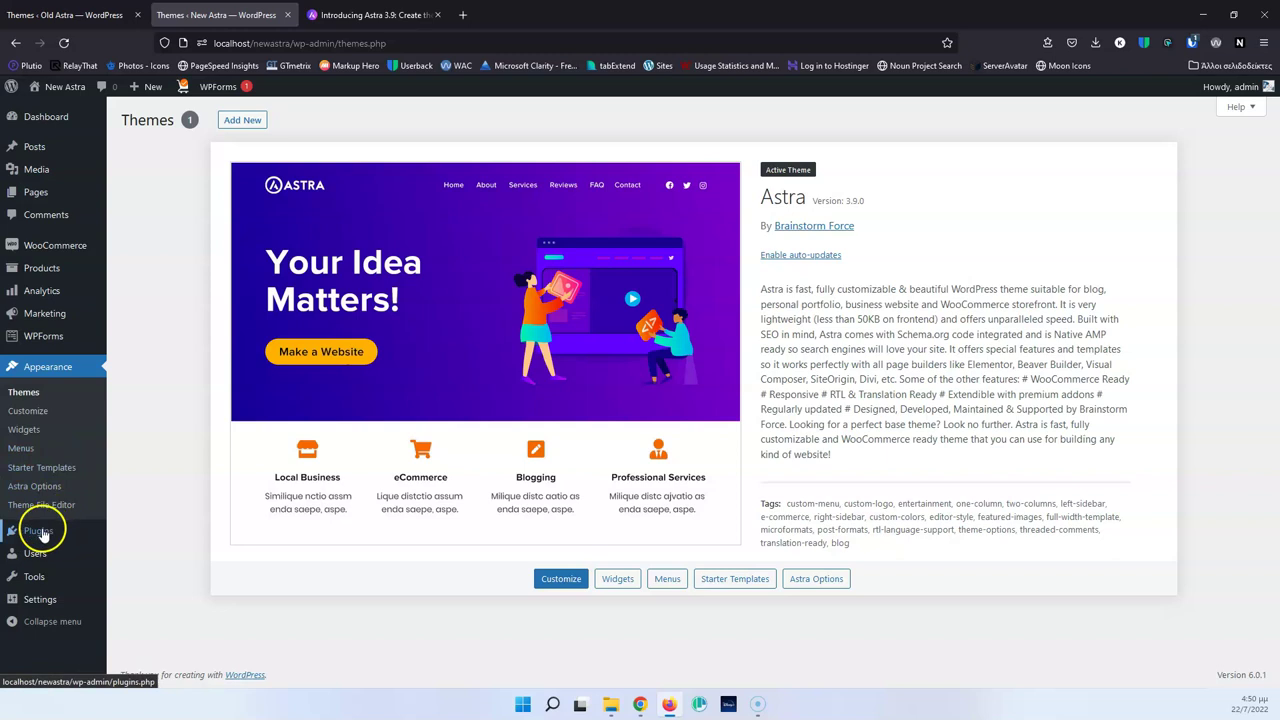
Step: Show the installed plugins on New Astra and Old Astra and activate the Astra Pro plugin on both sites
mouse_move(36, 538)
left_click(130, 534)
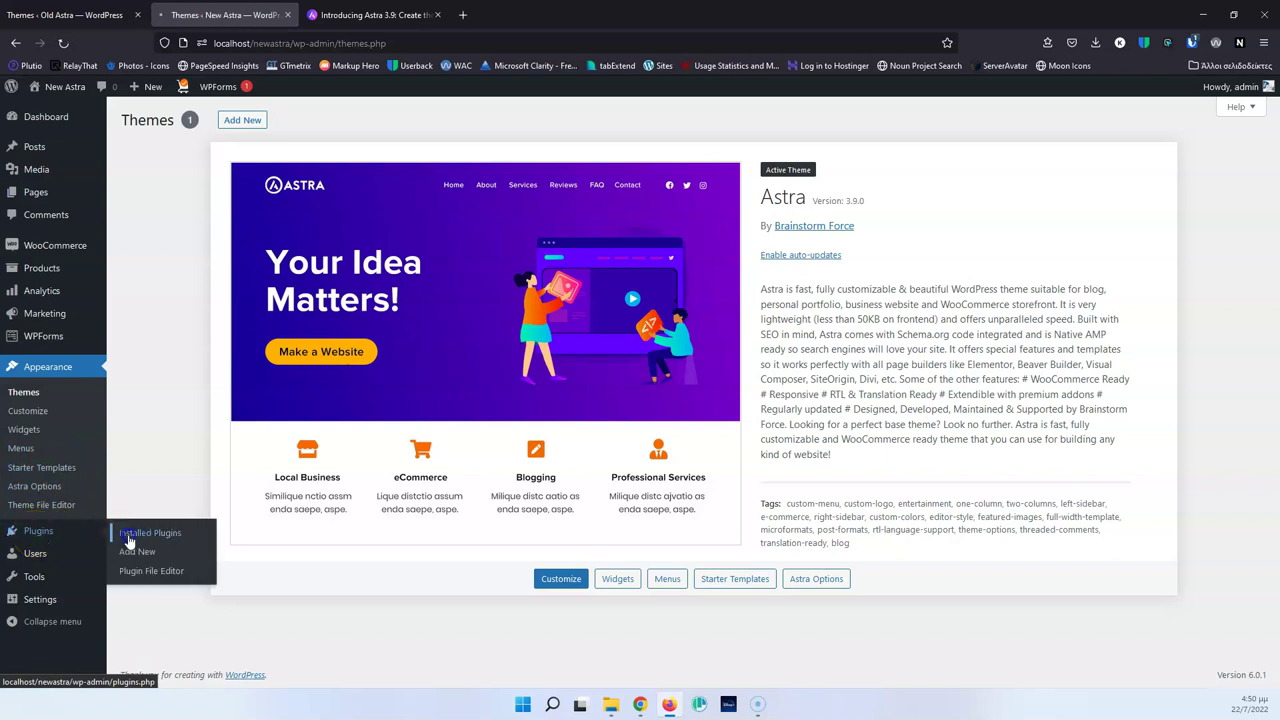
key("ctrl+shift+Tab")
mouse_move(36, 531)
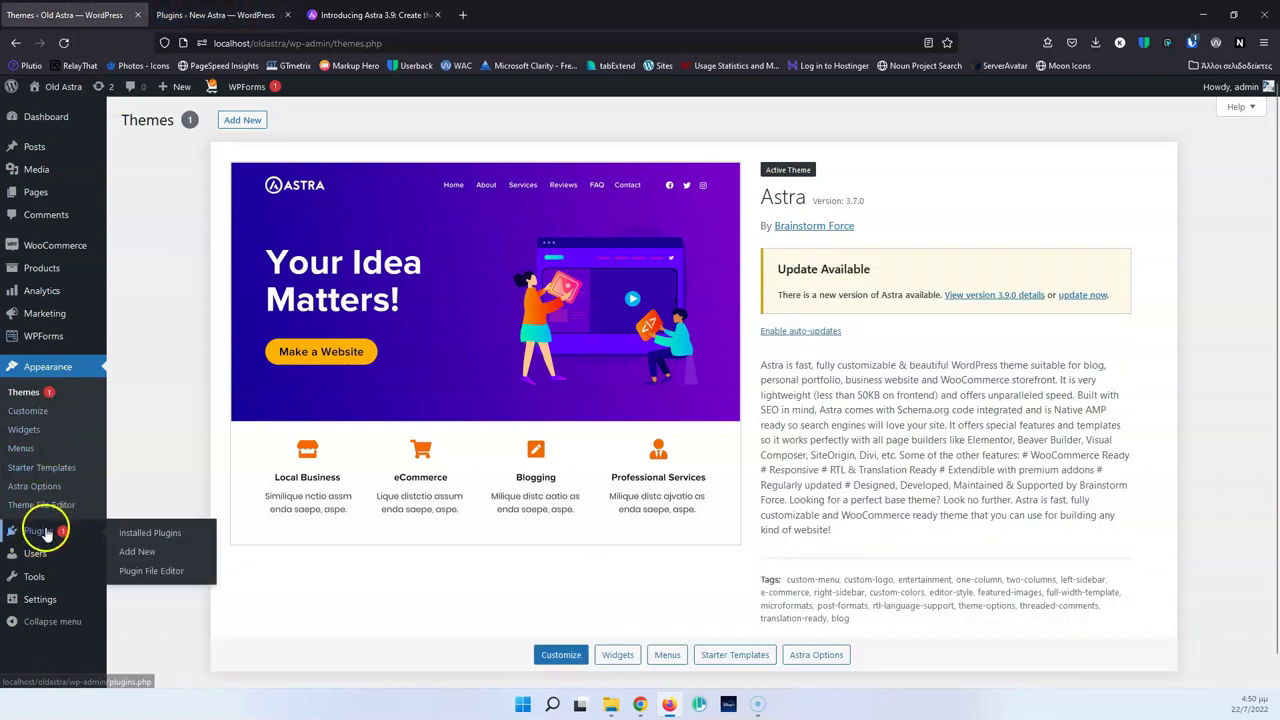
left_click(152, 535)
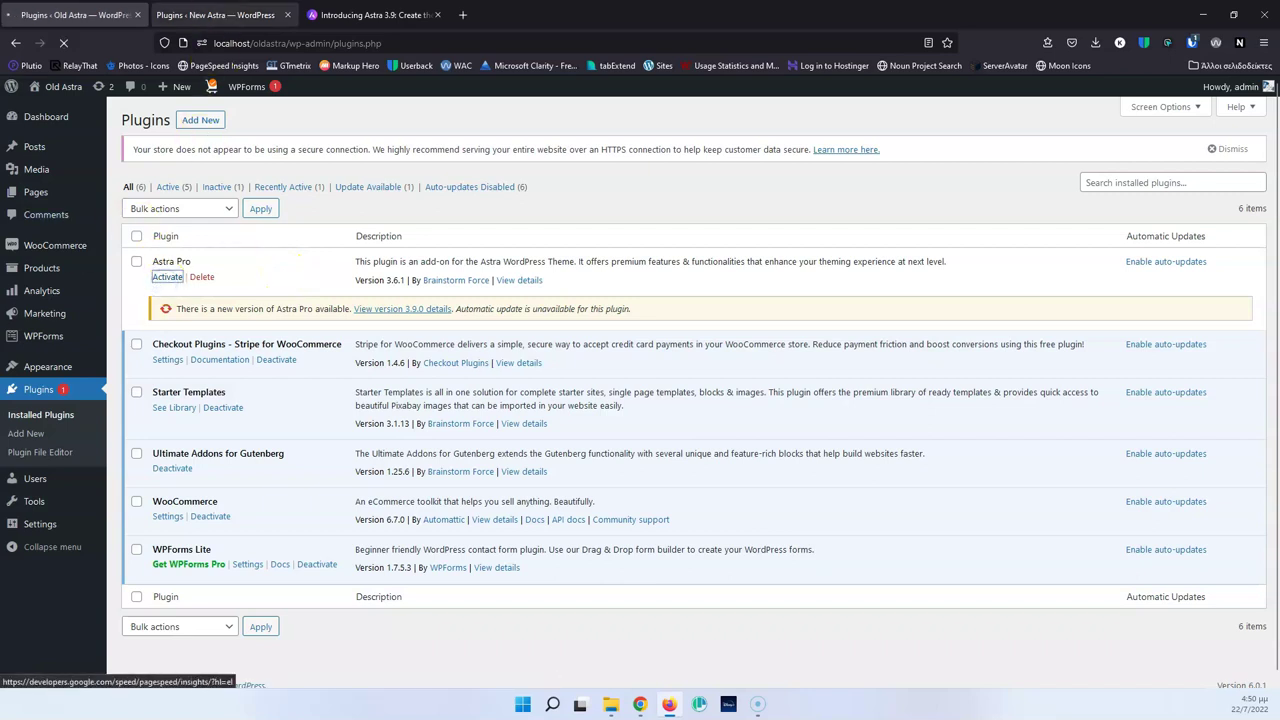
left_click(217, 14)
left_click(166, 236)
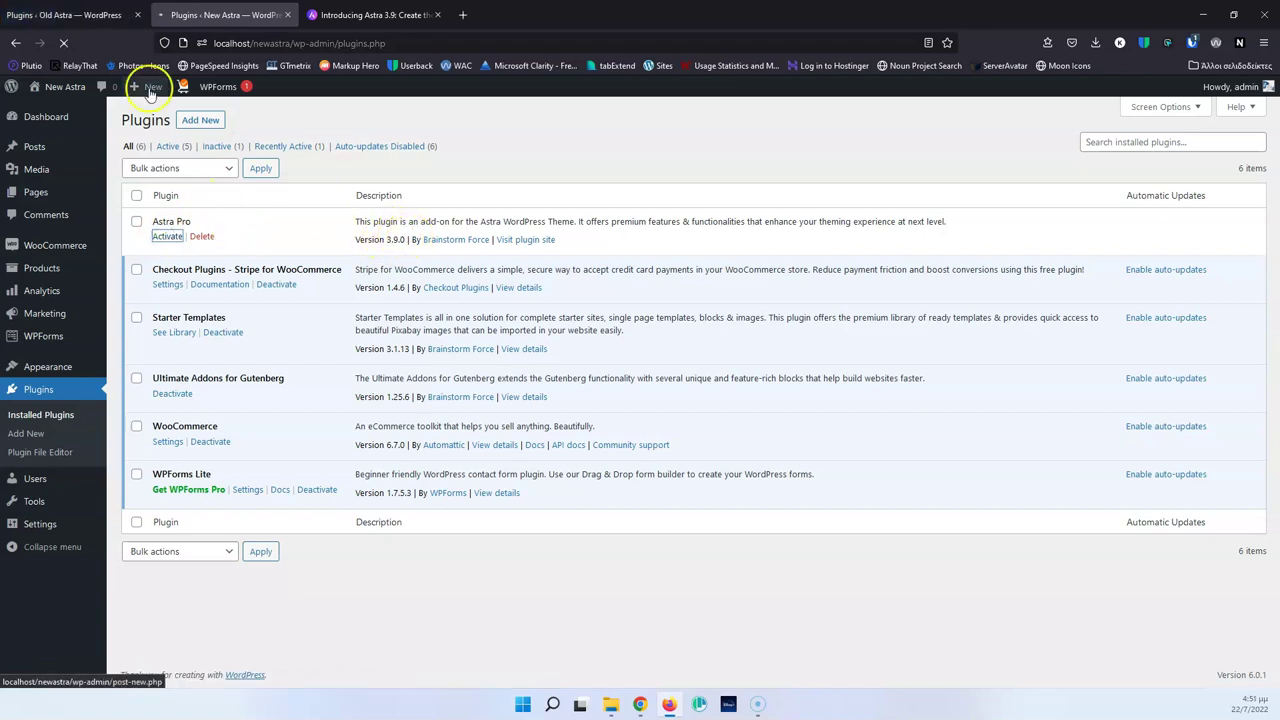
Step: Start the theme customizer on both the Old Astra and New Astra sites
left_click(65, 14)
mouse_move(50, 378)
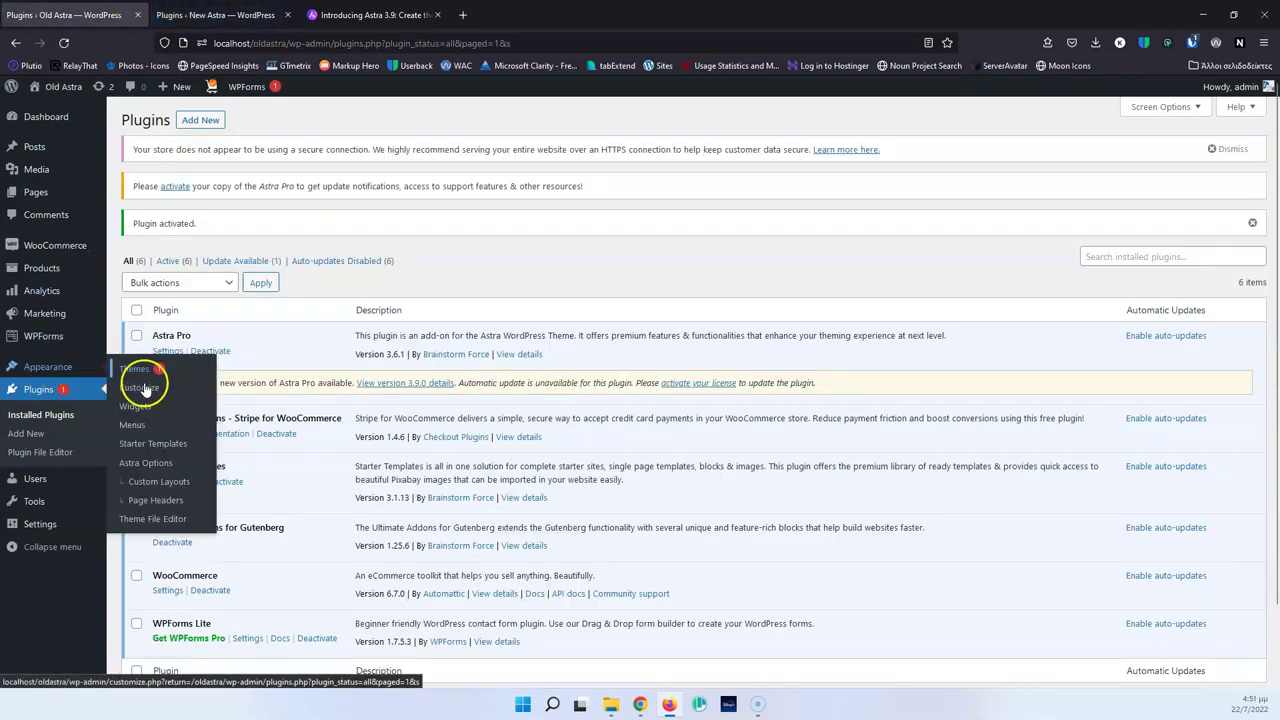
left_click(215, 14)
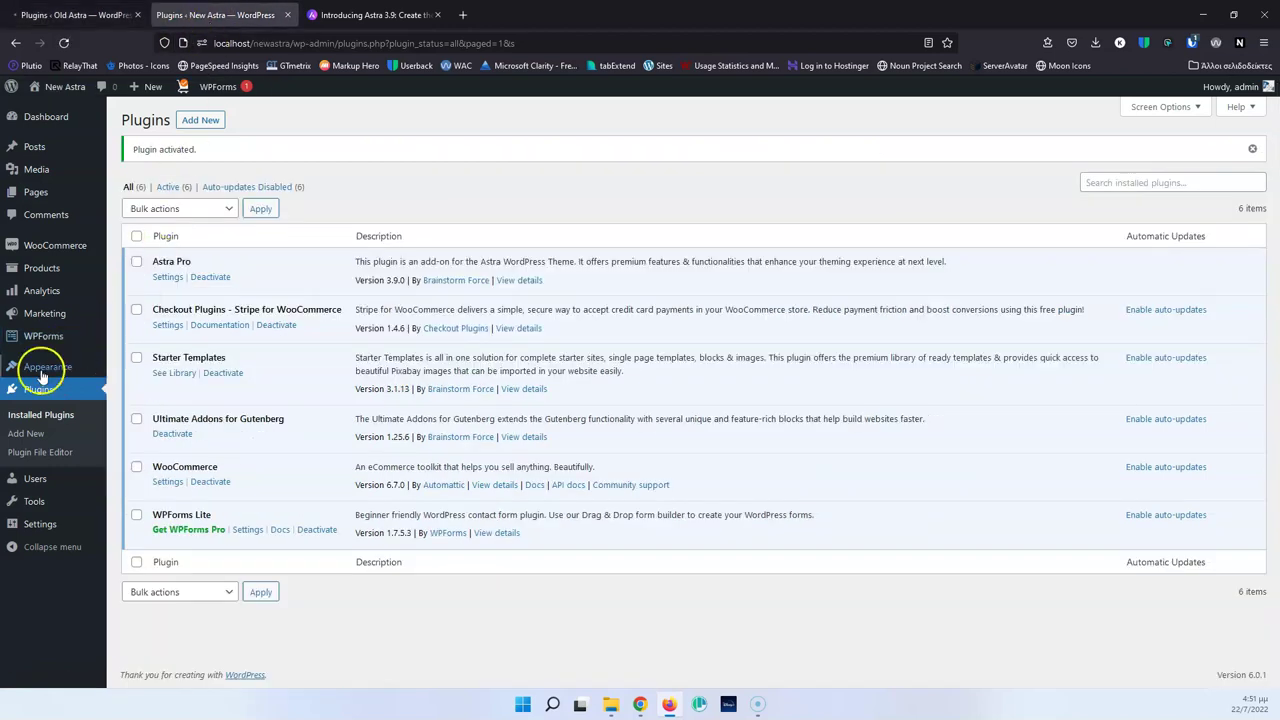
mouse_move(45, 368)
left_click(150, 393)
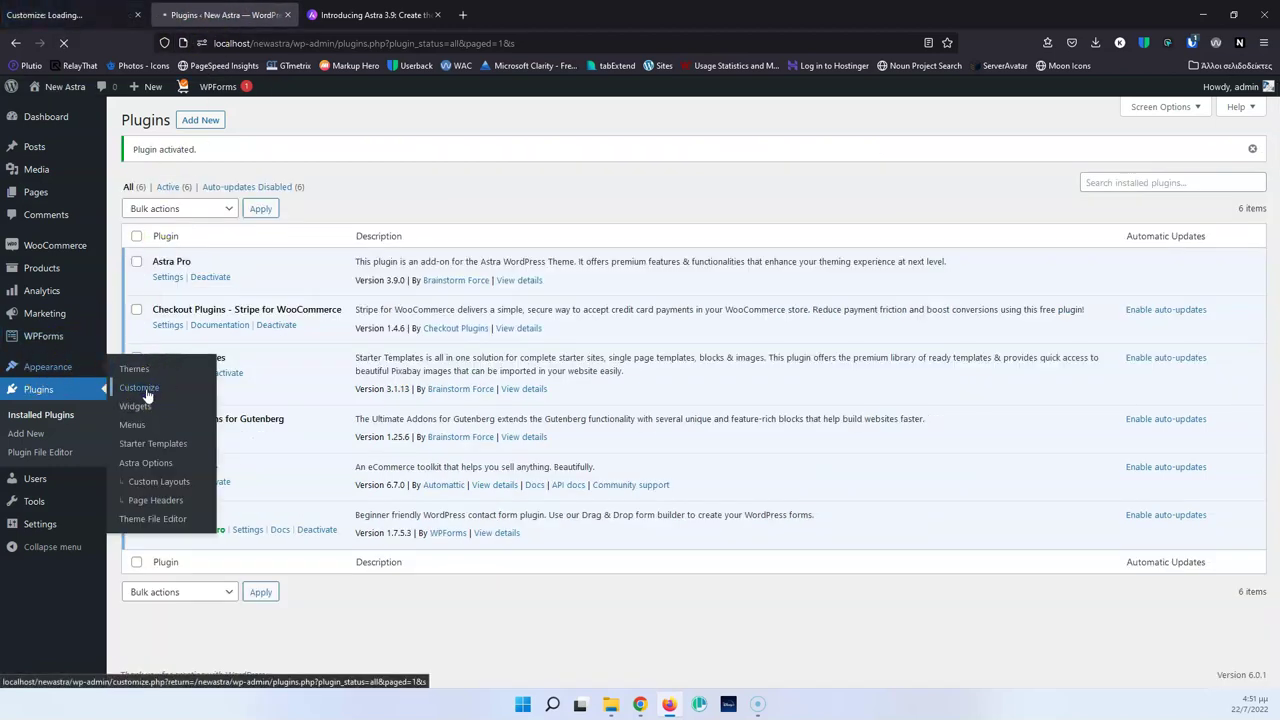
Step: Show the WooCommerce customizer sections of Old Astra and New Astra for comparison
left_click(50, 14)
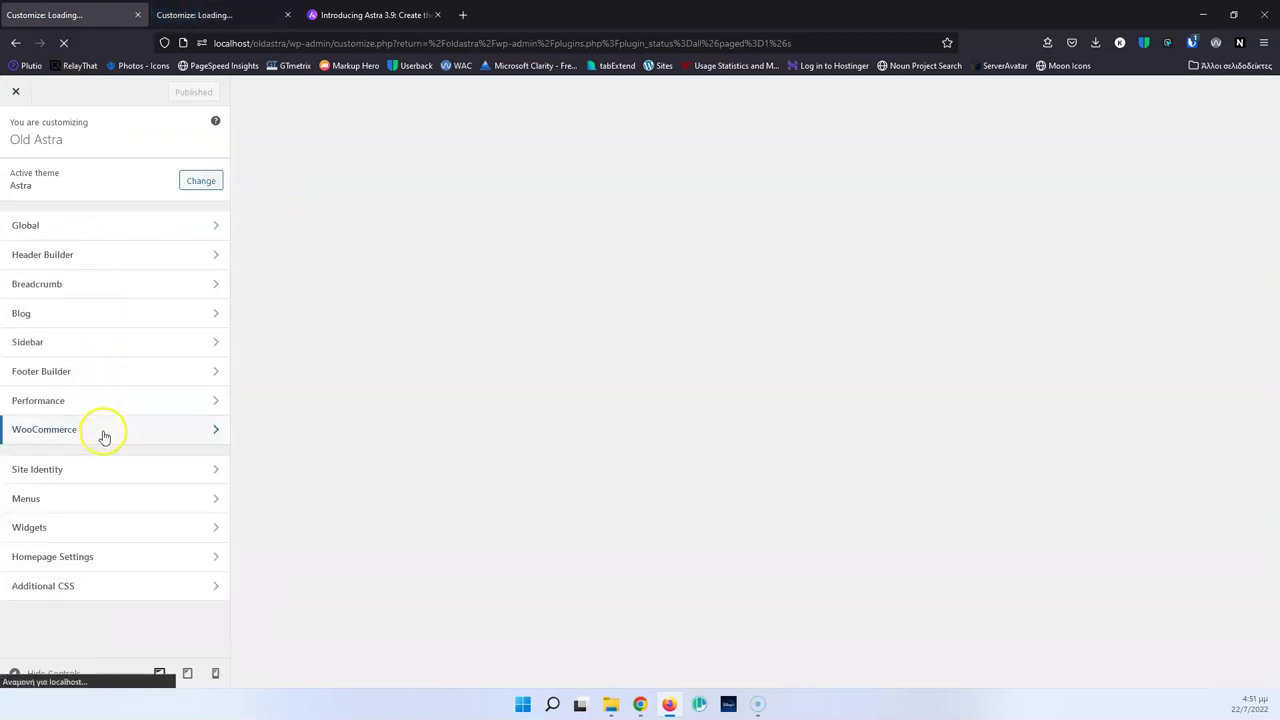
left_click(103, 432)
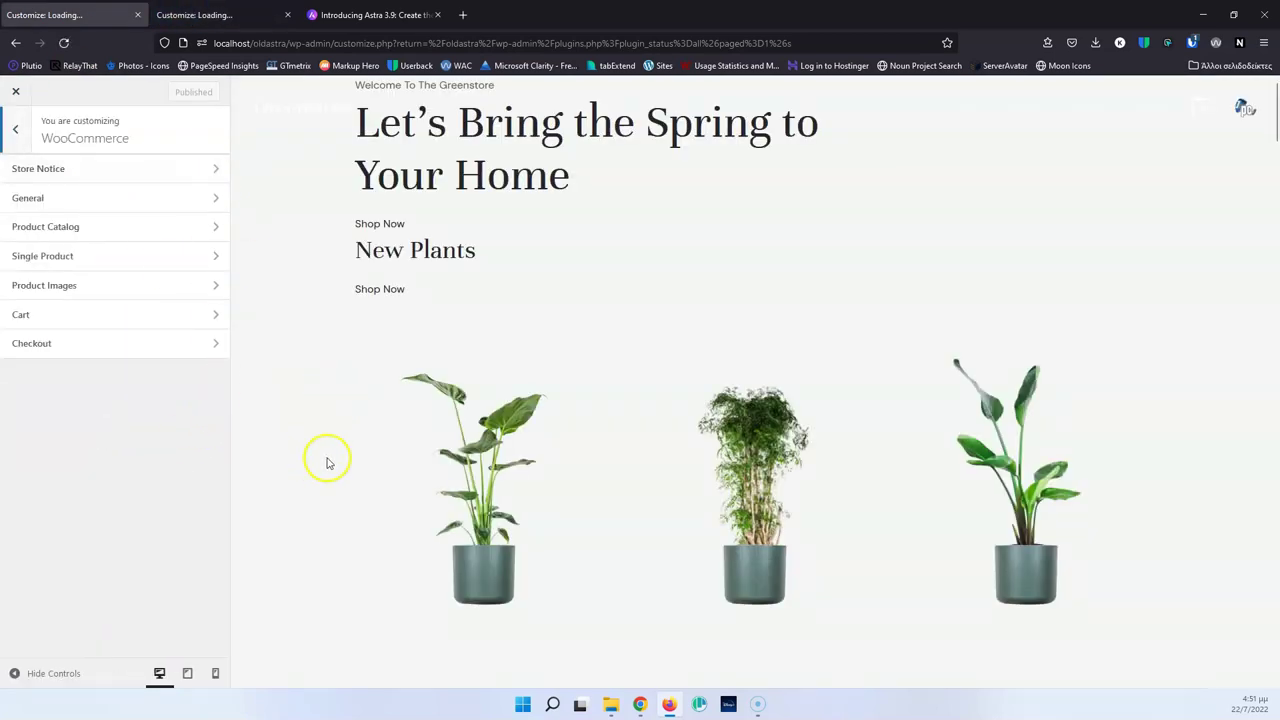
left_click(198, 16)
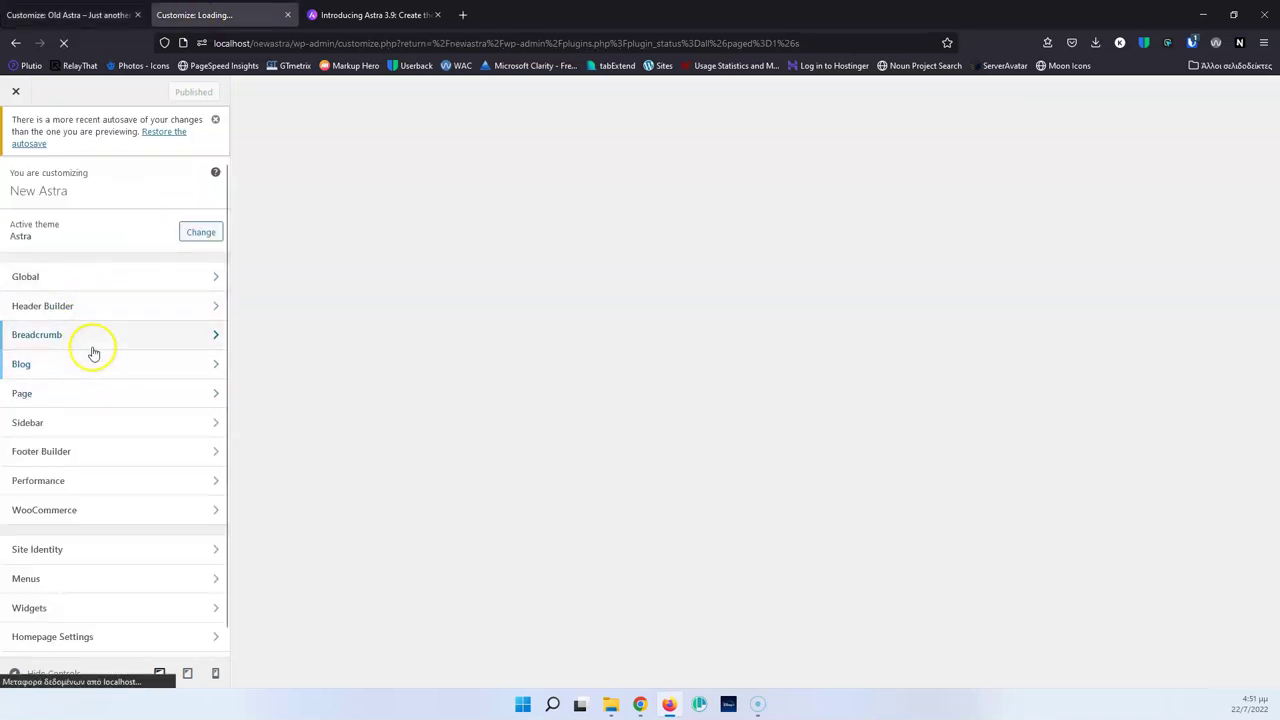
left_click(94, 510)
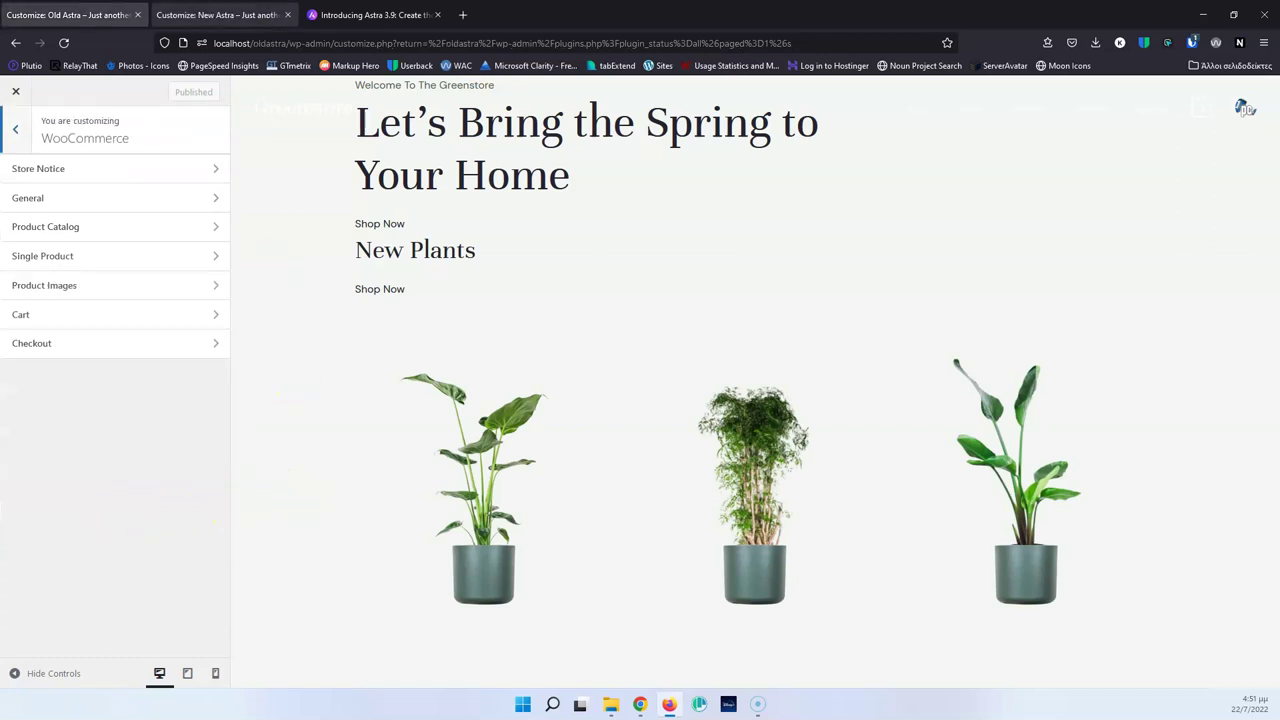
Step: Look at New Astra's WooCommerce General layout settings and show its Misc settings
left_click(112, 168)
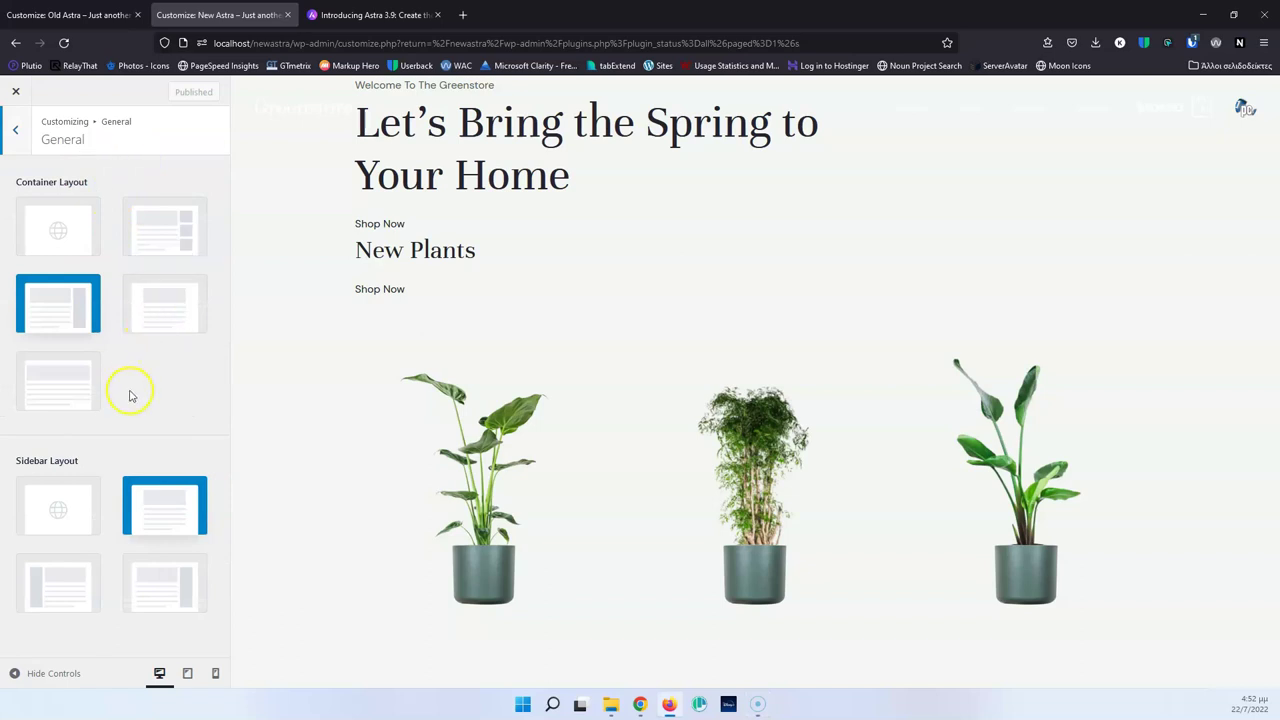
left_click(16, 131)
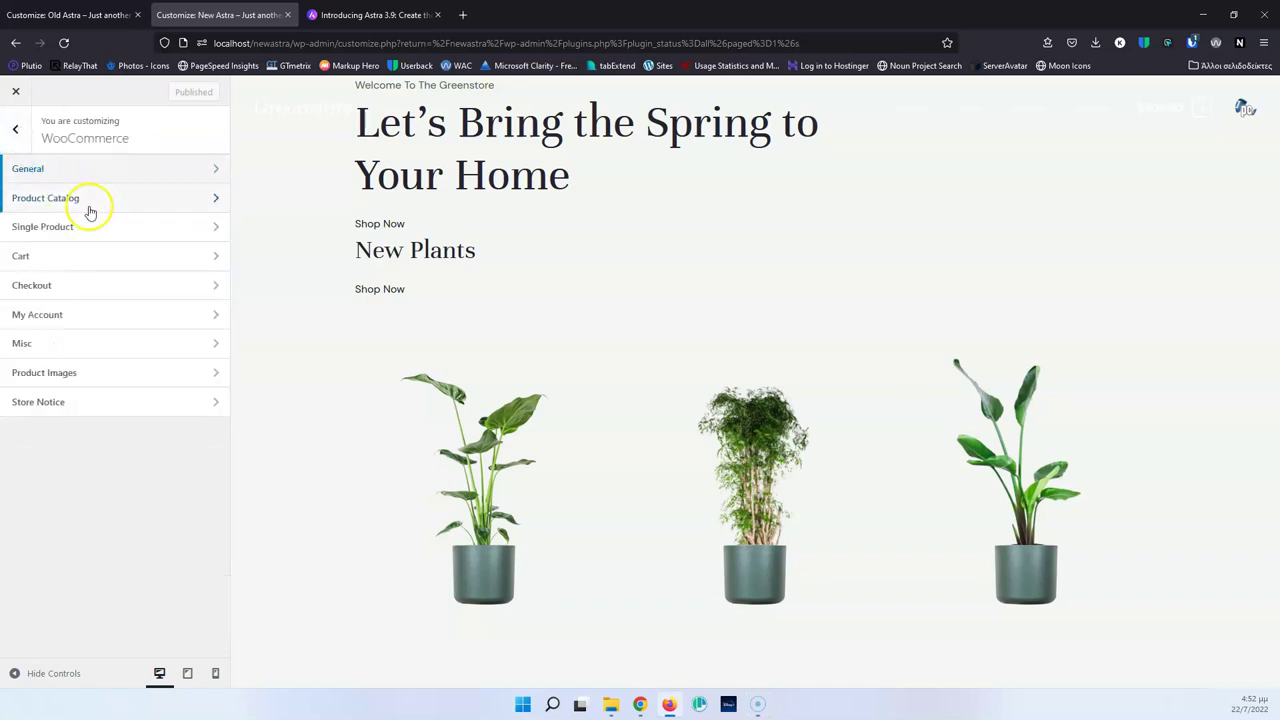
left_click(65, 353)
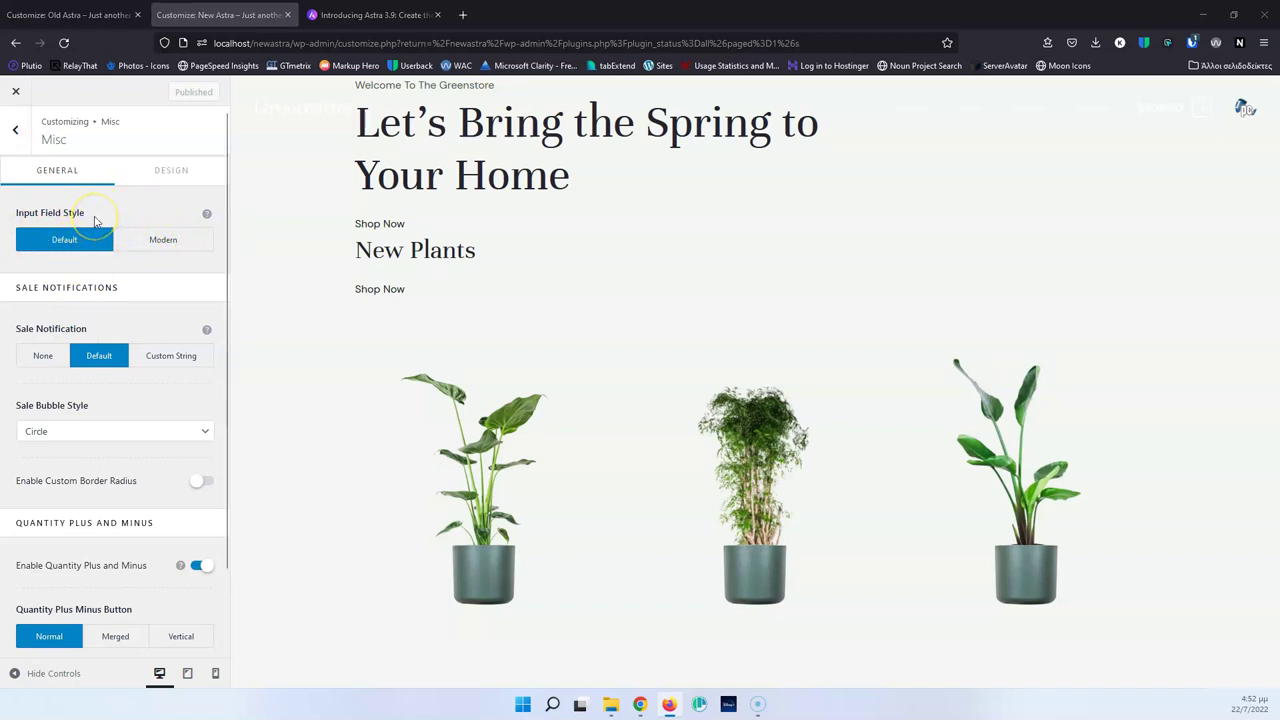
Step: Proceed to checkout in New Astra's preview, try the Modern input field style on the form and restore the Default style
left_click(1204, 113)
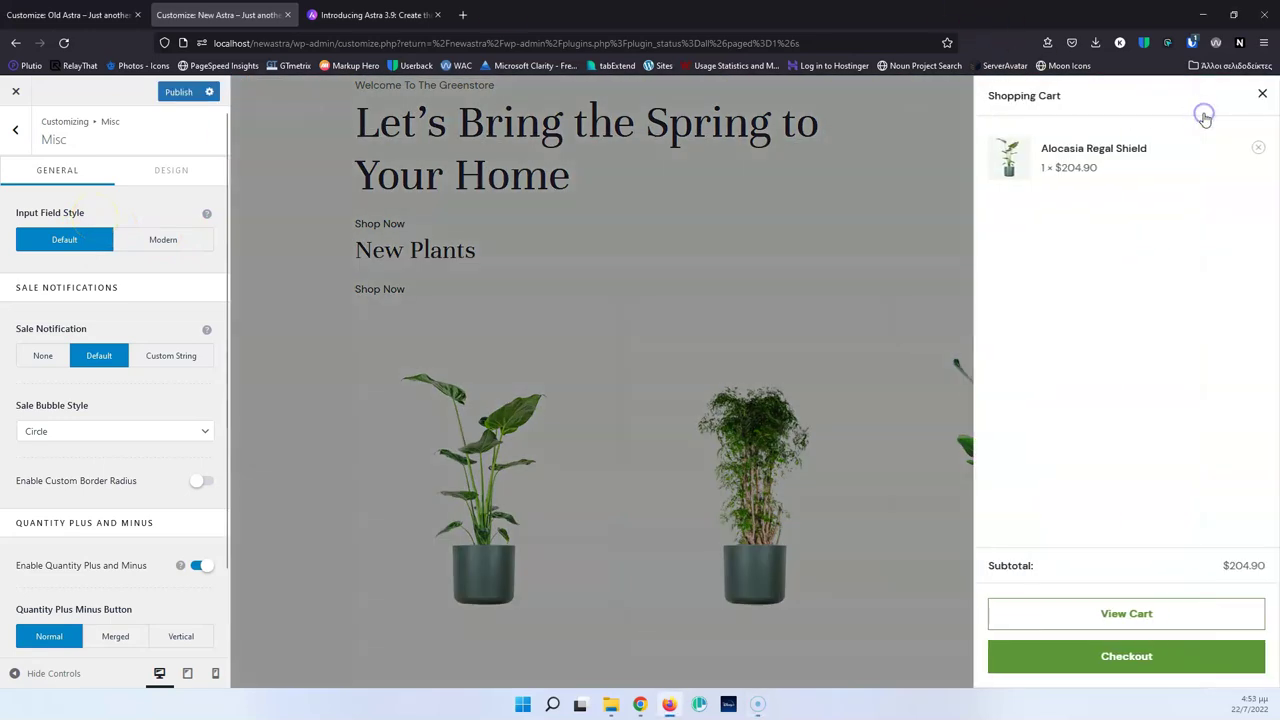
left_click(1128, 658)
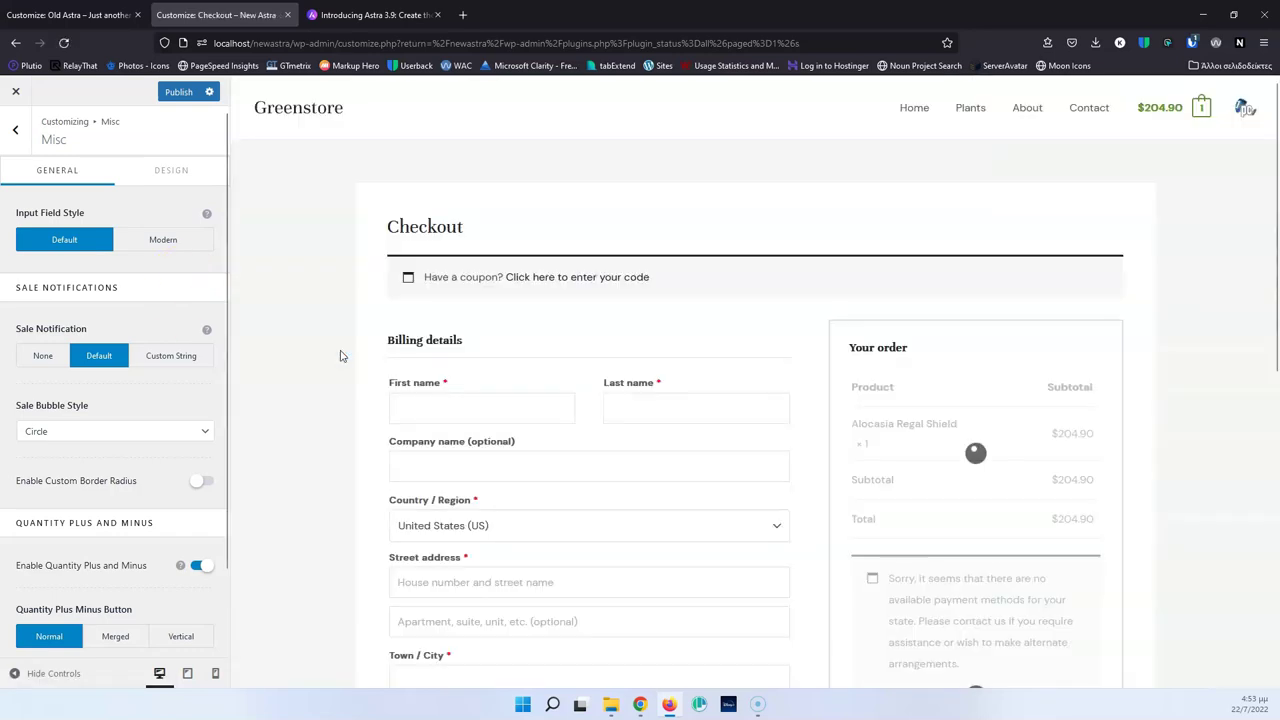
left_click(164, 240)
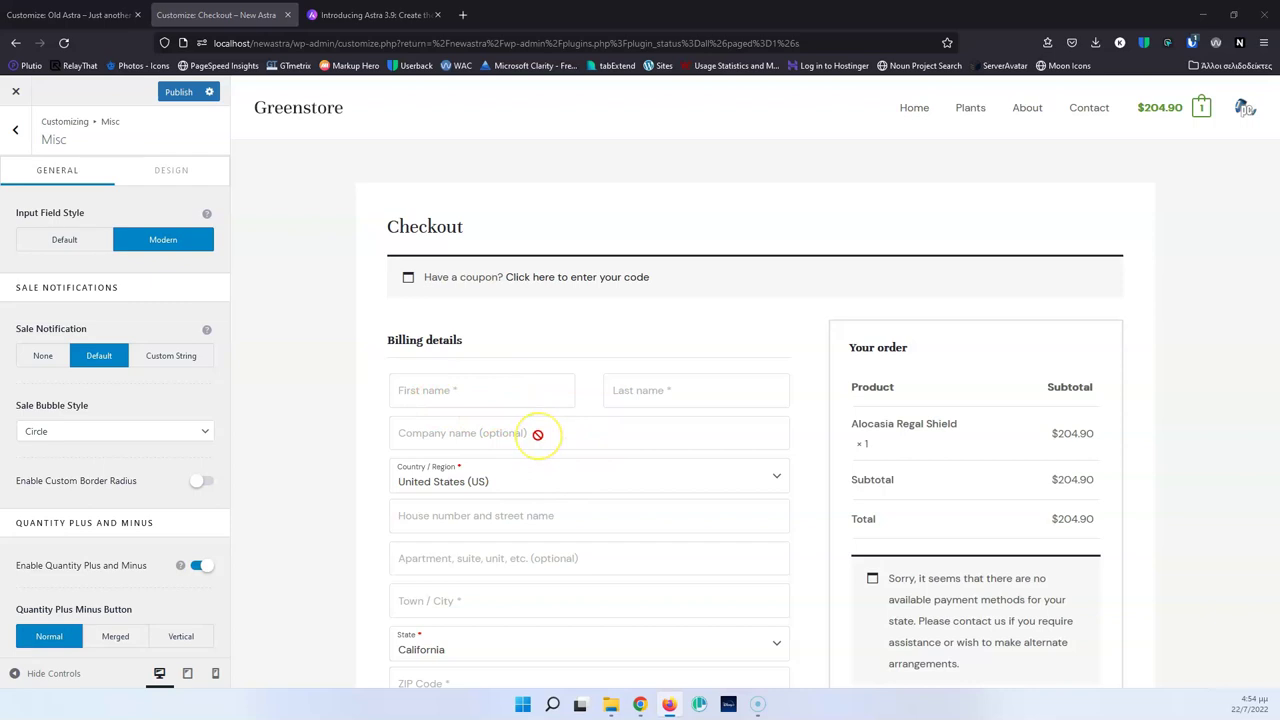
left_click(56, 242)
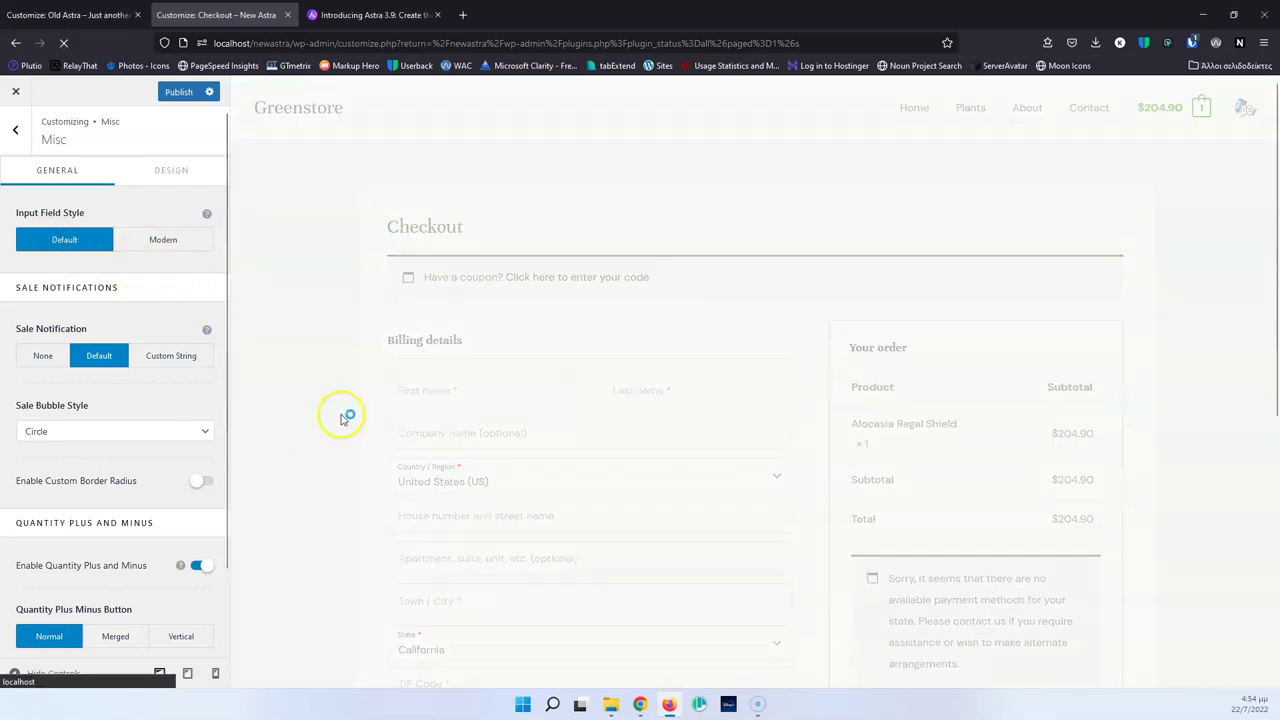
left_click(446, 382)
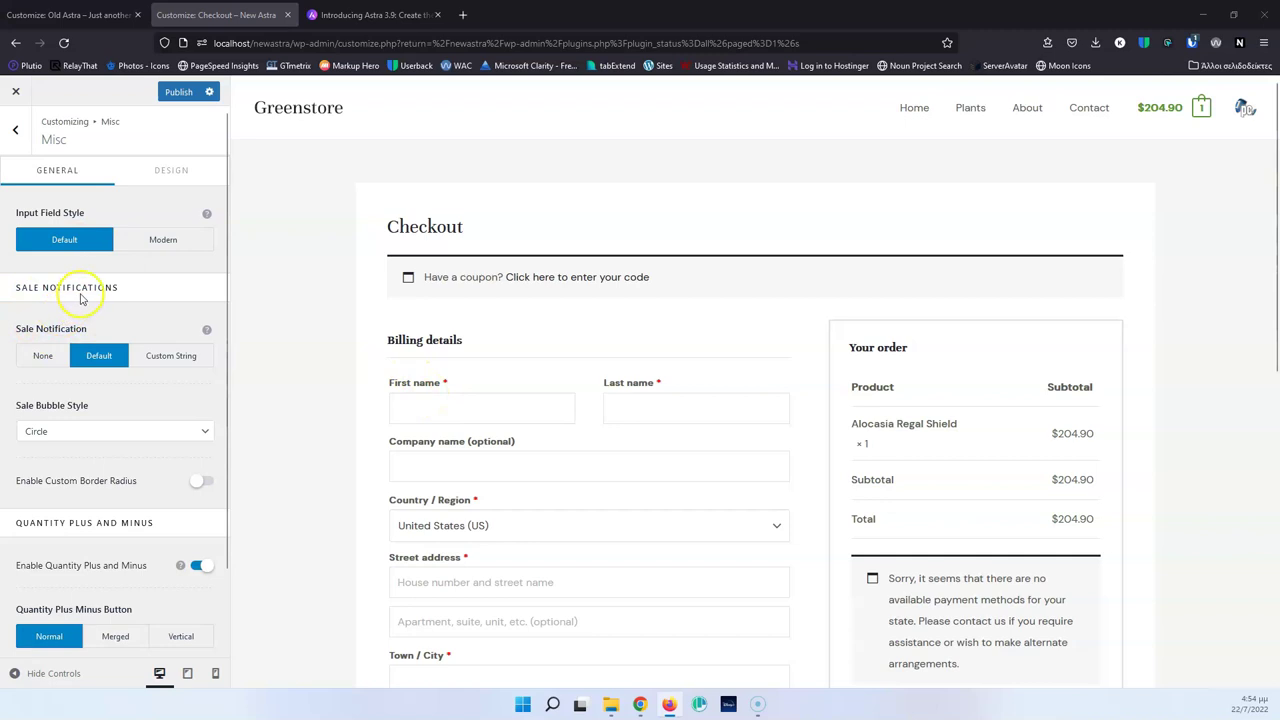
Step: Review New Astra's Sale Bubble Style options and set its Sale Notification to Custom String
scroll(128, 303, "down", 1)
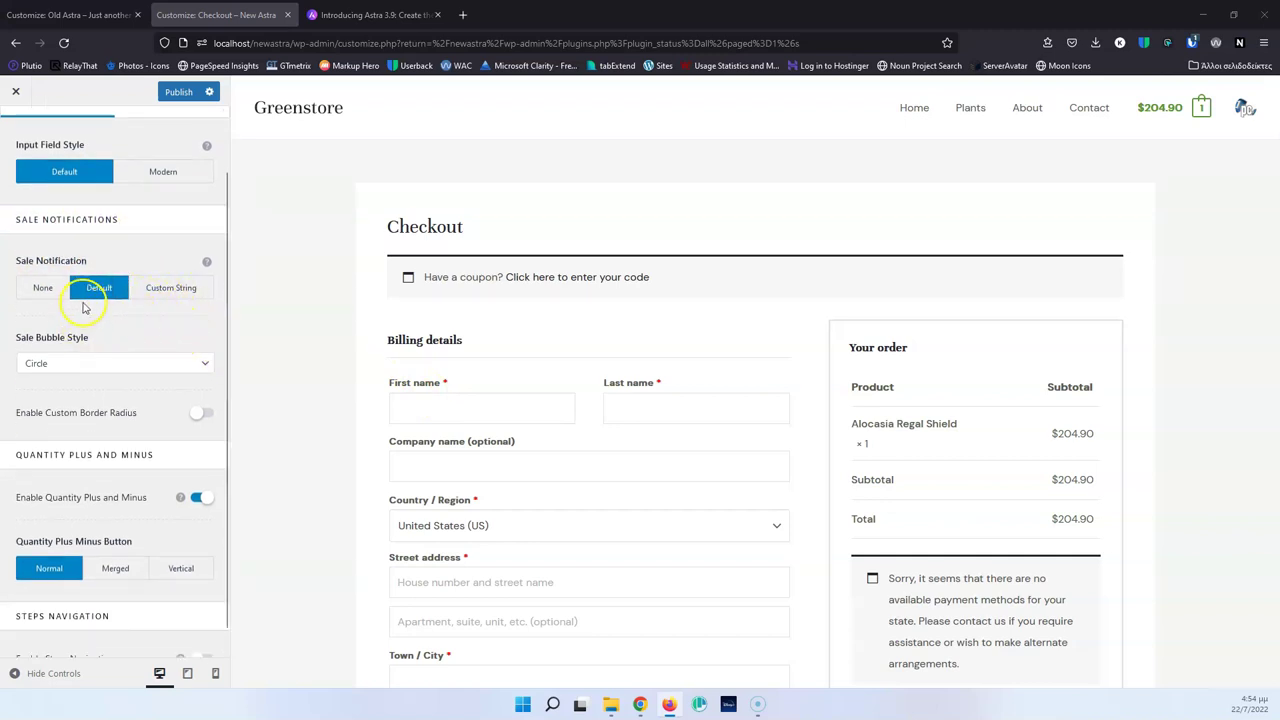
left_click(68, 366)
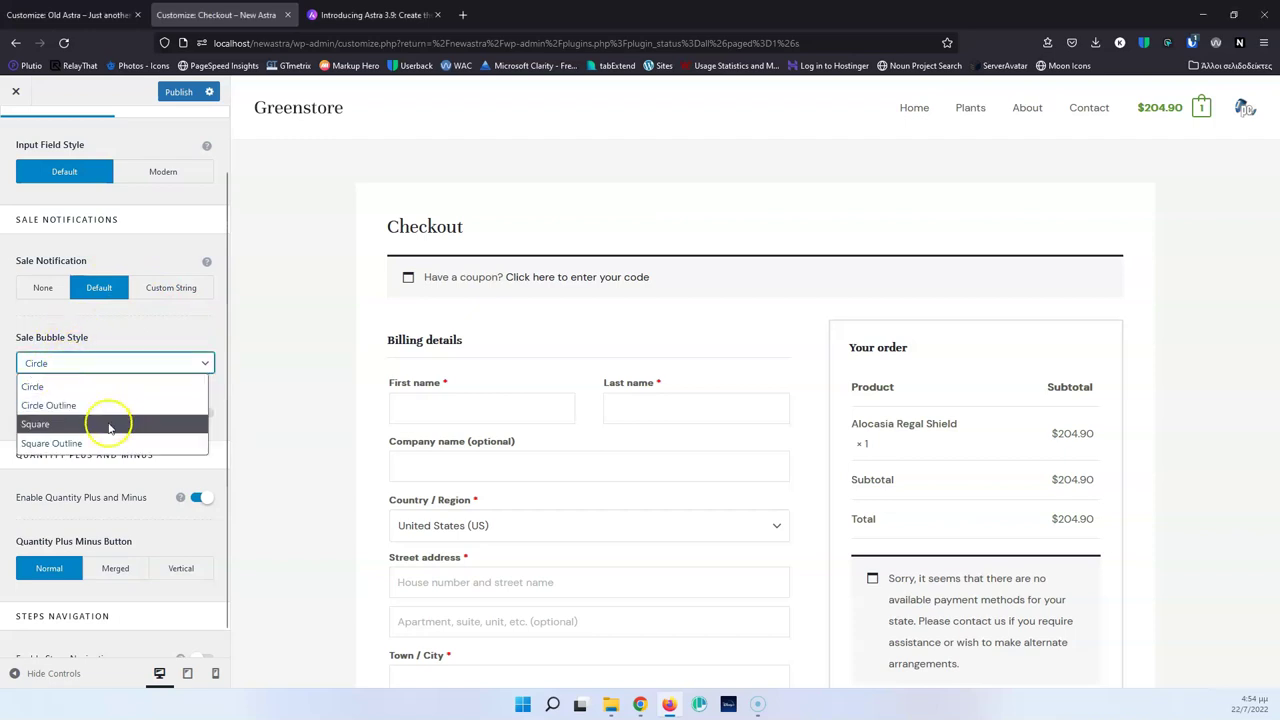
left_click(157, 326)
left_click(171, 290)
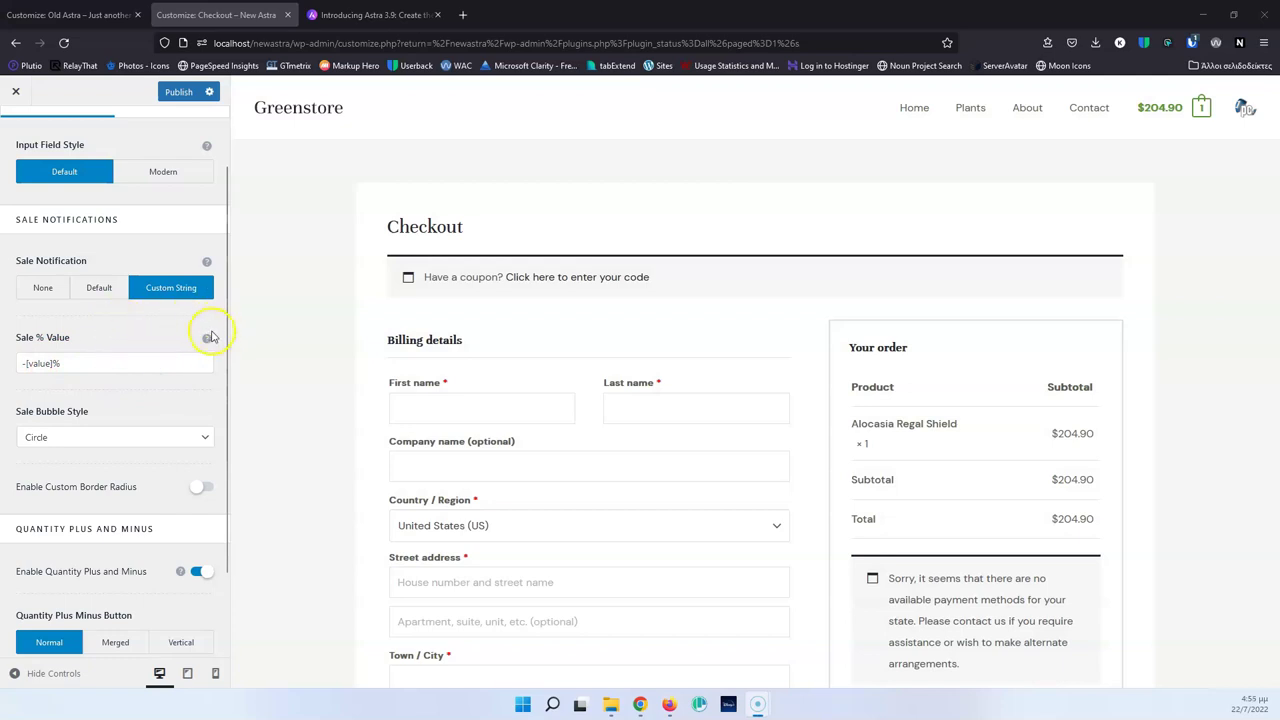
mouse_move(207, 341)
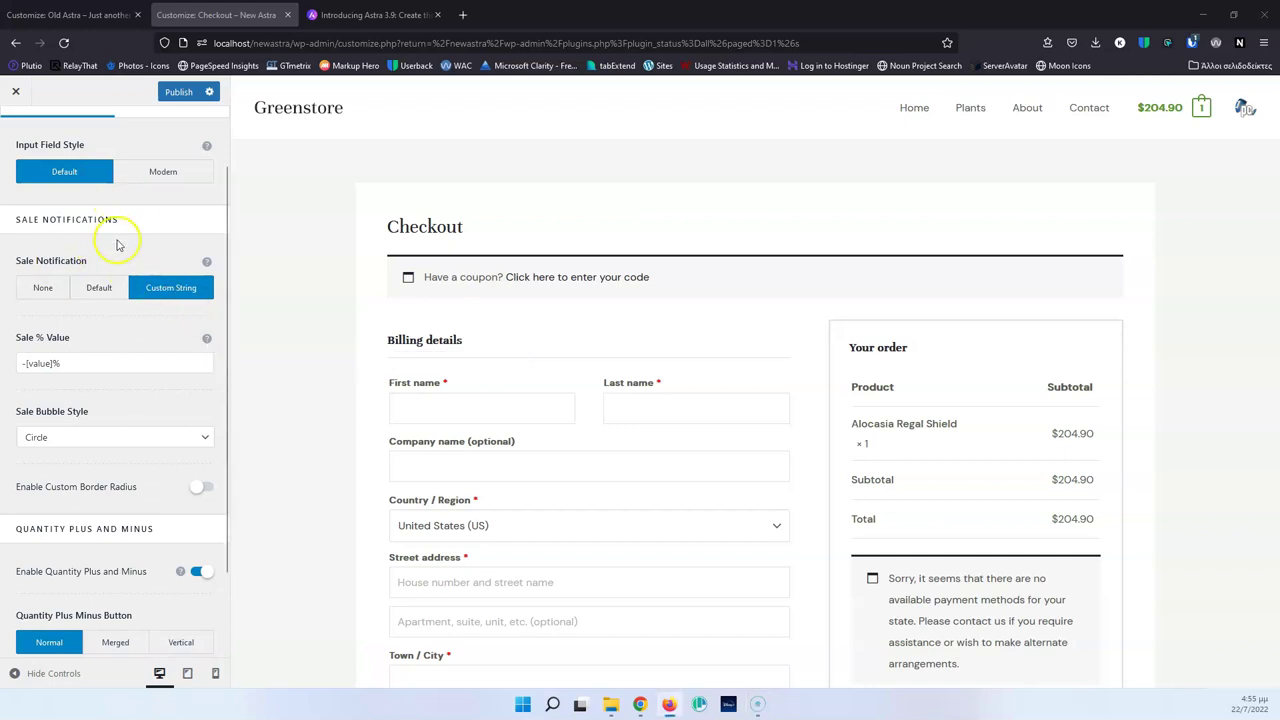
Step: In Old Astra's WooCommerce General settings, try the Custom String sale notification and return it to Default
left_click(65, 14)
left_click(138, 199)
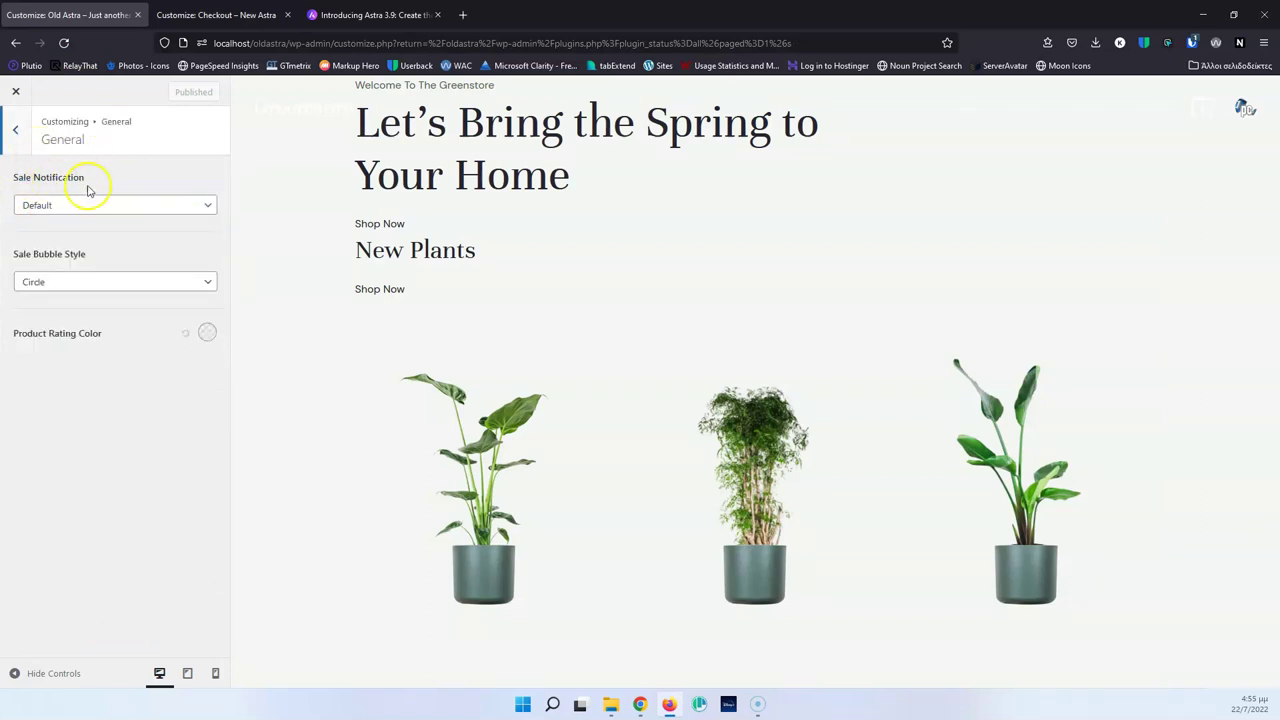
left_click(117, 203)
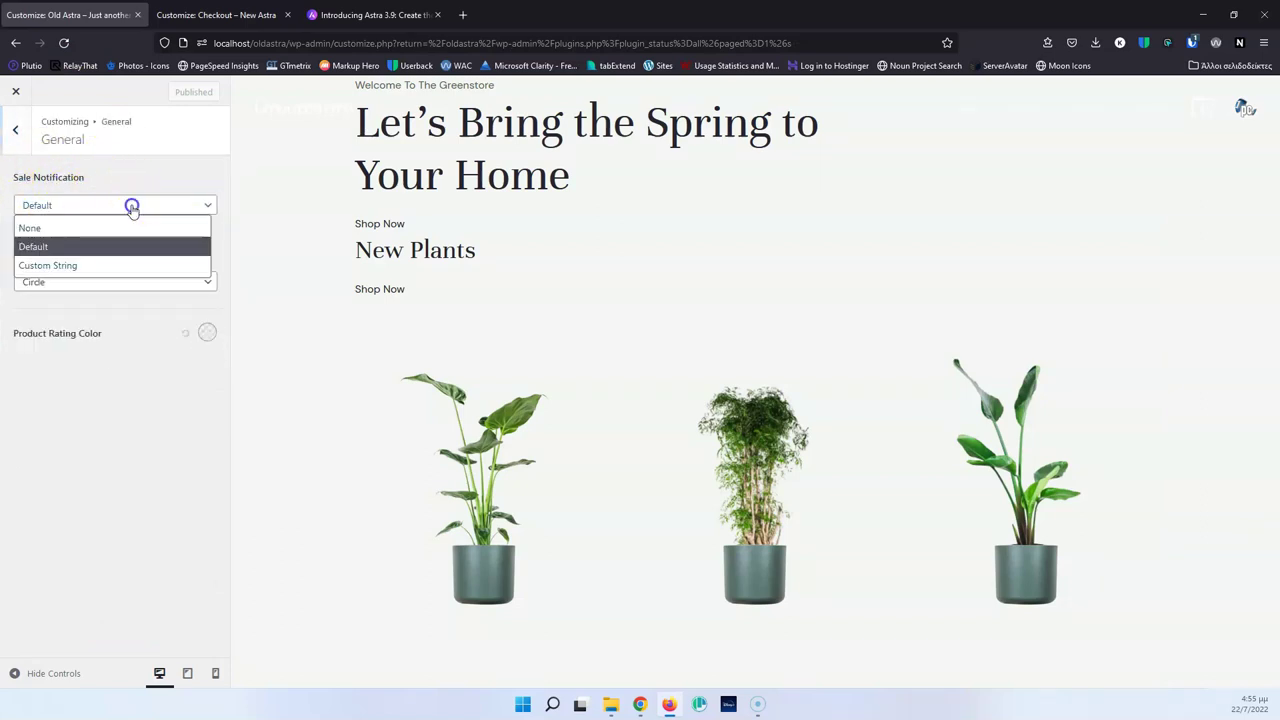
left_click(138, 266)
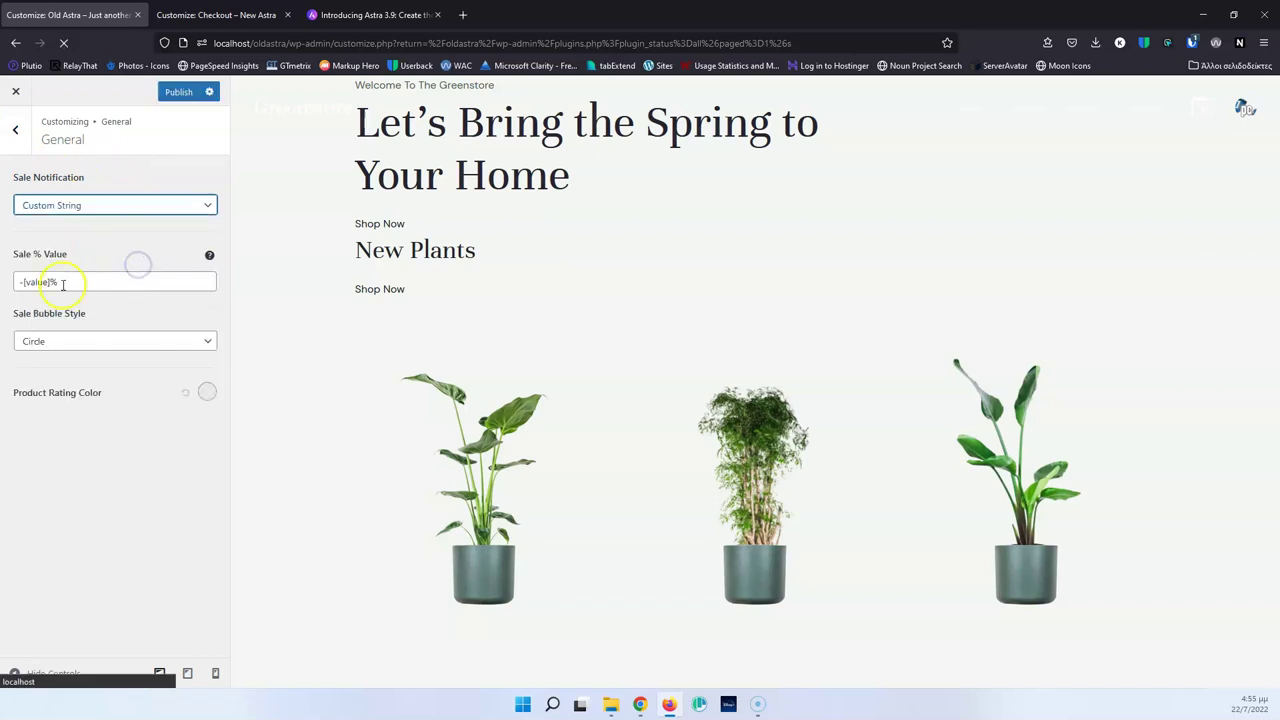
left_click(127, 210)
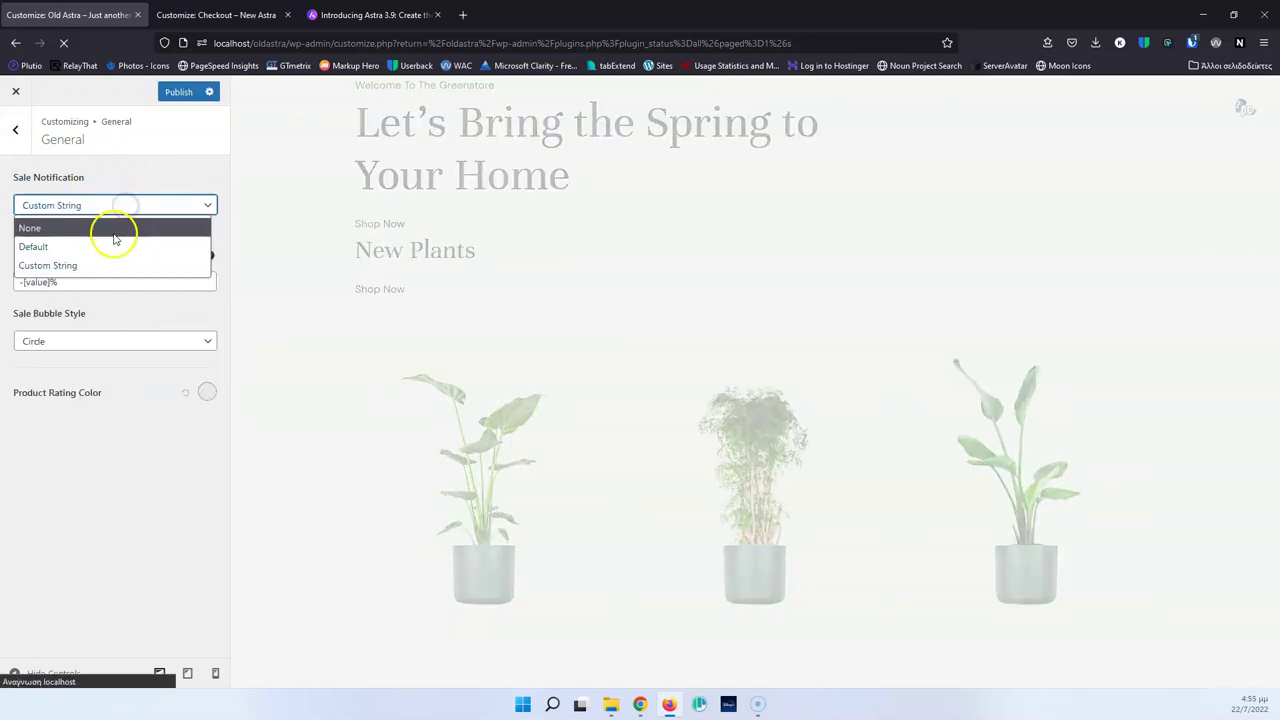
left_click(114, 248)
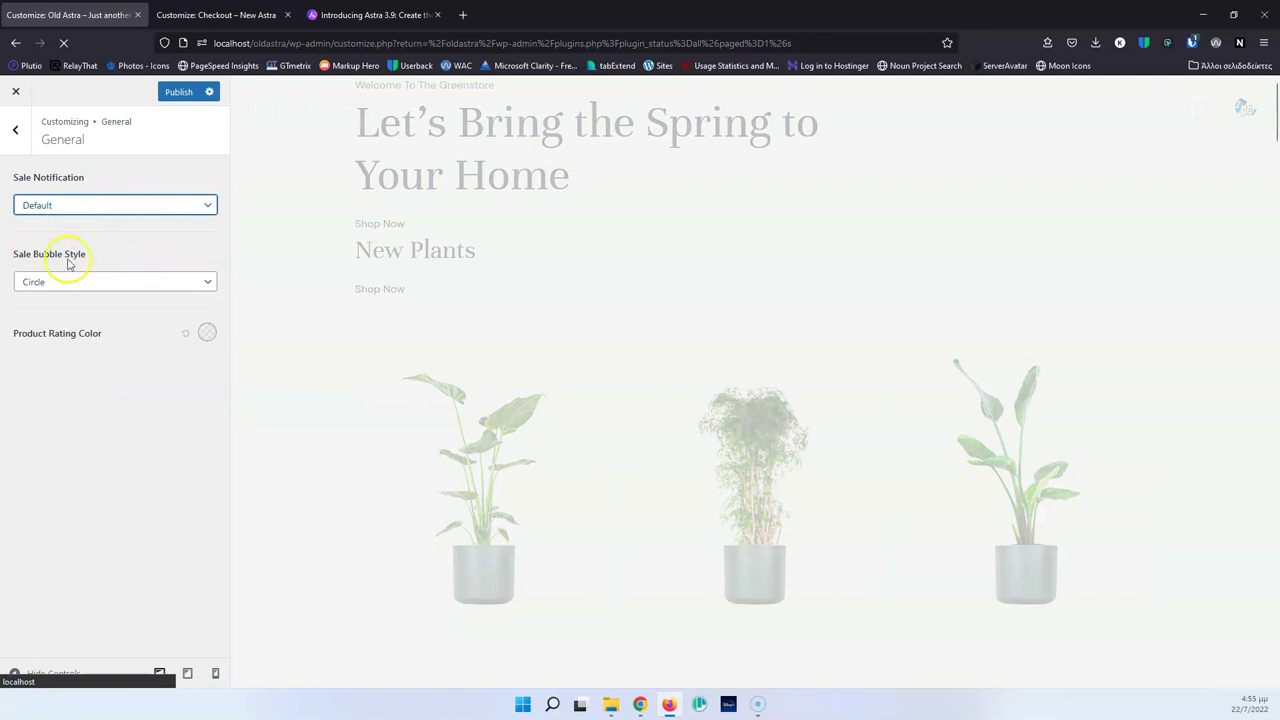
Step: Set New Astra's Sale Notification back to Default and review the Sale Bubble Style options without changing them
left_click(210, 14)
left_click(91, 289)
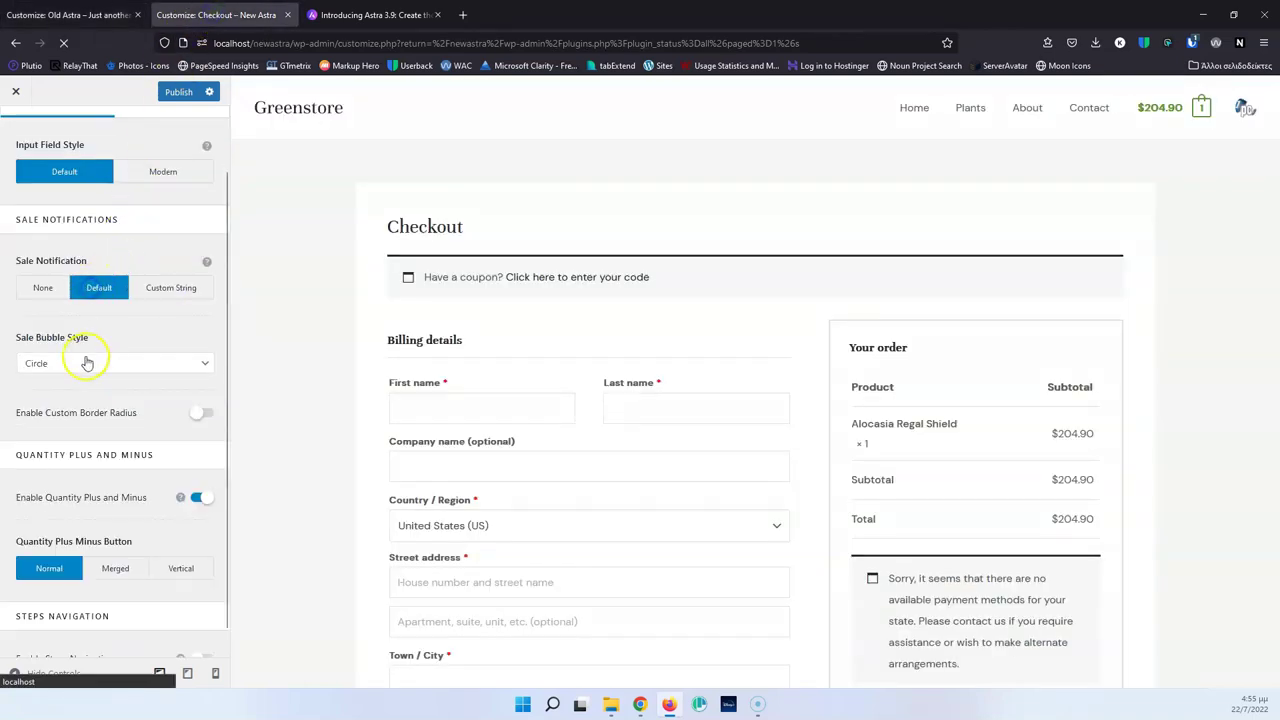
left_click(86, 362)
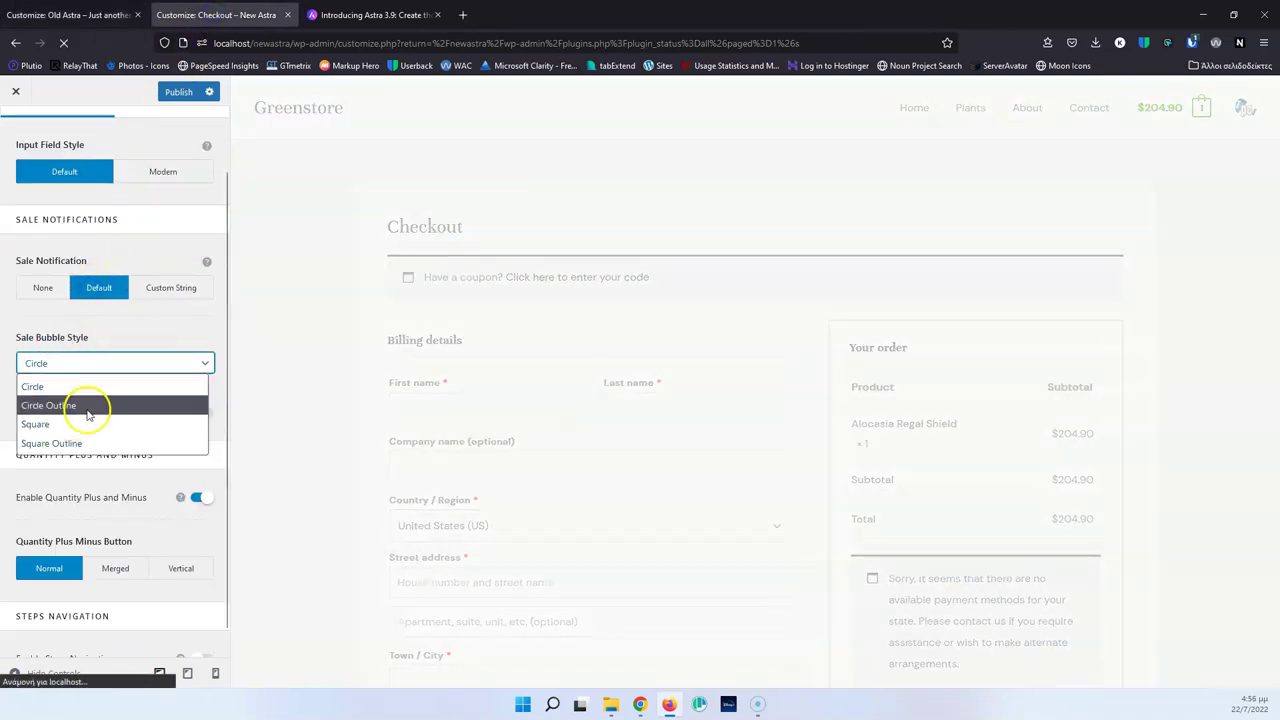
left_click(133, 310)
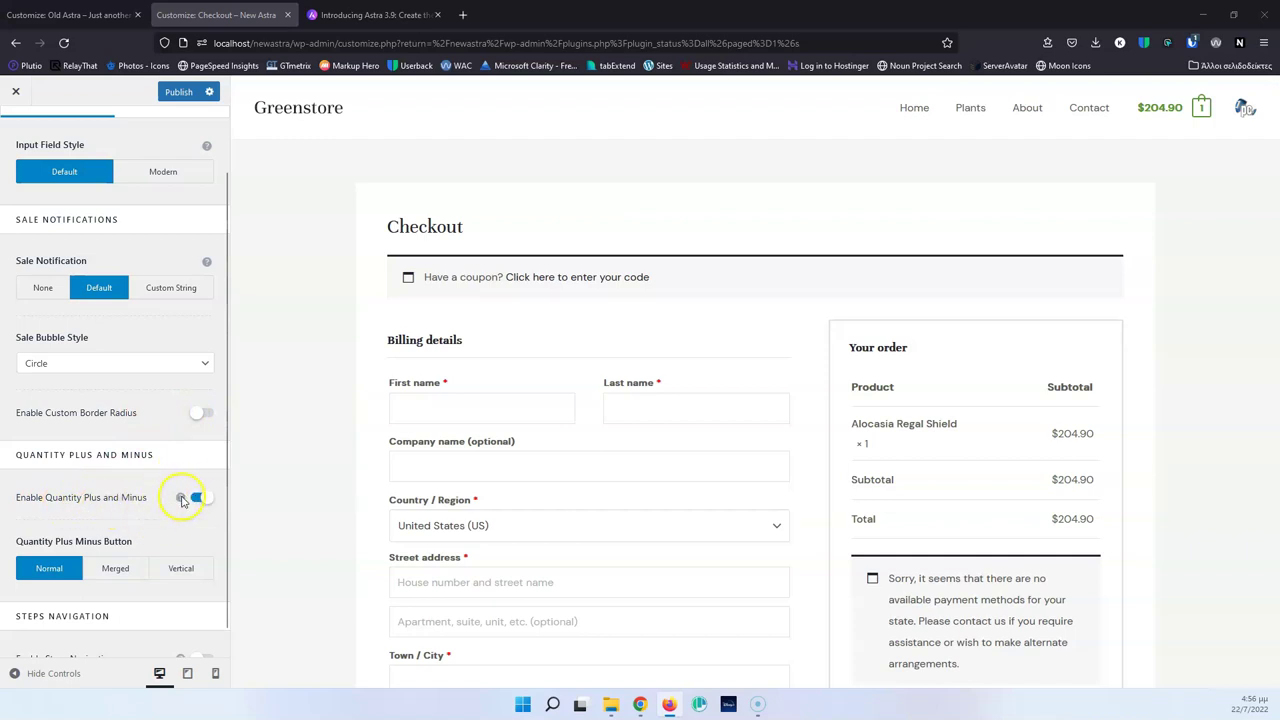
Step: Read the Quantity Plus and Minus hint and view those buttons on the Alocasia Regal Shield product page in New Astra's preview
mouse_move(182, 499)
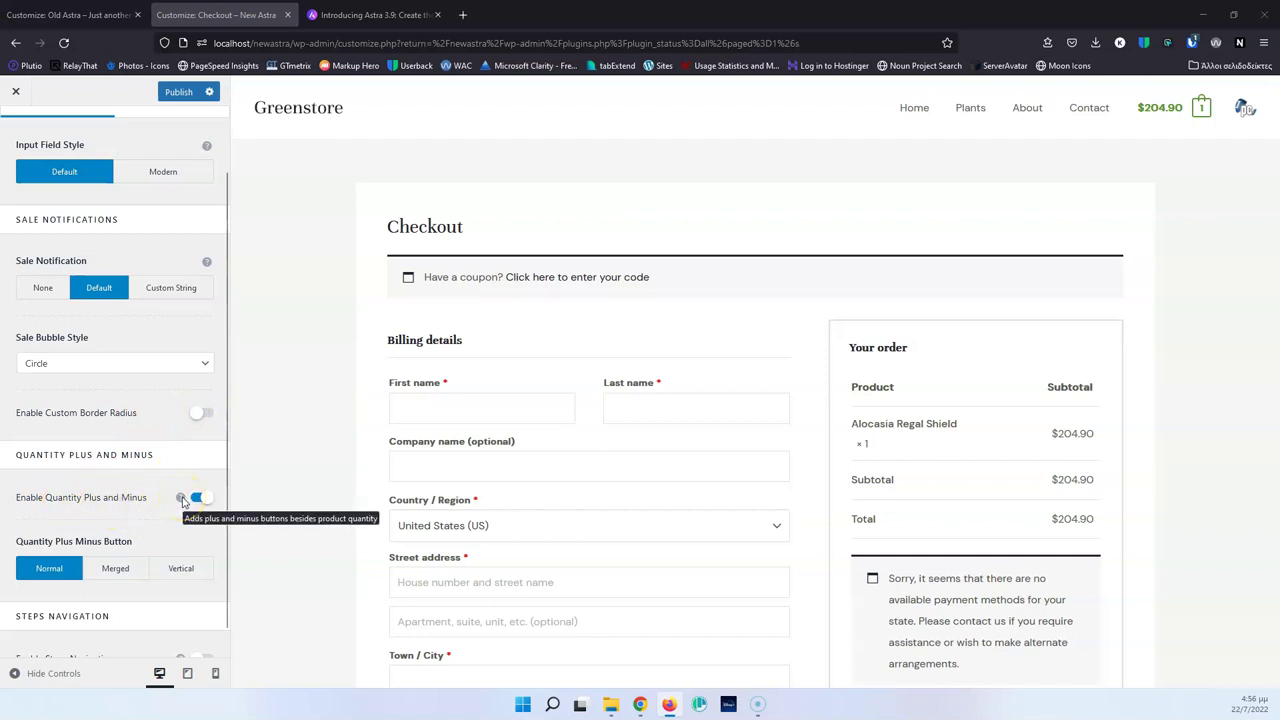
left_click(982, 108)
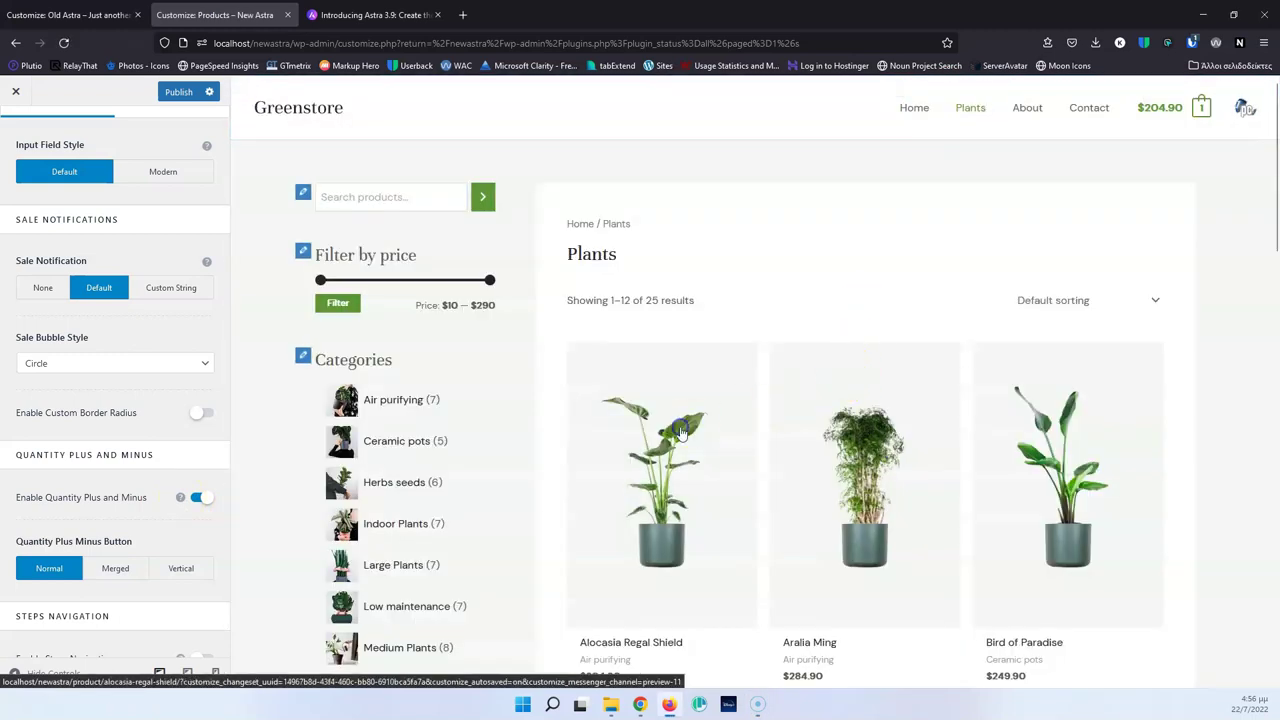
left_click(681, 432)
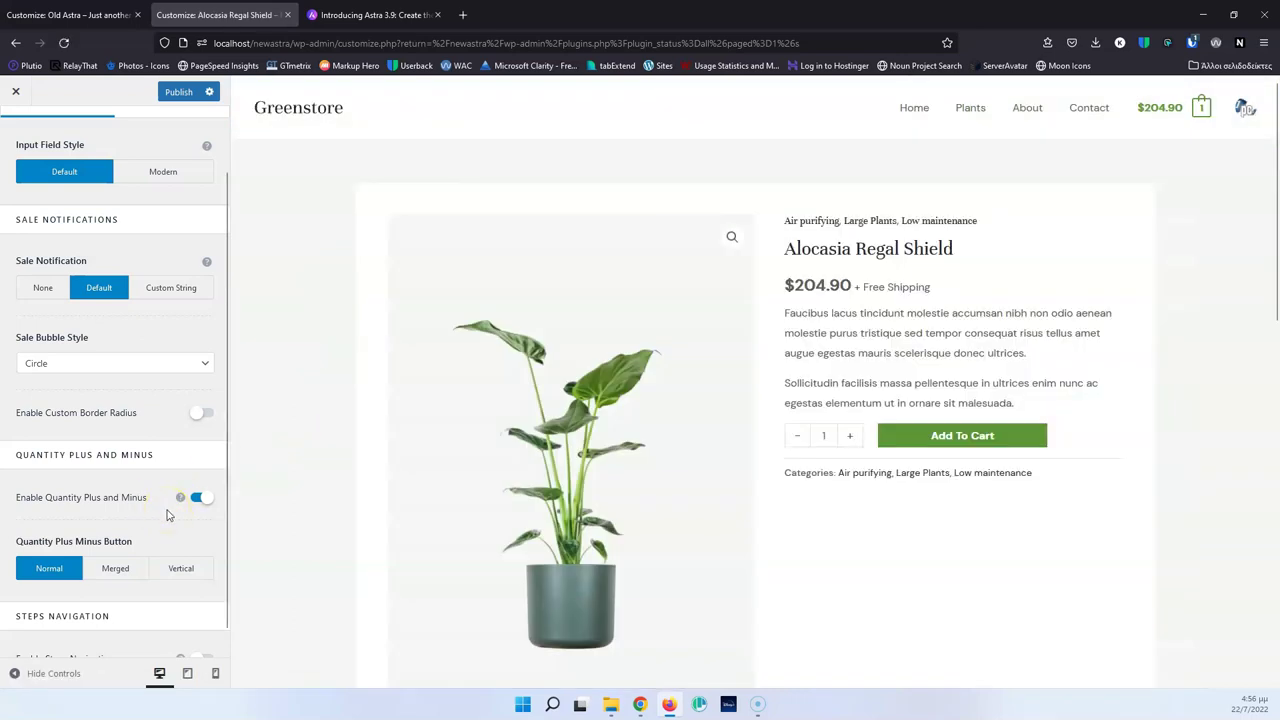
scroll(167, 515, "up", 1)
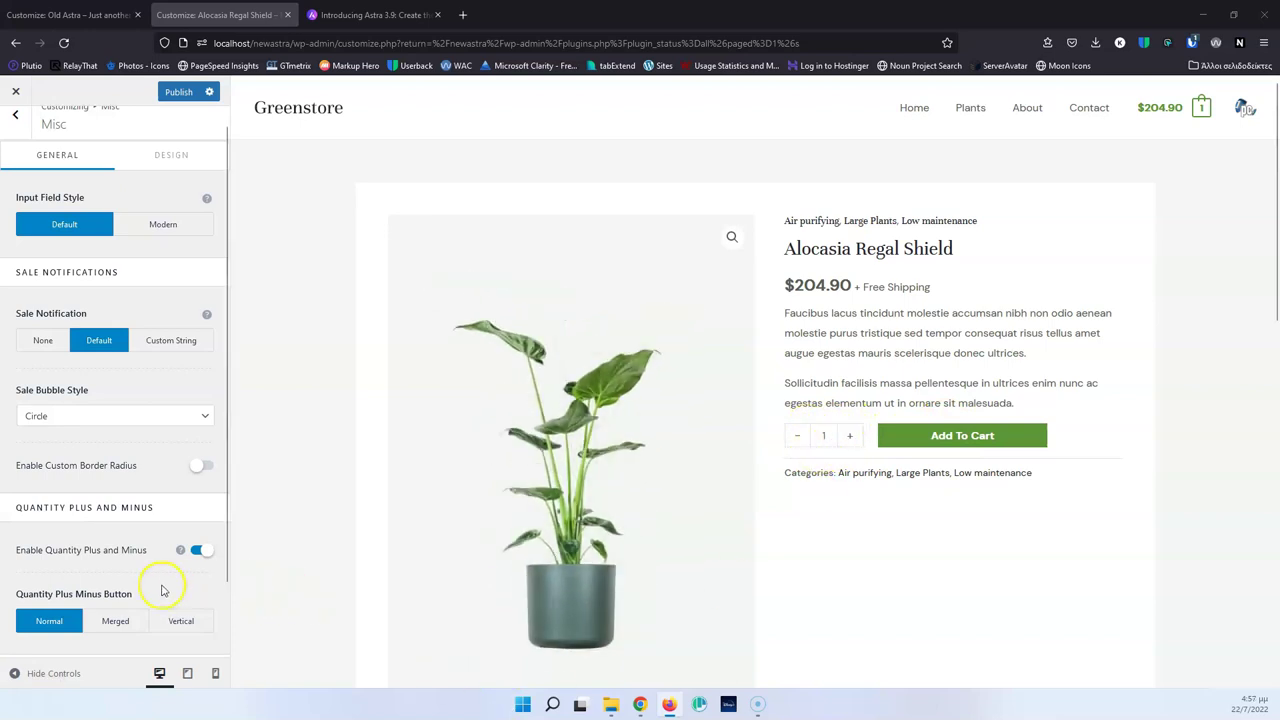
Step: Try Enable Quantity Plus and Minus off and on, compare the Merged and Vertical button styles, and return to Normal
left_click(200, 552)
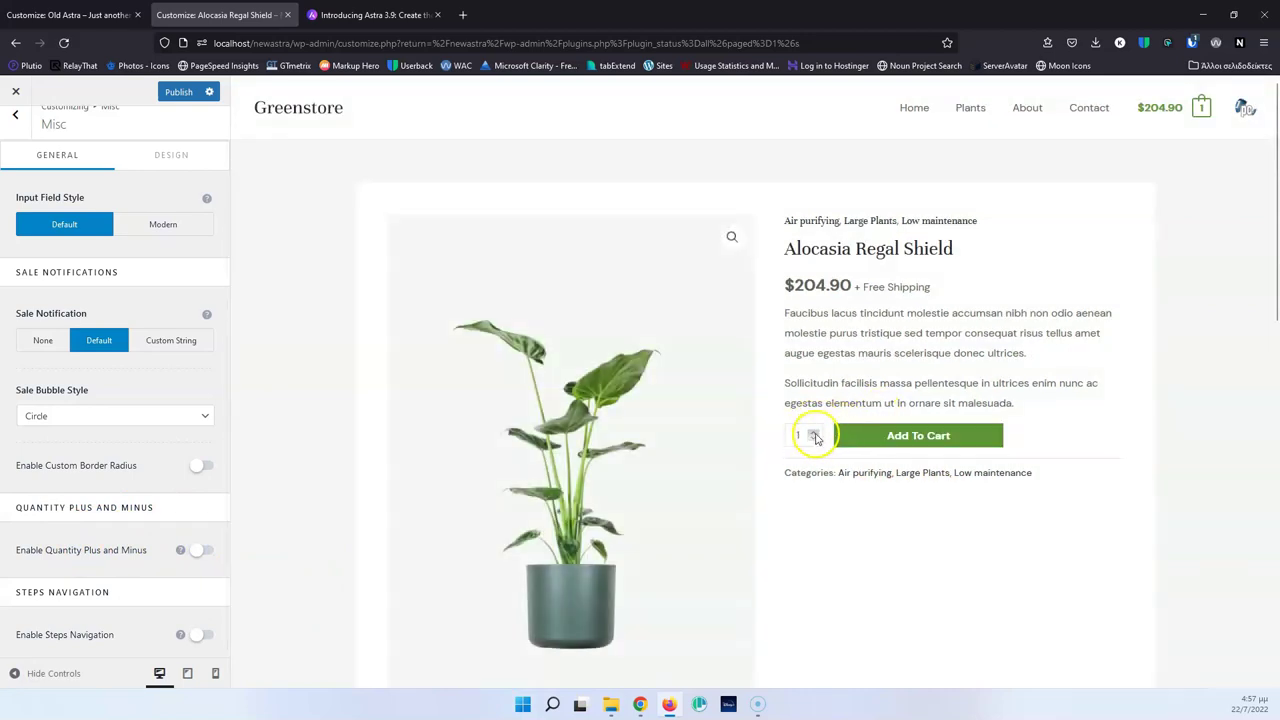
left_click(198, 553)
scroll(153, 532, "down", 1)
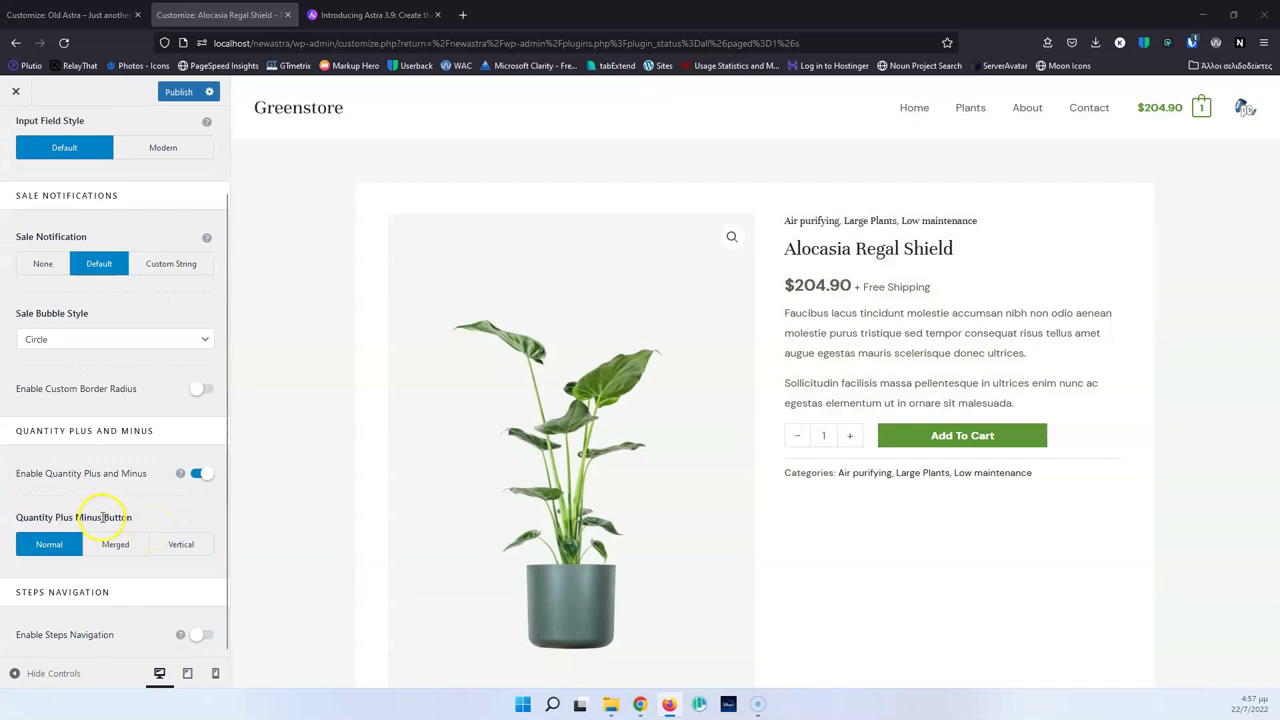
left_click(797, 437)
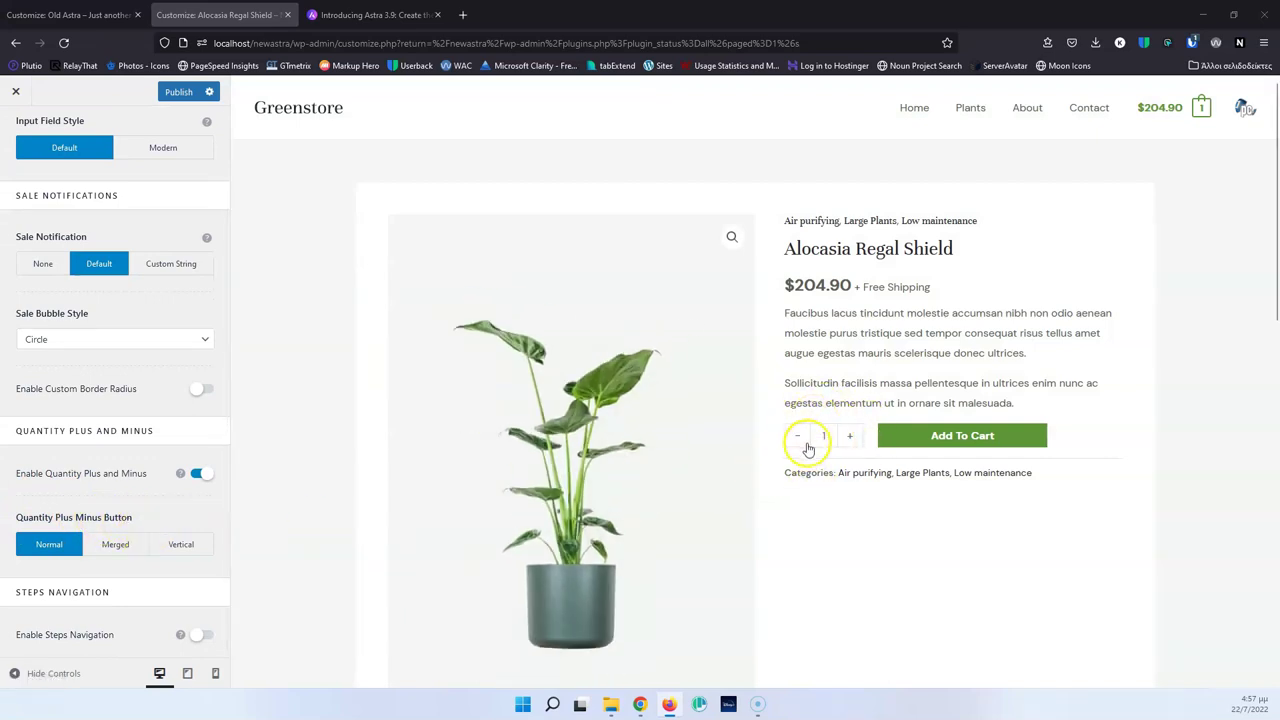
left_click(122, 548)
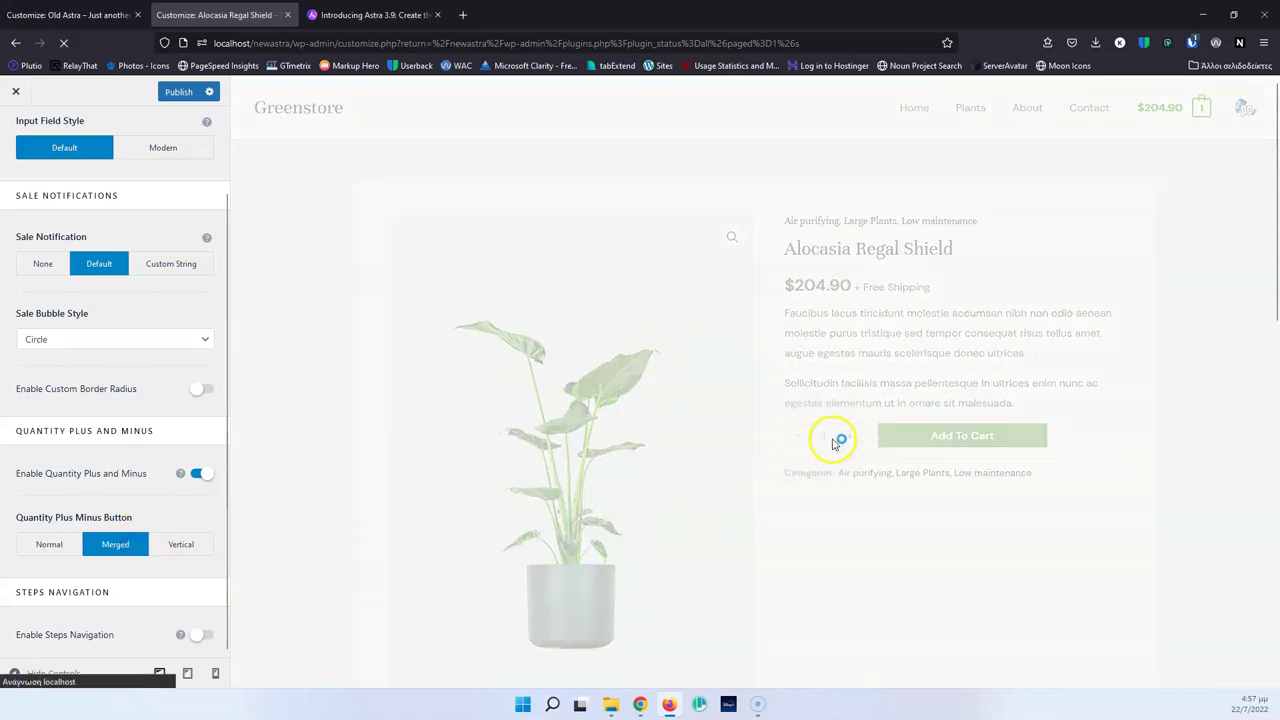
left_click(185, 547)
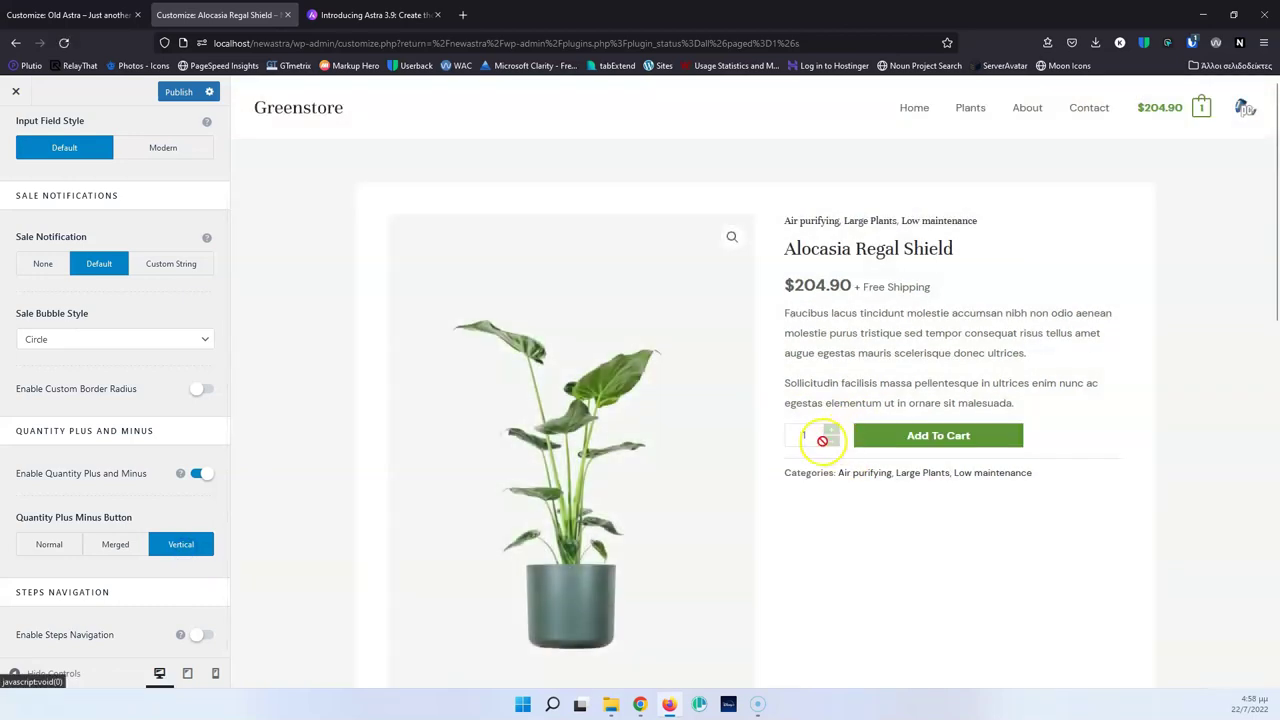
left_click(49, 544)
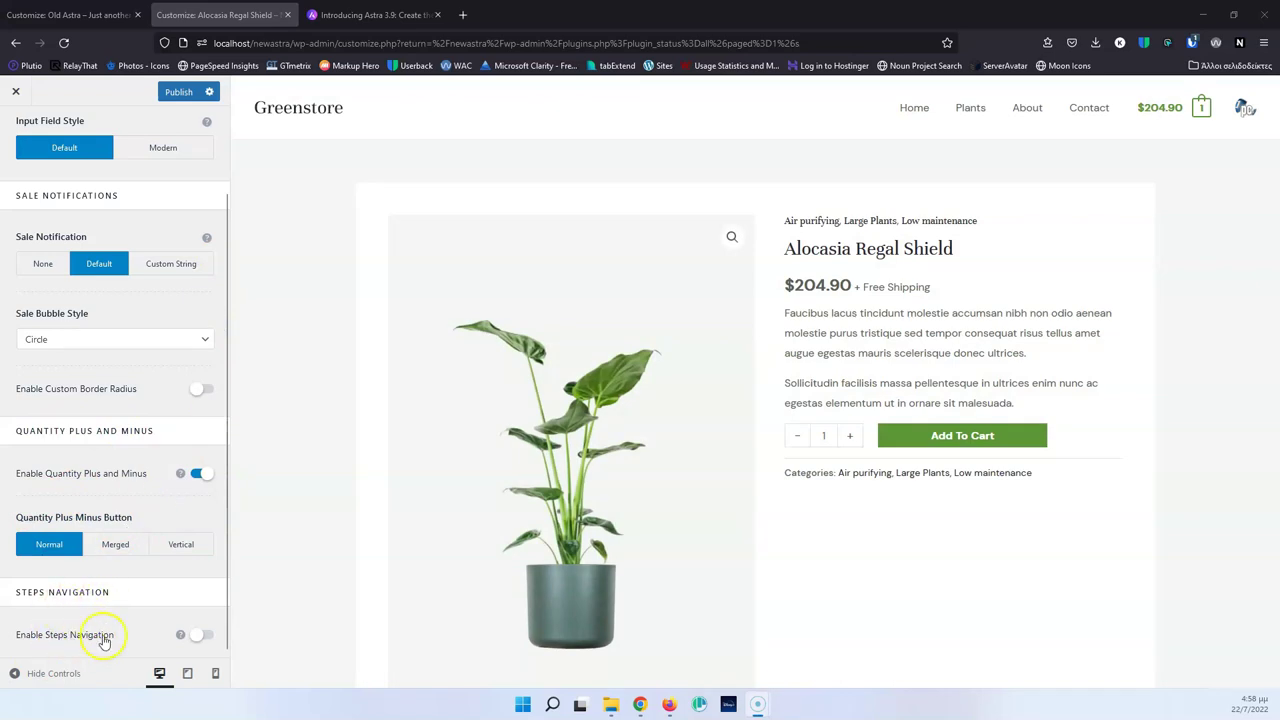
Step: Open the cart page from the preview's shopping cart and enable Steps Navigation with Step Number
left_click(1201, 108)
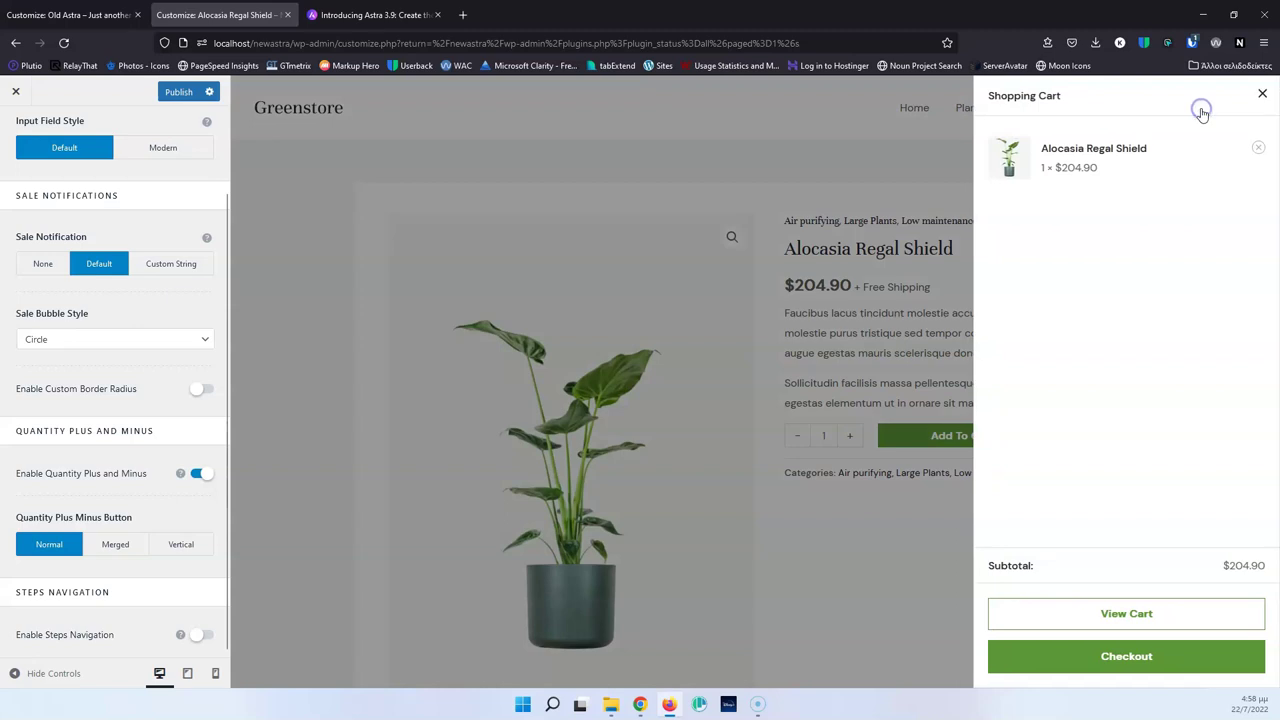
left_click(1105, 610)
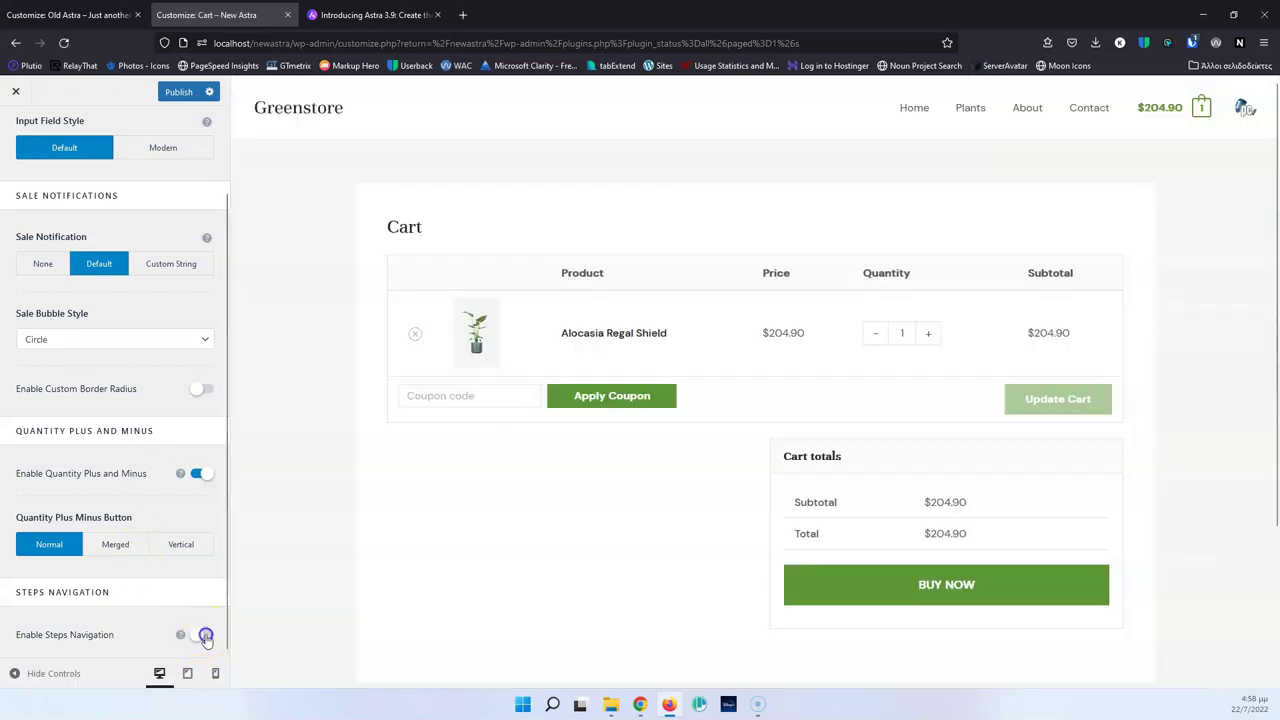
left_click(205, 636)
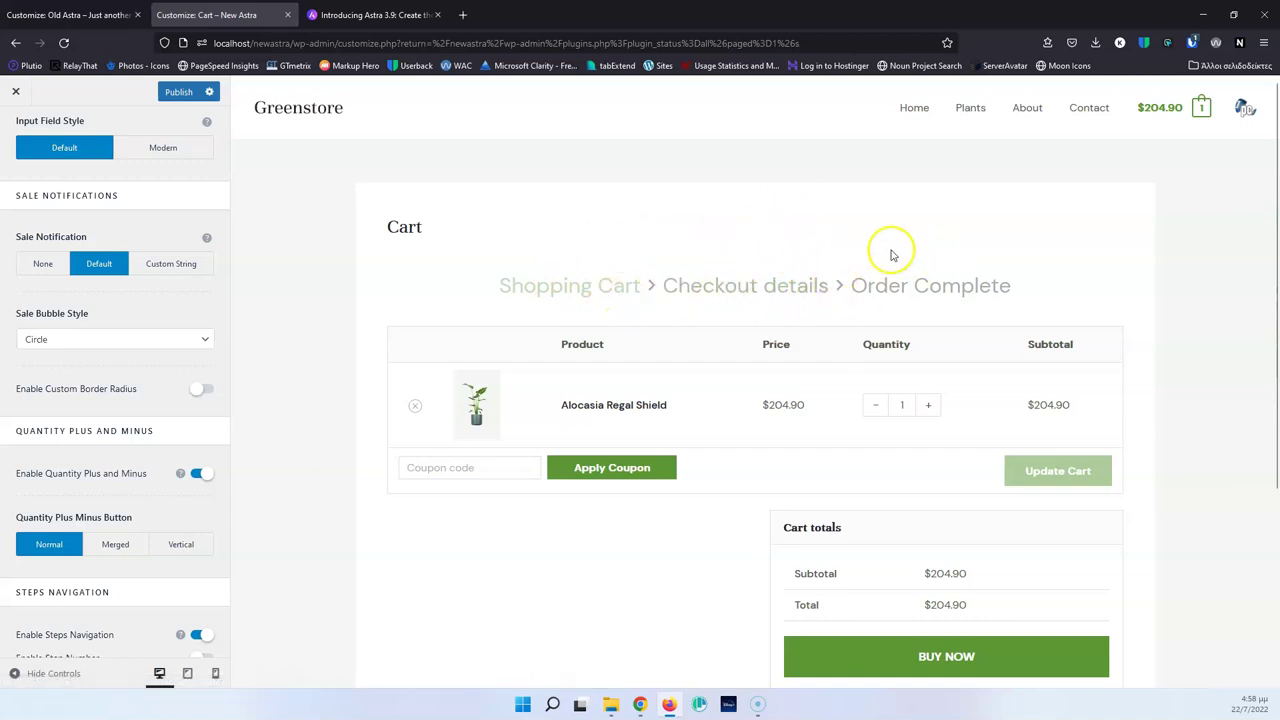
scroll(380, 375, "down", 2)
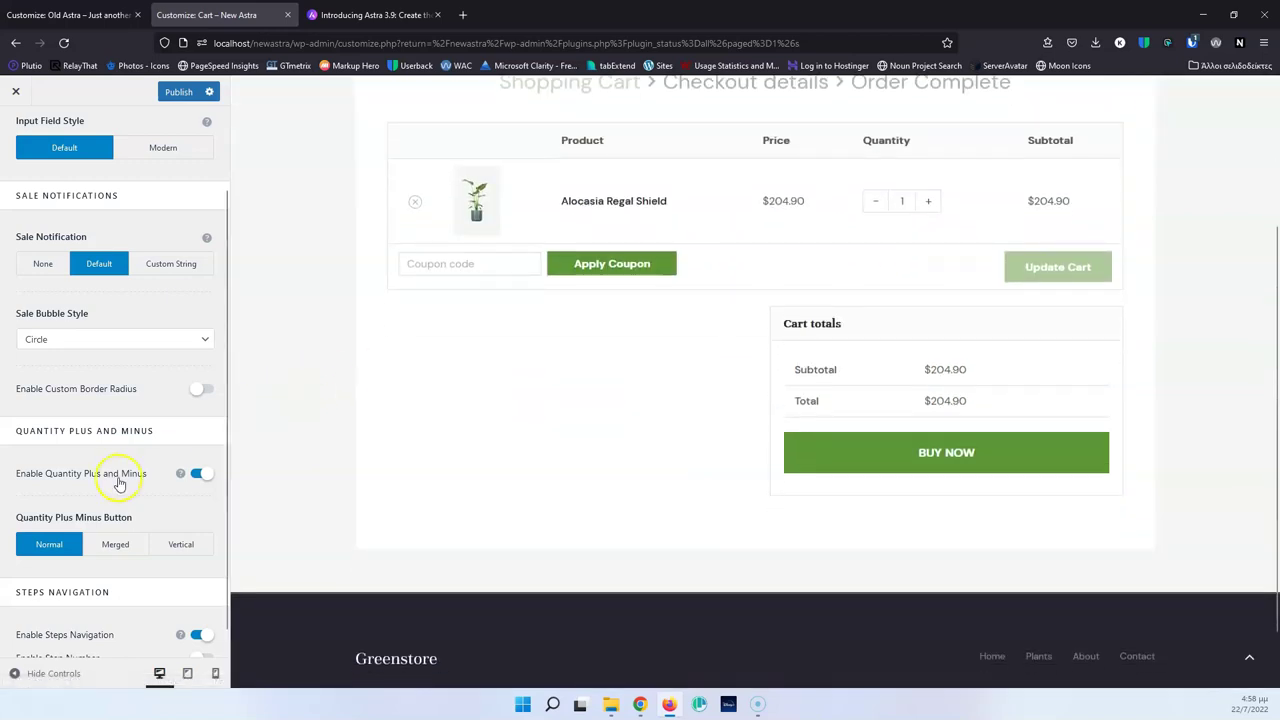
scroll(118, 483, "down", 1)
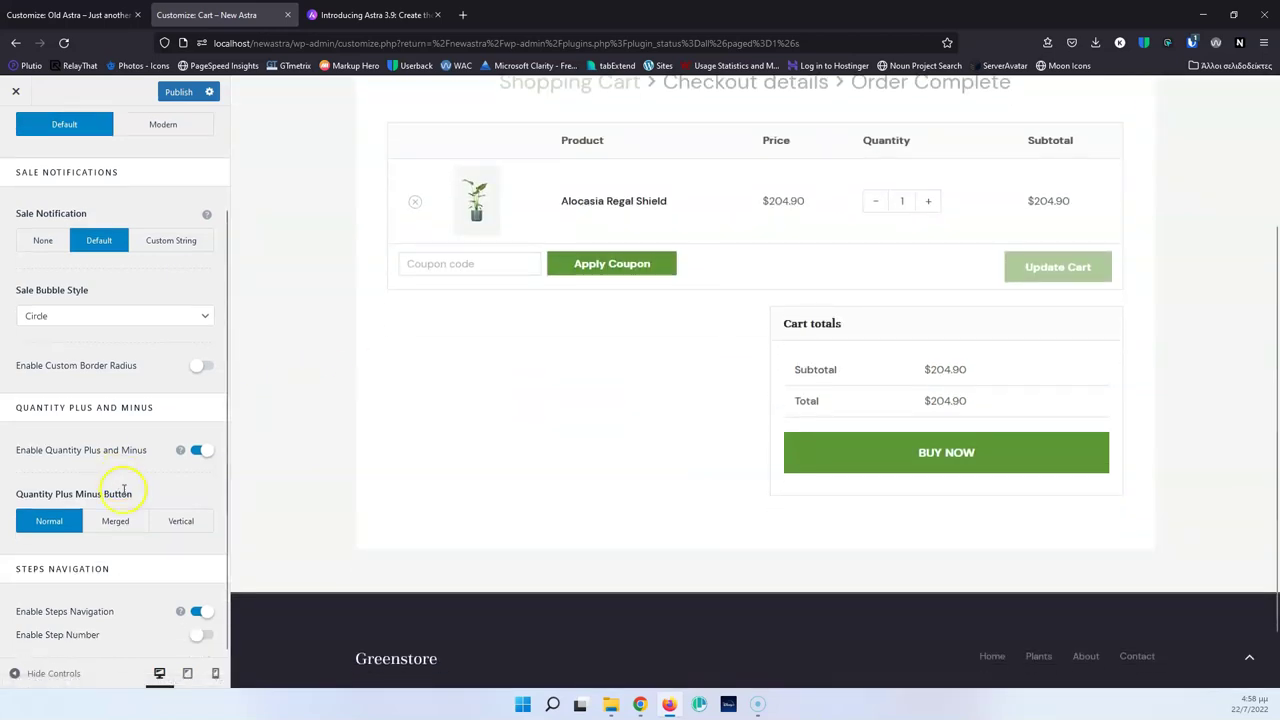
left_click(204, 636)
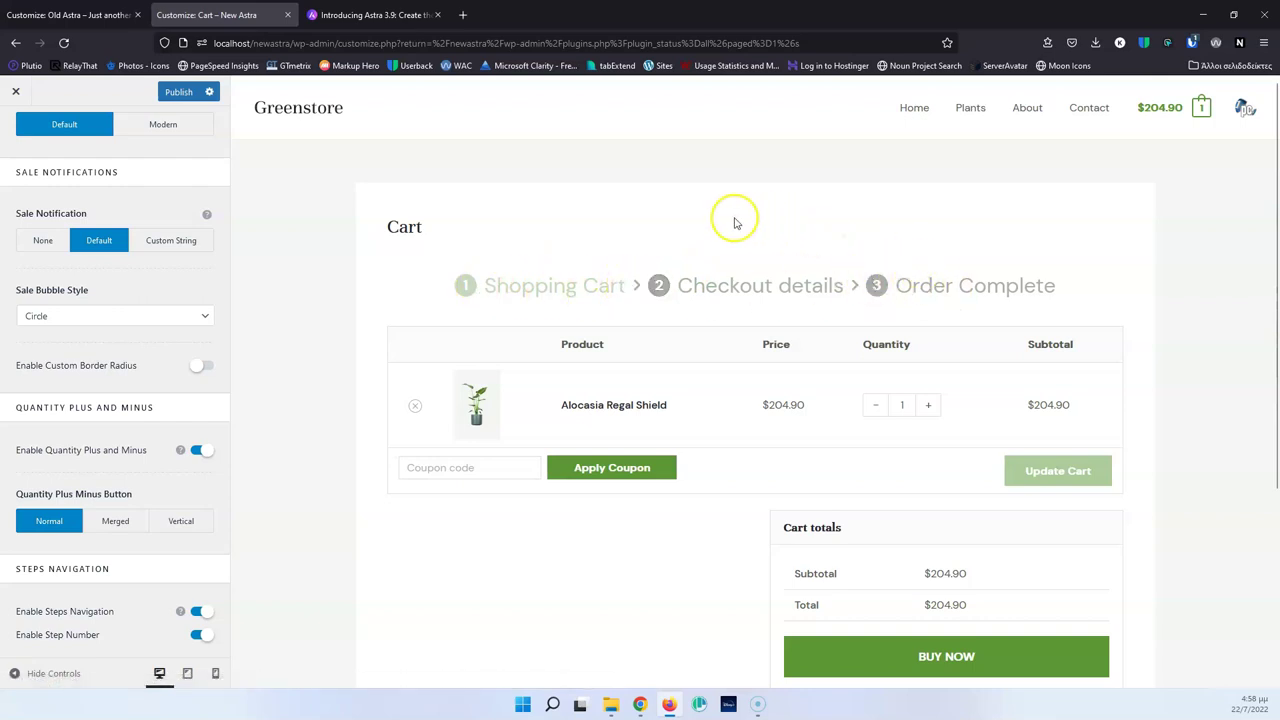
scroll(735, 222, "down", 1)
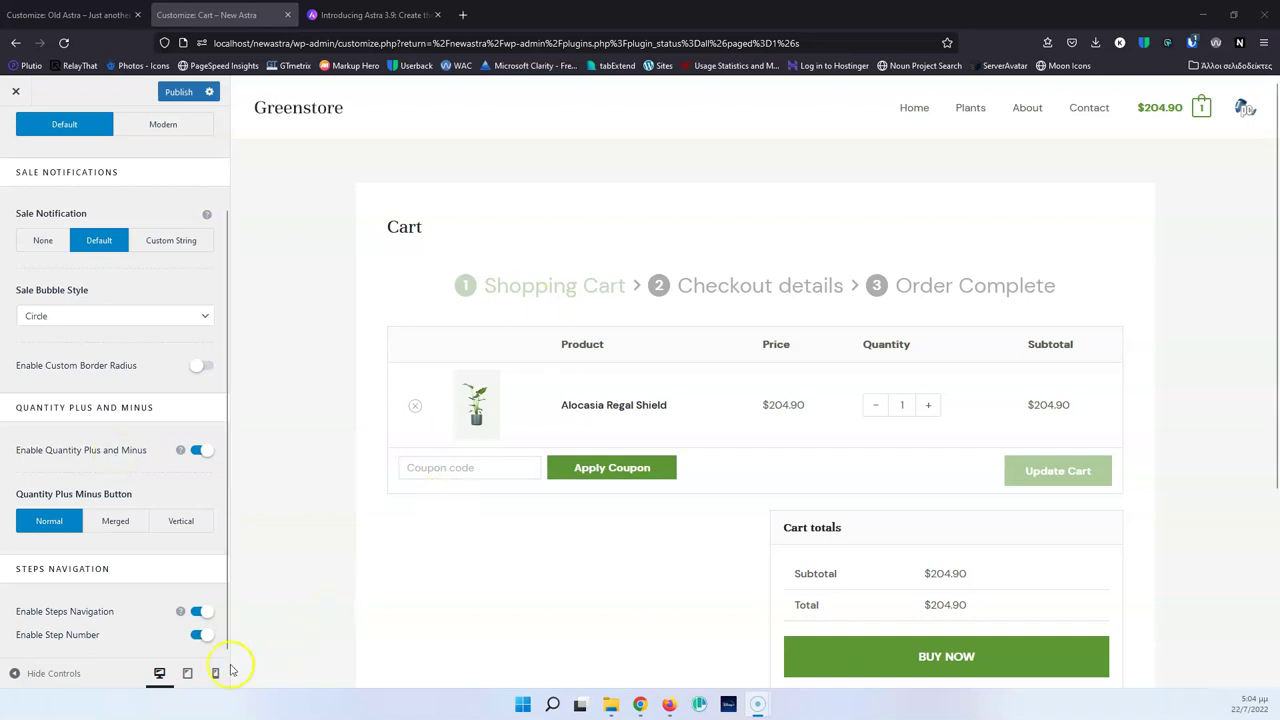
Step: Check the cart in the tablet preview with Steps Navigation turned off, and return to the desktop preview
left_click(187, 674)
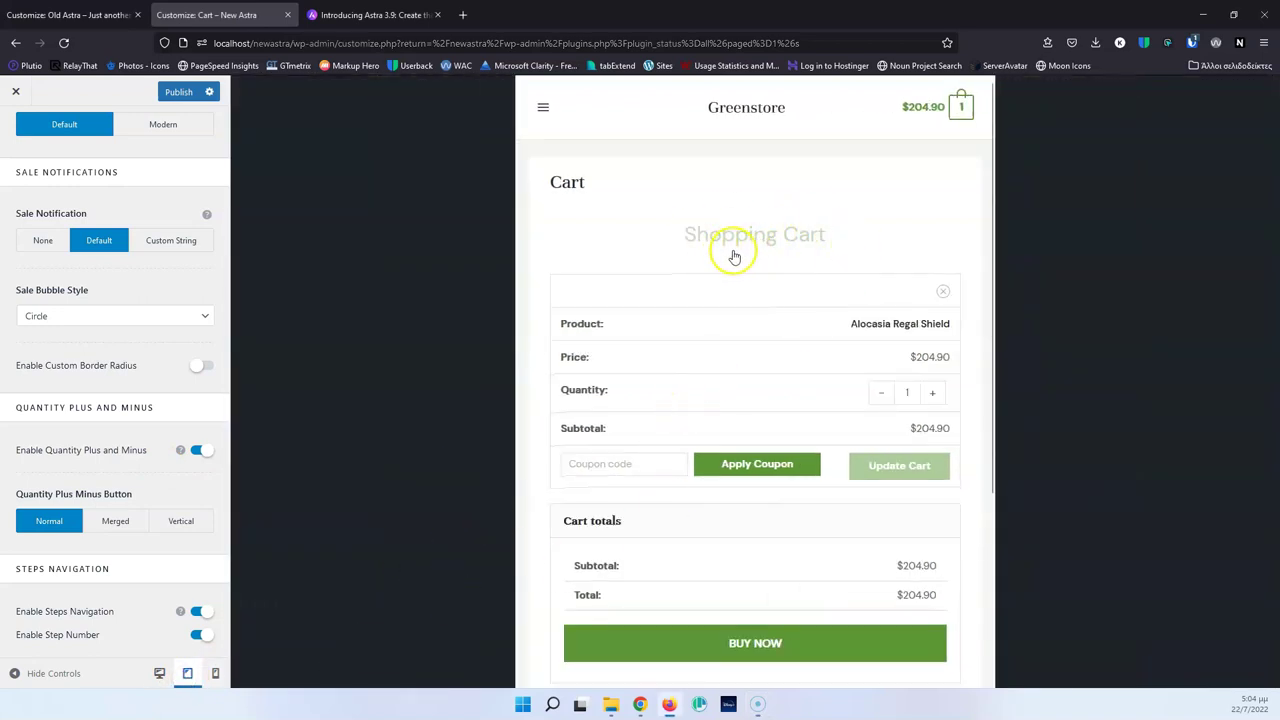
left_click(196, 611)
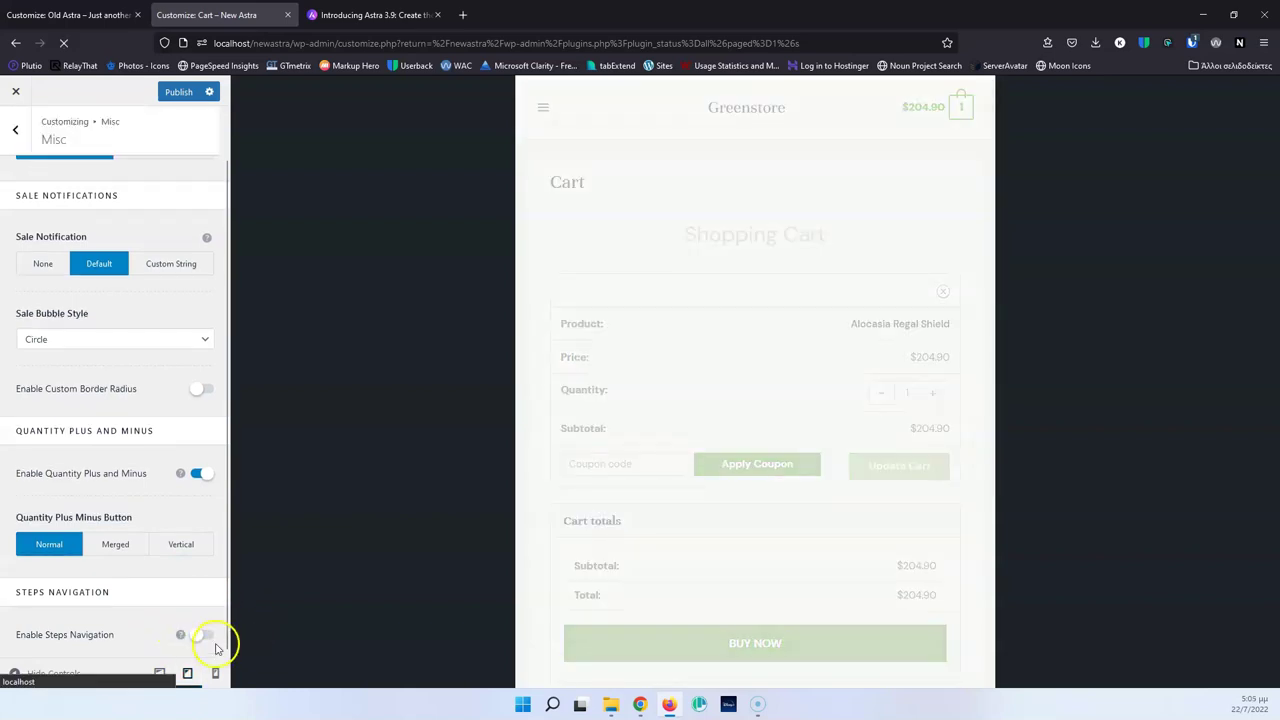
left_click(188, 674)
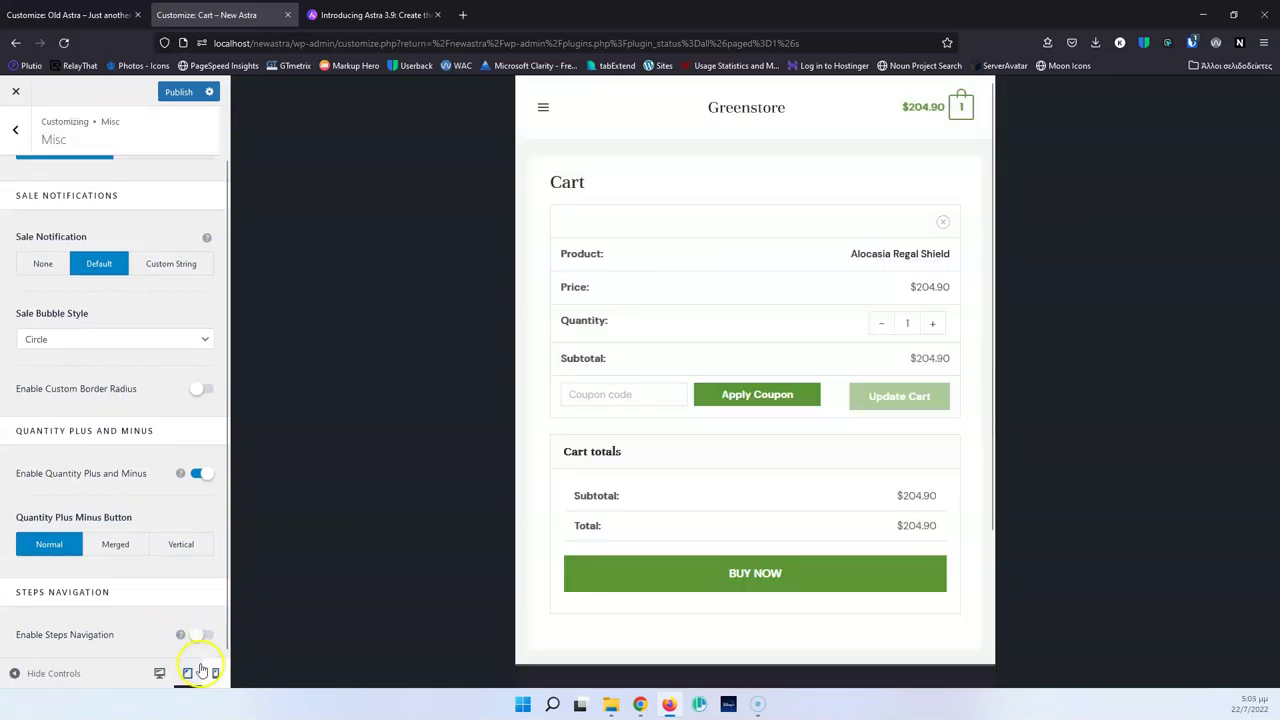
left_click(159, 673)
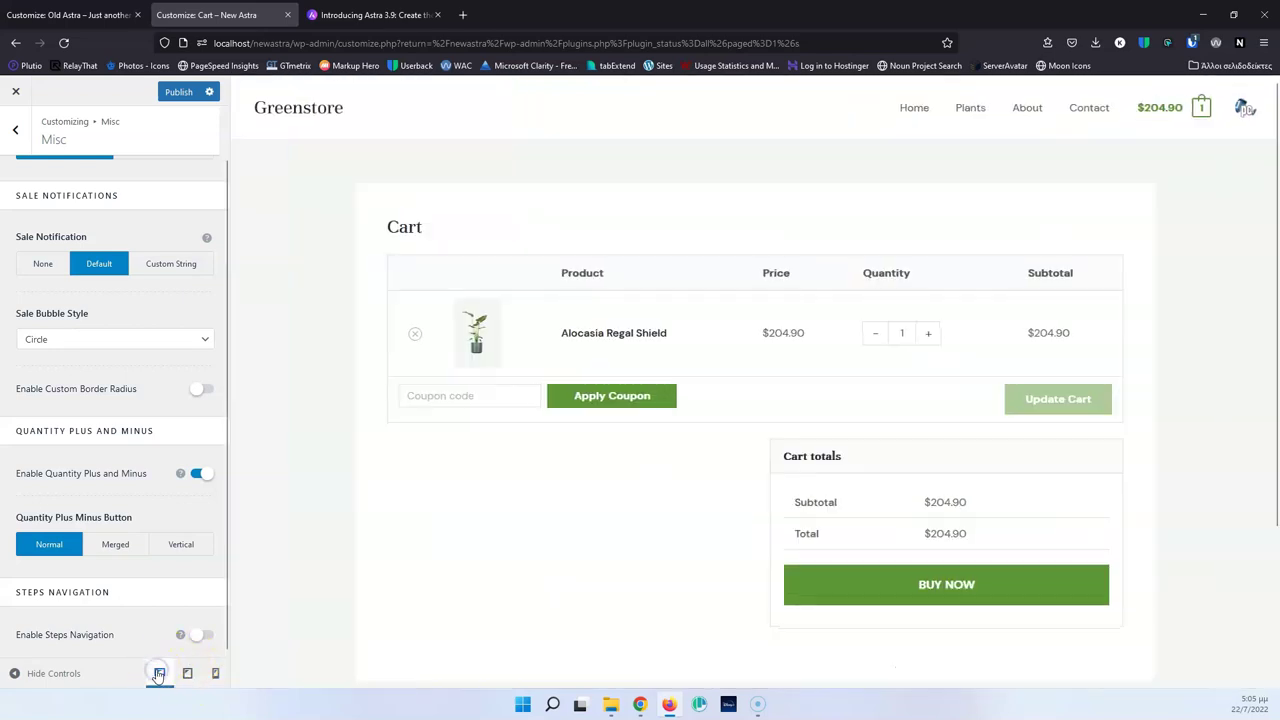
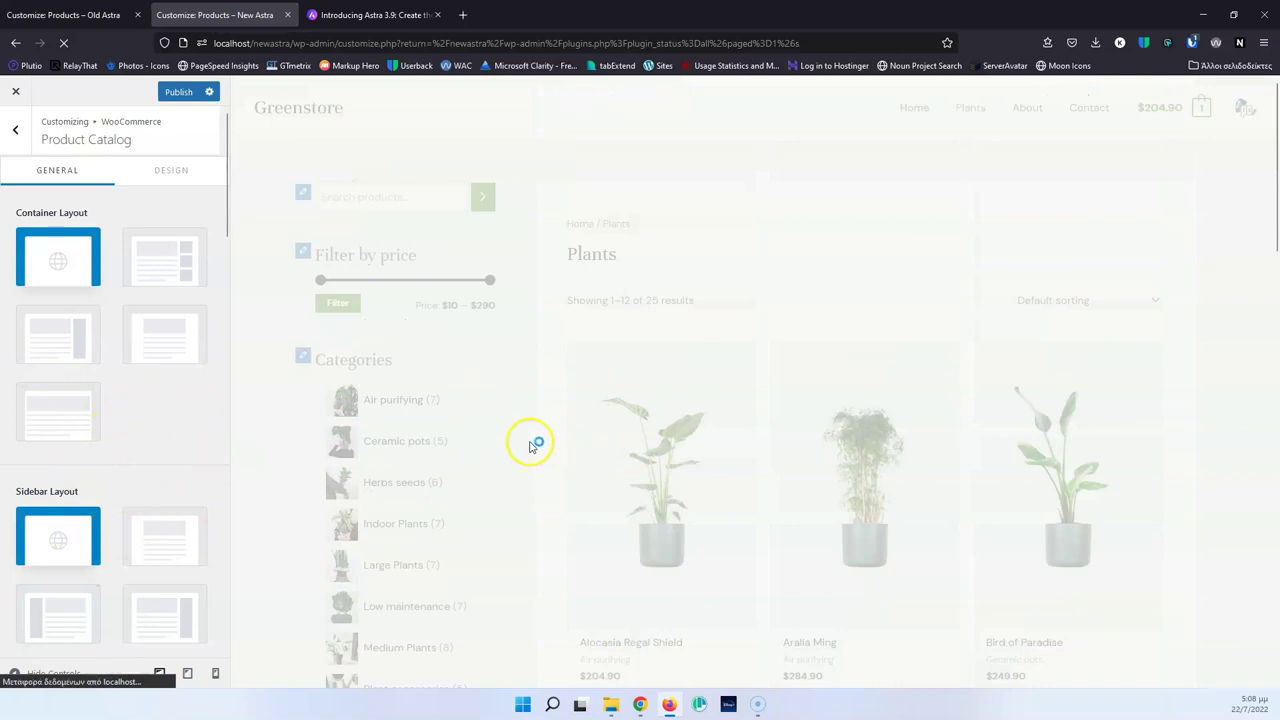
Step: Set the Product Catalog's Shop Card Design to the third design for New Astra's shop page
scroll(120, 449, "down", 3)
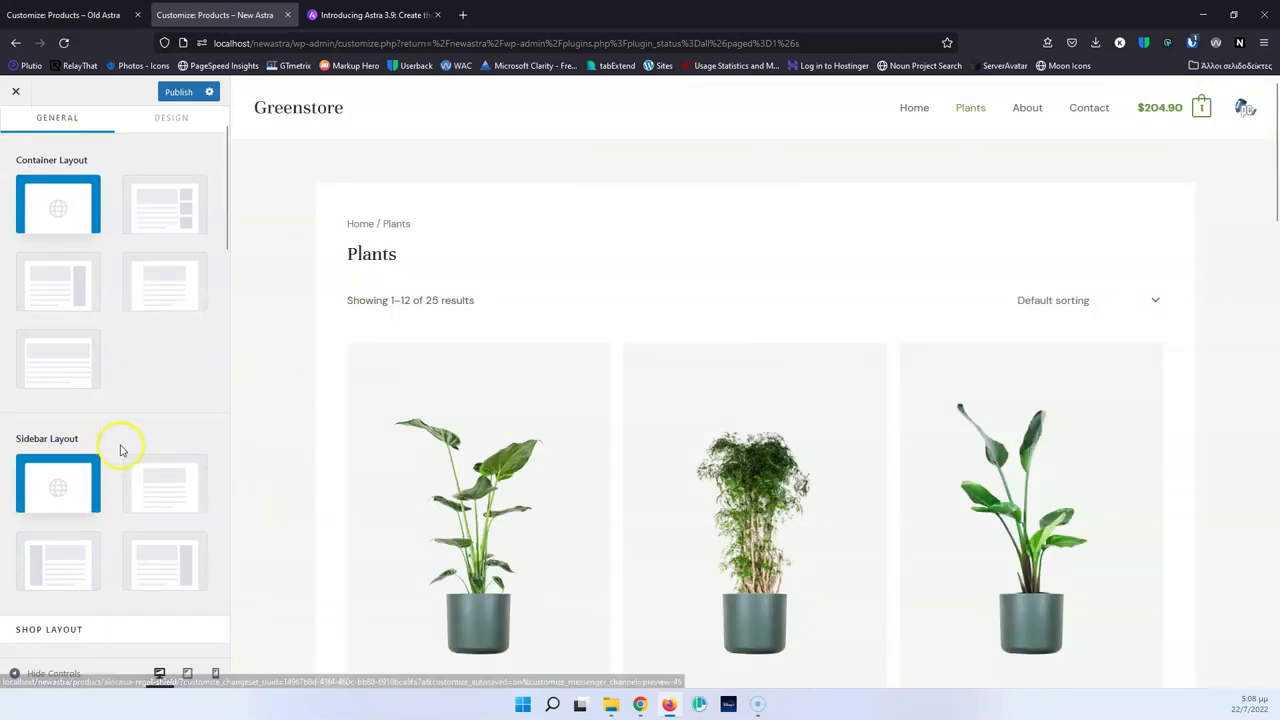
scroll(120, 449, "down", 1)
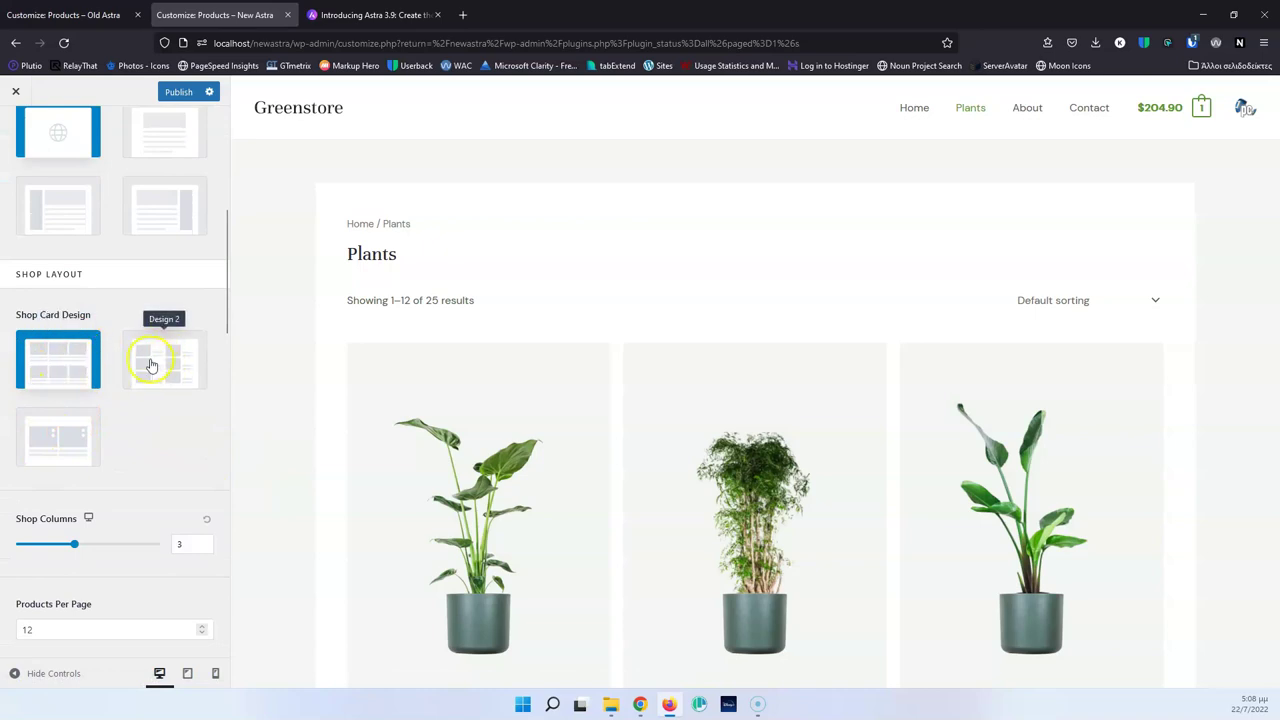
left_click(45, 440)
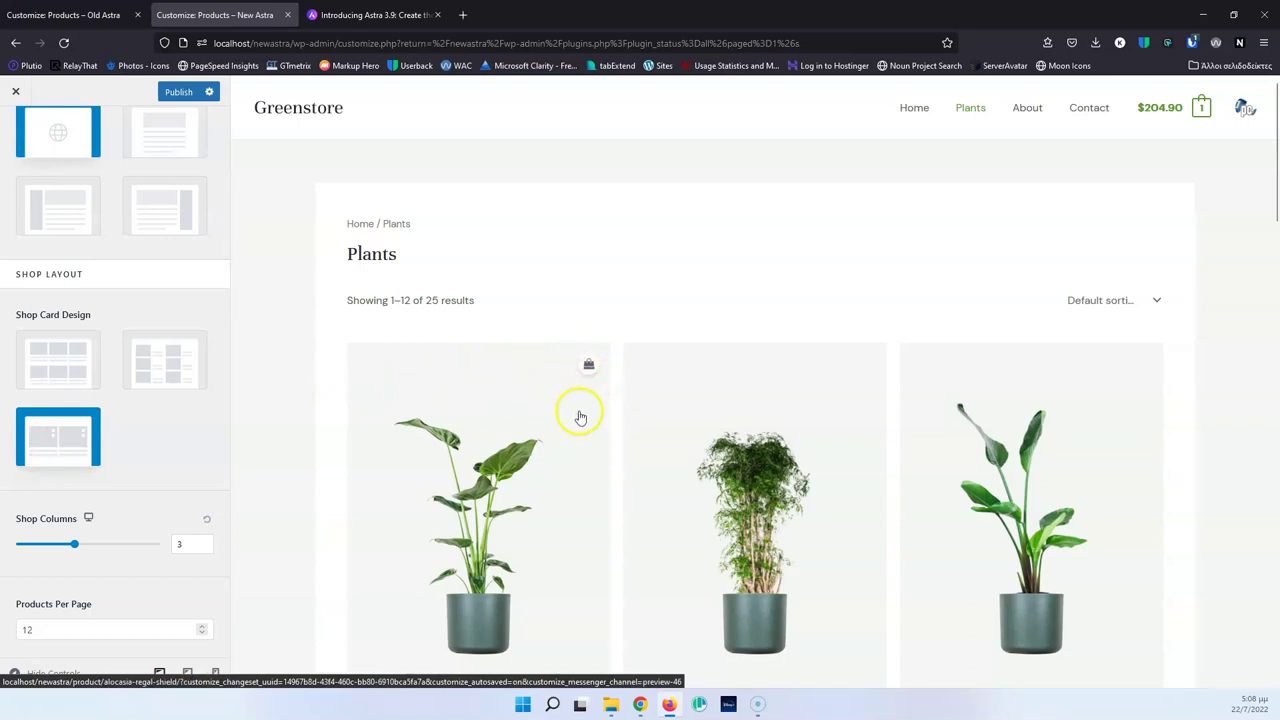
Step: Review the Product Catalog options down to Shop Structure Options and set the Sidebar Layout to a left sidebar
scroll(158, 428, "down", 3)
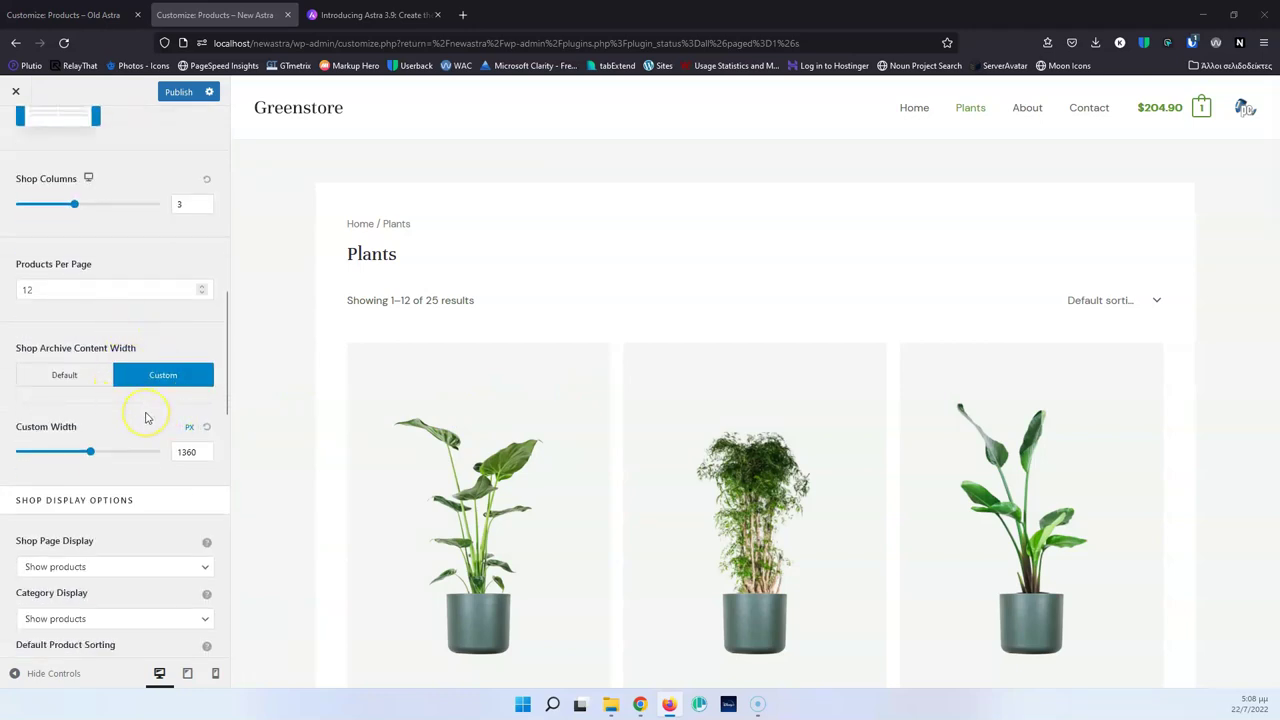
scroll(146, 418, "down", 5)
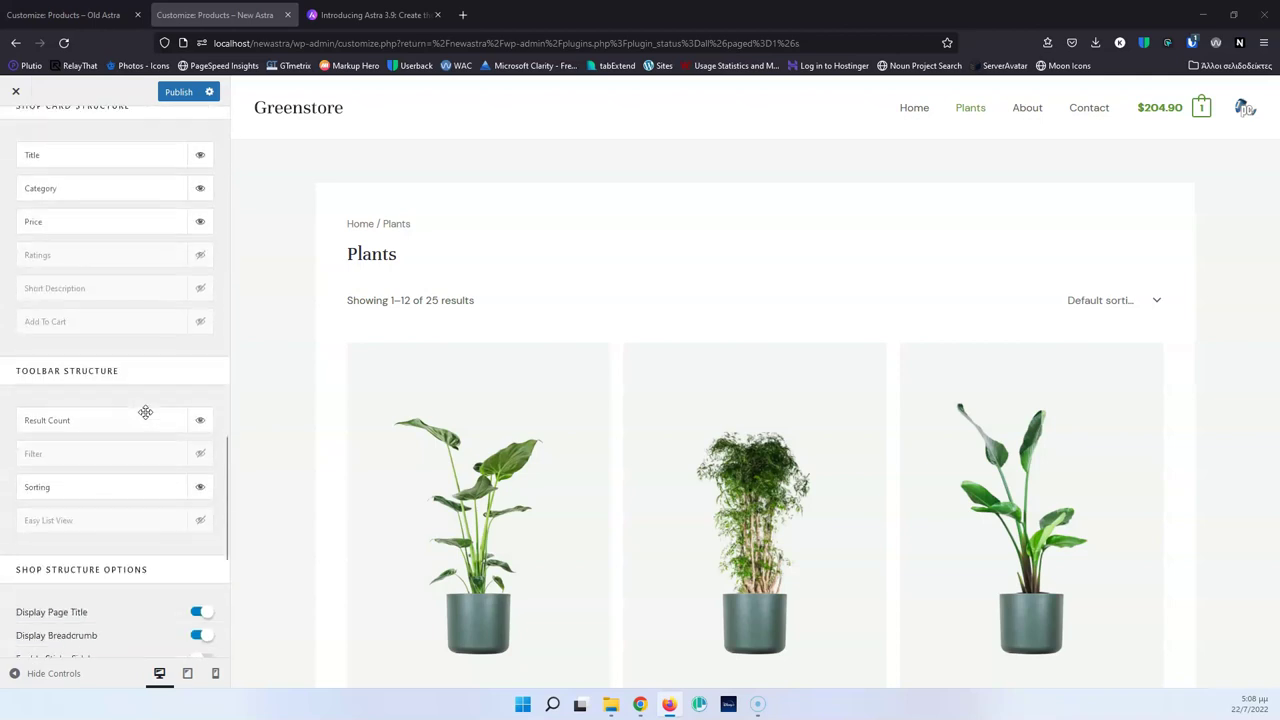
scroll(145, 412, "down", 1)
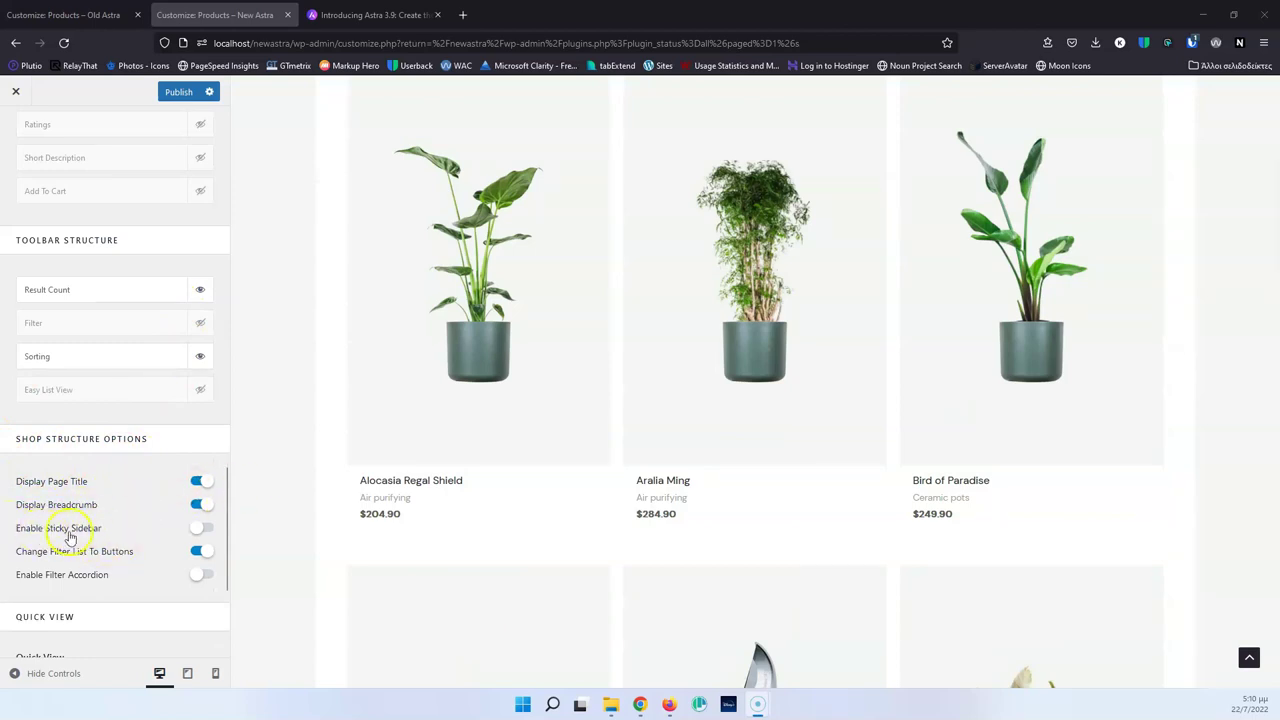
scroll(151, 366, "up", 15)
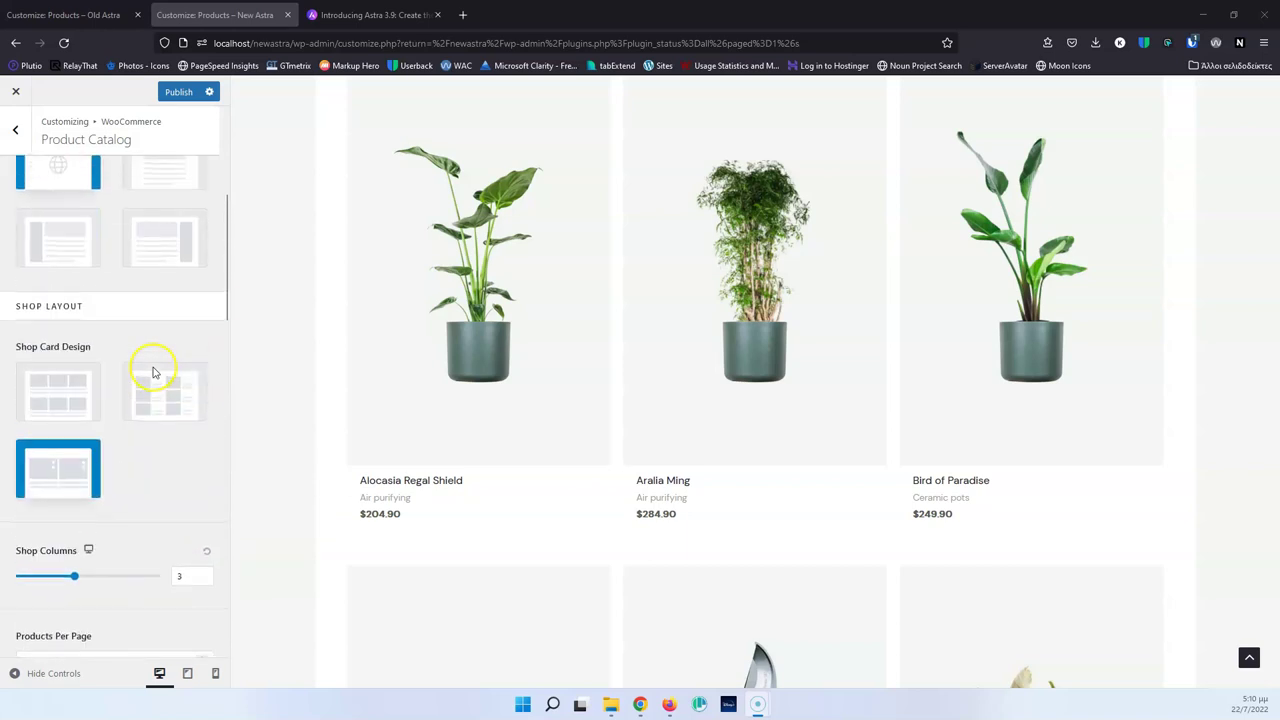
scroll(79, 366, "up", 3)
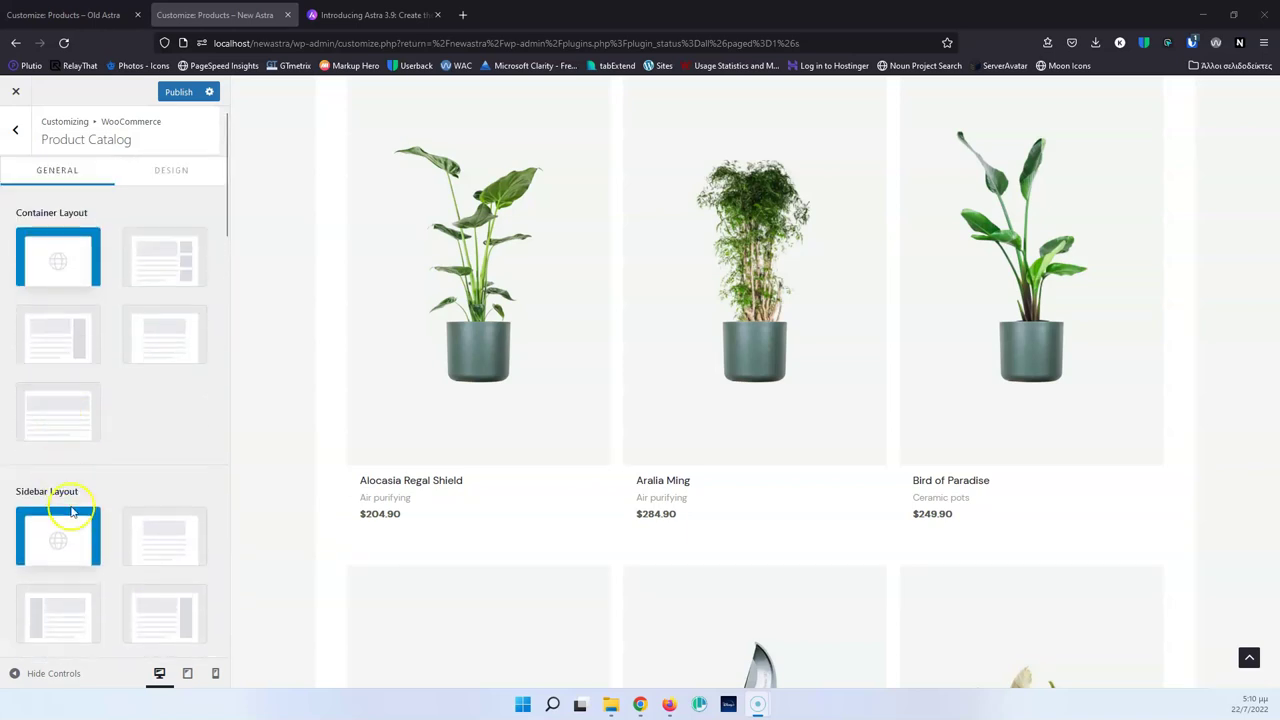
left_click(62, 613)
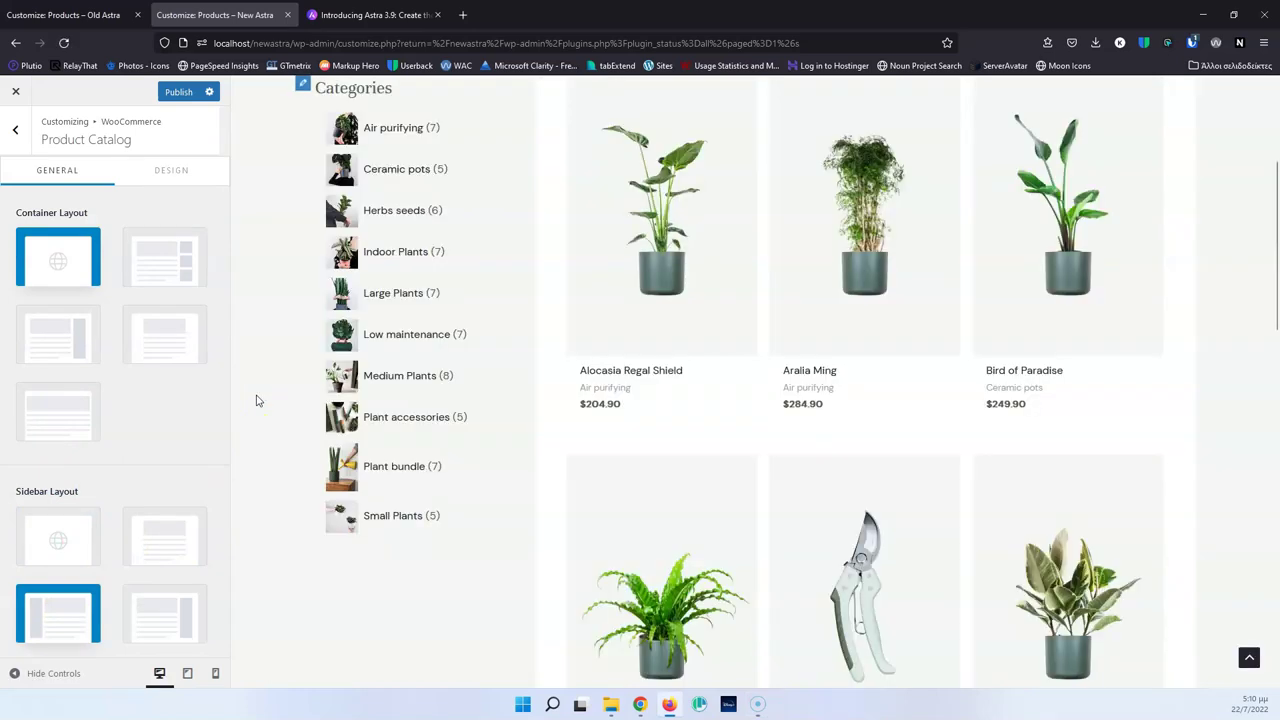
Step: Enable Sticky Sidebar in Shop Structure Options and check its behaviour along the Plants page in the preview
scroll(140, 502, "down", 15)
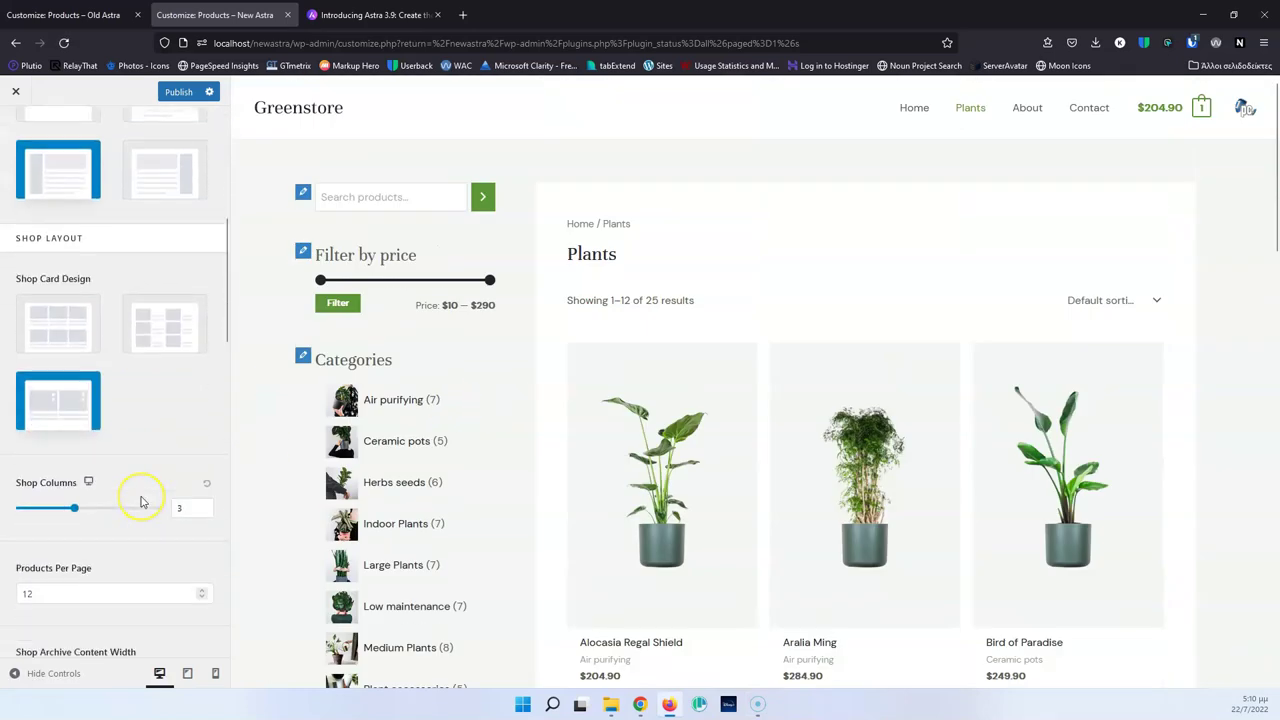
scroll(141, 502, "down", 10)
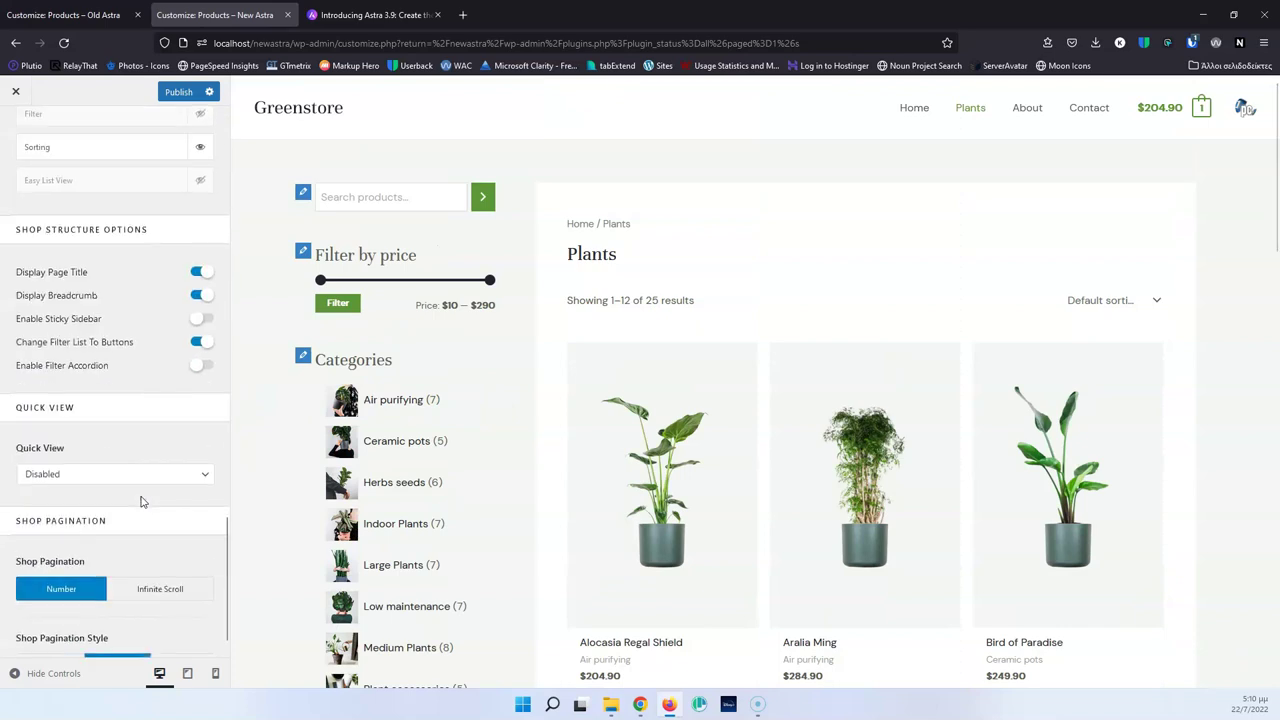
left_click(203, 320)
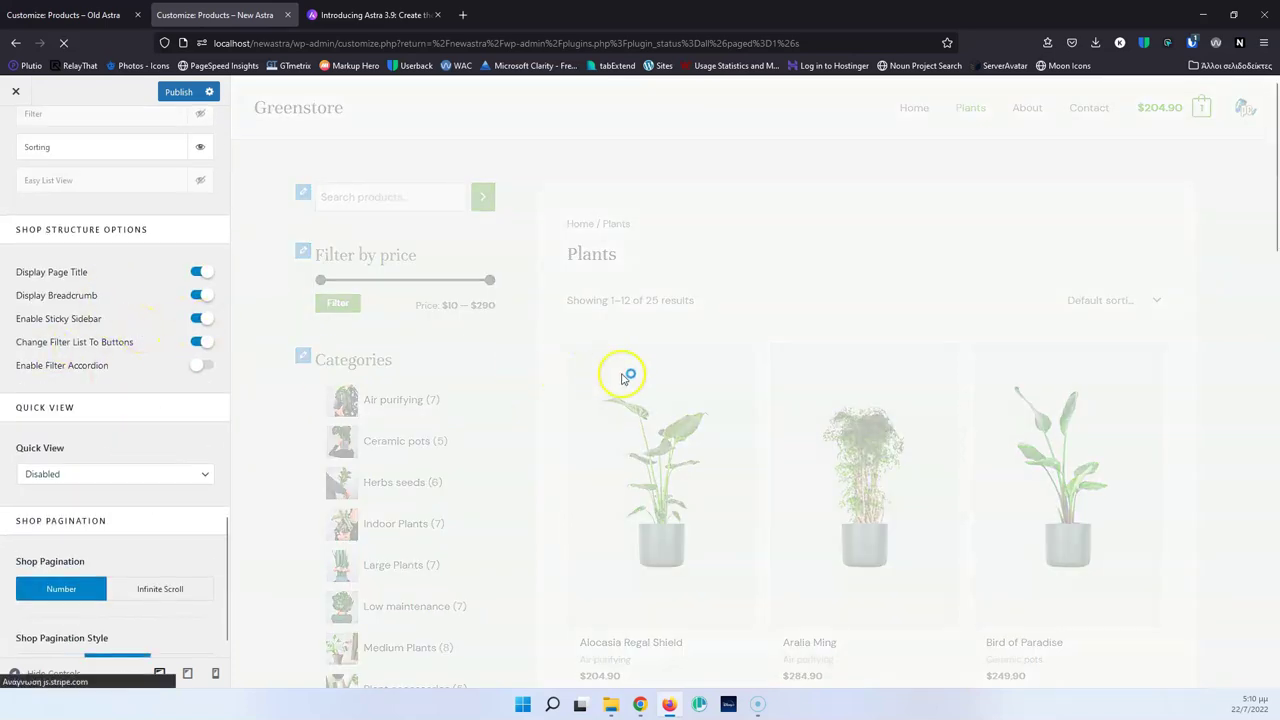
scroll(508, 408, "down", 10)
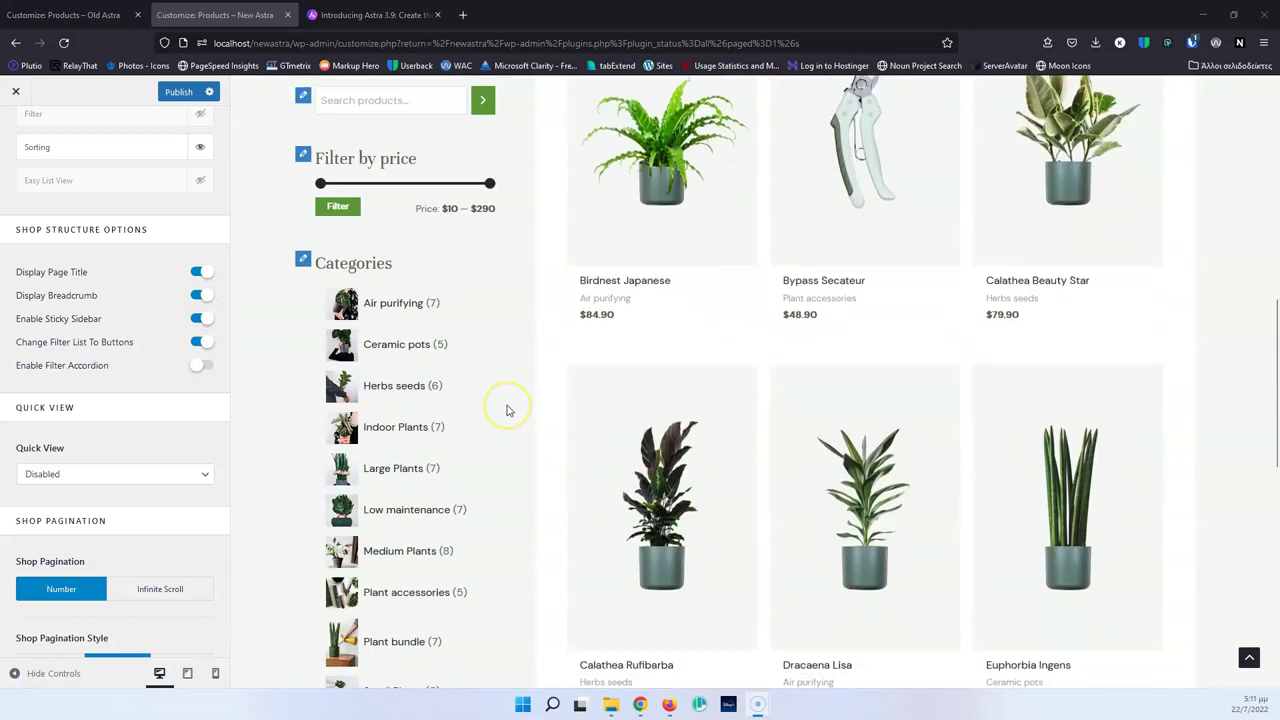
scroll(508, 410, "up", 12)
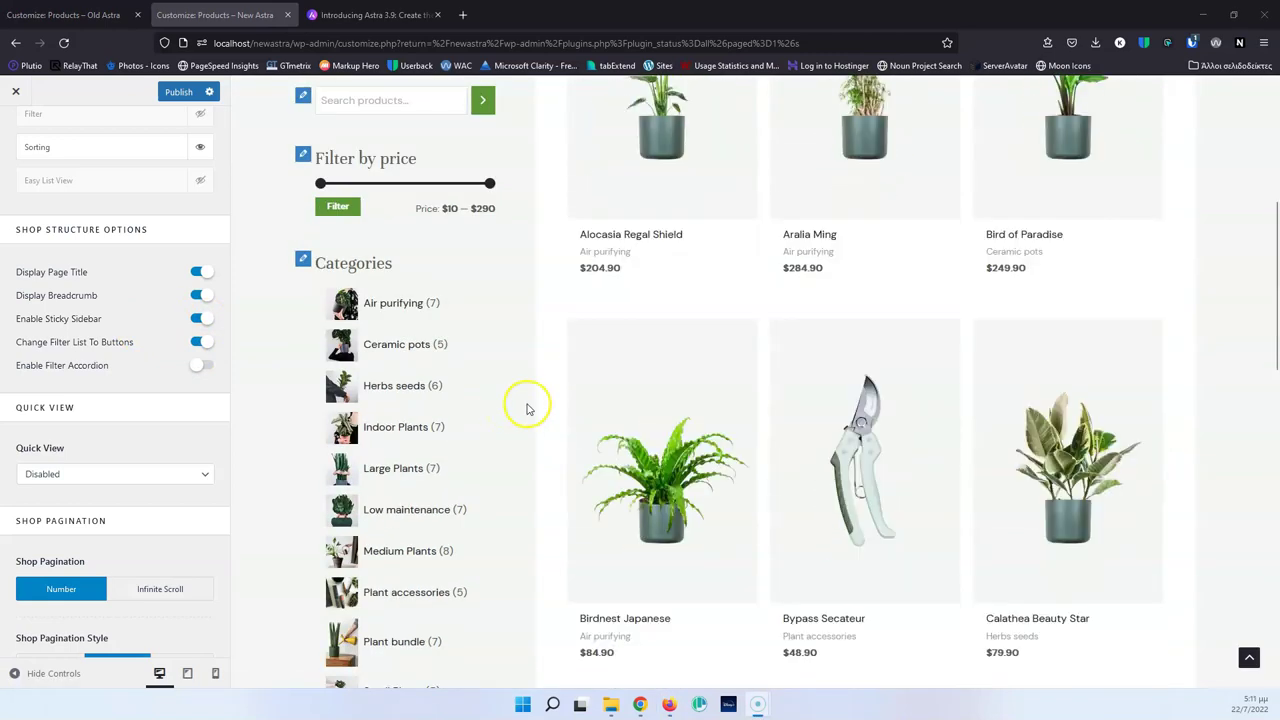
scroll(525, 340, "down", 8)
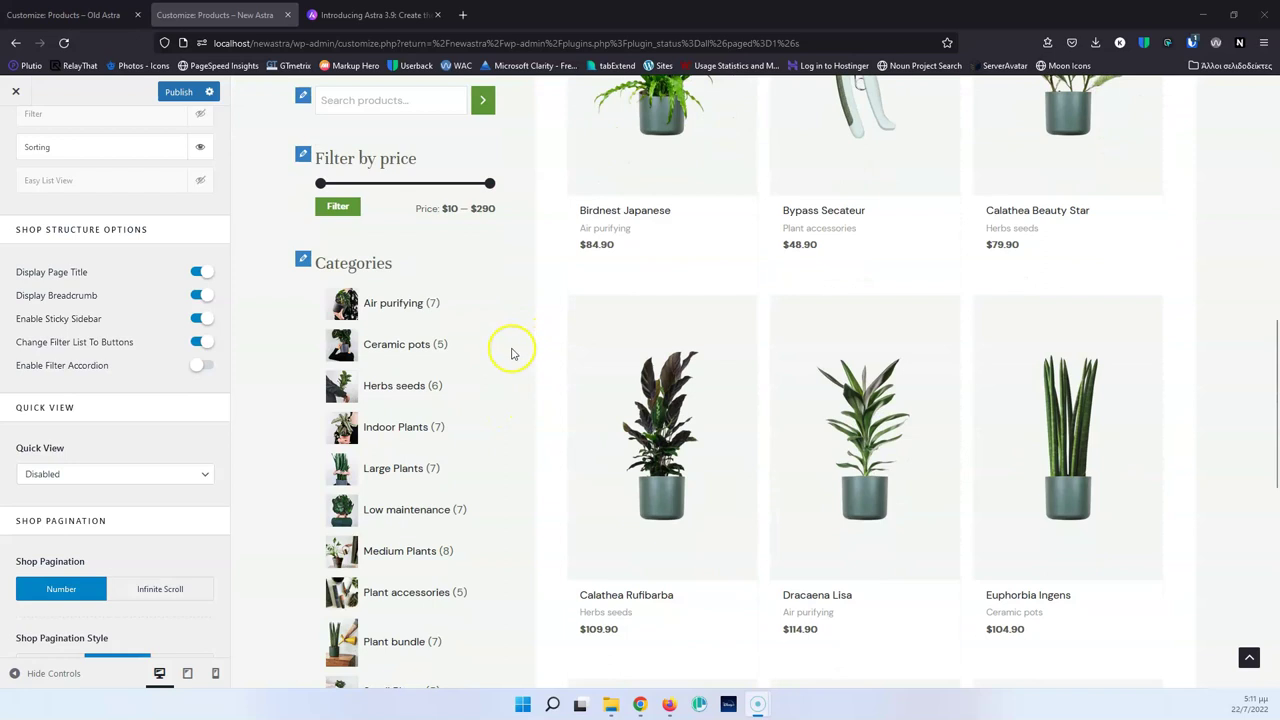
scroll(514, 349, "up", 8)
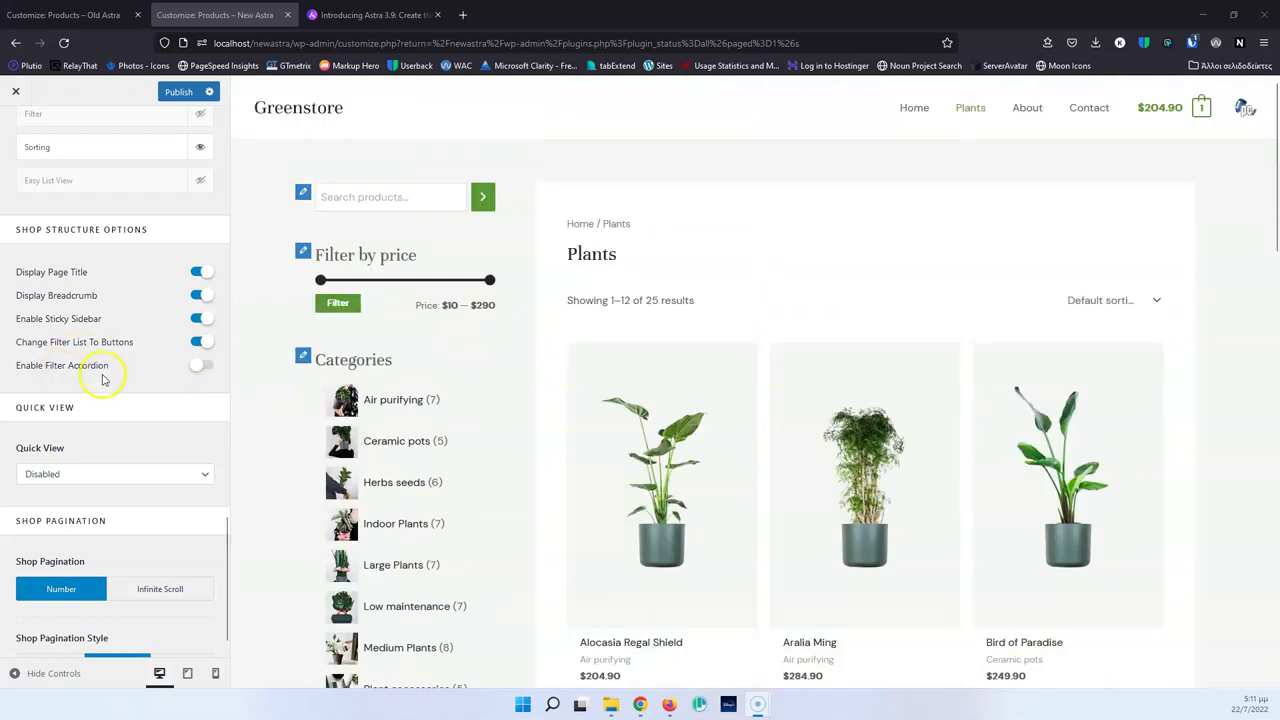
Step: Turn on Enable Filter Accordion for the shop sidebar in Shop Structure Options
left_click(205, 367)
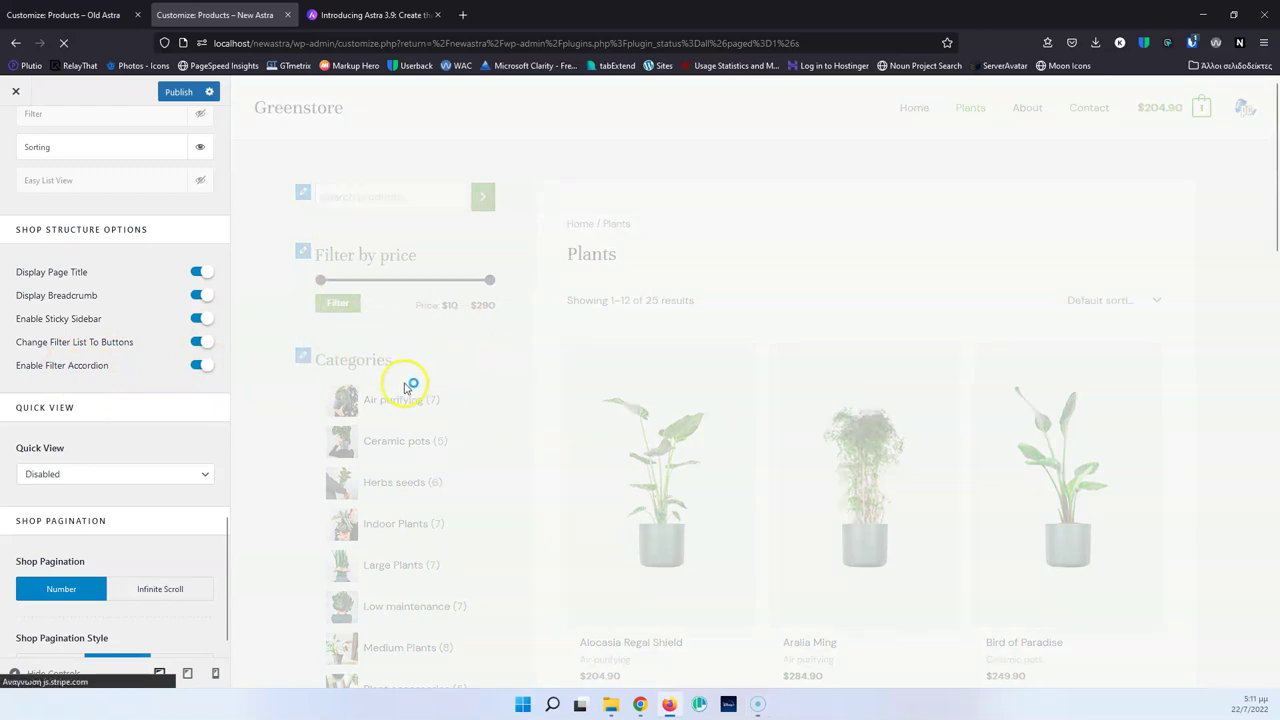
Step: Test the Categories filter accordion in the Plants page preview by collapsing and re-expanding it
left_click(489, 380)
left_click(489, 381)
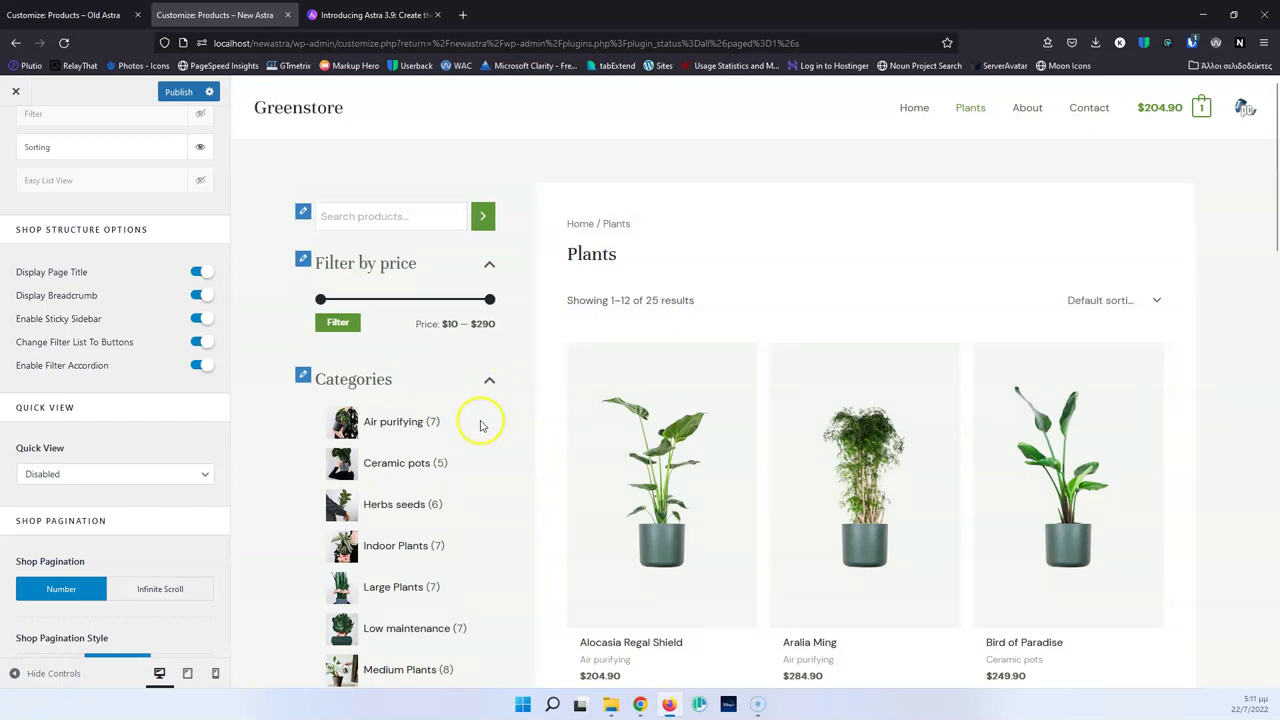
scroll(200, 477, "down", 1)
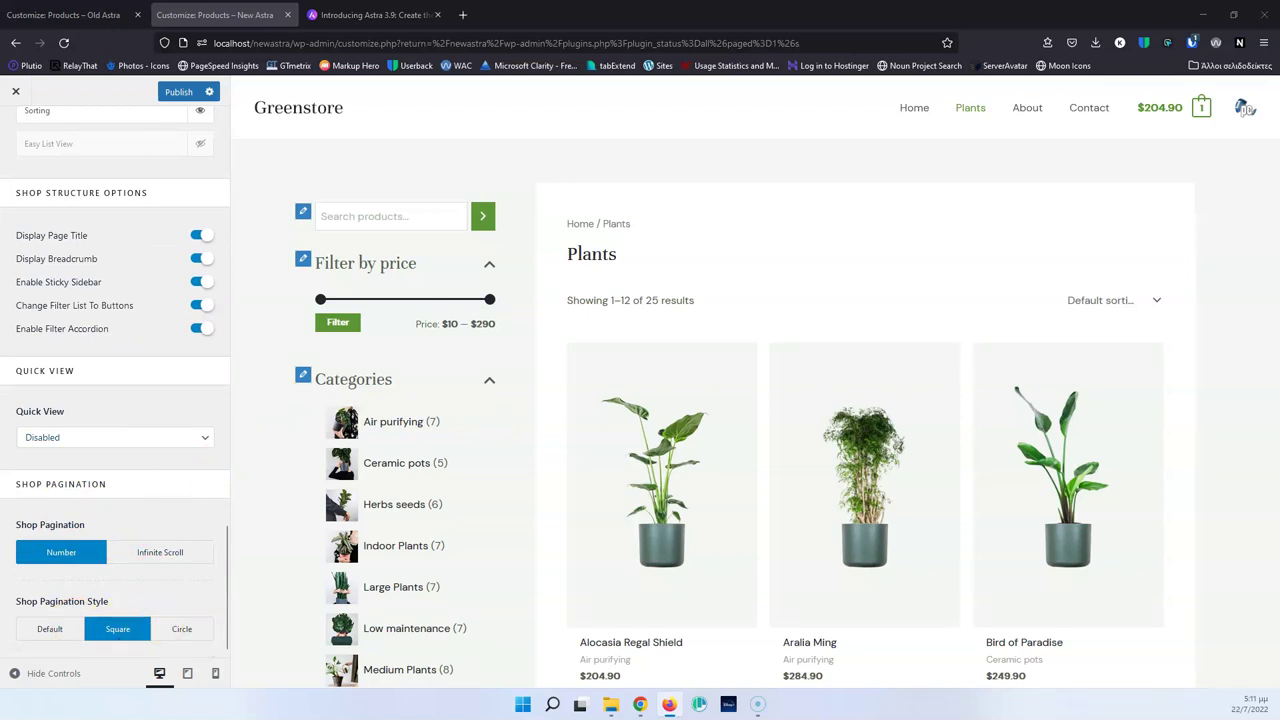
Step: Switch to Old Astra and review its Product Catalog options from the shop product structure through Product Styling, Button and Pagination
key("ctrl+Page_Up")
scroll(106, 389, "down", 5)
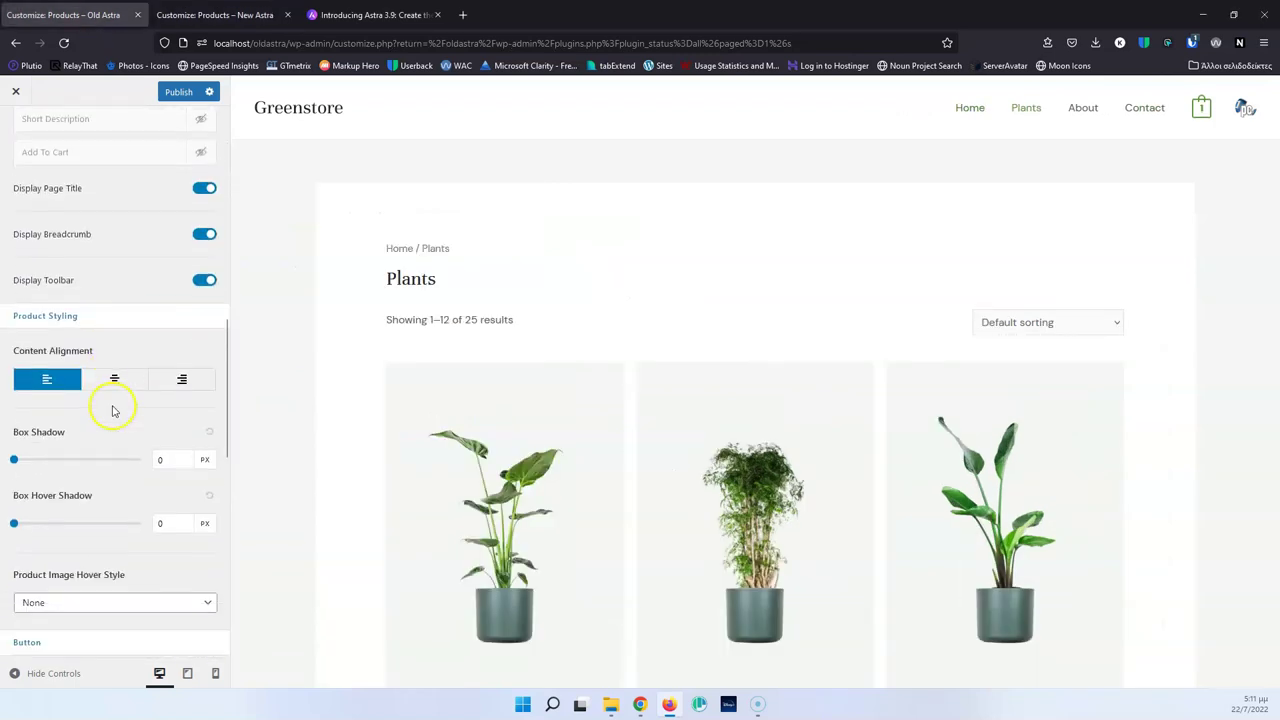
scroll(112, 410, "down", 3)
scroll(149, 432, "up", 2)
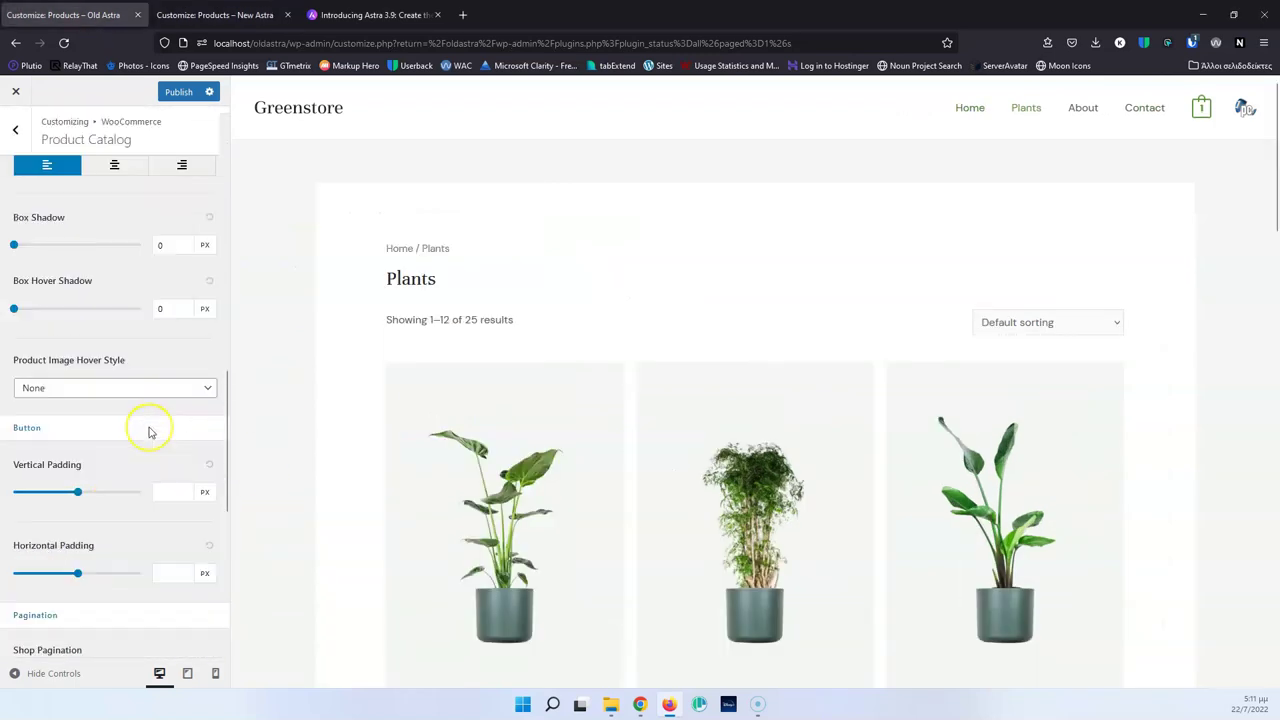
scroll(149, 432, "up", 3)
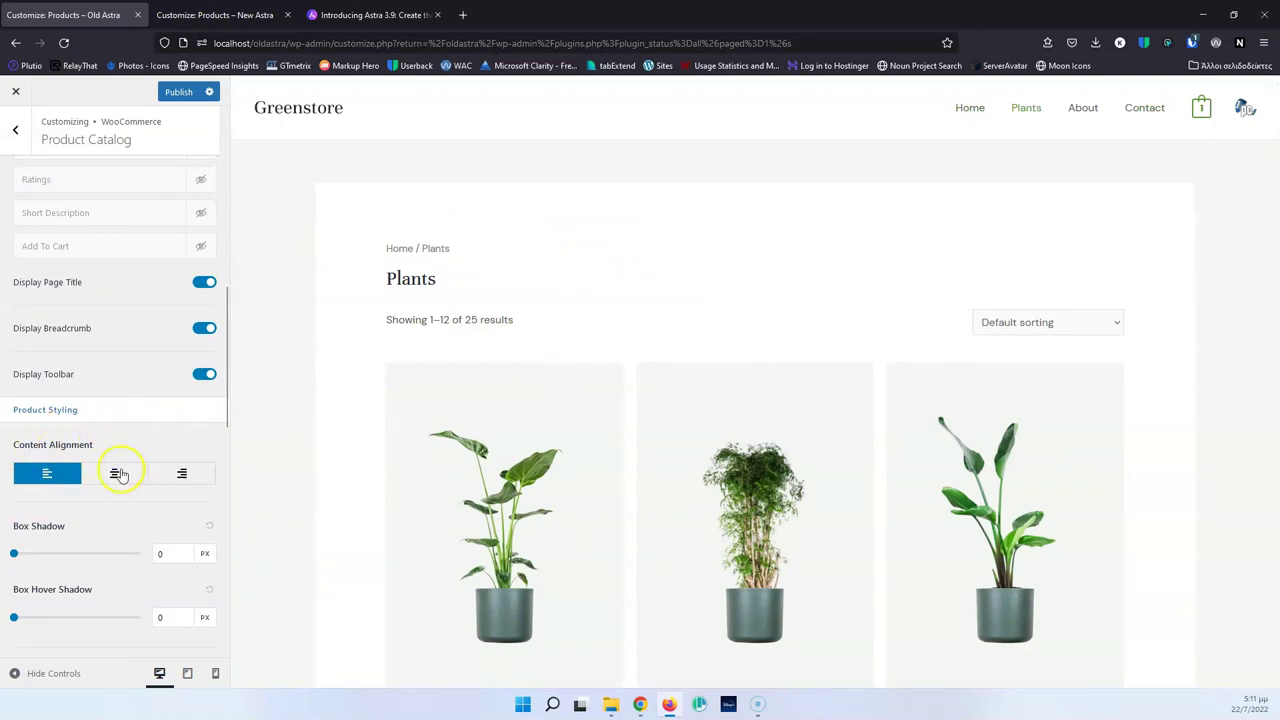
scroll(42, 530, "up", 1)
scroll(128, 571, "down", 3)
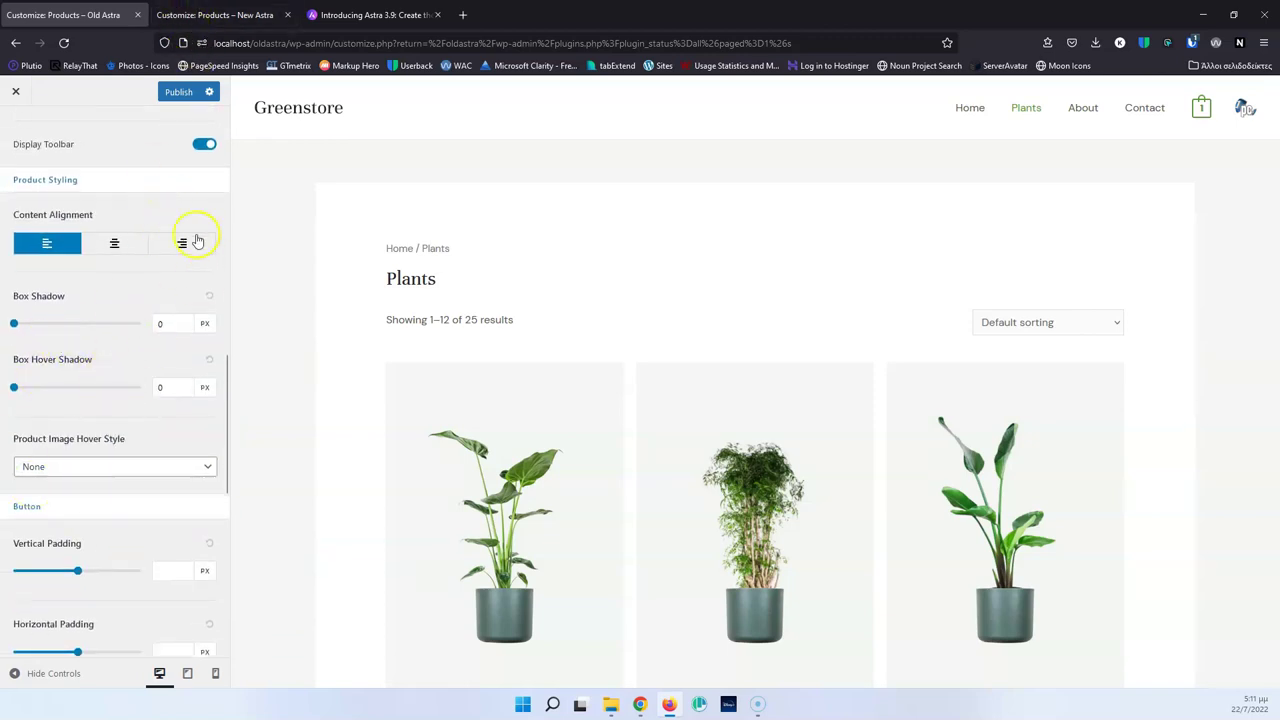
Step: Return to New Astra and examine the Product Catalog's design settings for general colors, shop card styling and general fonts
left_click(200, 14)
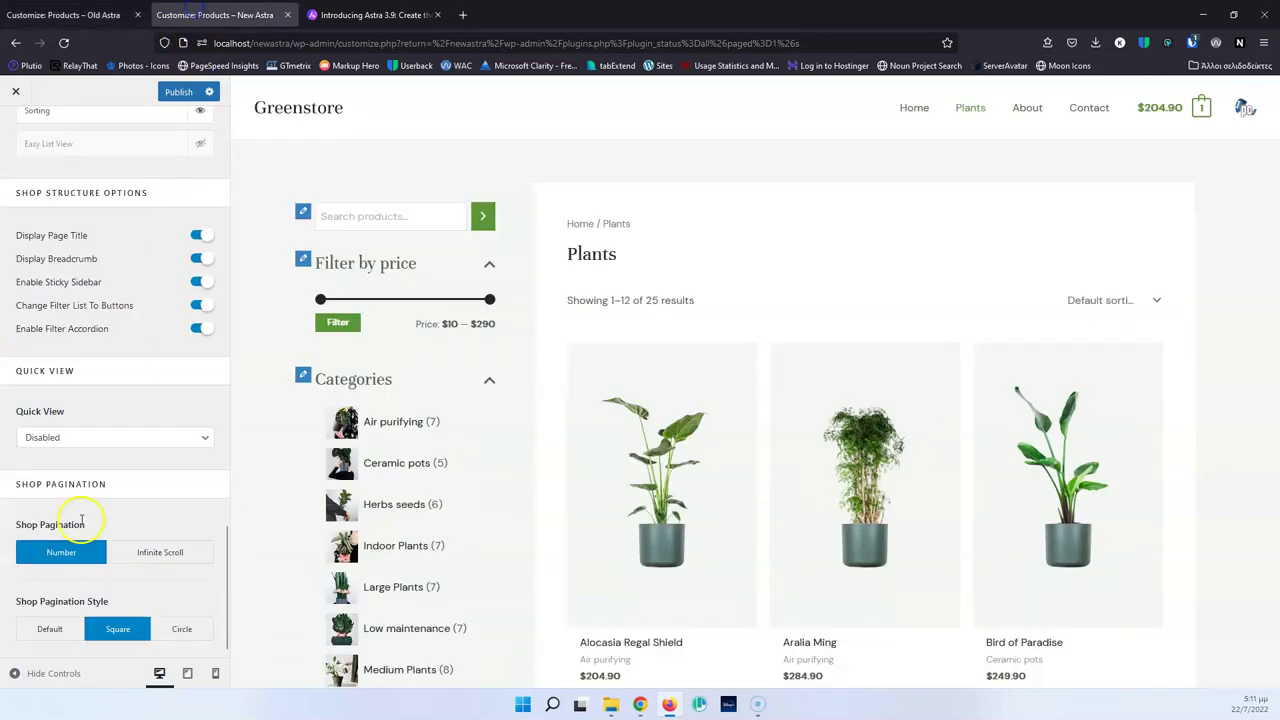
scroll(106, 500, "up", 10)
scroll(106, 505, "up", 3)
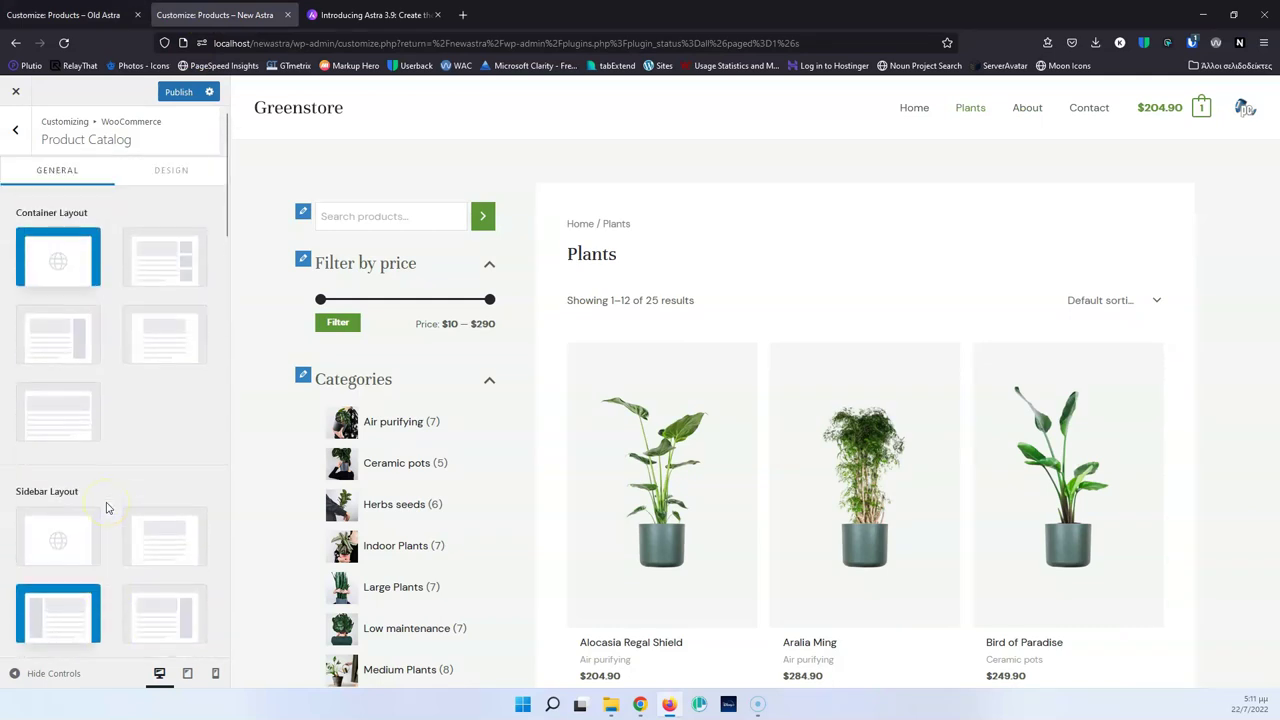
left_click(172, 170)
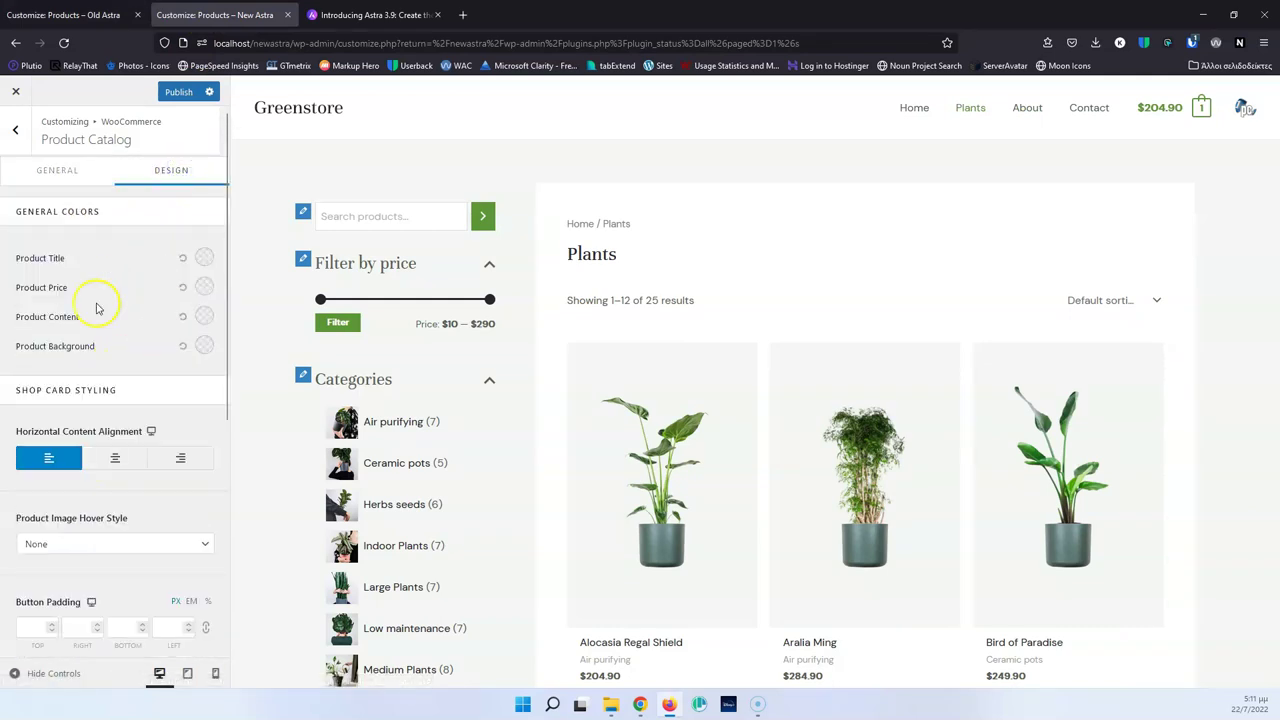
scroll(168, 500, "down", 4)
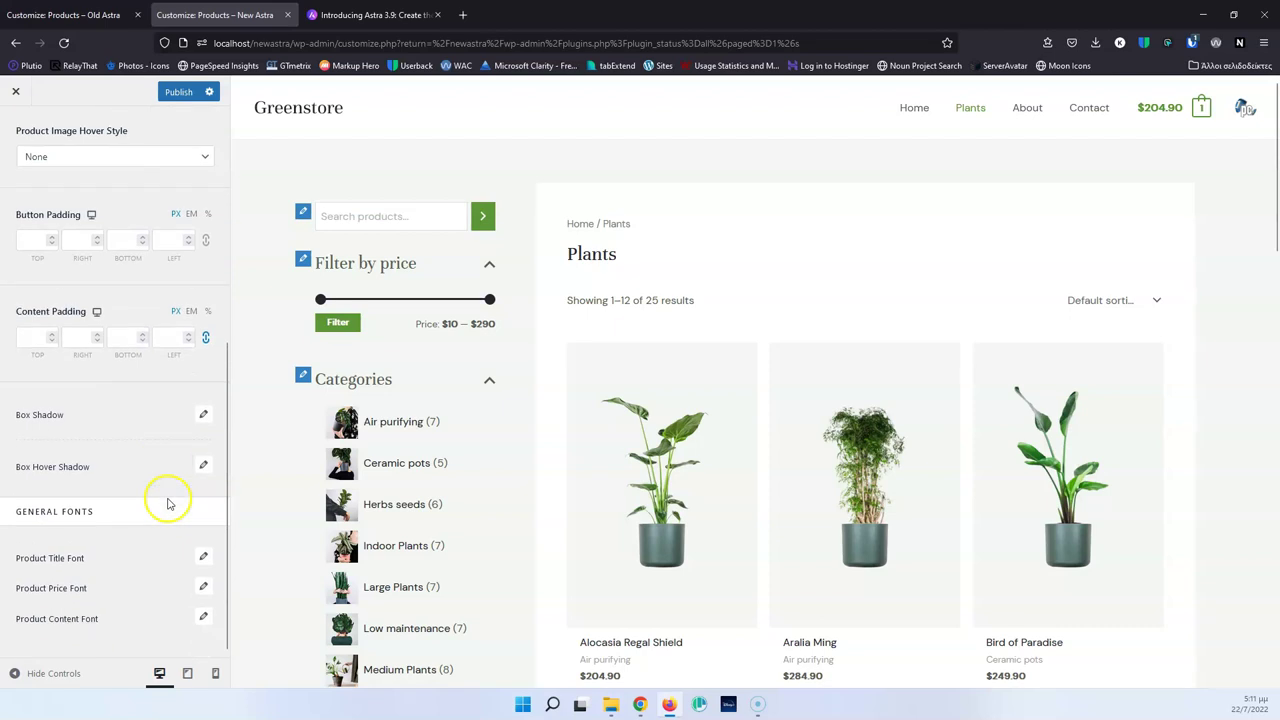
scroll(94, 578, "up", 4)
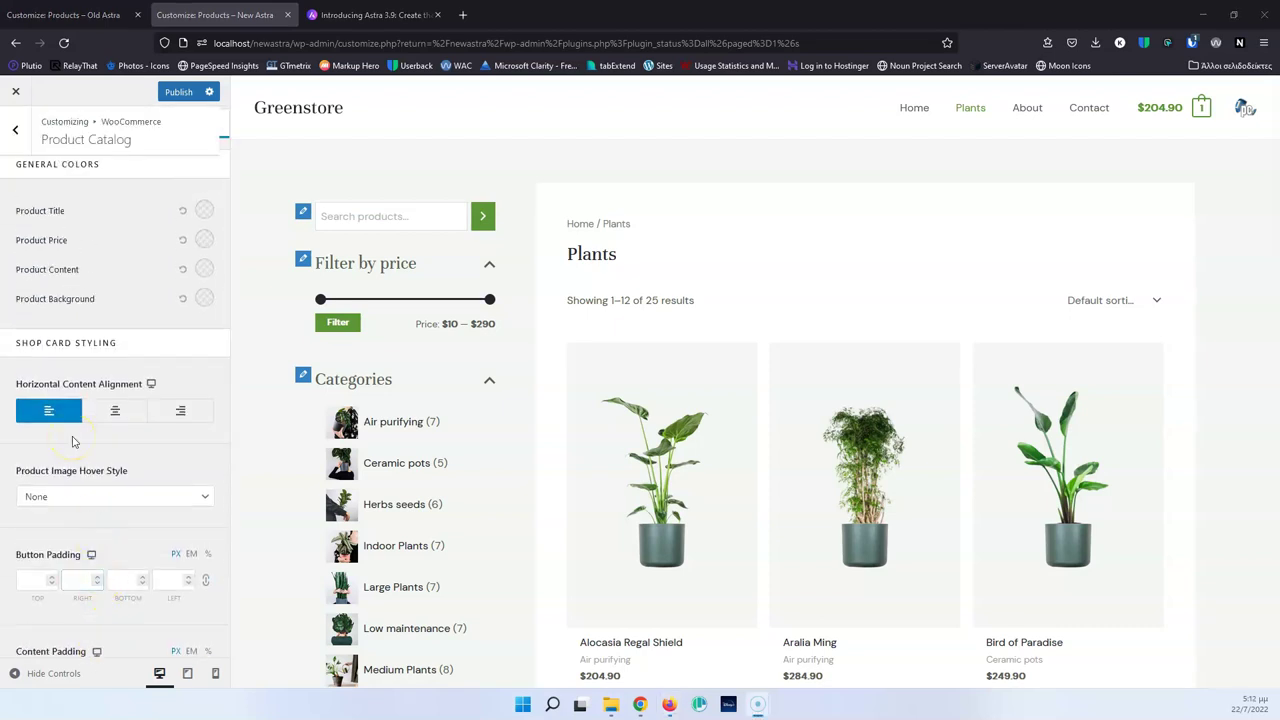
scroll(72, 441, "up", 1)
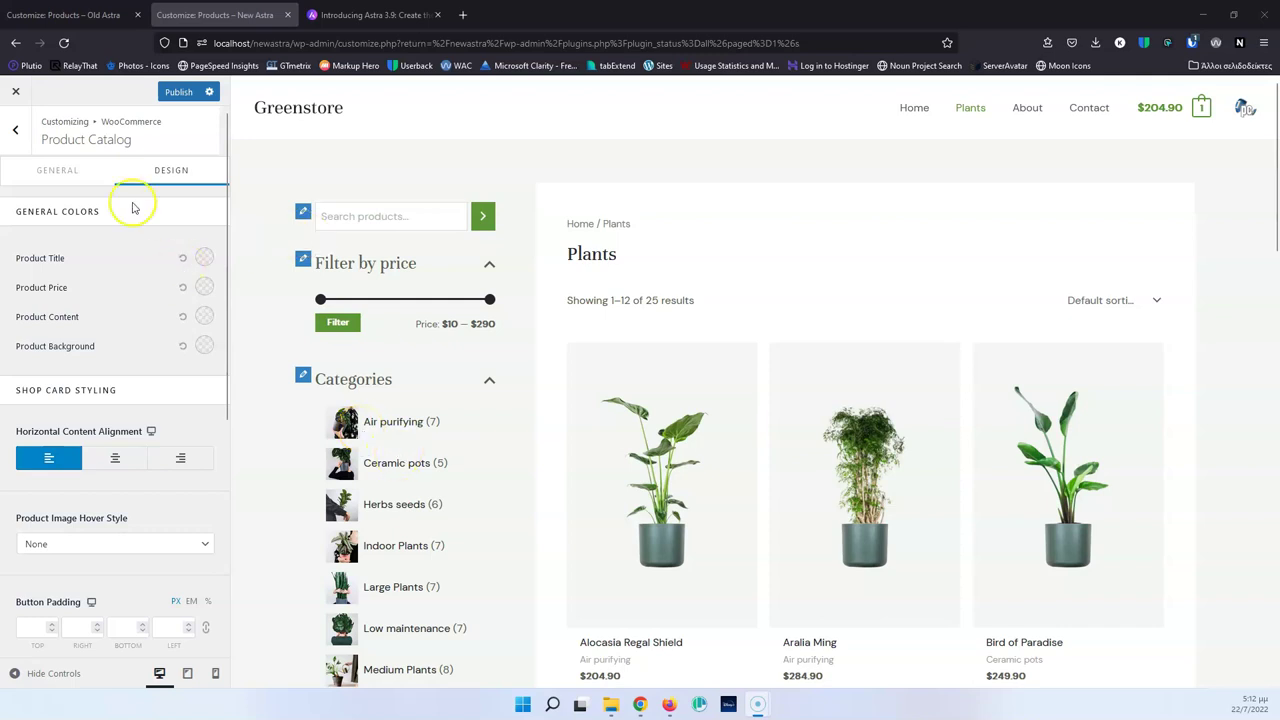
Step: Look over New Astra's general Product Catalog options once more and return to the design settings
left_click(77, 172)
scroll(101, 384, "down", 5)
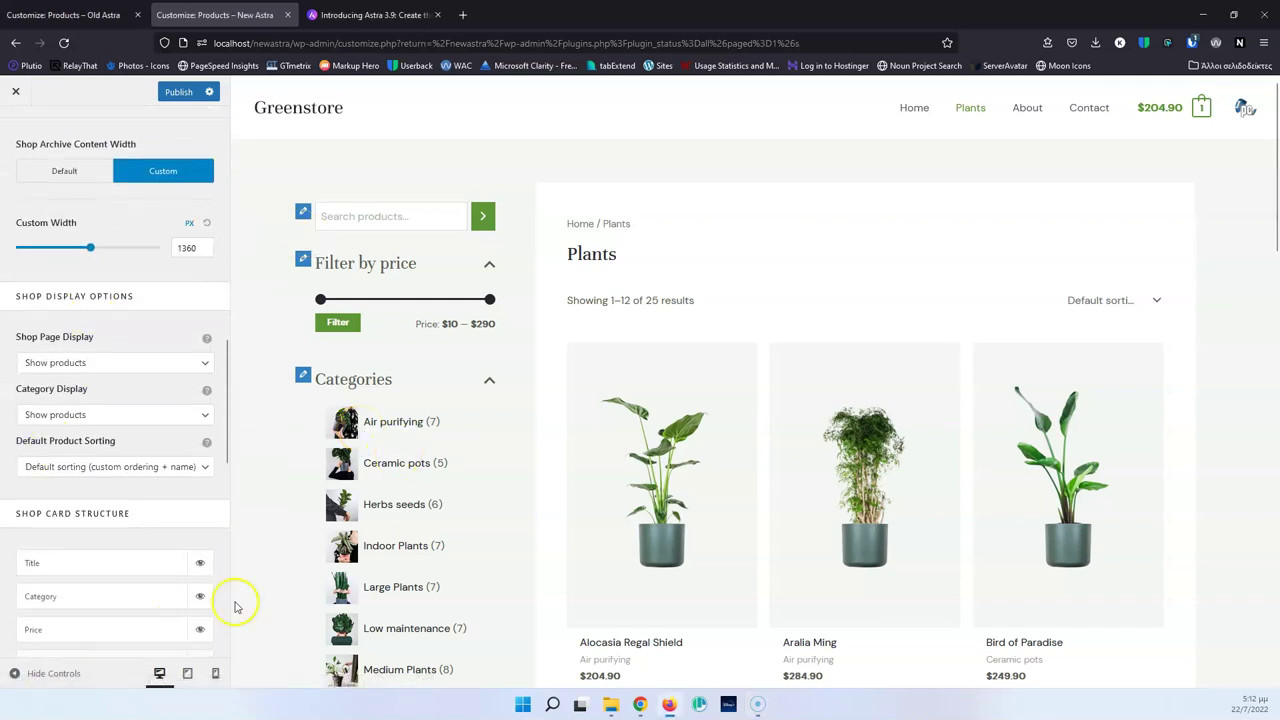
scroll(129, 486, "up", 5)
left_click(174, 171)
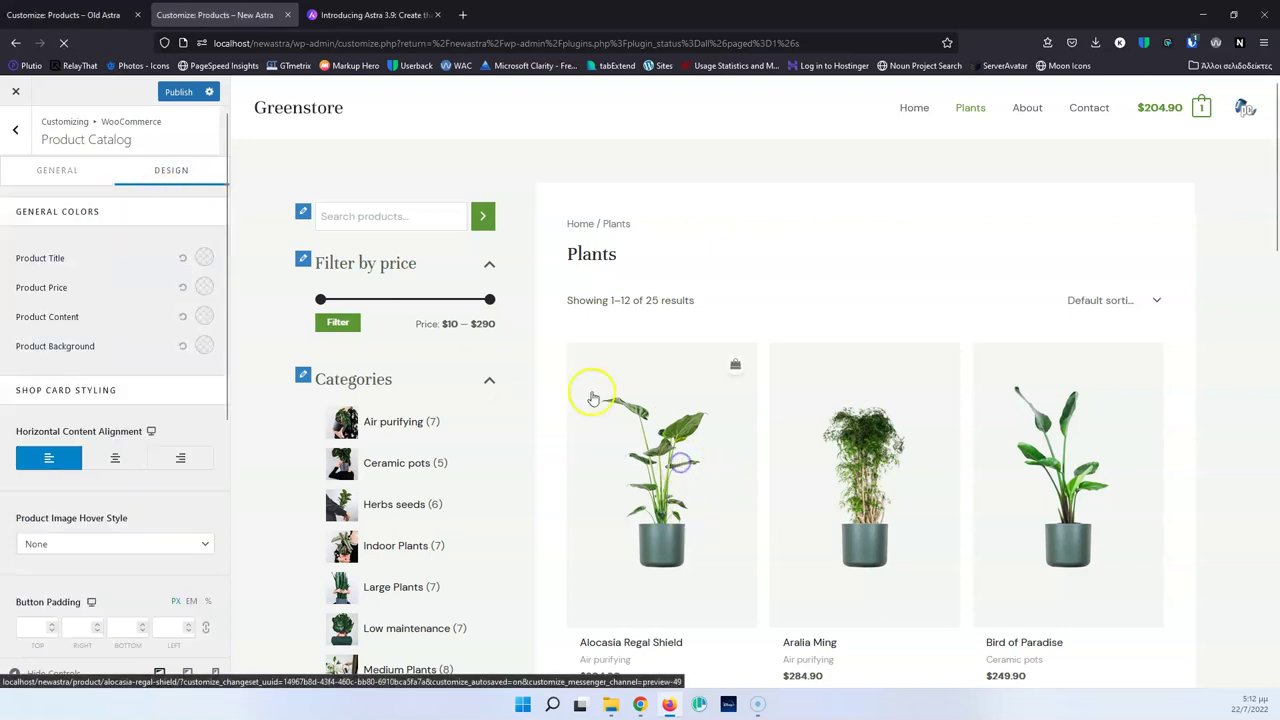
Step: Load the Alocasia Regal Shield product page in the Old Astra preview and compare it with New Astra's product page
key("ctrl+Page_Up")
left_click(474, 437)
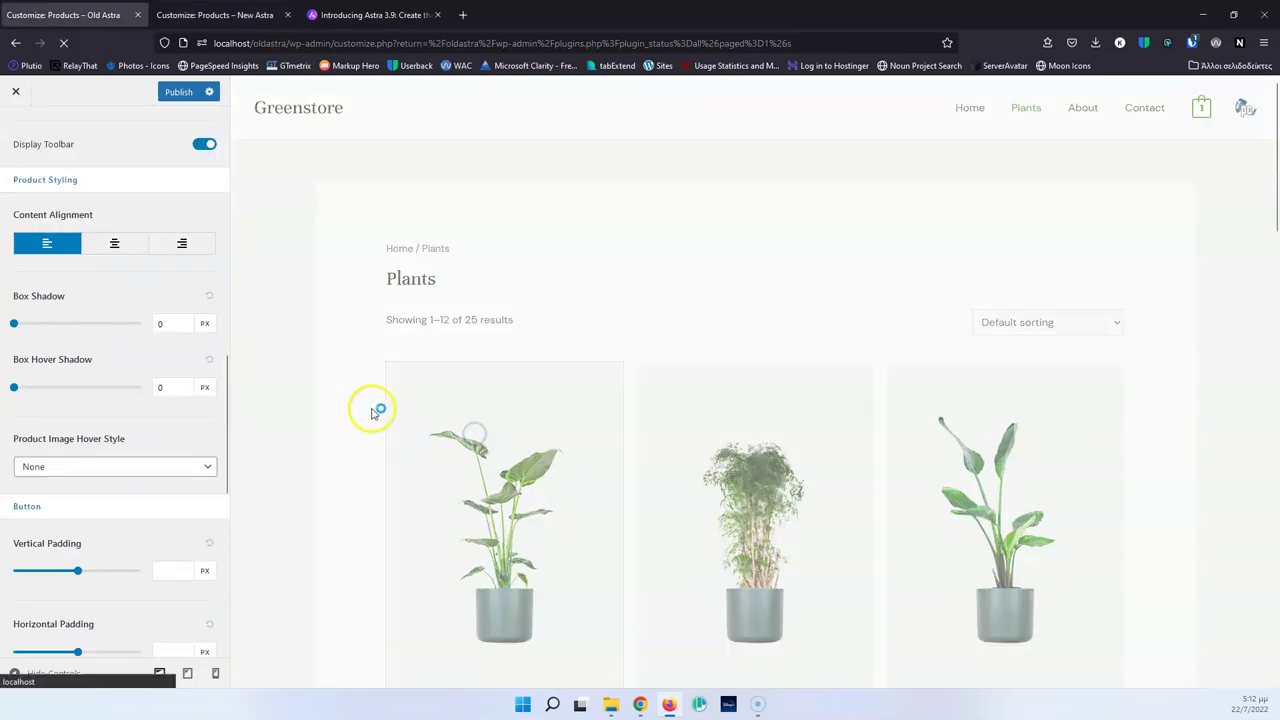
left_click(255, 15)
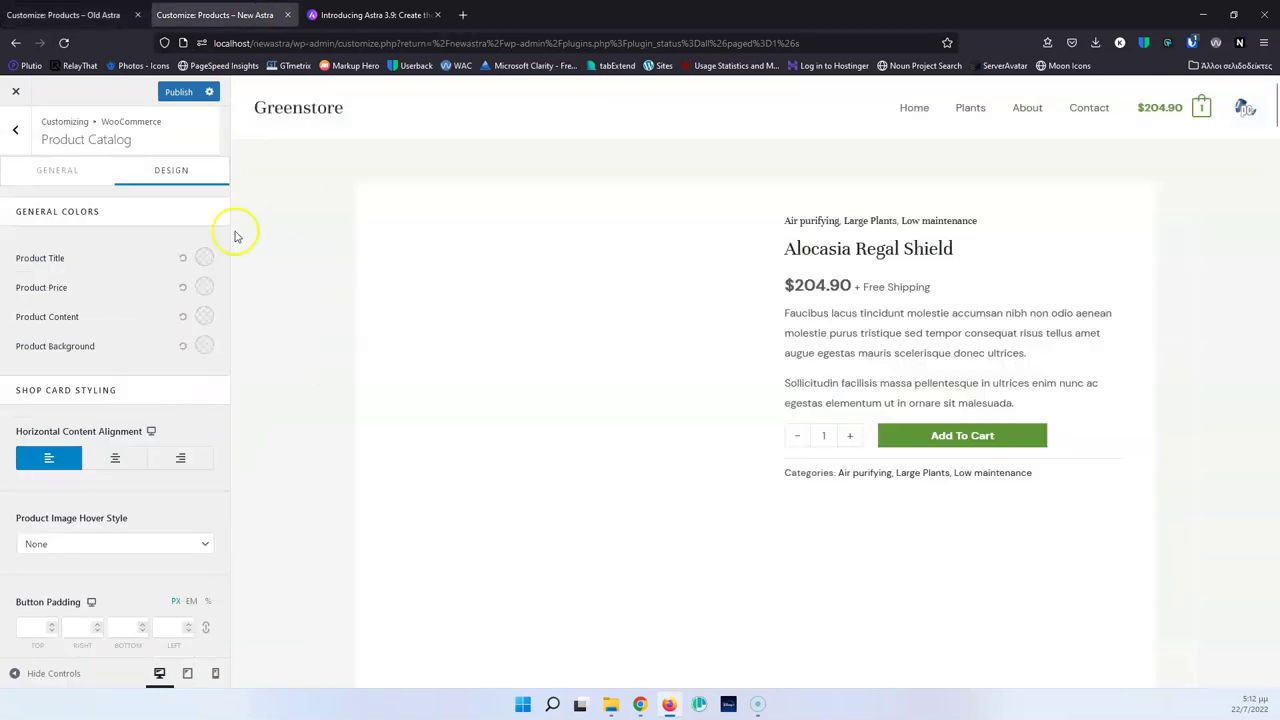
left_click(63, 14)
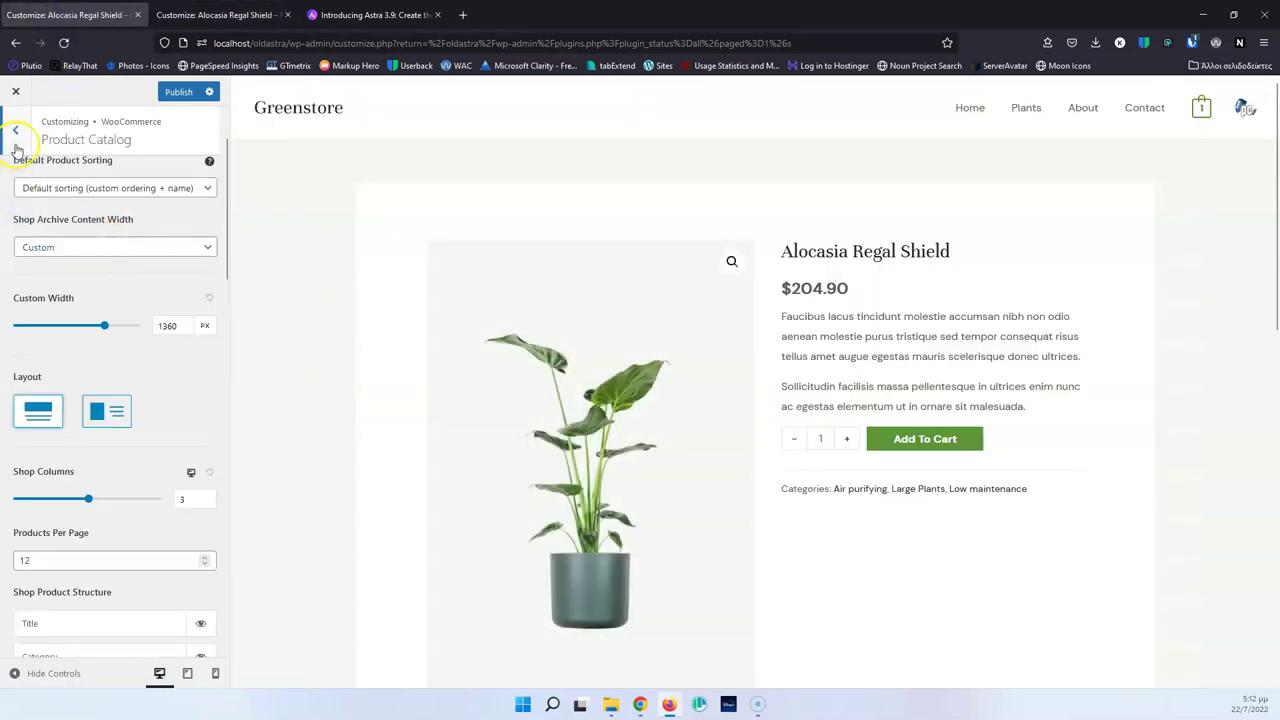
Step: Leave the Product Catalog and open the Single Product settings in both the Old Astra and New Astra customizers
left_click(15, 140)
left_click(84, 258)
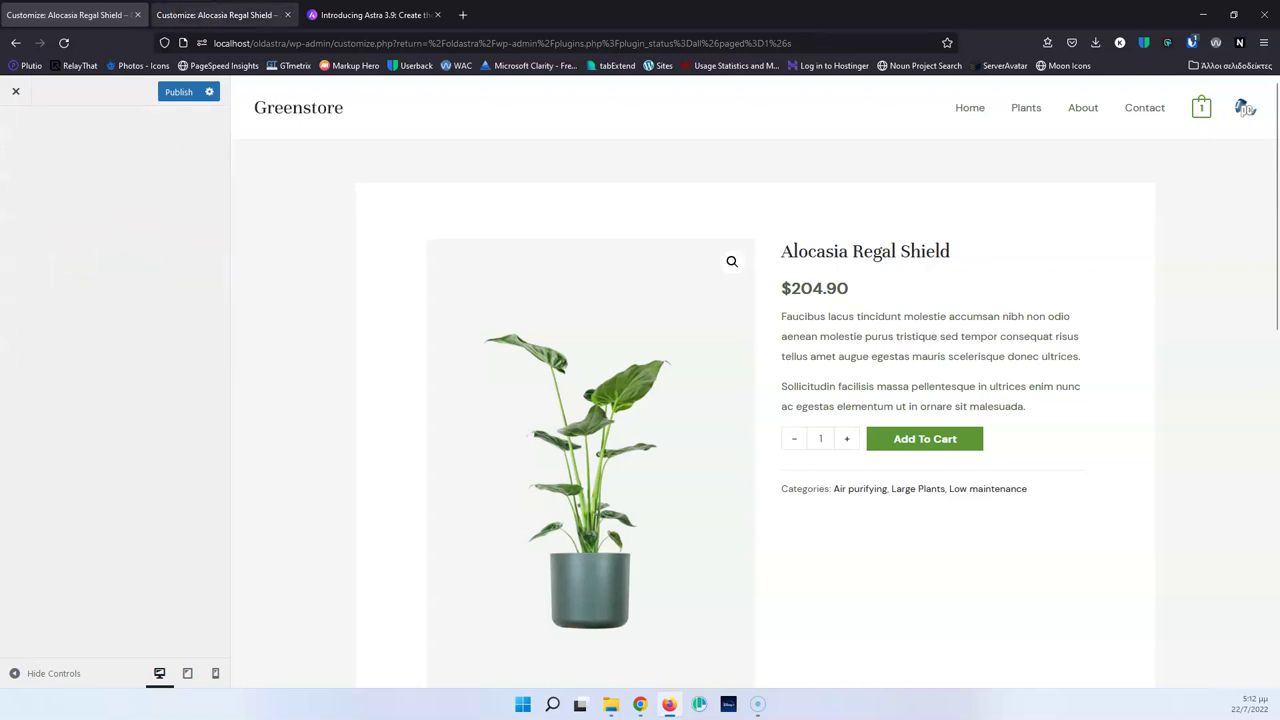
left_click(185, 15)
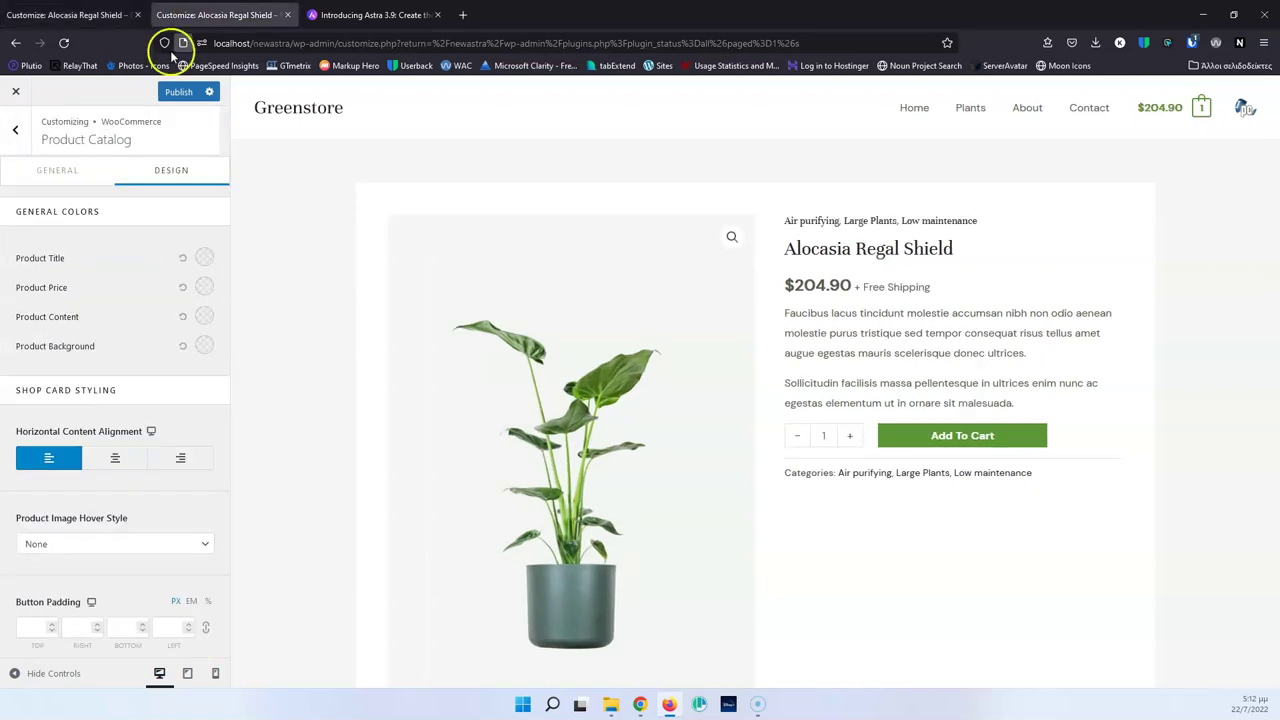
left_click(14, 129)
left_click(94, 227)
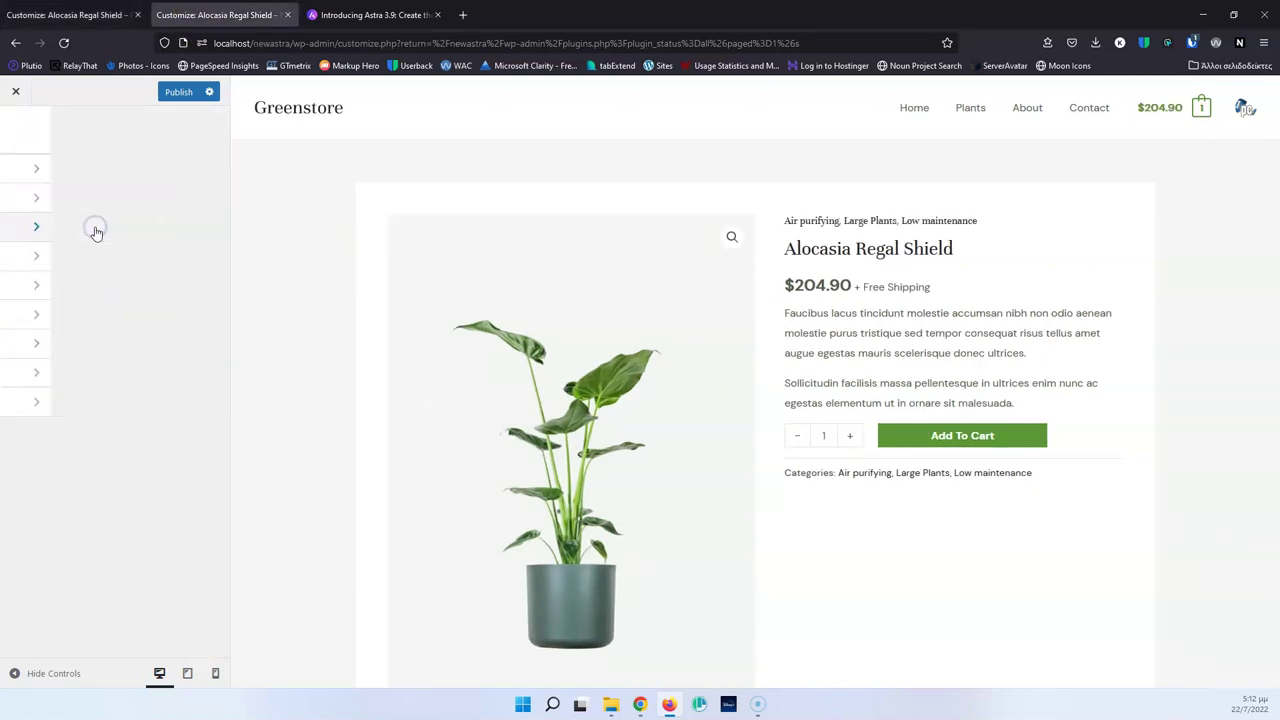
Step: Compare New Astra's Single Product gallery options with Old Astra's Gallery Layout and Image Width settings
scroll(100, 275, "down", 5)
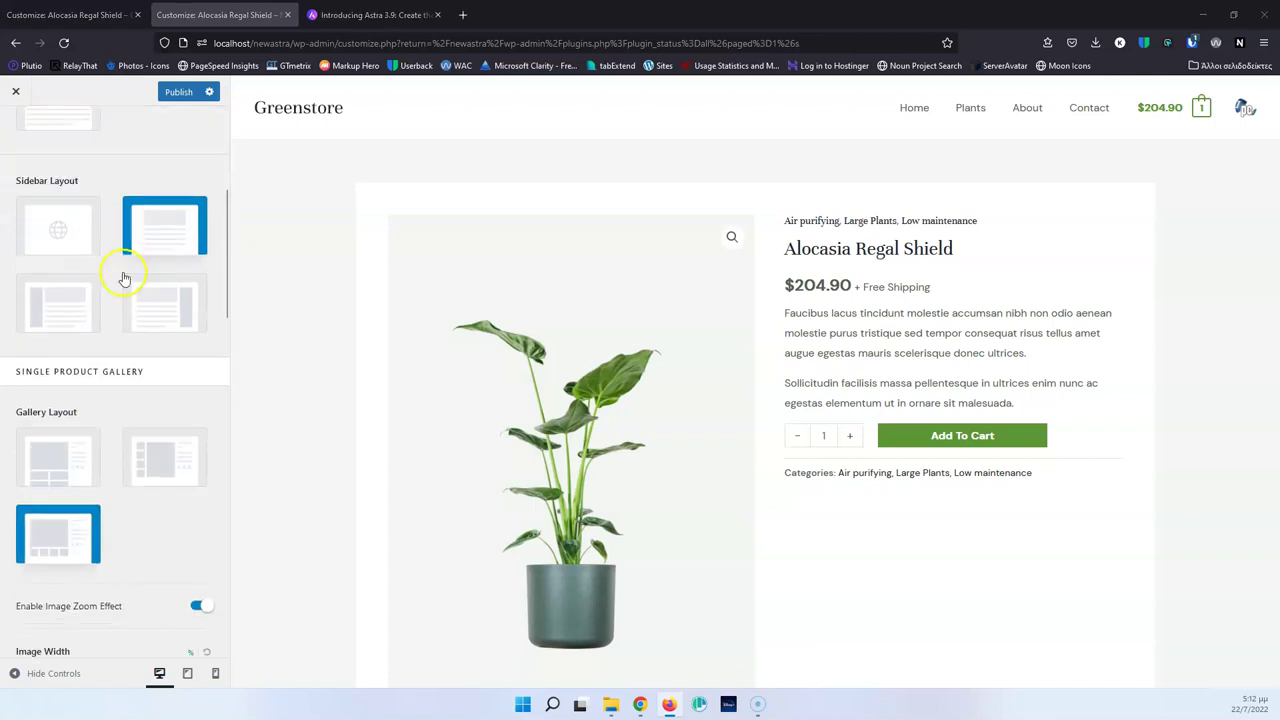
scroll(91, 277, "down", 3)
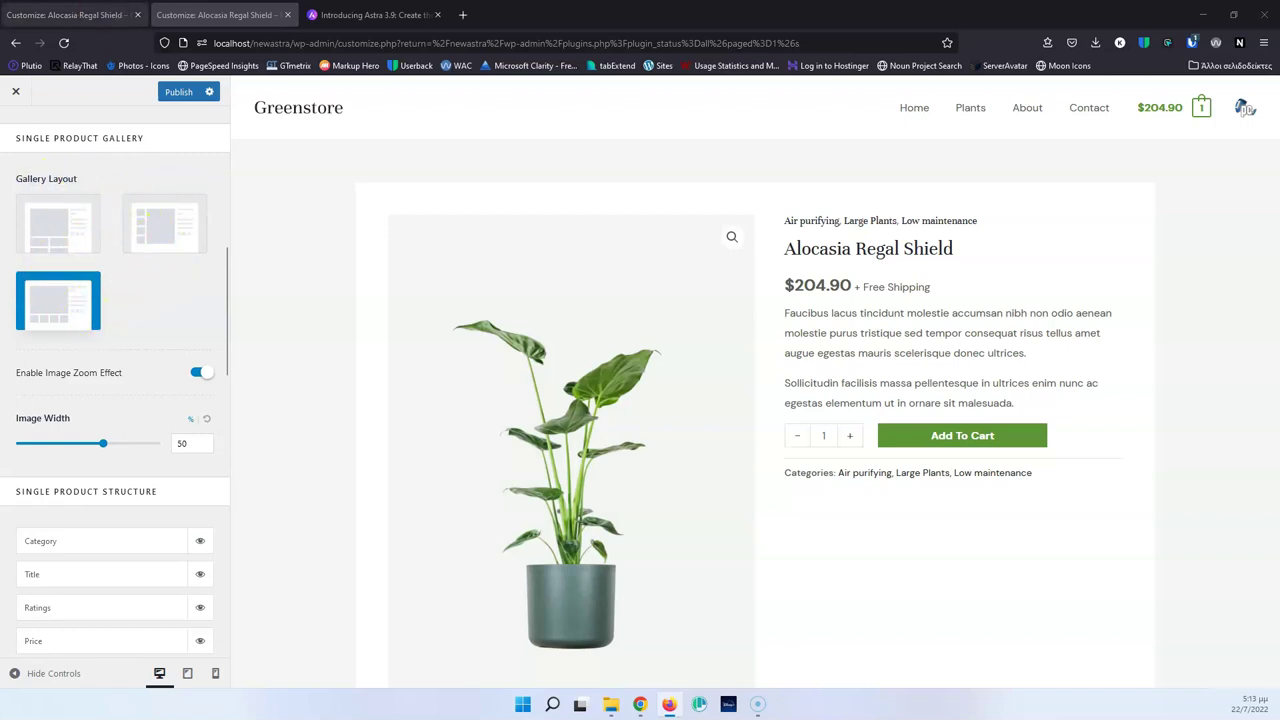
left_click(98, 14)
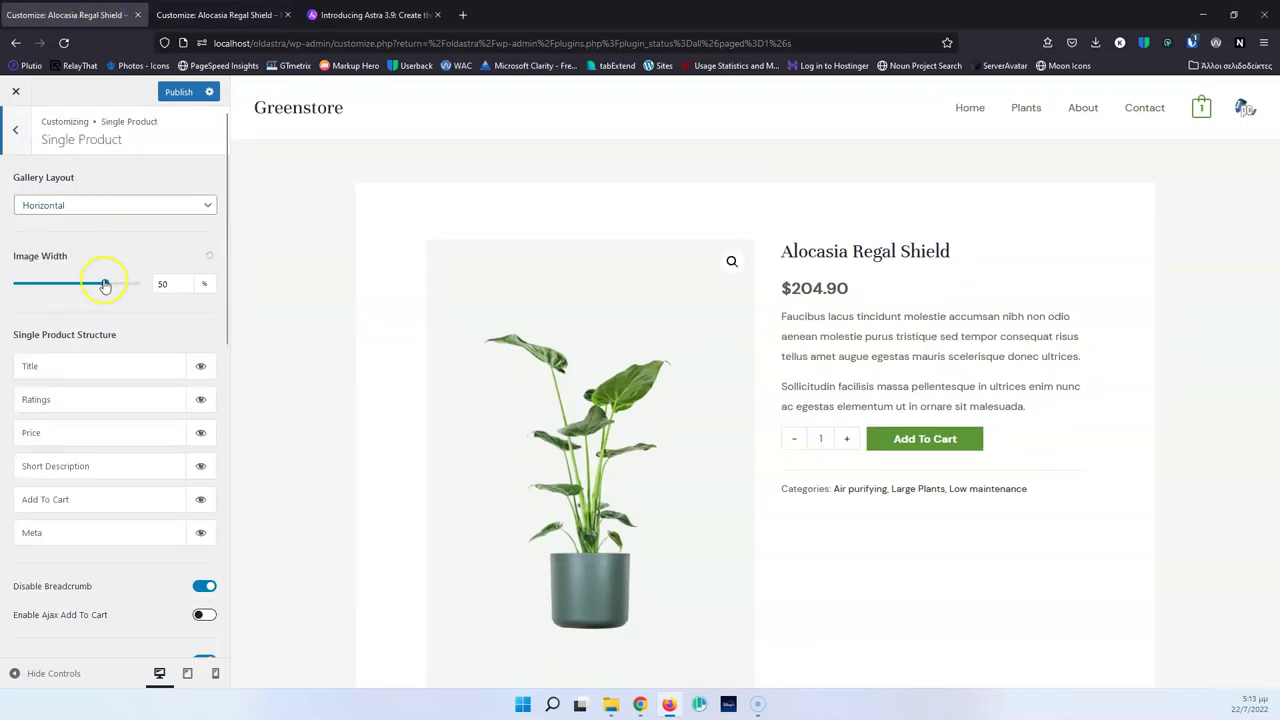
left_click(110, 207)
left_click(165, 15)
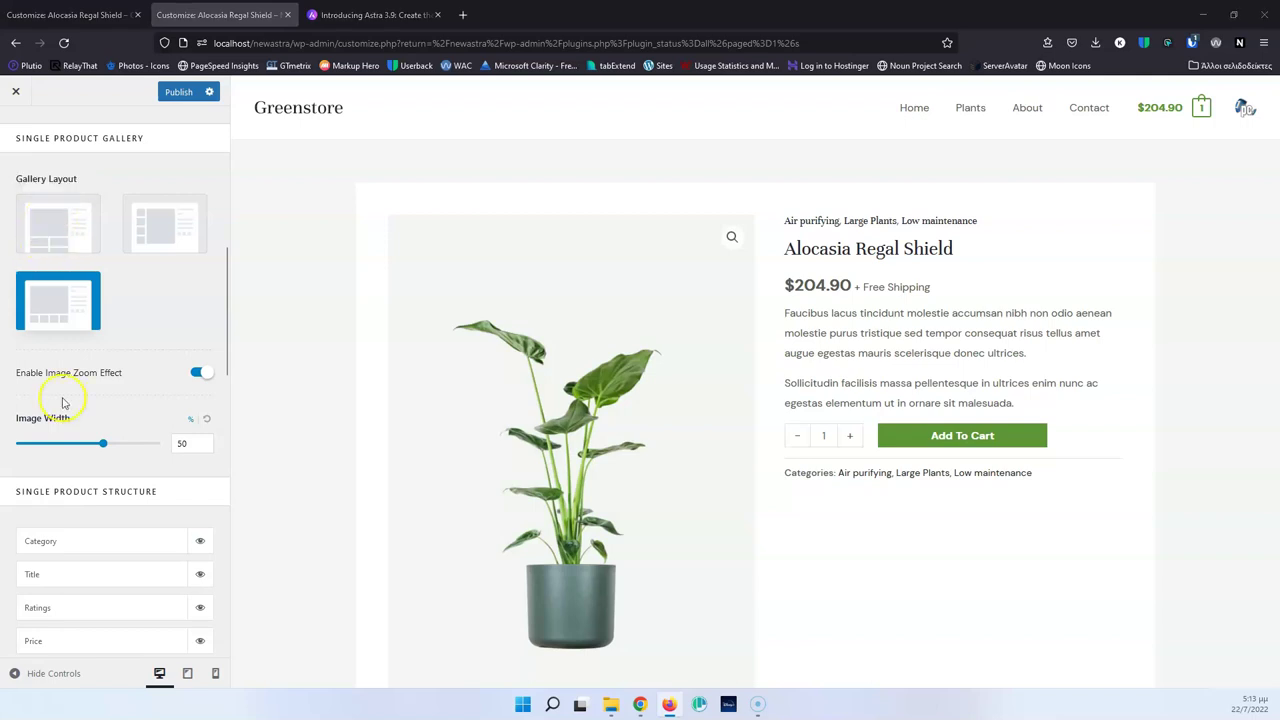
Step: Turn on Real-Time Add To Cart in the Add To Cart element of New Astra's Single Product Structure
scroll(74, 369, "down", 5)
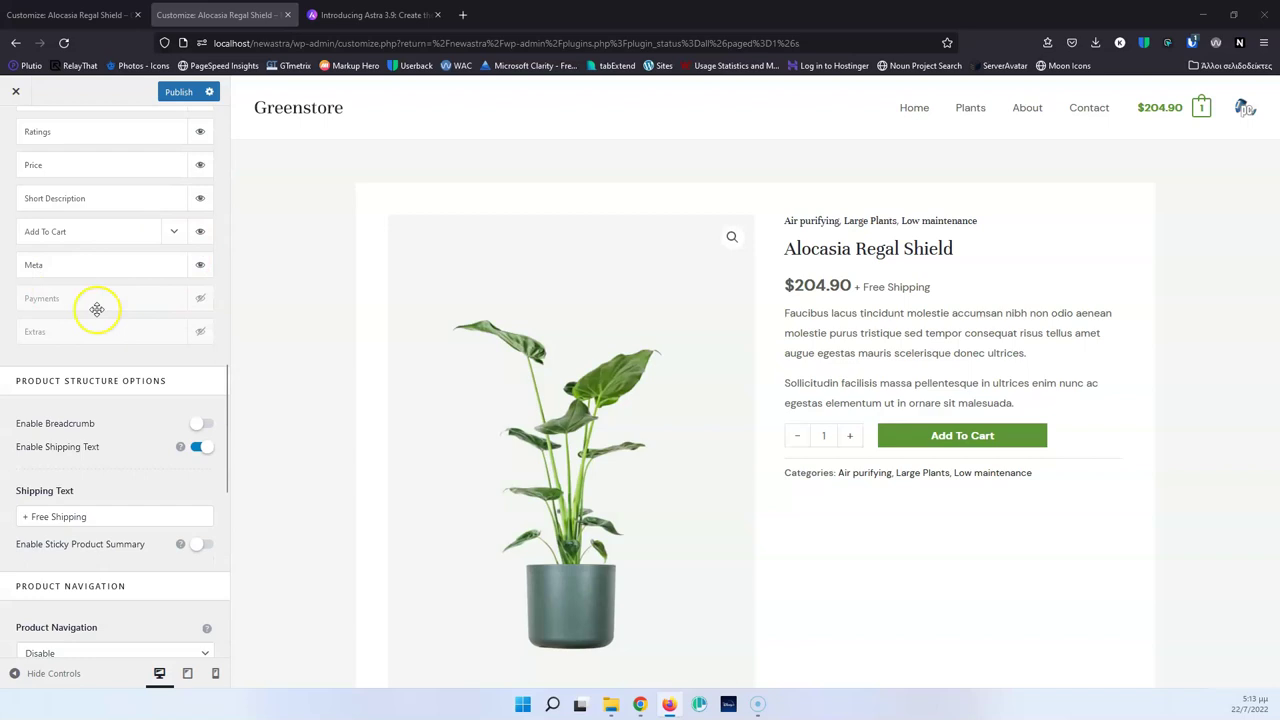
scroll(137, 326, "up", 3)
scroll(109, 264, "up", 2)
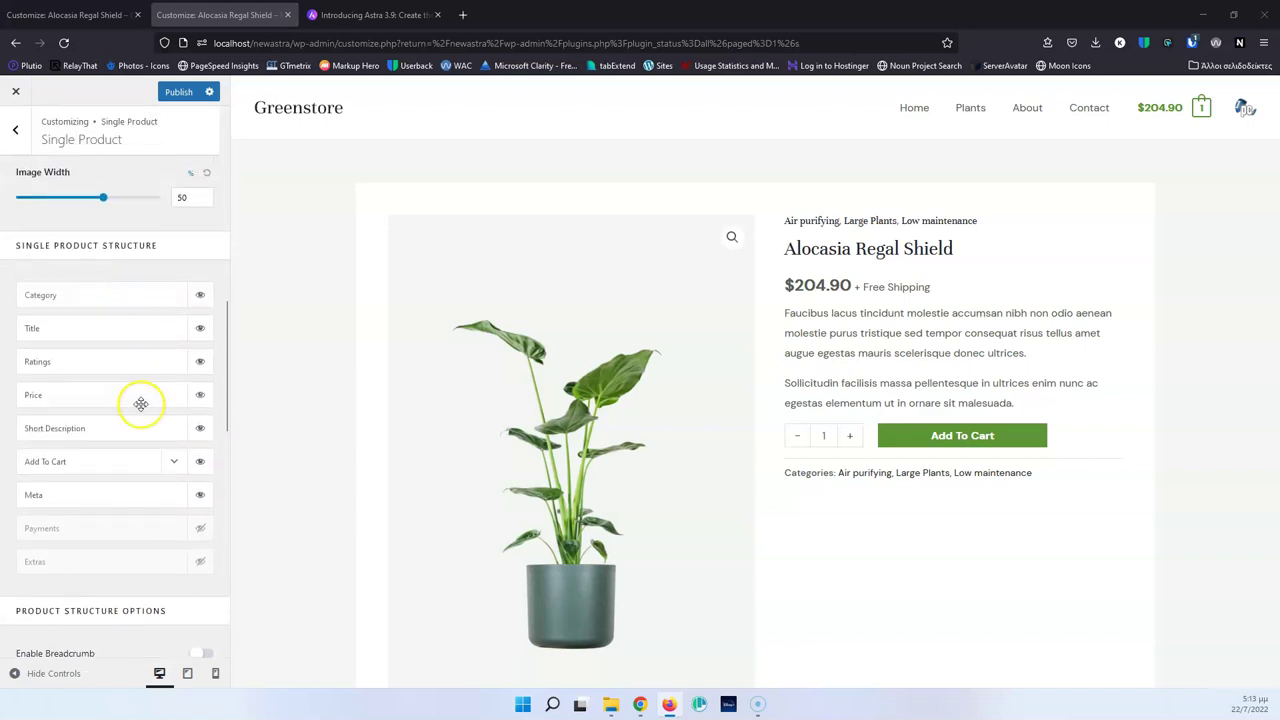
left_click(173, 464)
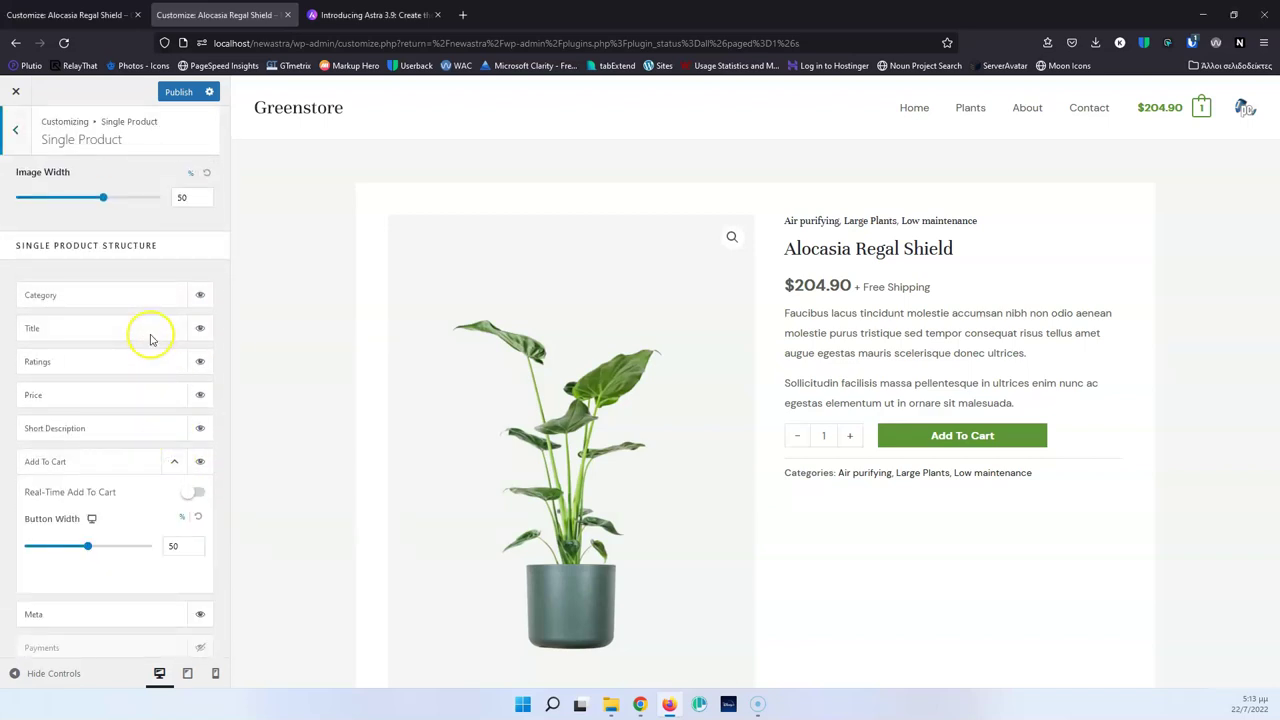
left_click(201, 492)
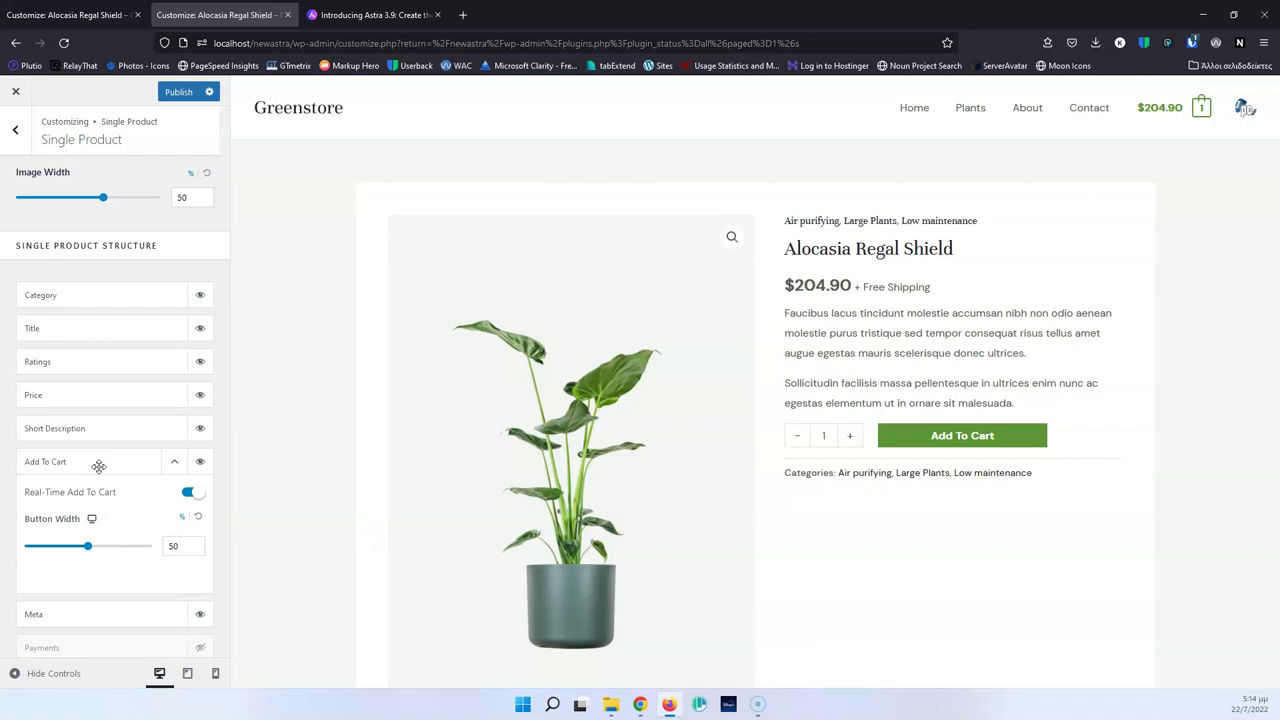
Step: Make the Payments element visible in the Single Product Structure and enable Show Apple Pay in its options
scroll(99, 466, "down", 3)
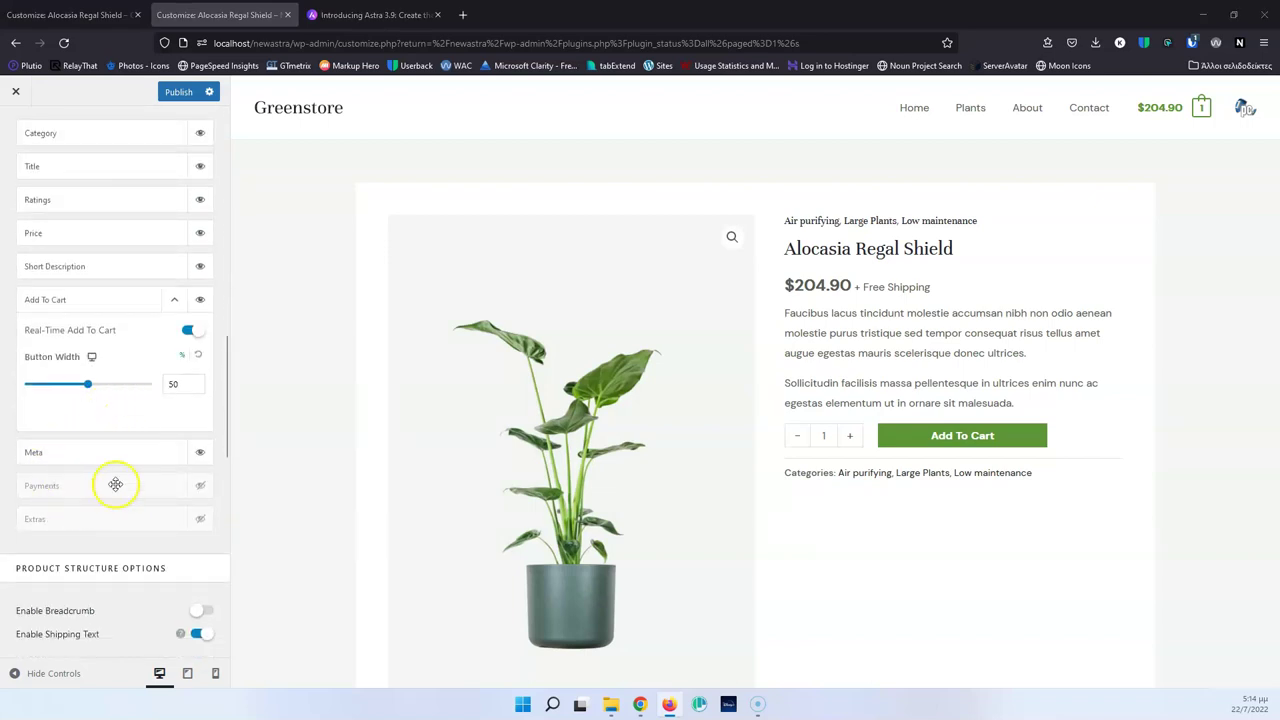
left_click(199, 486)
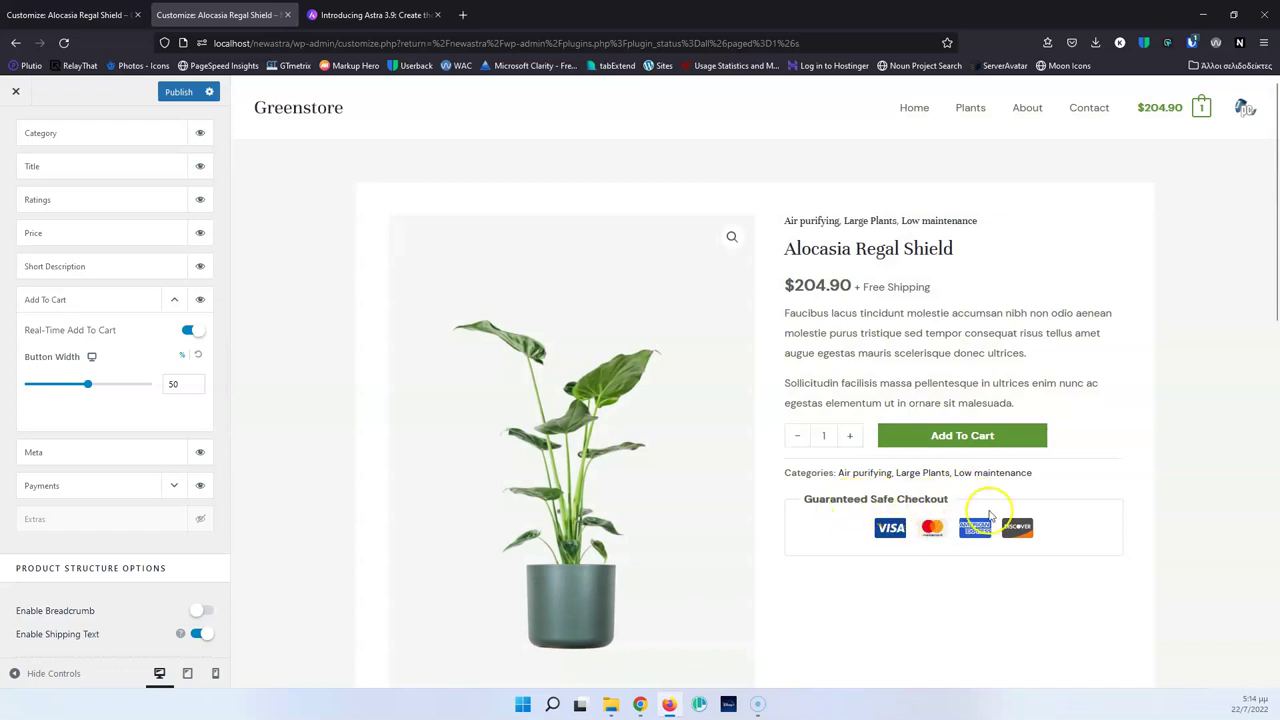
left_click(172, 485)
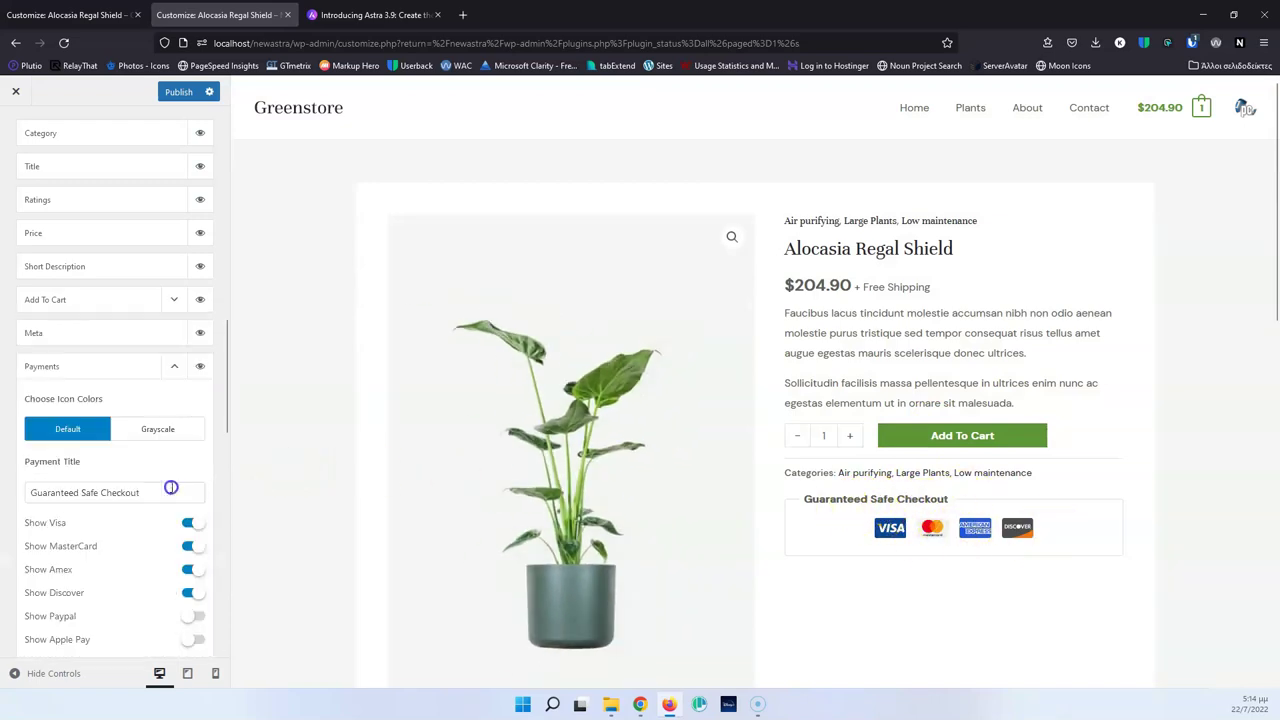
scroll(131, 363, "down", 1)
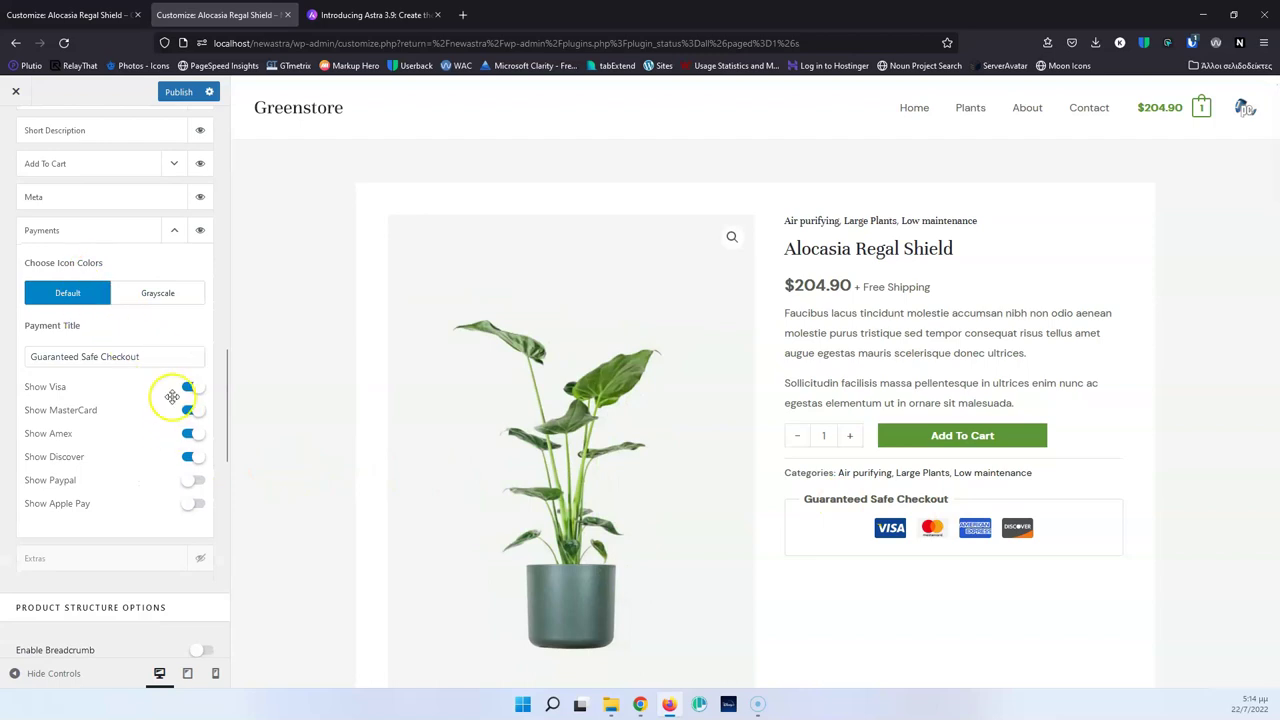
left_click(195, 505)
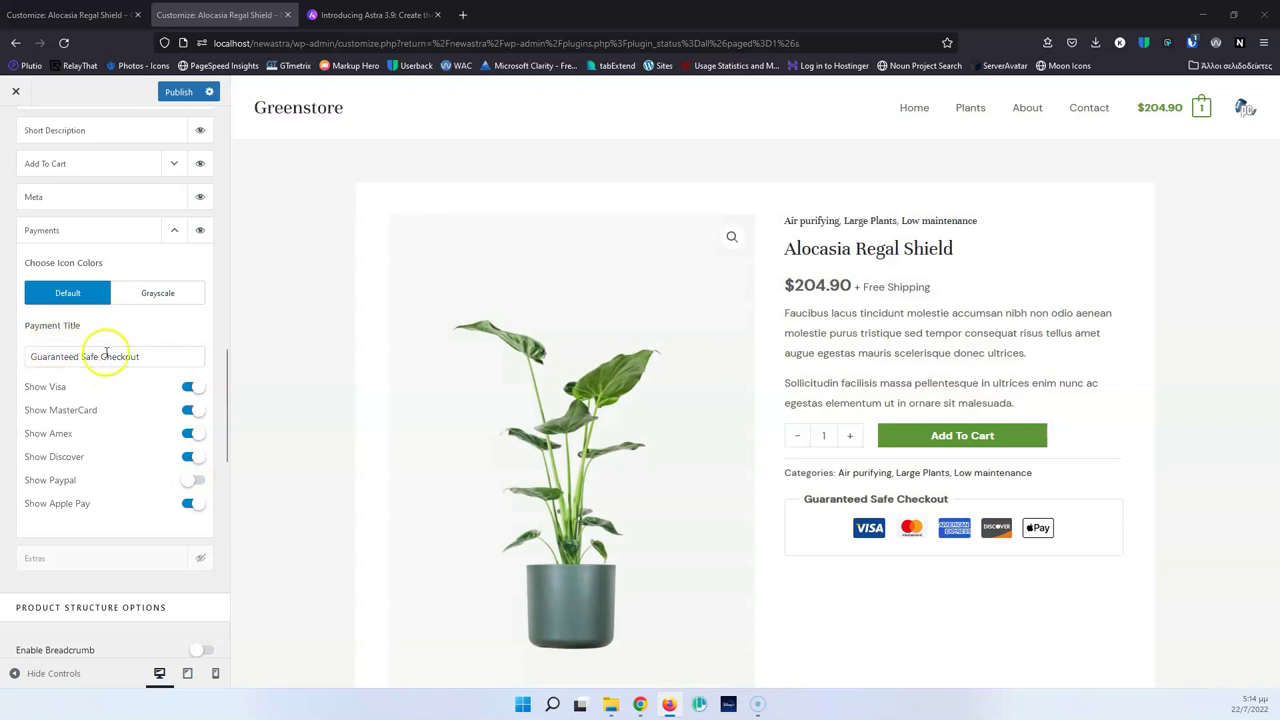
Step: Try Grayscale icon colors for the Payments element and restore the Default colors
left_click(157, 295)
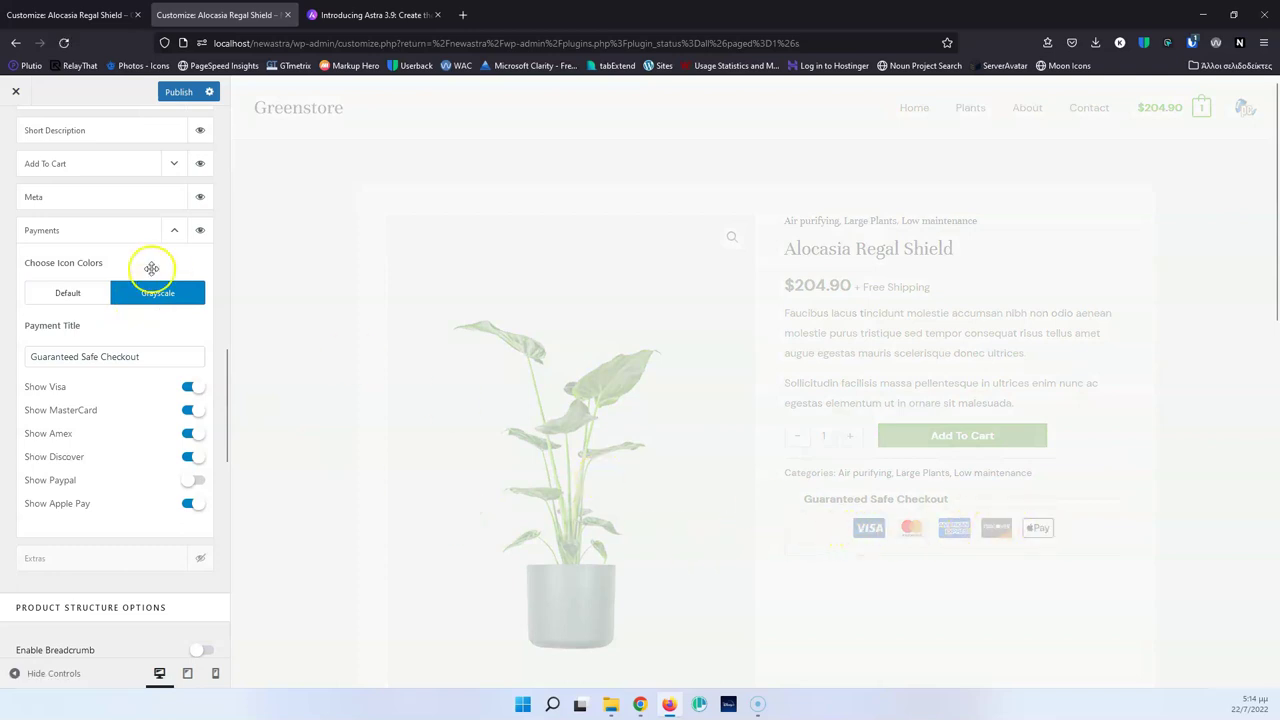
left_click(78, 292)
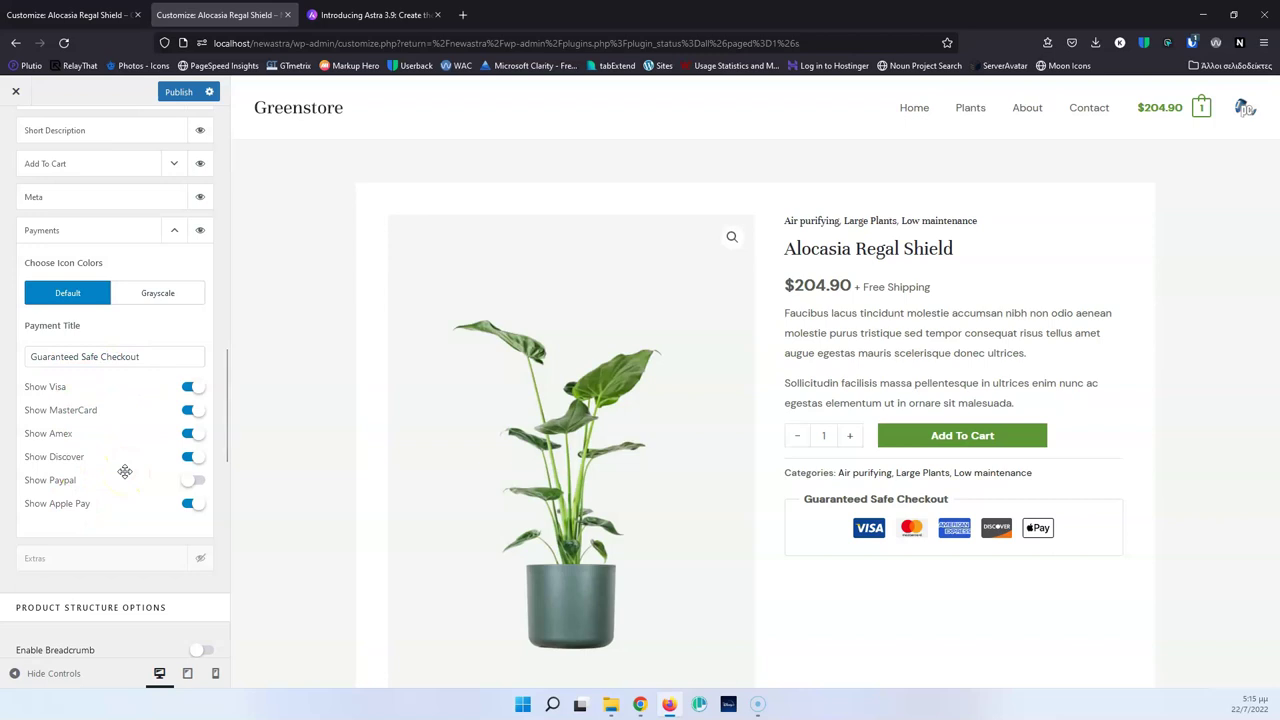
Step: Check which Single Product Structure elements Old Astra offers compared with New Astra
left_click(55, 12)
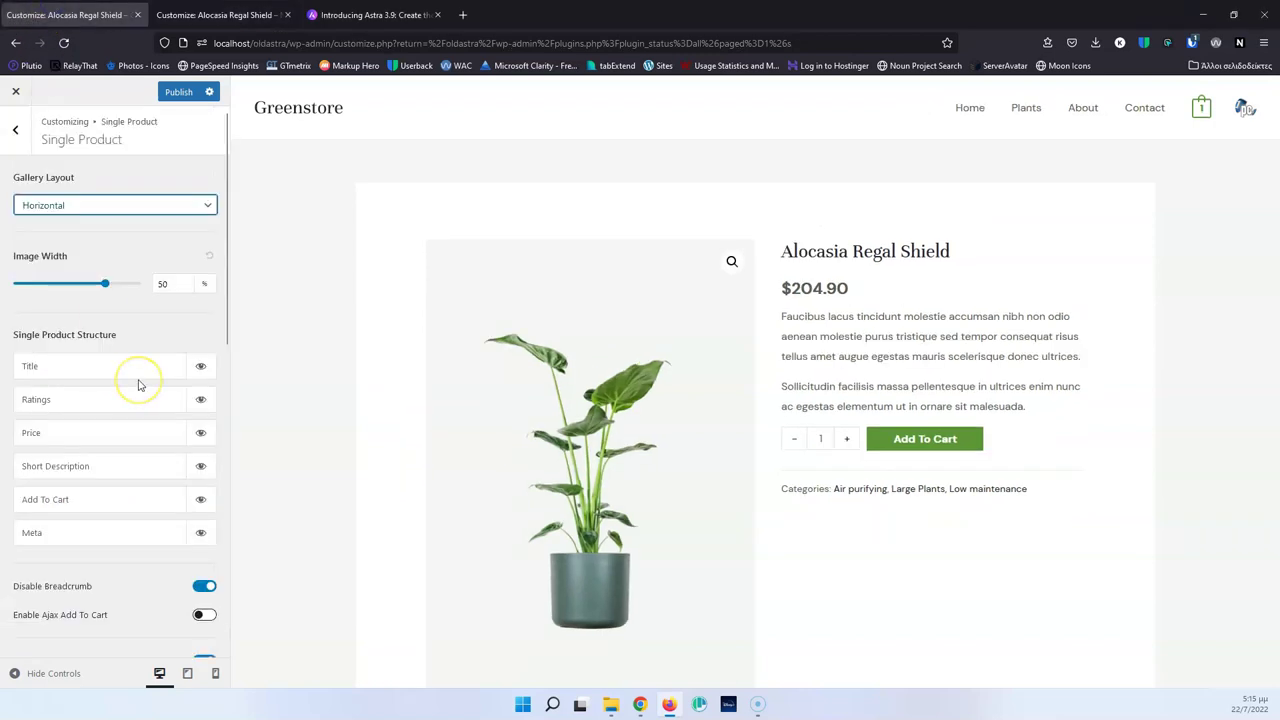
scroll(139, 385, "down", 1)
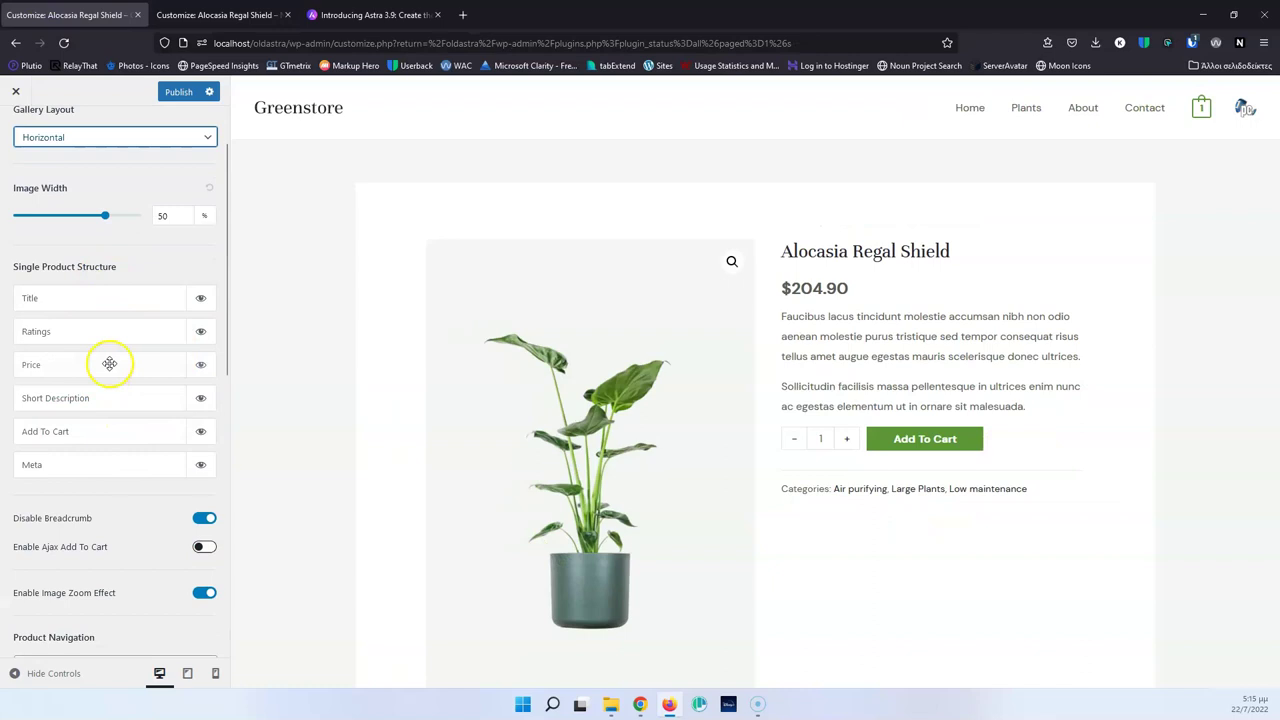
key("ctrl+Tab")
Step: Make the Extras element visible in New Astra's Single Product Structure and inspect the Secure Payments item's text and icon options
left_click(172, 229)
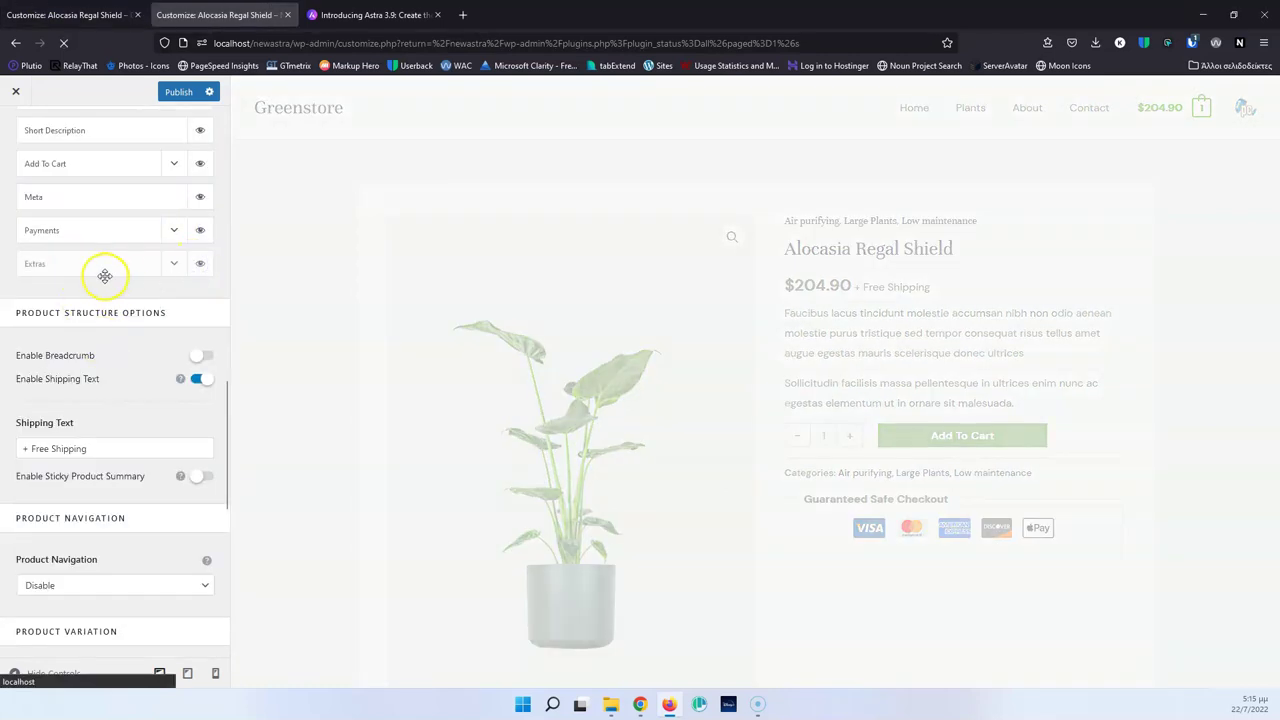
left_click(174, 265)
scroll(119, 255, "down", 3)
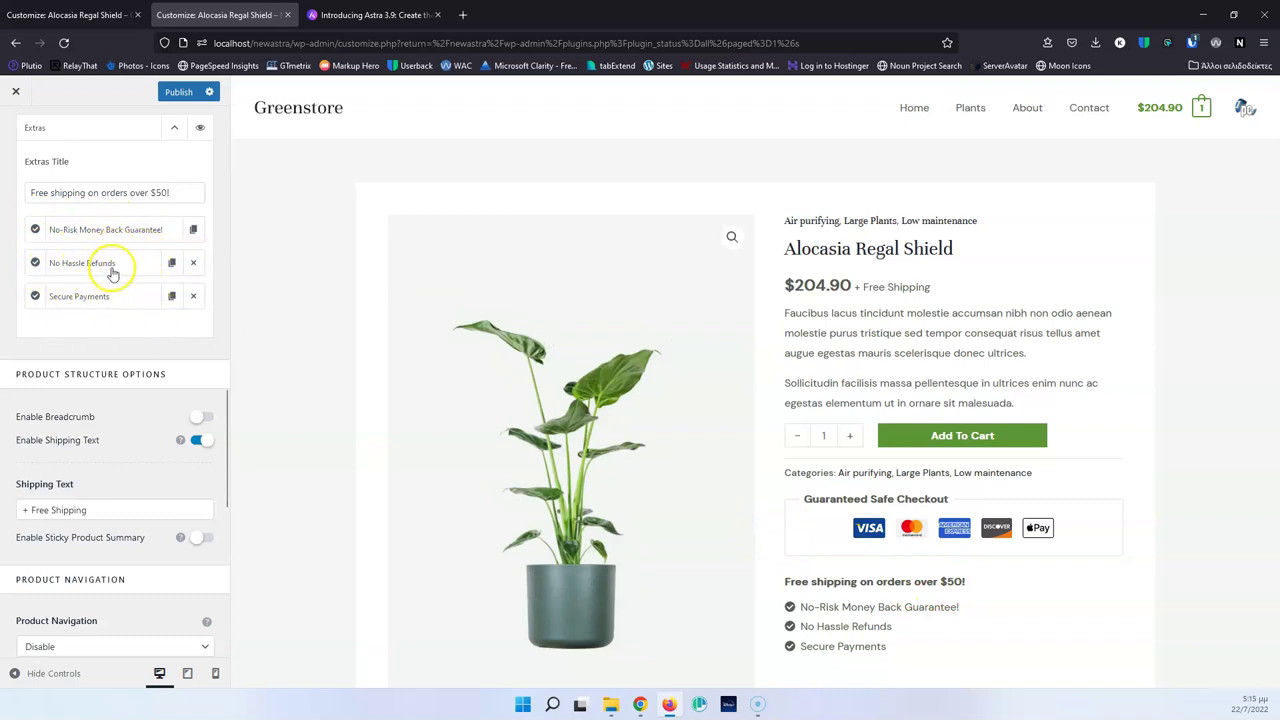
left_click(32, 300)
left_click(72, 418)
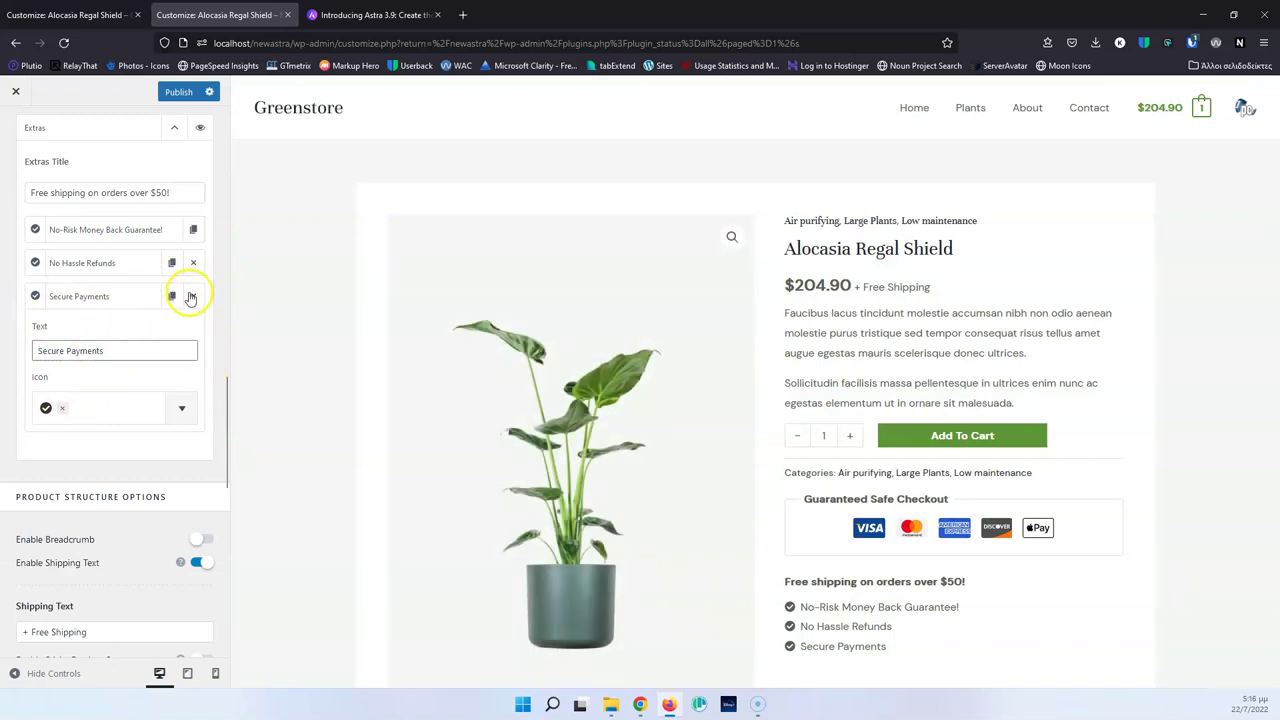
left_click(173, 129)
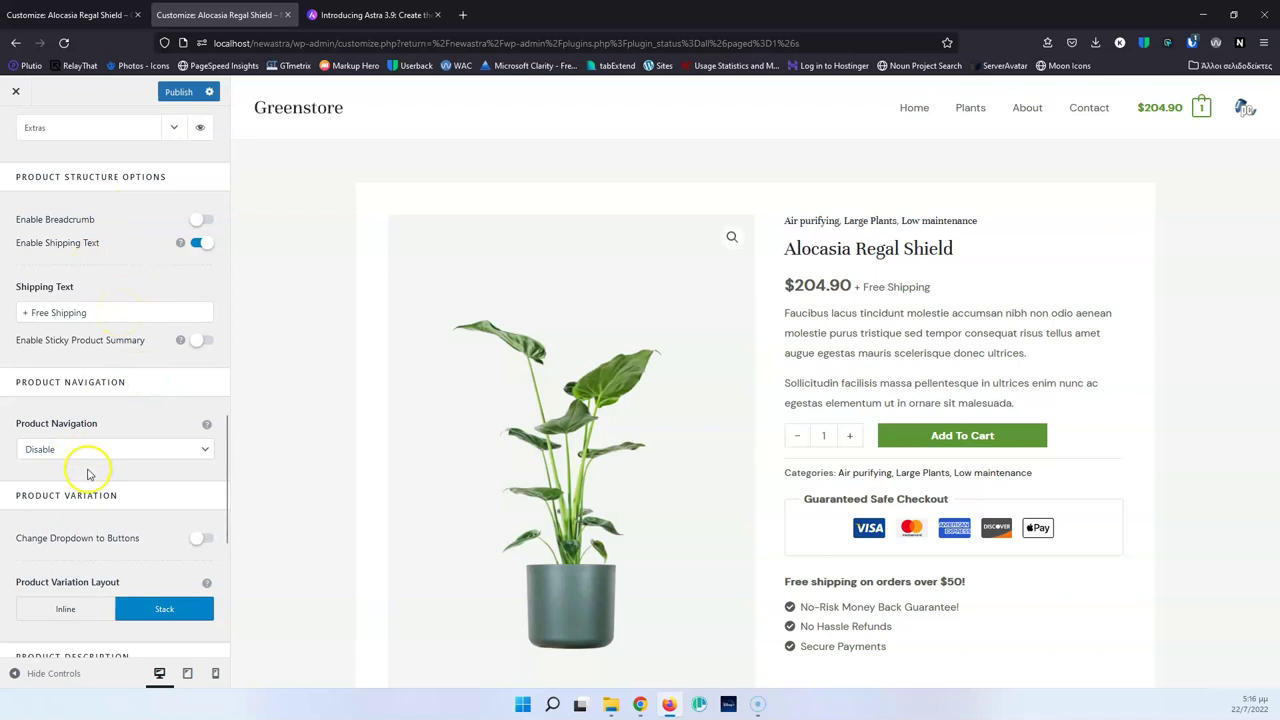
Step: Compare the Single Product Structure with Old Astra's list and move New Astra's Category element directly below Title
scroll(87, 474, "up", 5)
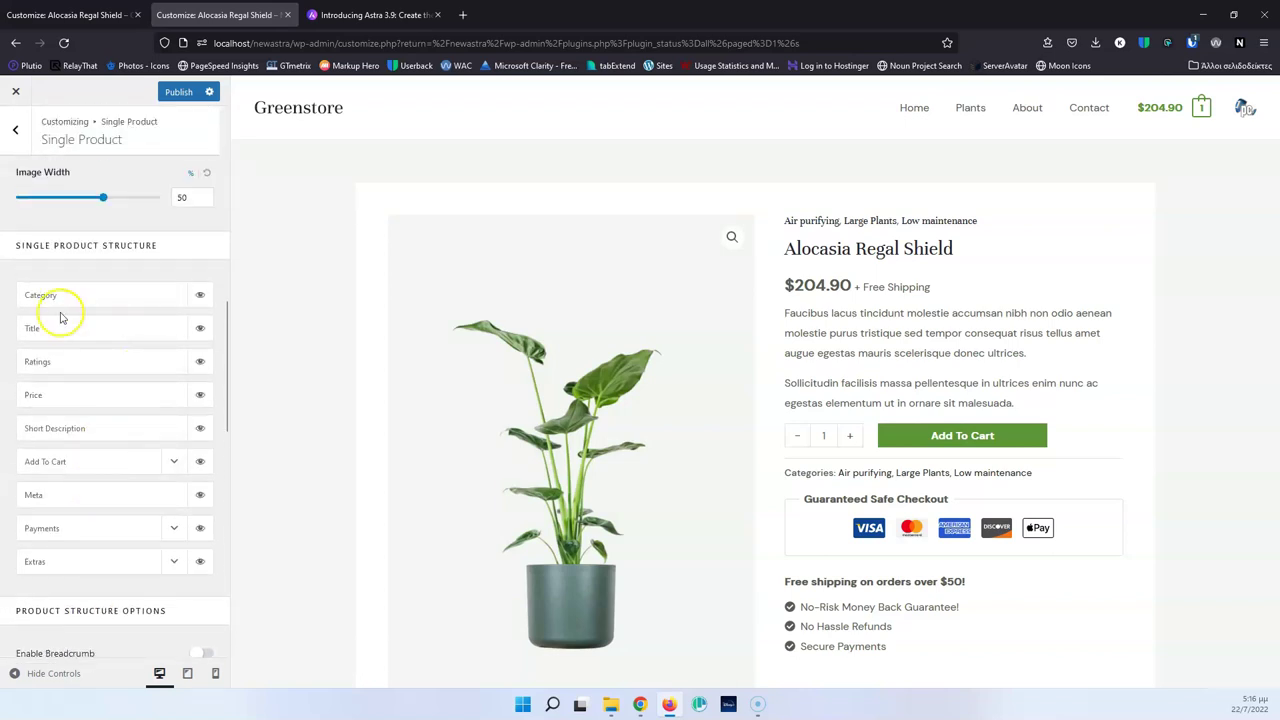
key("ctrl+Tab")
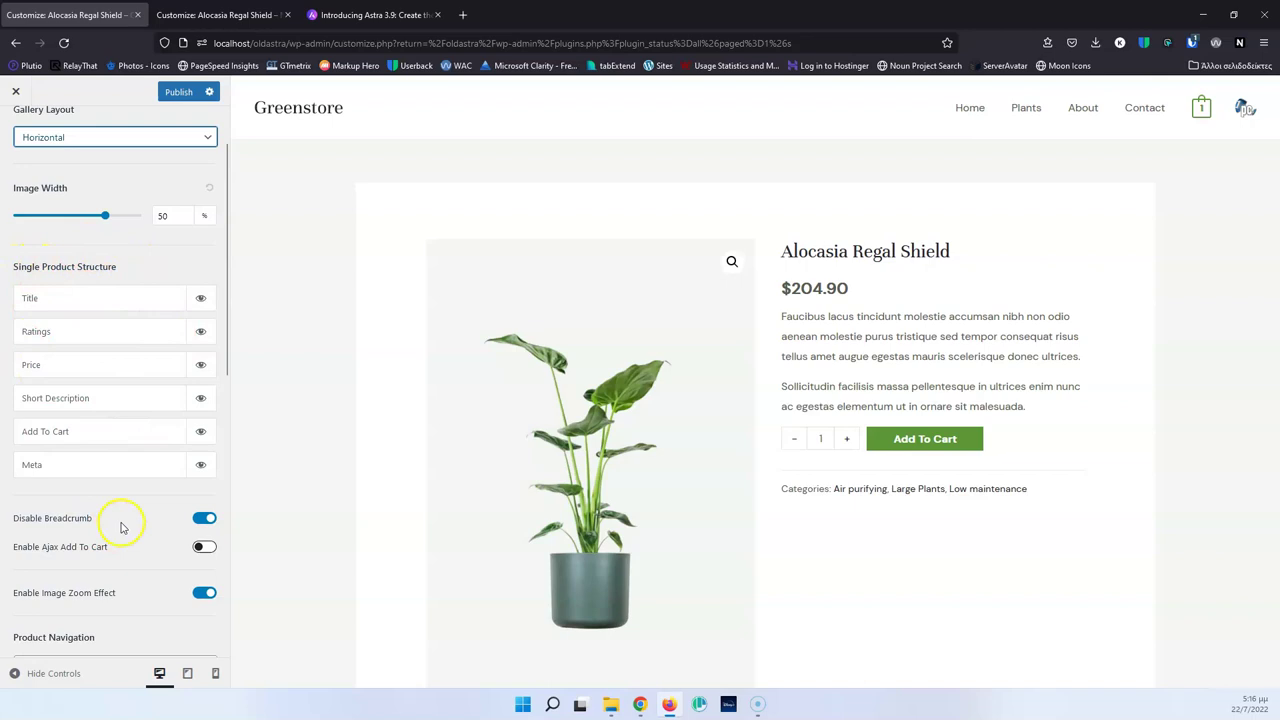
key("ctrl+Tab")
left_click_drag(97, 294, 89, 329)
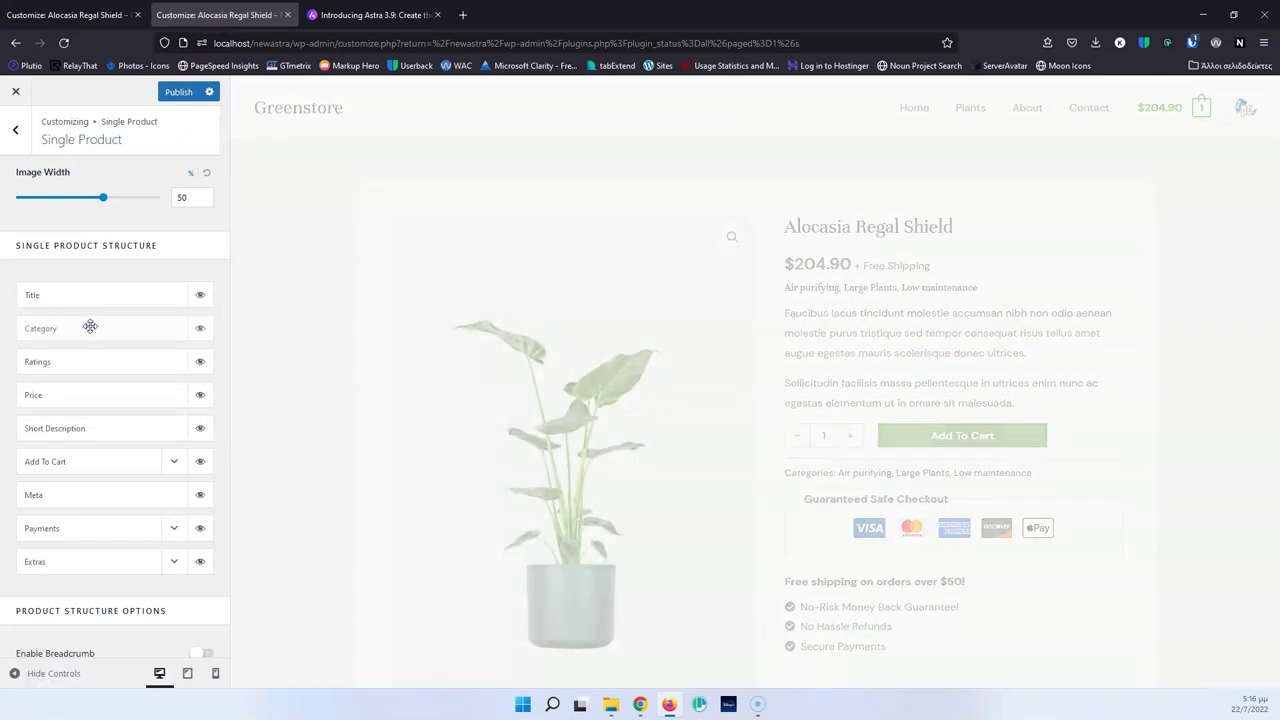
Step: Review the Product Structure, Navigation and Variation options, and try Change Dropdown to Buttons before switching it back off
scroll(90, 326, "down", 5)
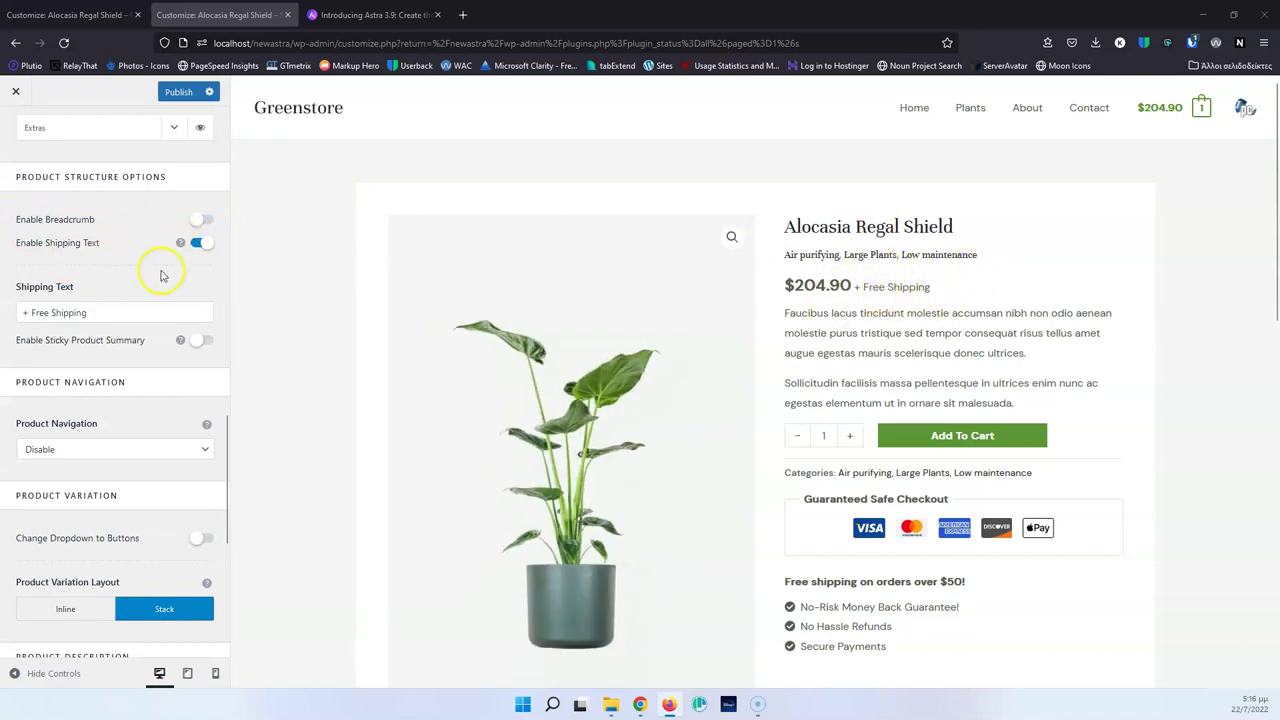
scroll(140, 363, "down", 1)
scroll(138, 360, "down", 5)
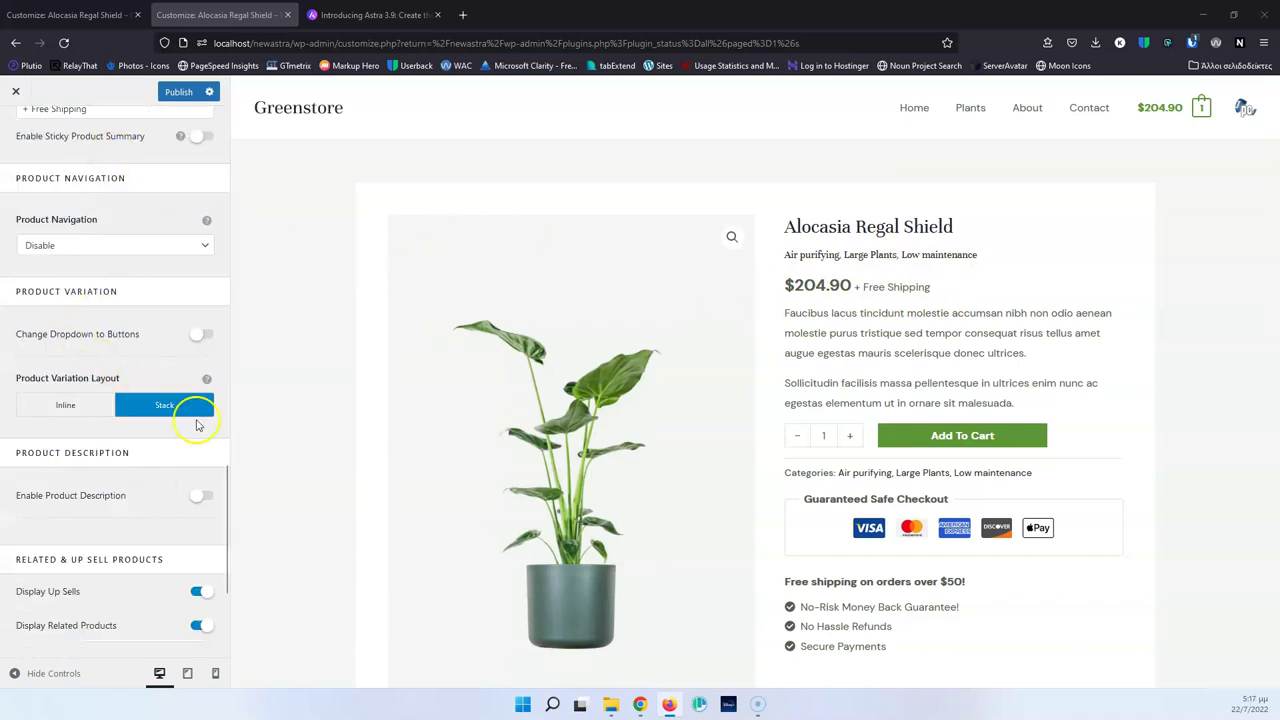
scroll(127, 477, "up", 3)
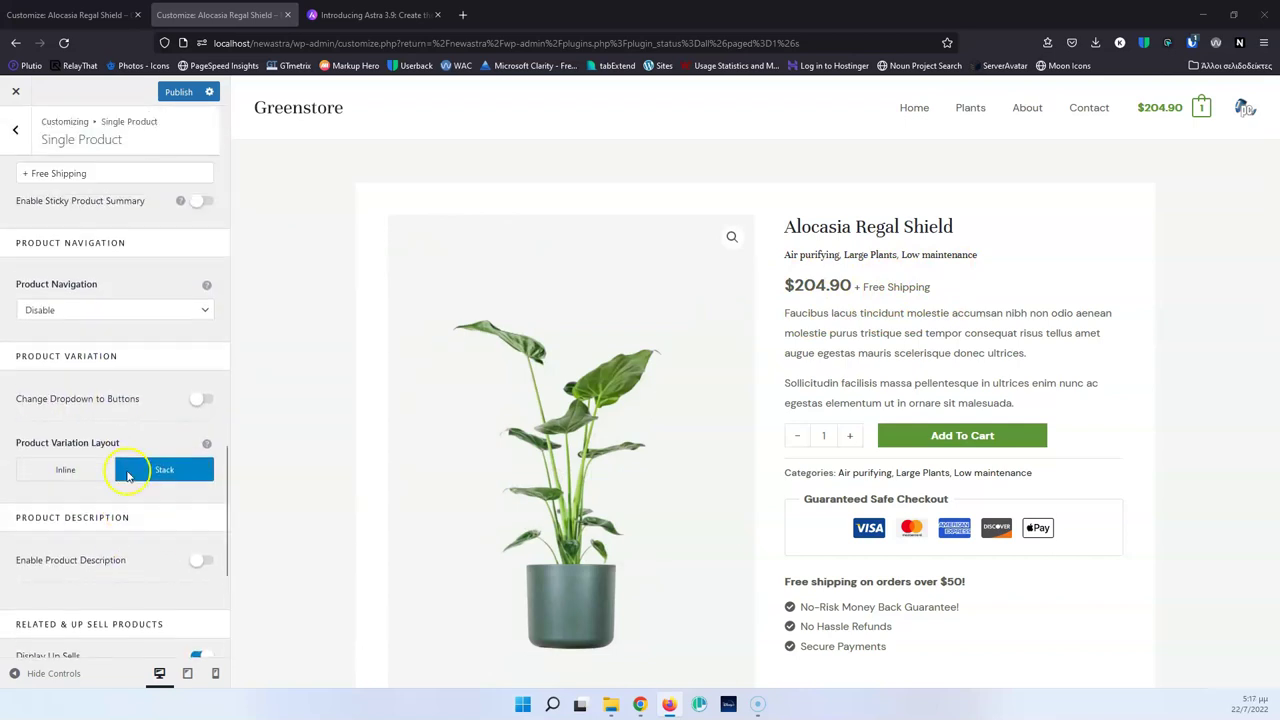
scroll(160, 340, "up", 4)
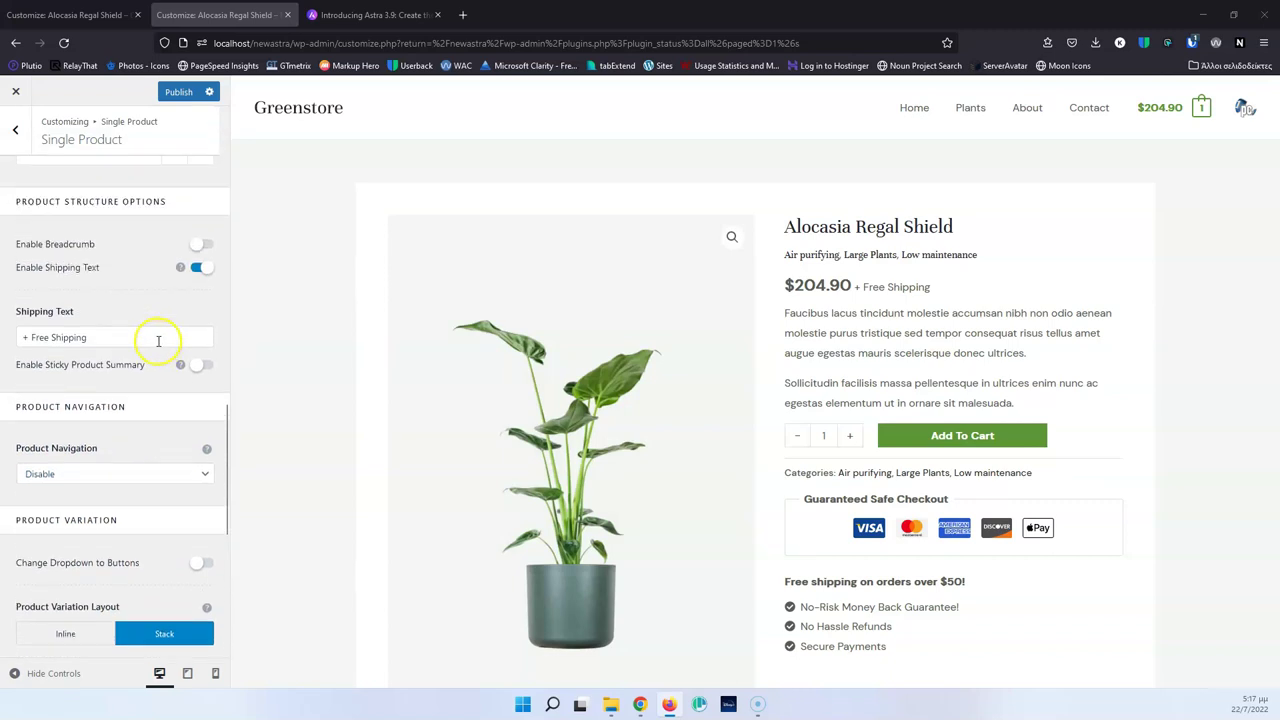
scroll(125, 415, "down", 7)
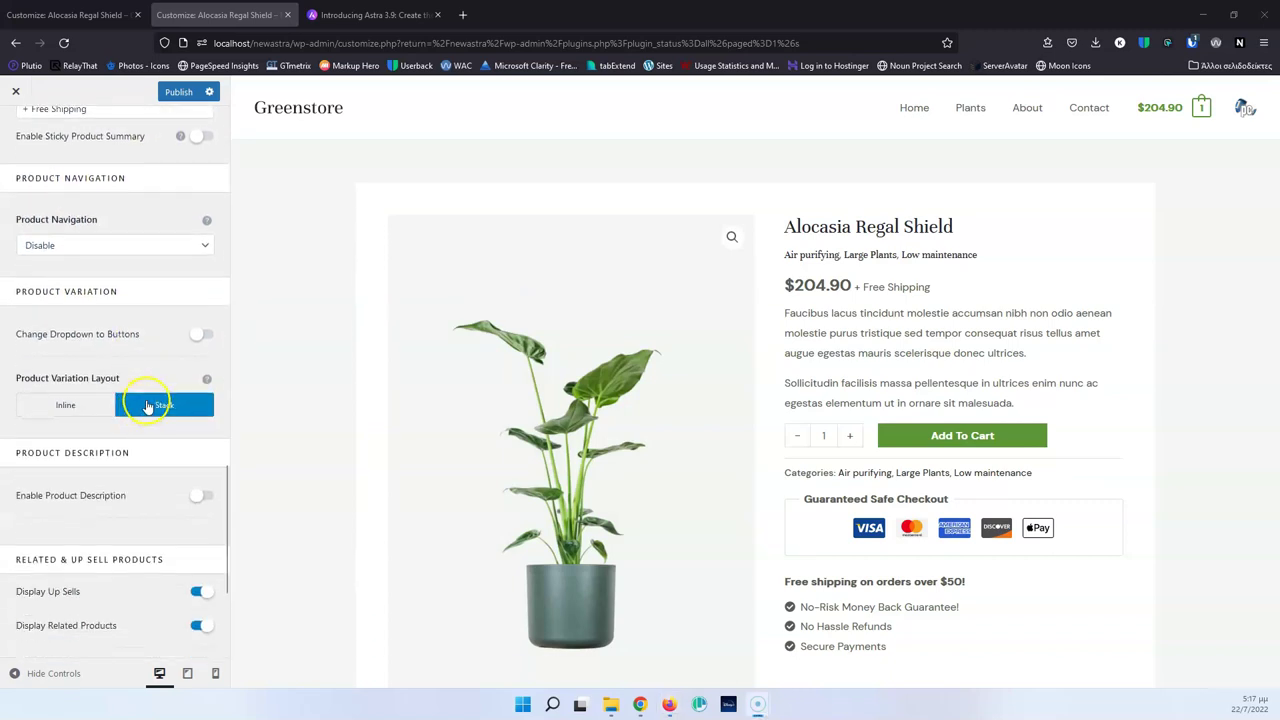
left_click_drag(12, 336, 86, 338)
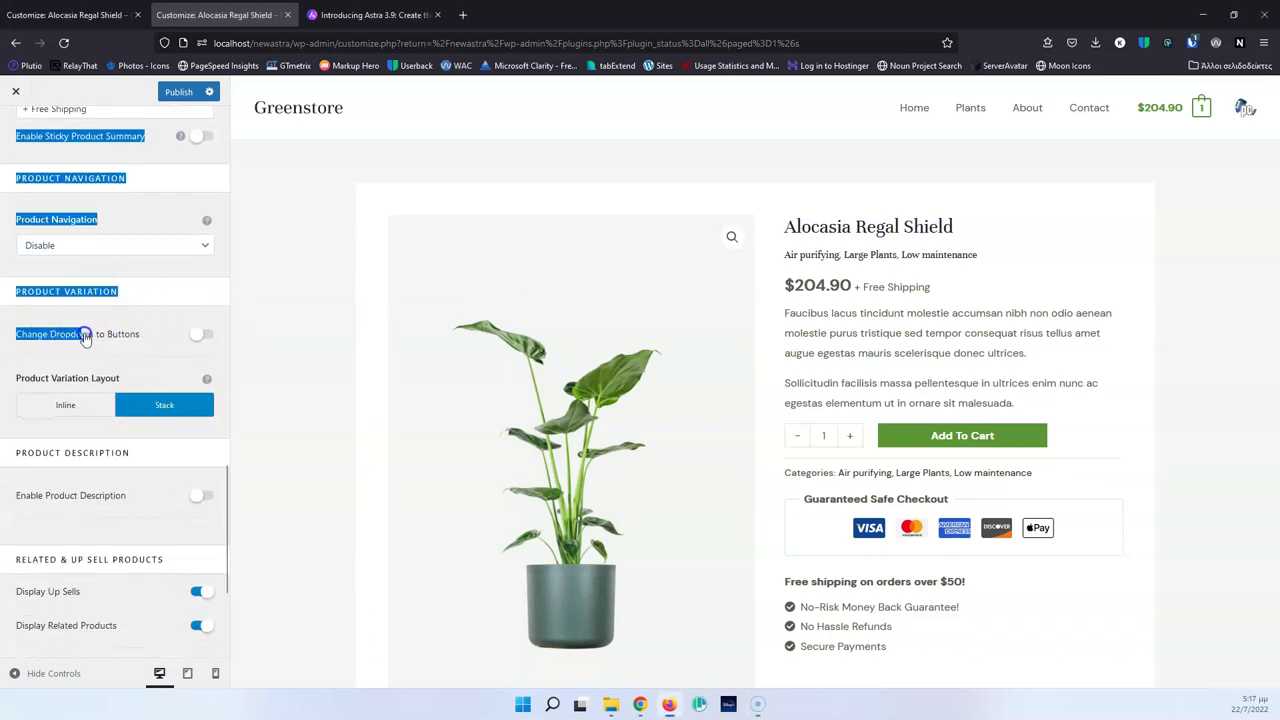
left_click(148, 336)
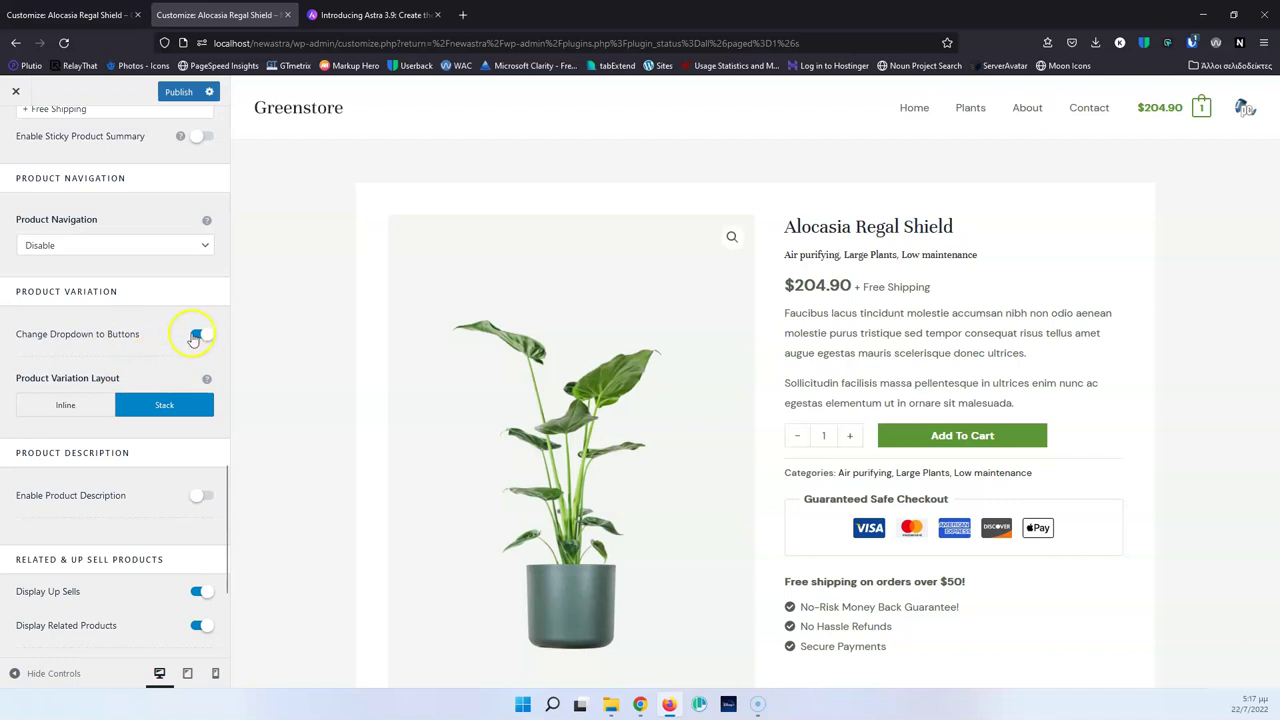
left_click(153, 418)
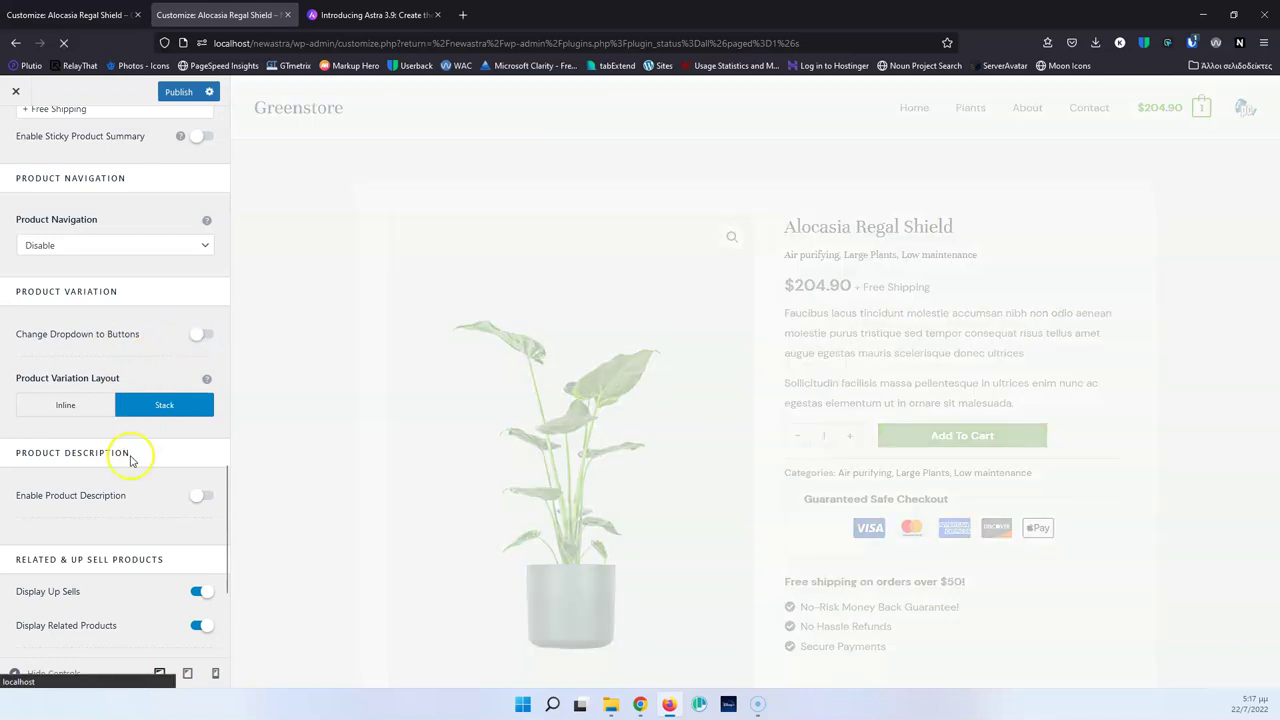
Step: Turn on Enable Product Description and examine its default tab layout in the product page preview
scroll(130, 460, "down", 3)
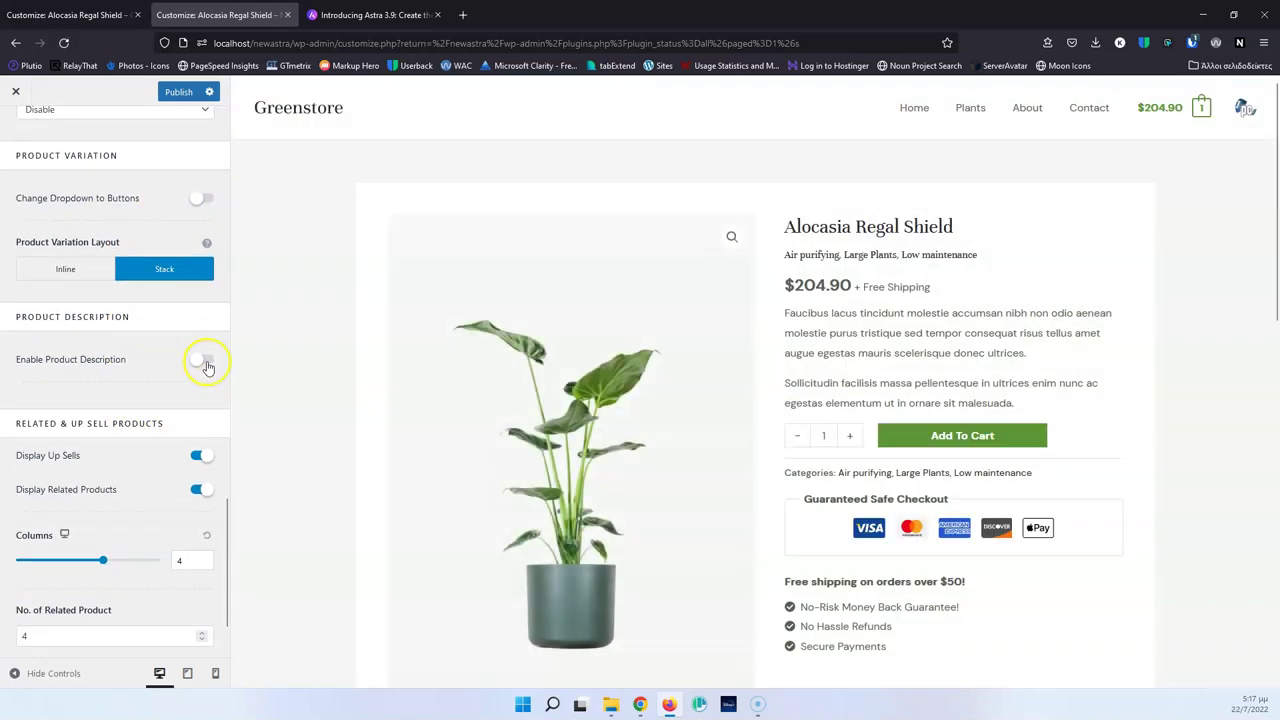
left_click(200, 362)
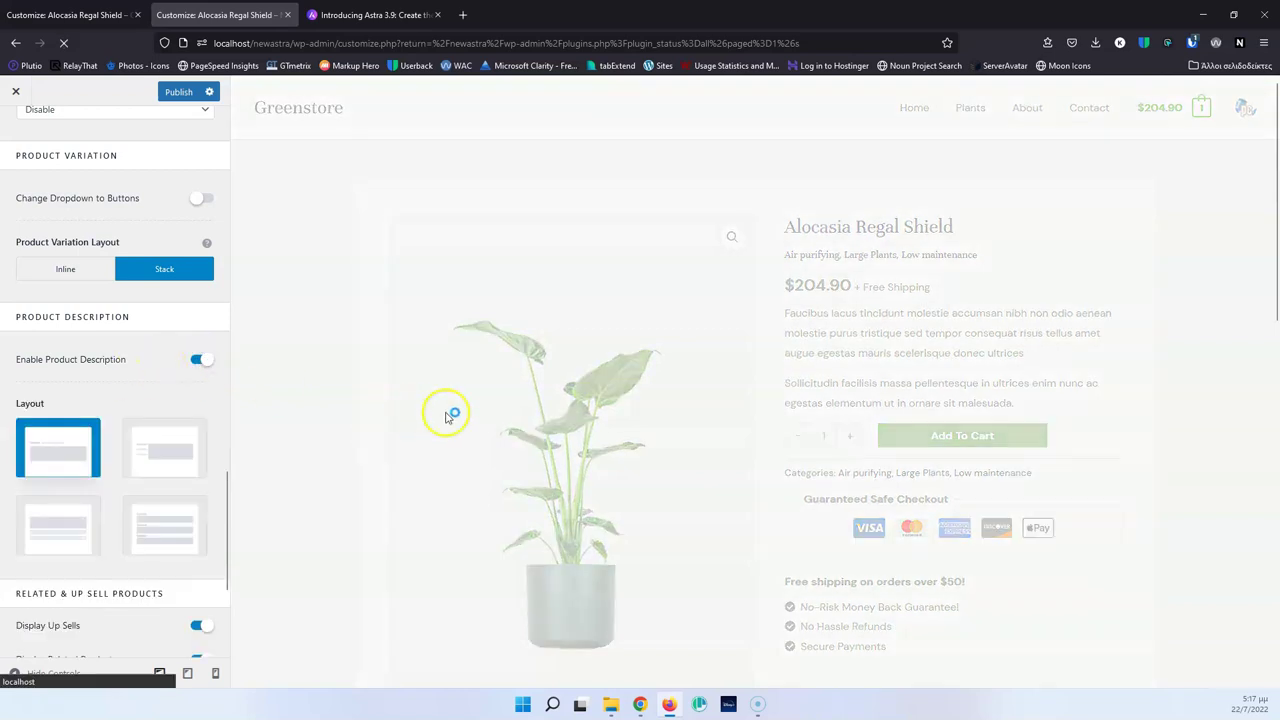
scroll(448, 416, "down", 4)
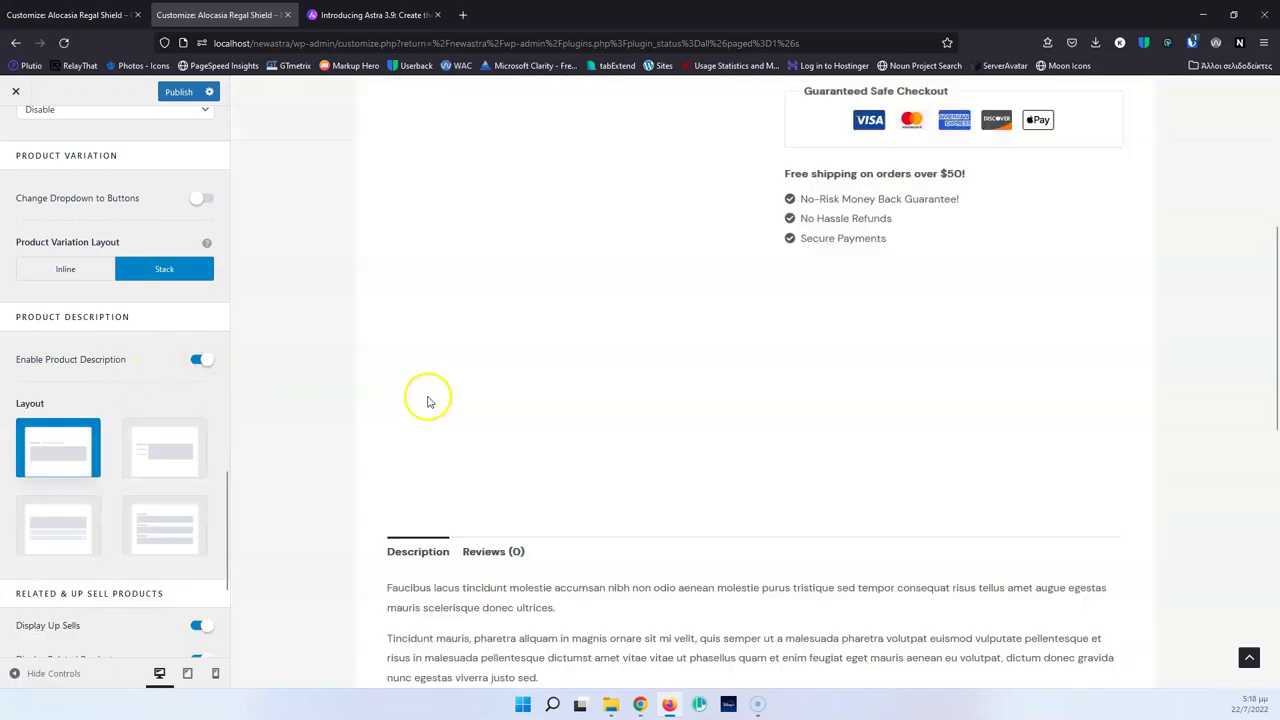
scroll(190, 468, "down", 3)
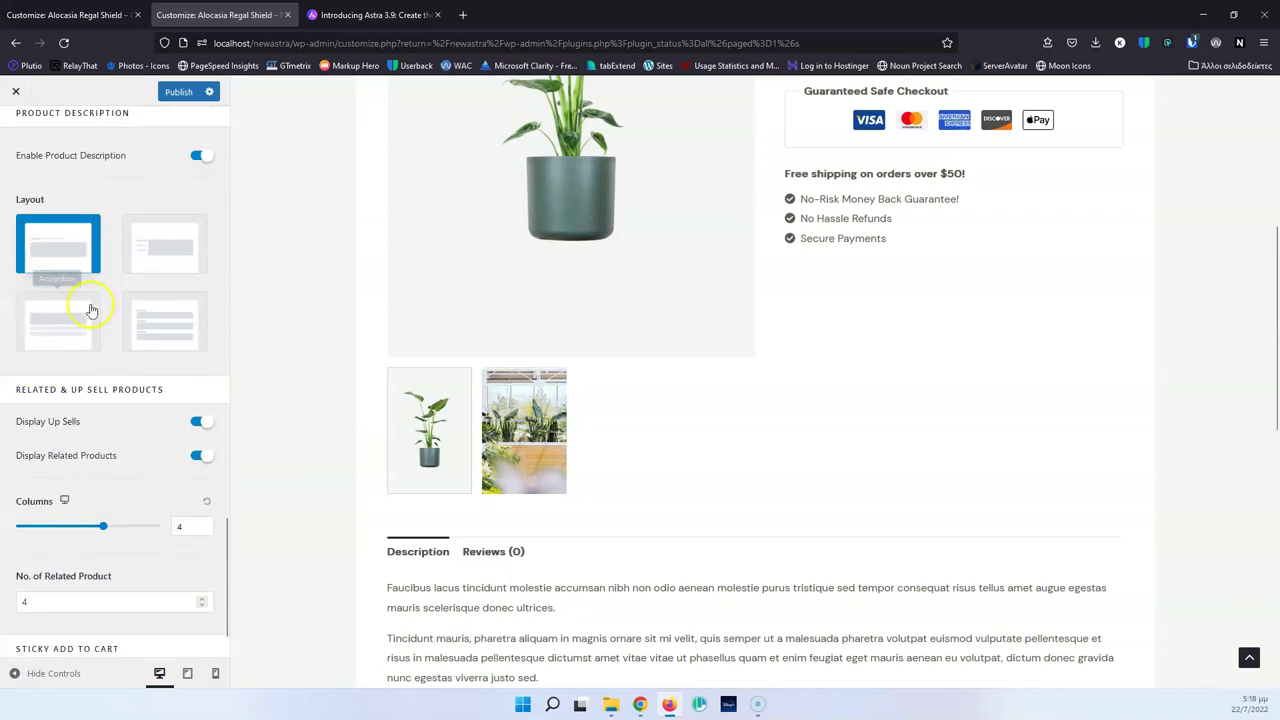
Step: Try the side-tab and fully expanded Product Description layouts, and settle on the Accordion layout
scroll(149, 337, "up", 1)
left_click(150, 340)
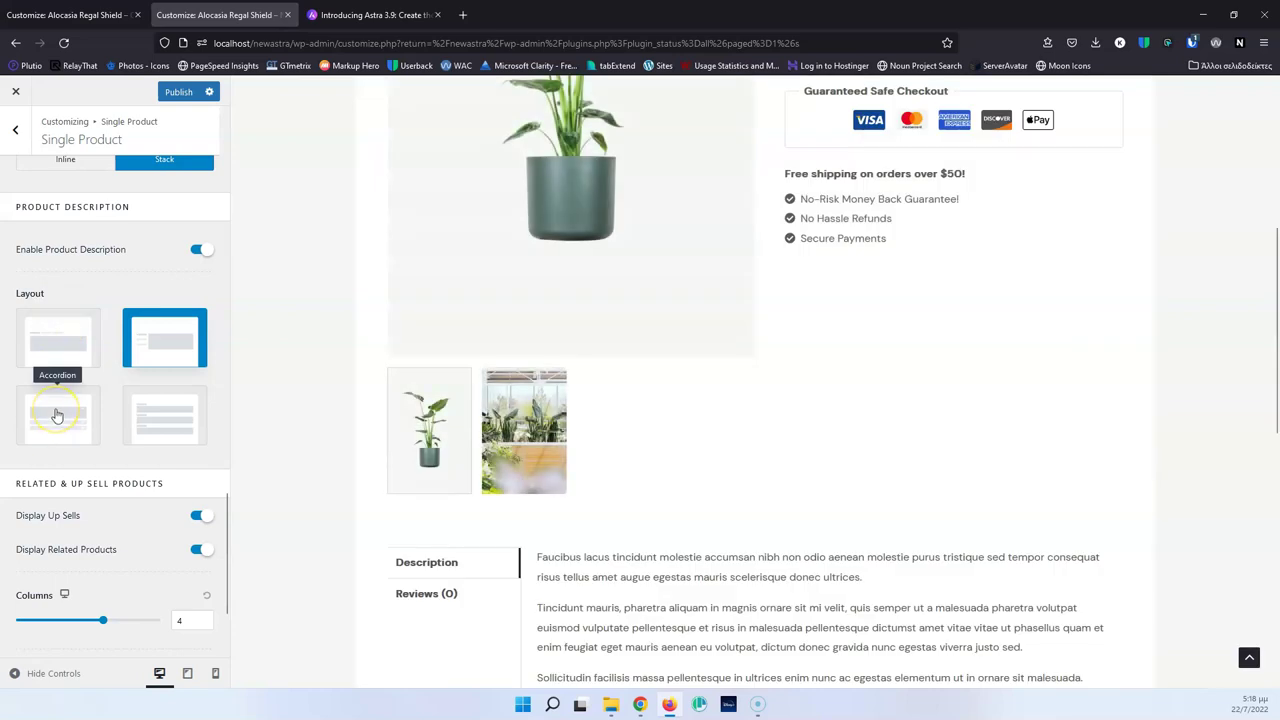
left_click(160, 413)
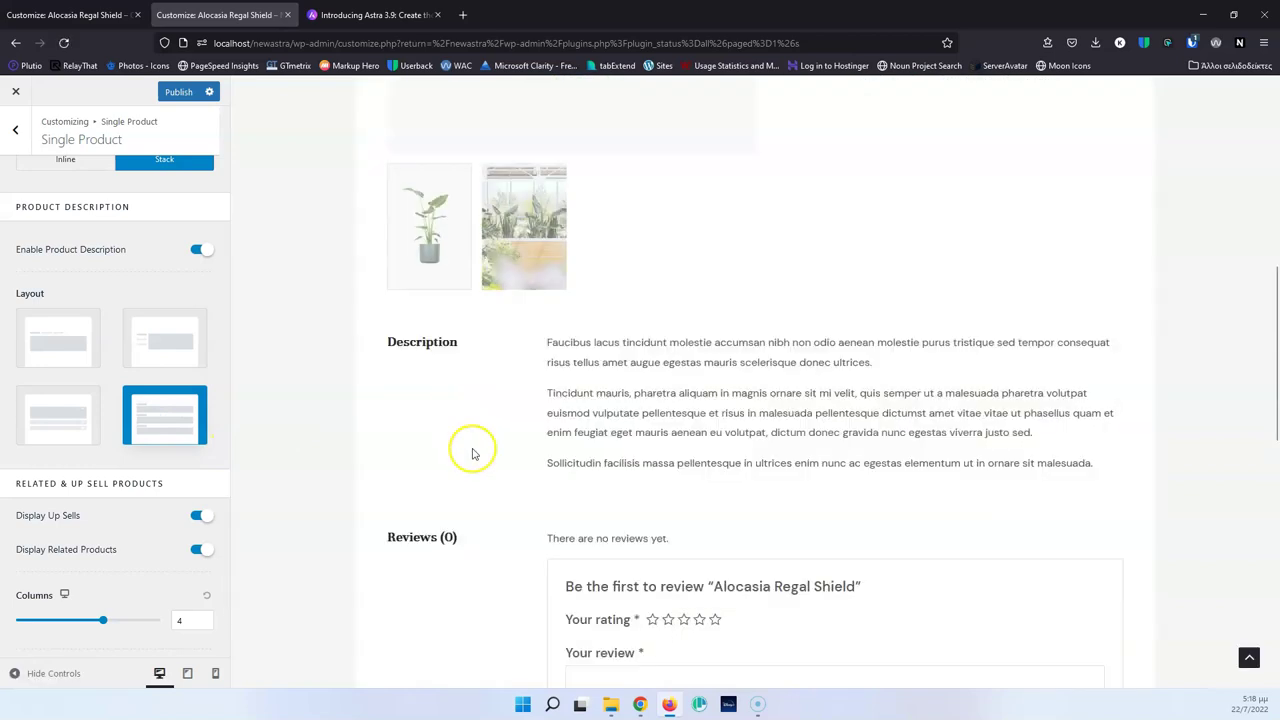
left_click(80, 419)
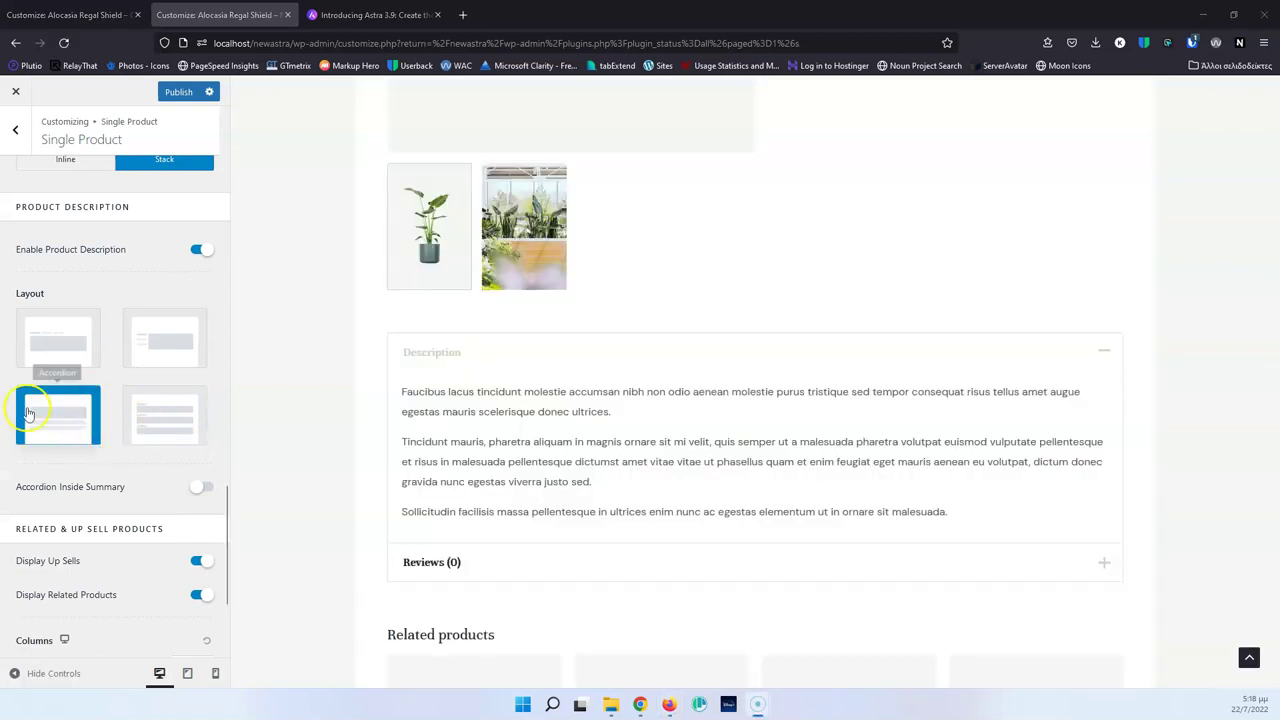
Step: Turn on Display Product Tabs in Old Astra to view its Layout choices, and turn it back off
left_click(68, 14)
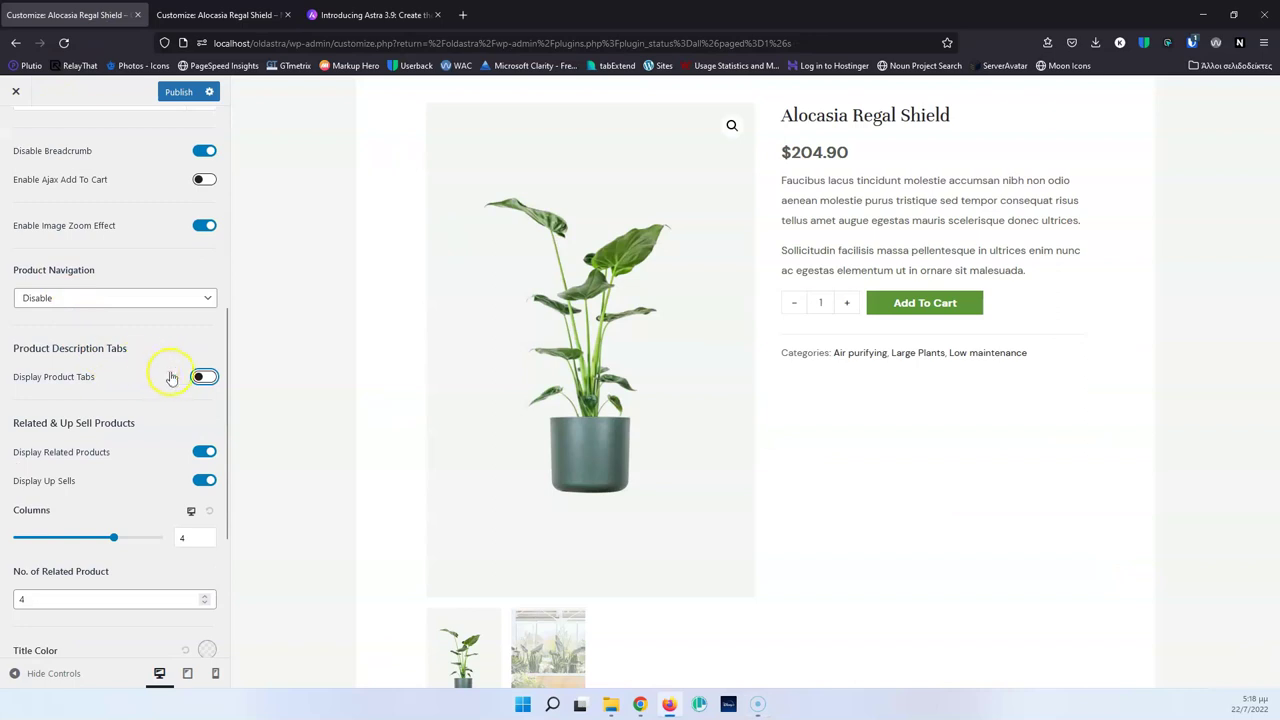
left_click(205, 377)
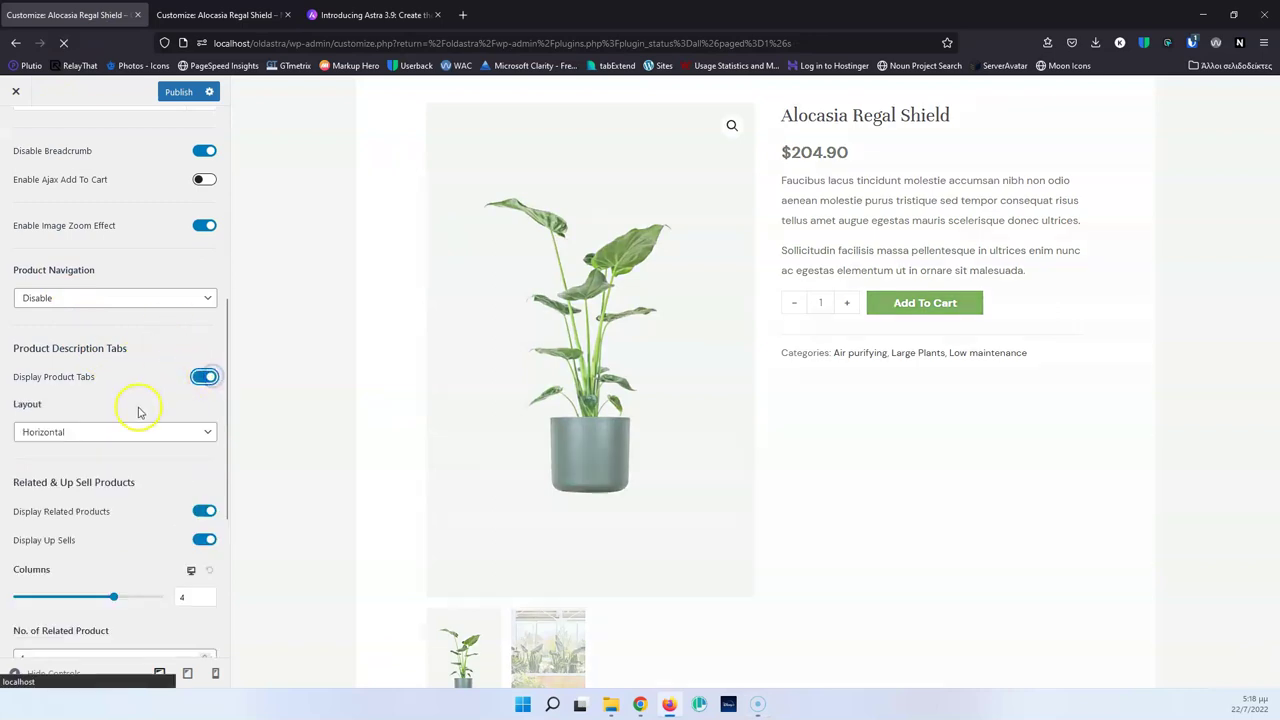
left_click(94, 432)
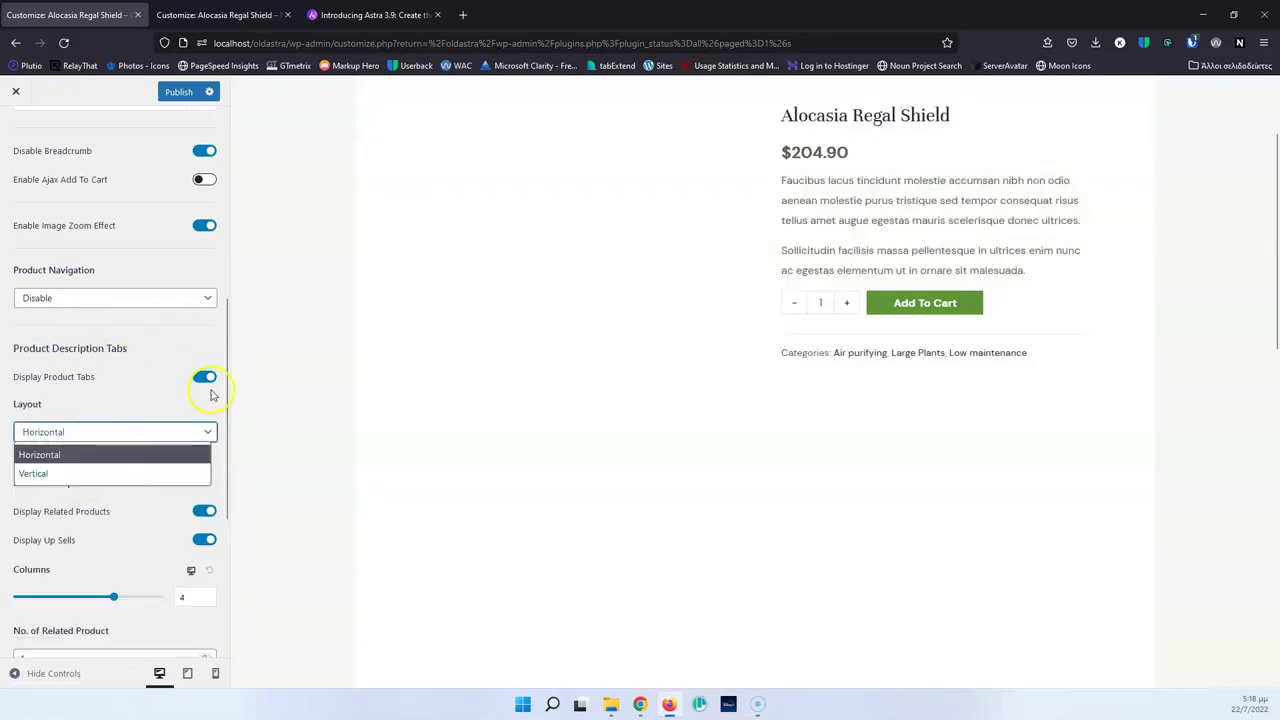
left_click(153, 385)
left_click(151, 381)
scroll(129, 471, "down", 4)
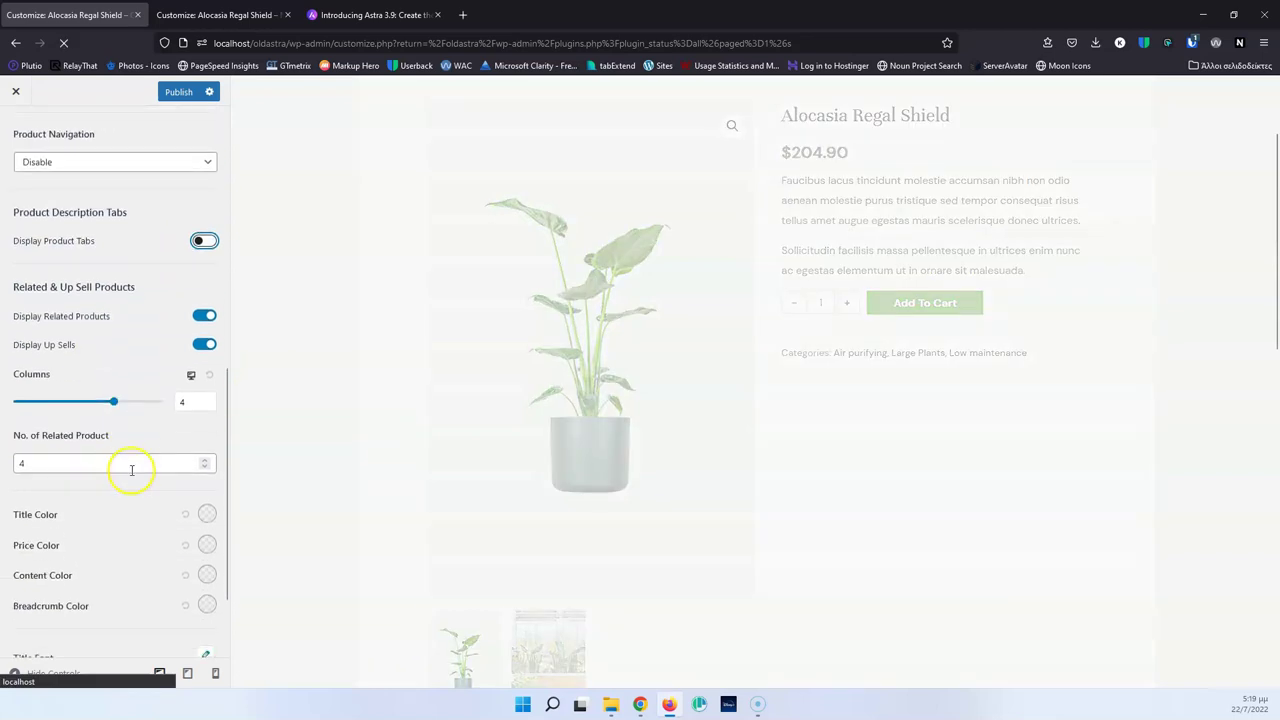
Step: Turn on Accordion Inside Summary in New Astra and examine the description's placement in the product page preview
key("ctrl+Tab")
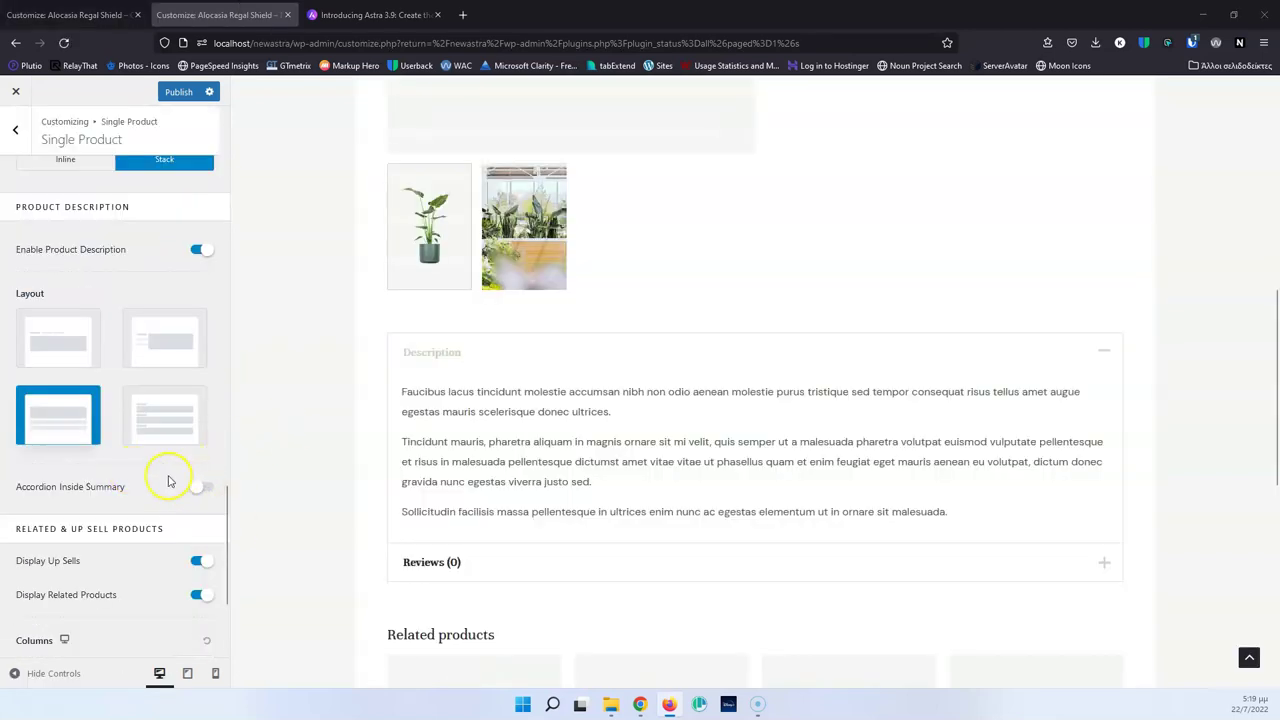
left_click(203, 489)
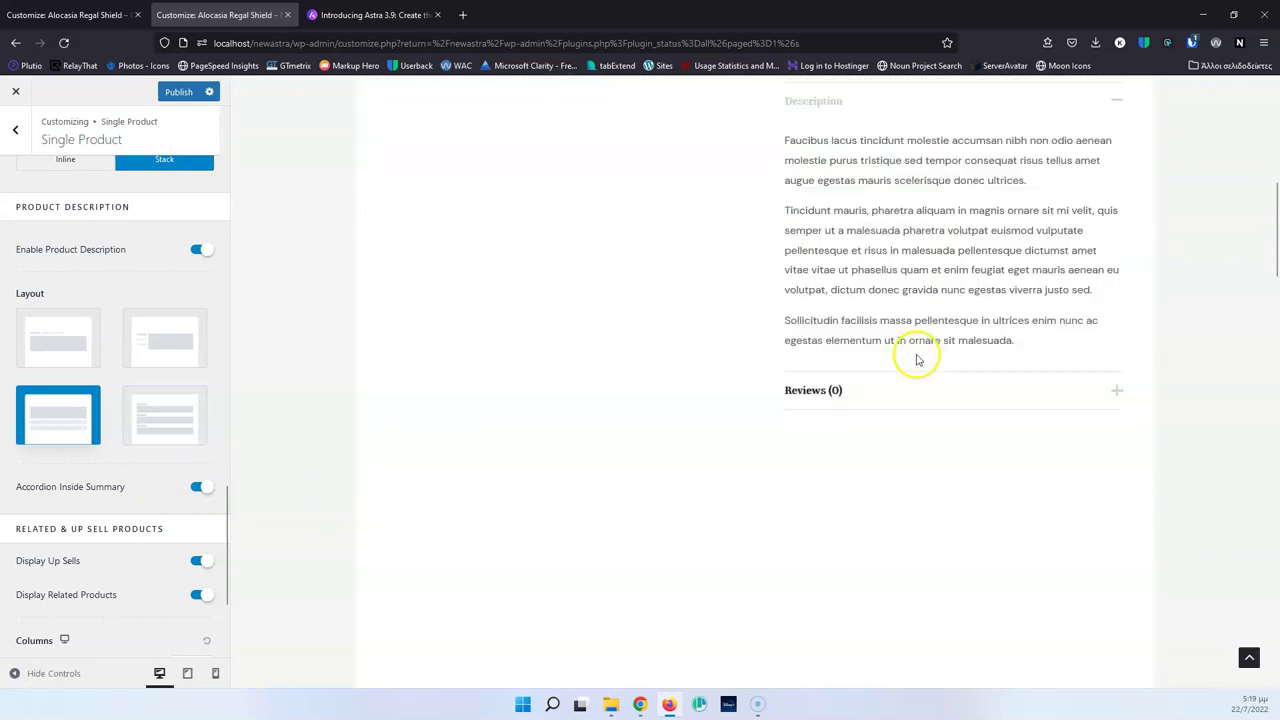
scroll(979, 355, "up", 4)
scroll(886, 371, "down", 1)
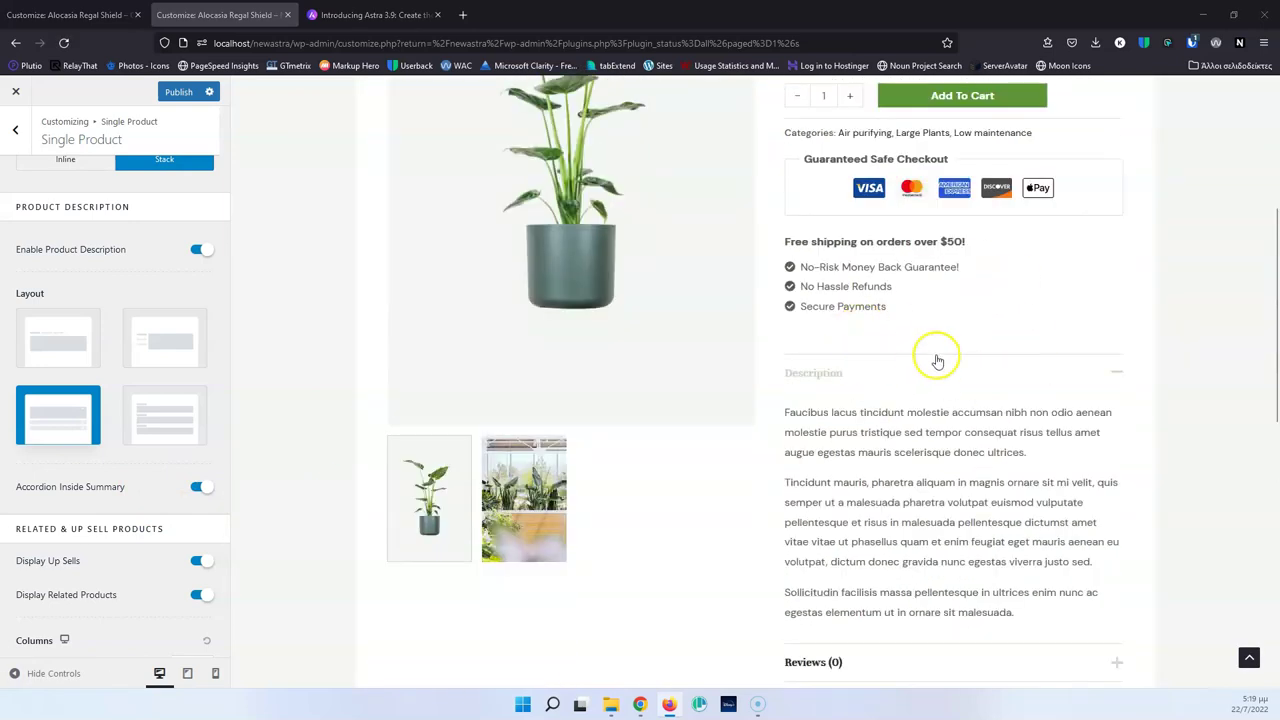
scroll(934, 357, "up", 2)
scroll(960, 406, "down", 6)
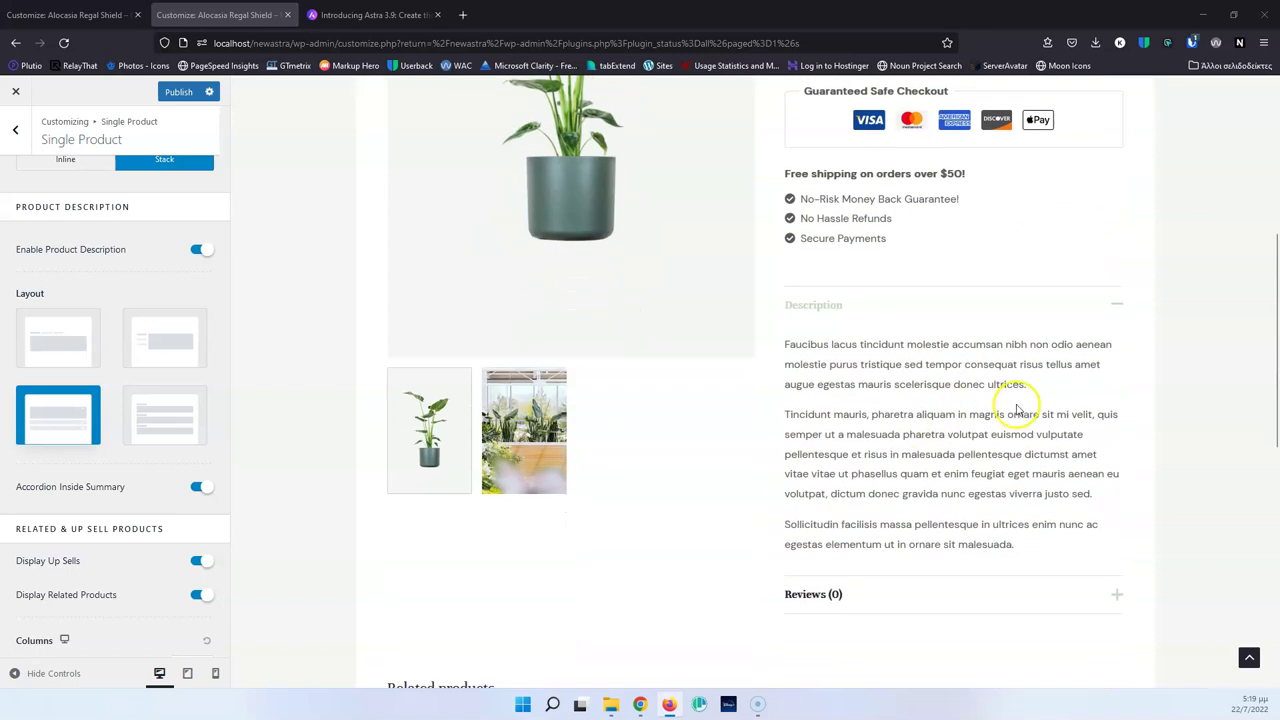
scroll(869, 314, "up", 2)
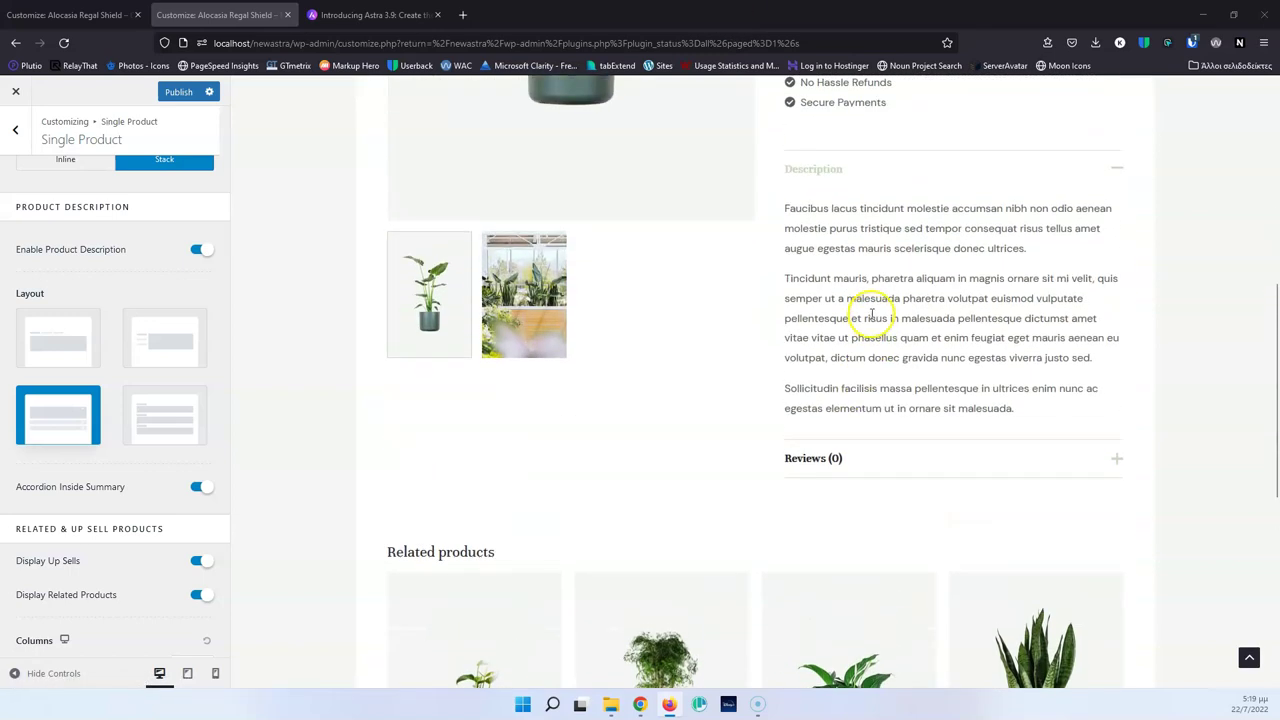
scroll(872, 315, "down", 3)
scroll(870, 315, "up", 4)
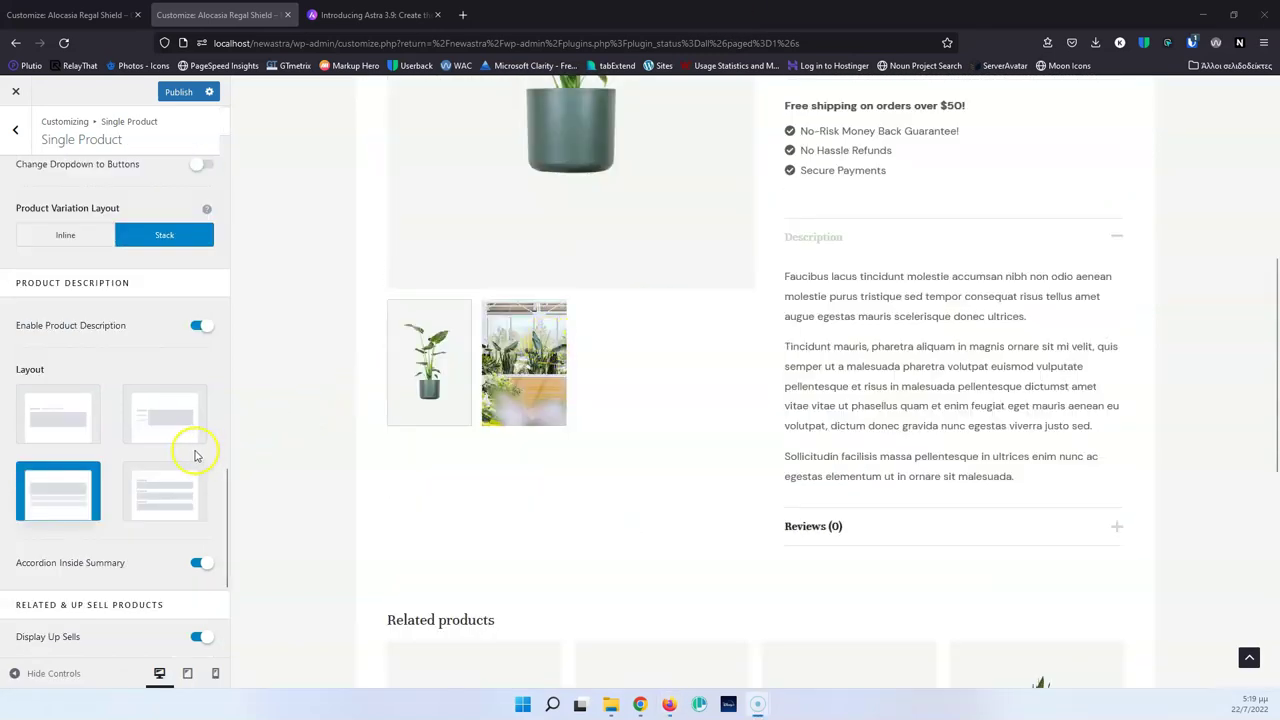
scroll(160, 445, "down", 2)
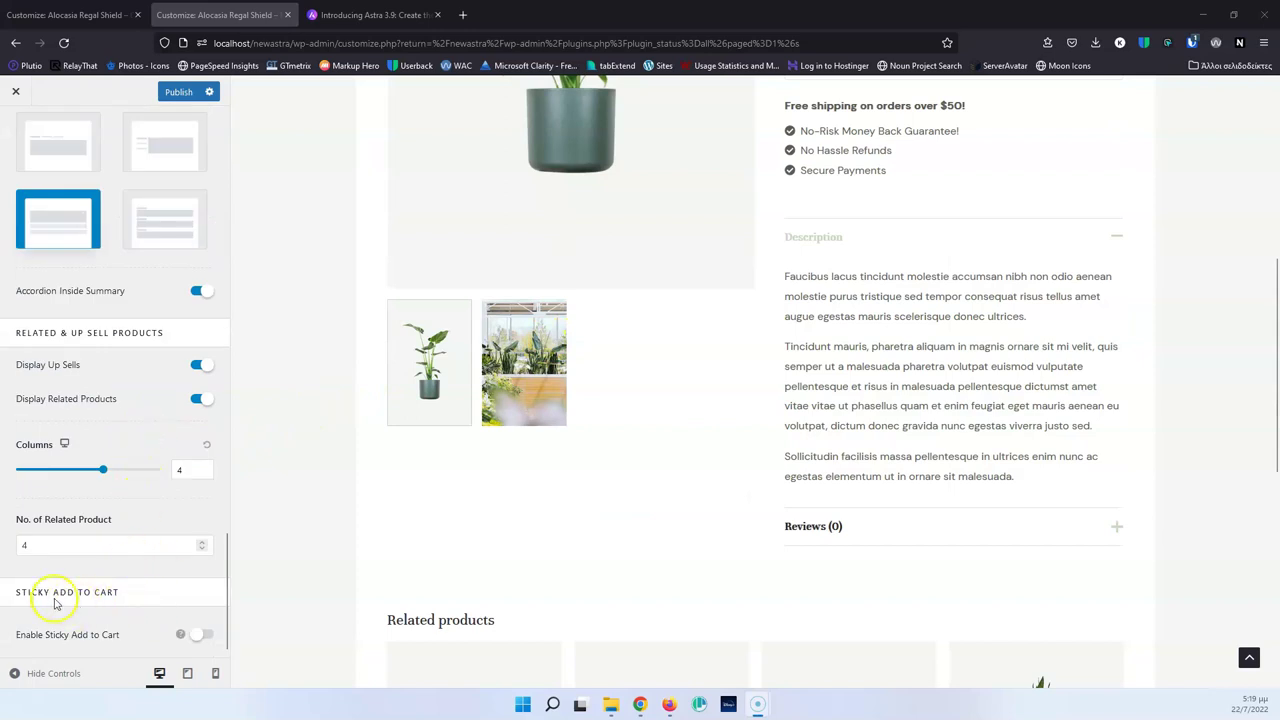
Step: Turn on Enable Sticky Add to Cart, try its Bottom placement in the product preview, and return Sticky Placement to Top
left_click(200, 635)
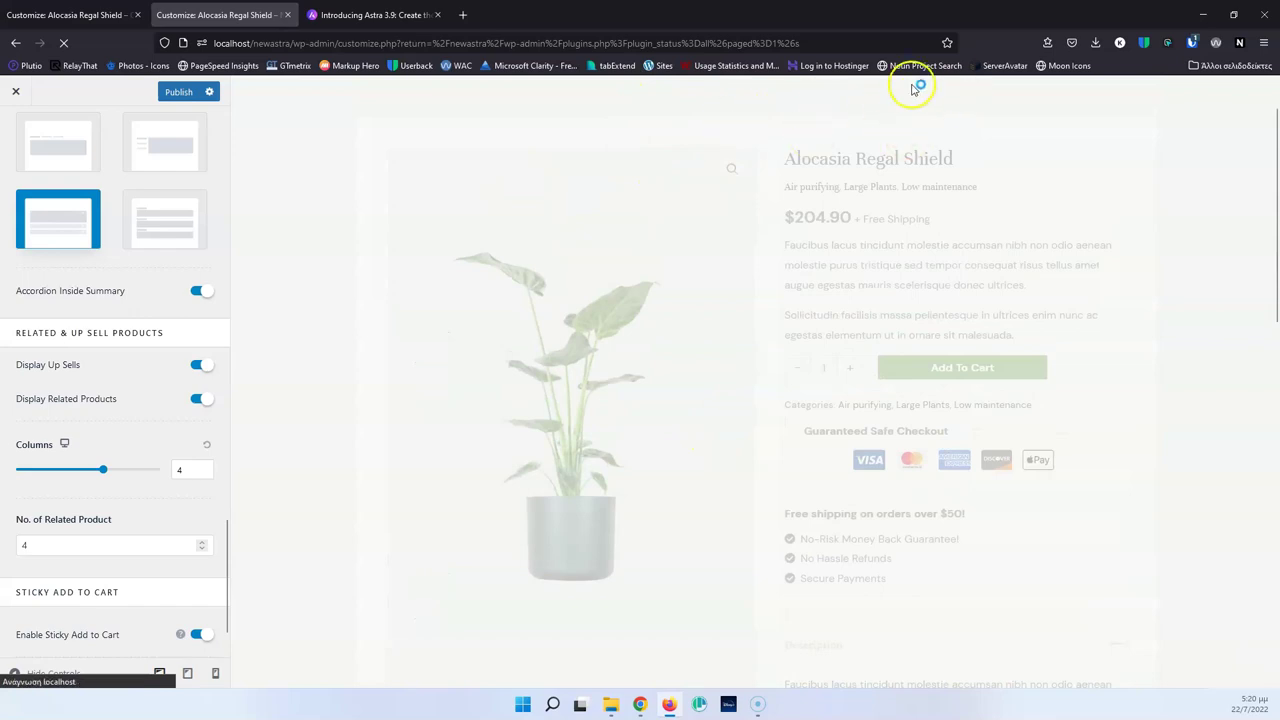
scroll(931, 115, "down", 5)
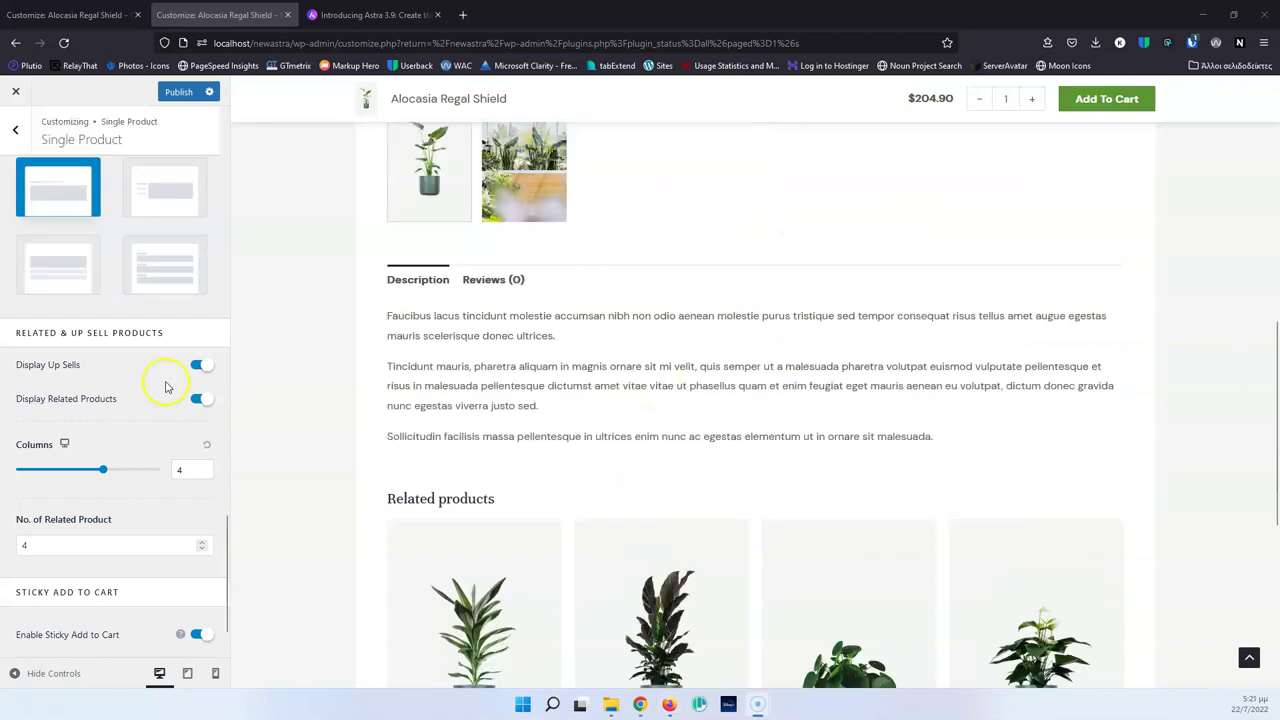
scroll(163, 386, "down", 1)
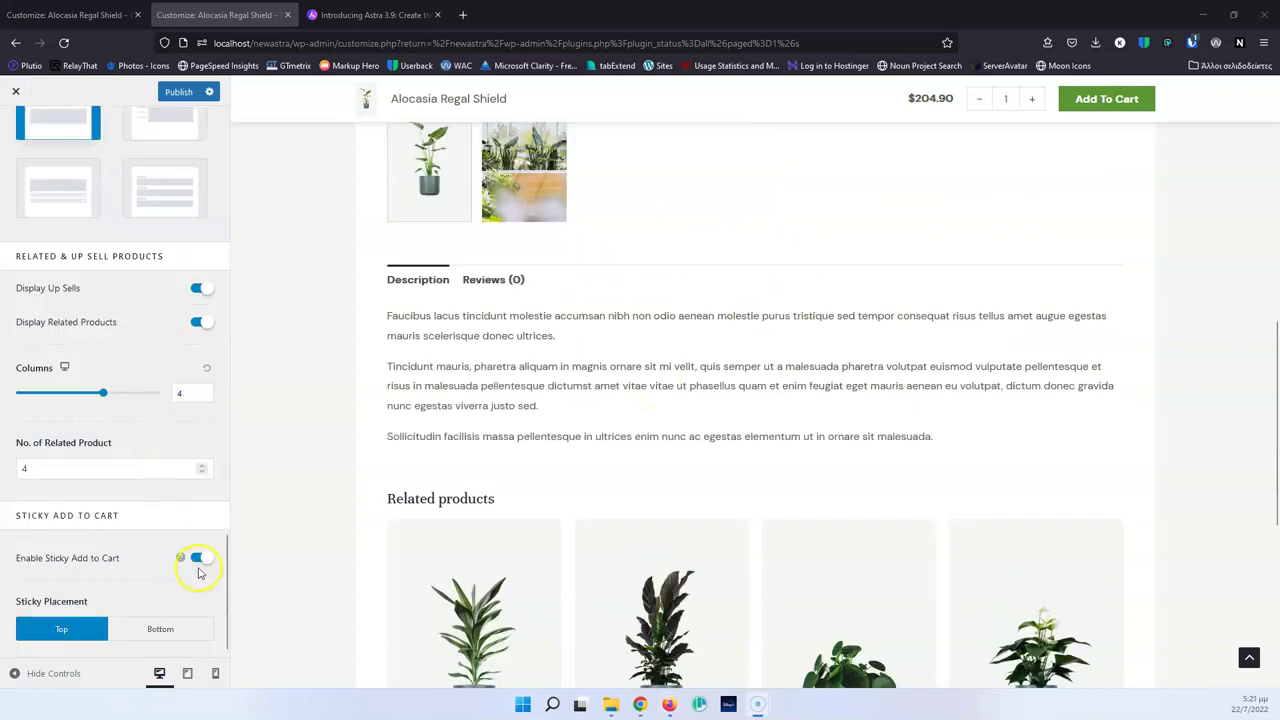
left_click(160, 630)
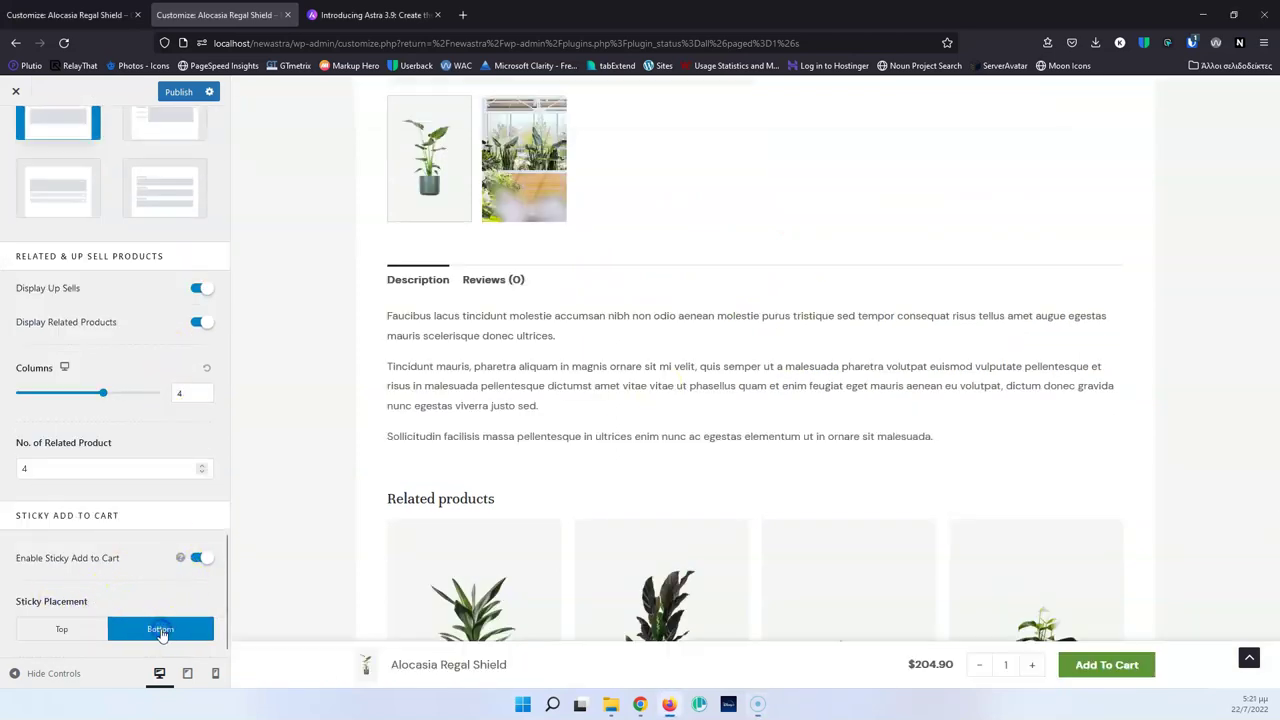
left_click(62, 630)
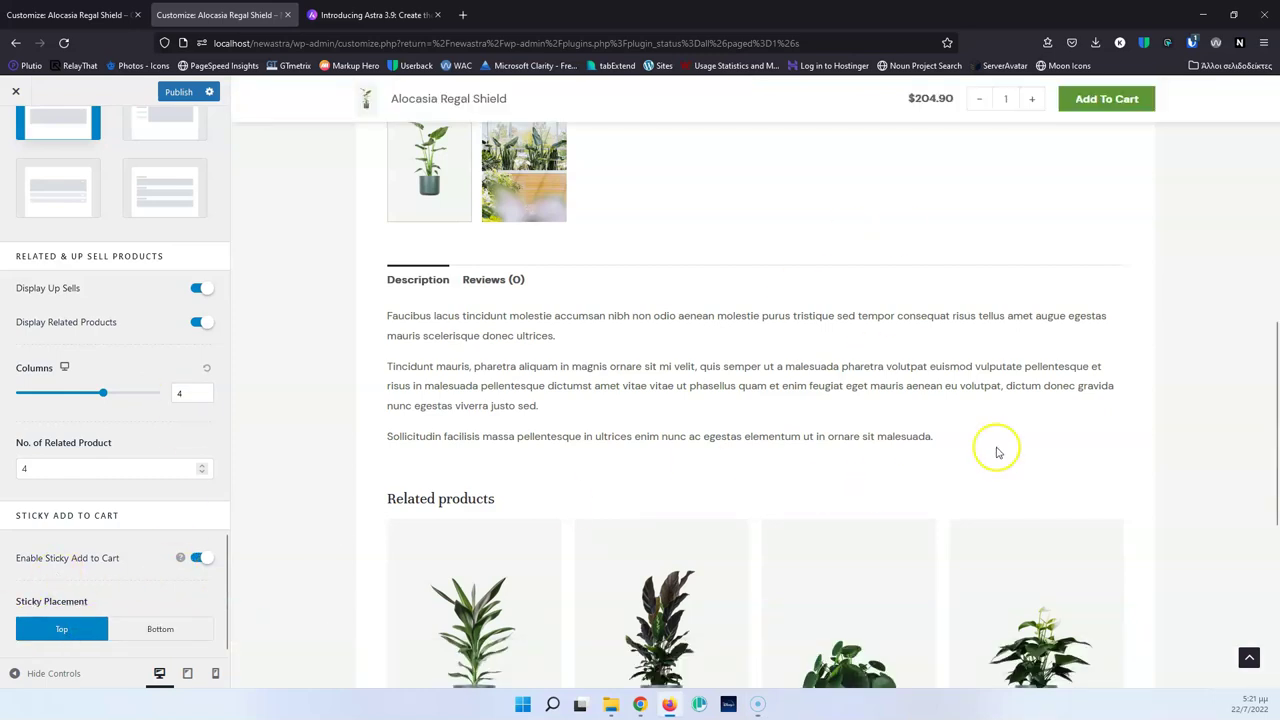
scroll(507, 411, "up", 2)
scroll(507, 411, "up", 4)
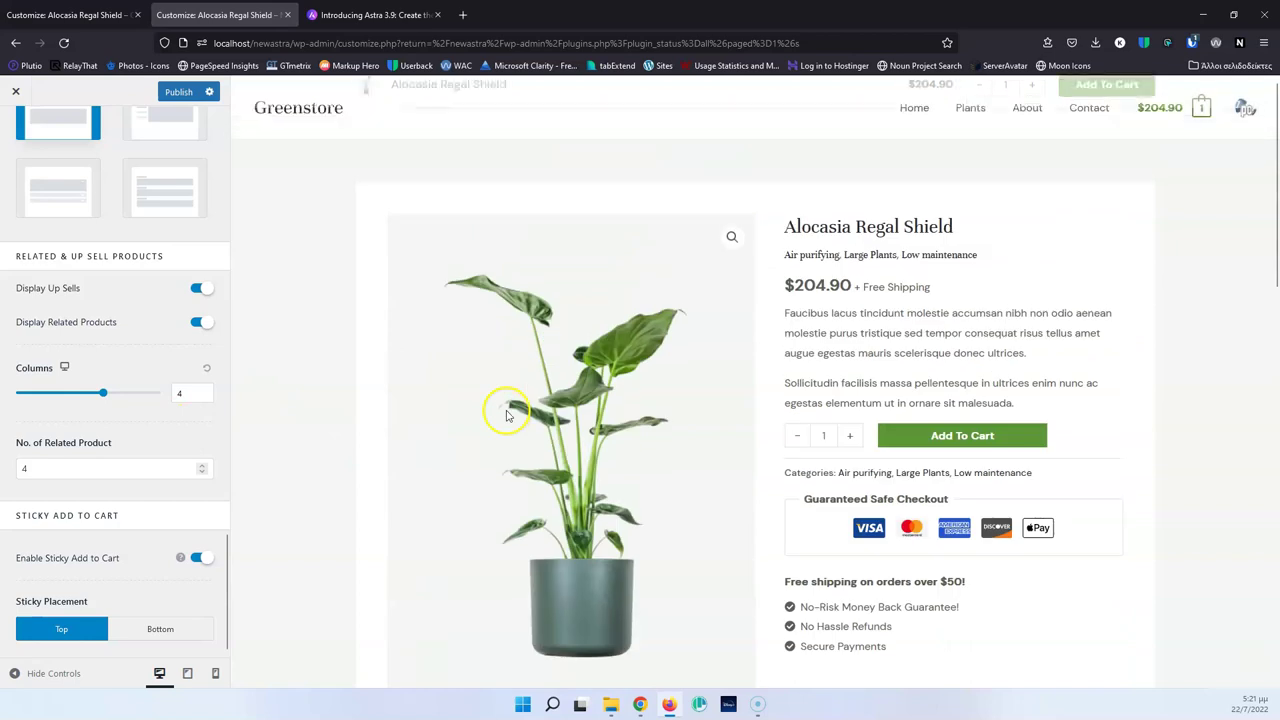
Step: Open the WooCommerce Cart settings in New Astra and then in Old Astra to compare the available options
scroll(56, 152, "up", 10)
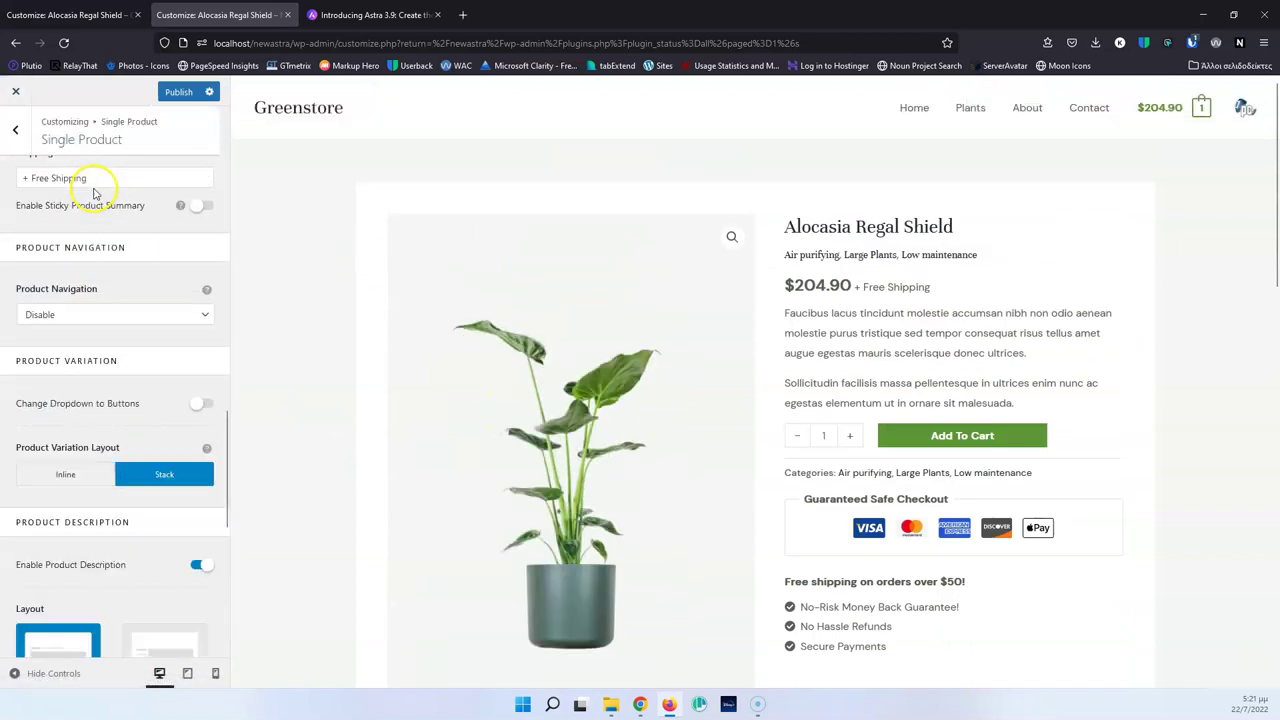
left_click(13, 133)
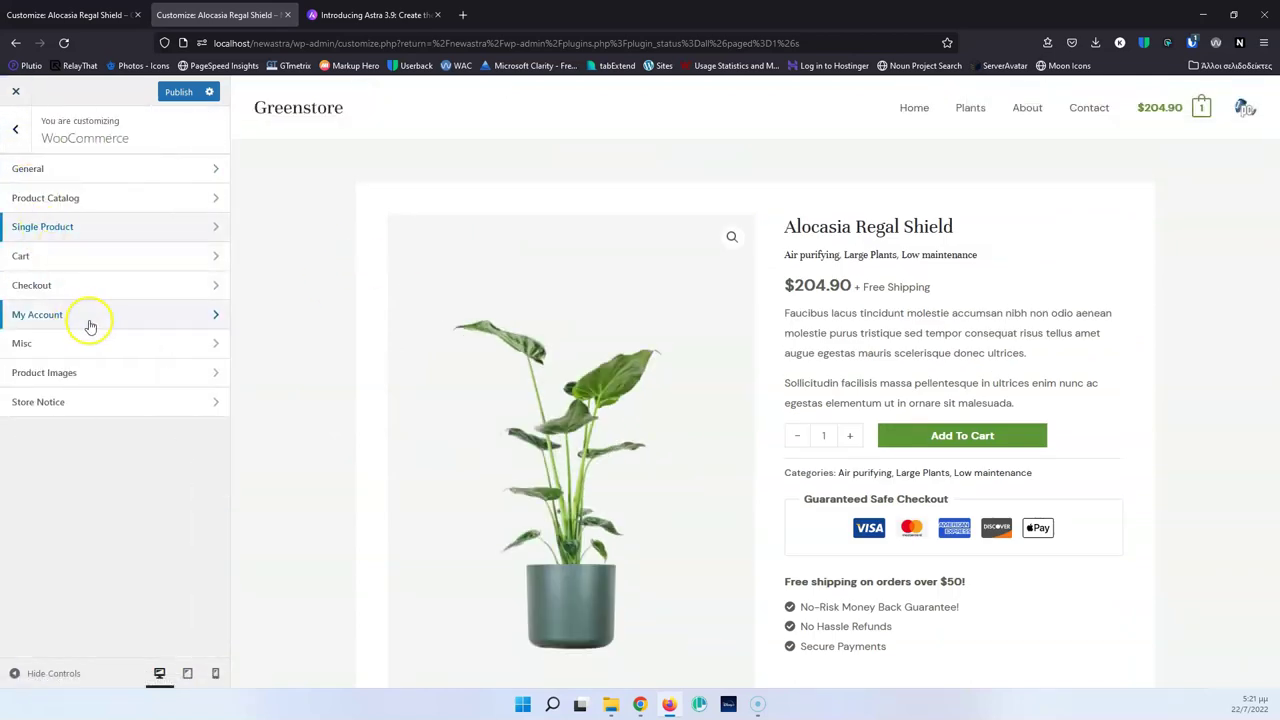
left_click(143, 258)
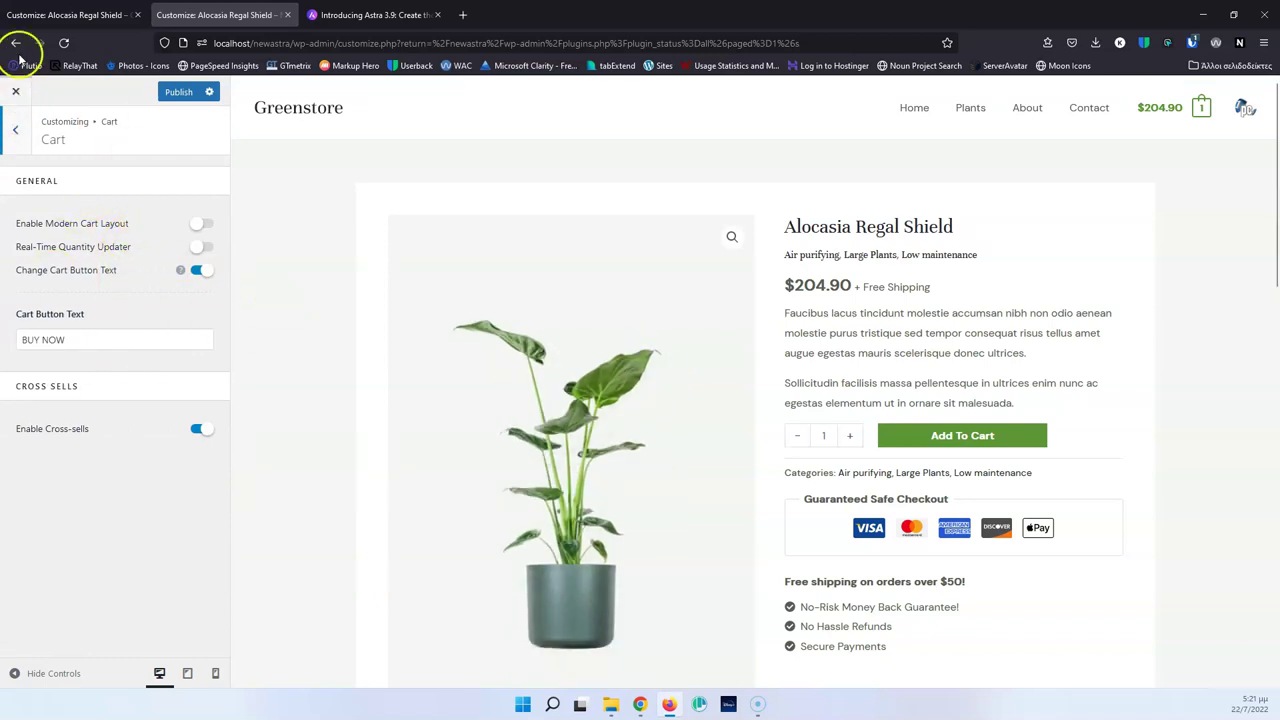
left_click(42, 18)
scroll(53, 160, "up", 10)
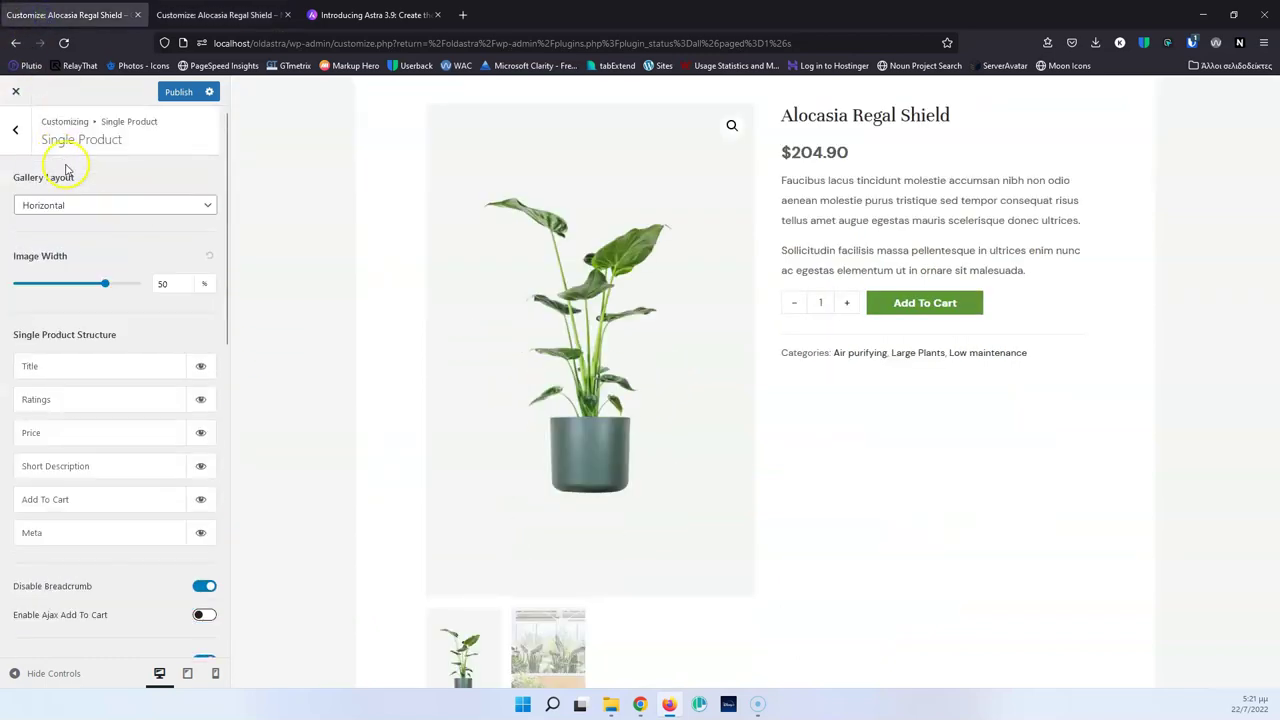
left_click(15, 130)
left_click(89, 313)
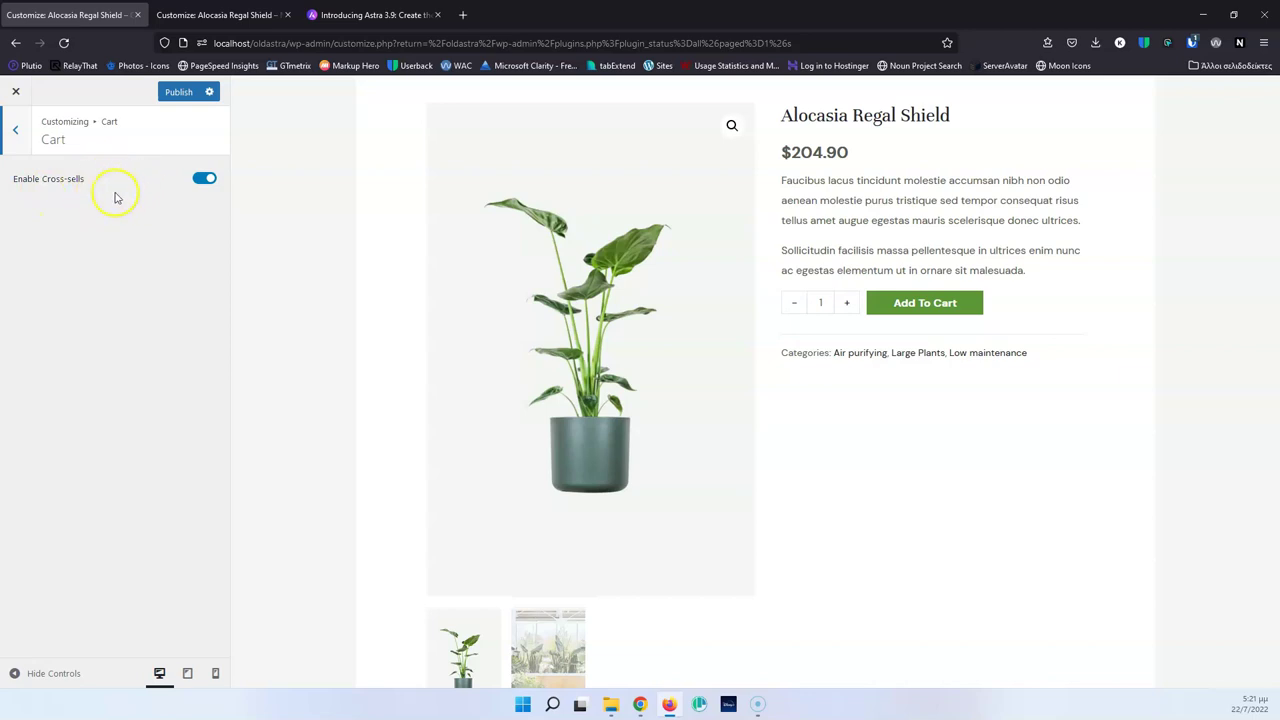
Step: Bring up the Cart page in the New Astra preview and turn on Enable Modern Cart Layout
left_click(212, 14)
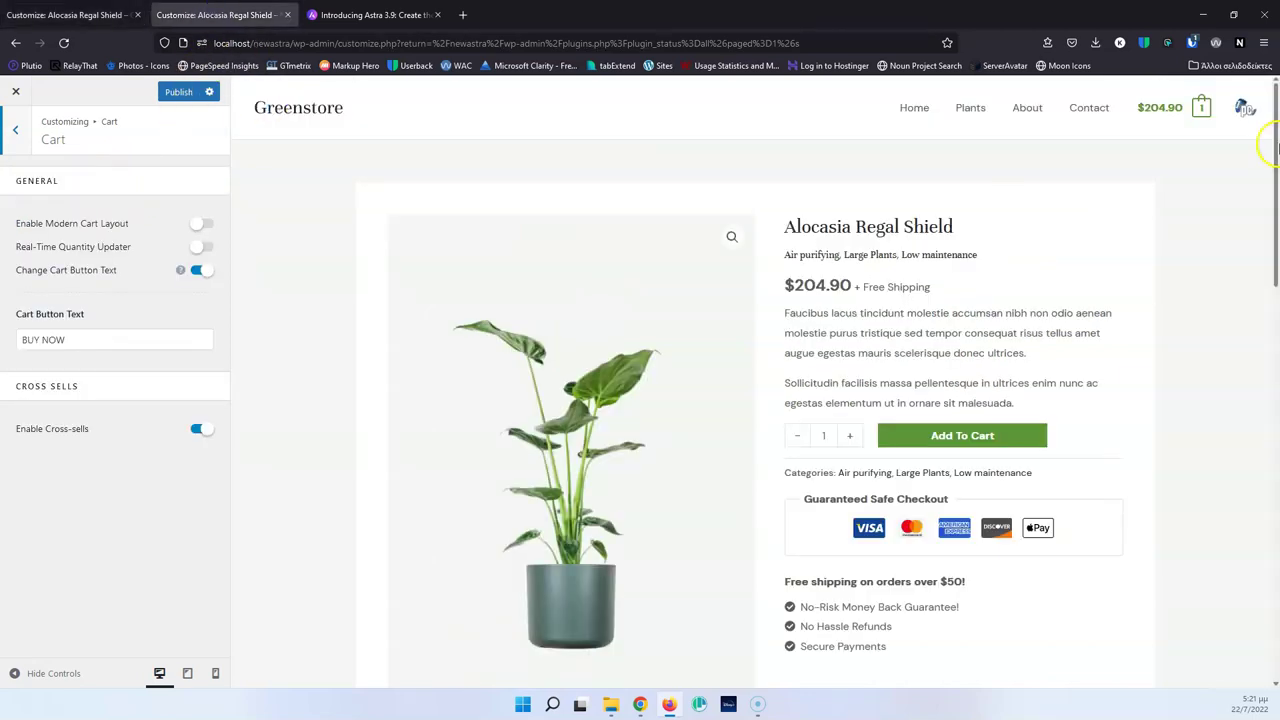
left_click(1202, 110)
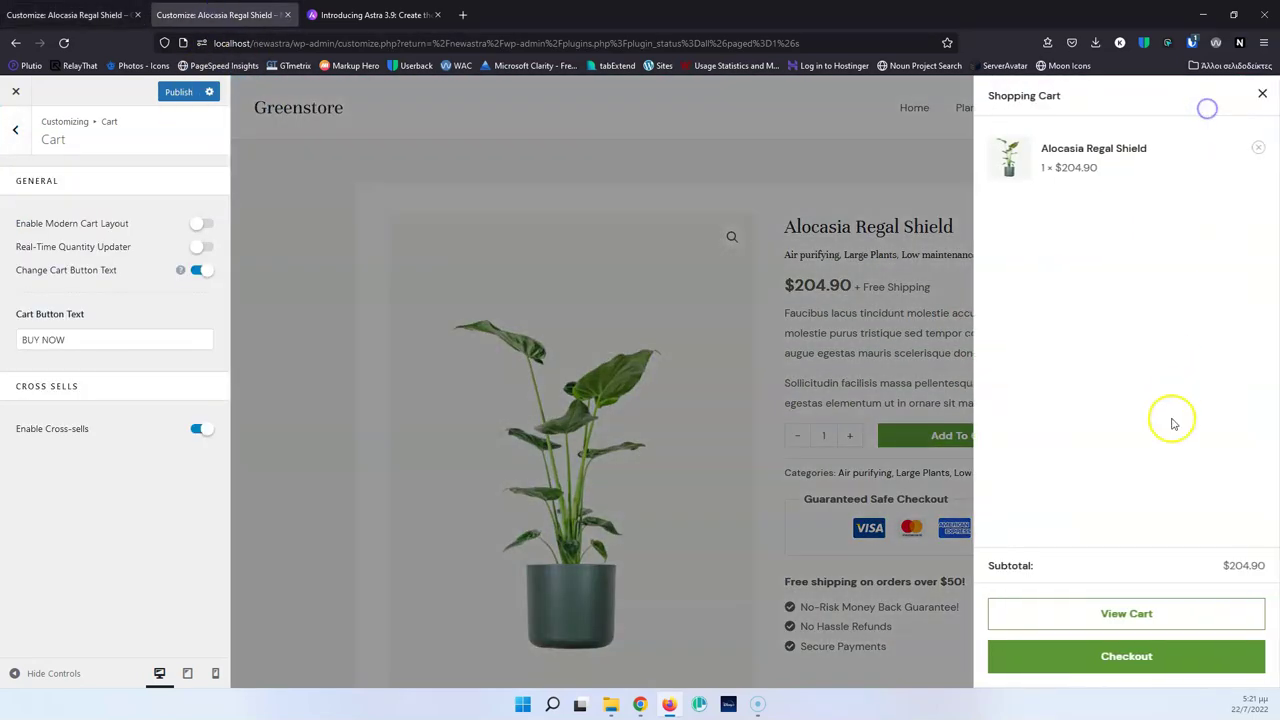
left_click(1146, 614)
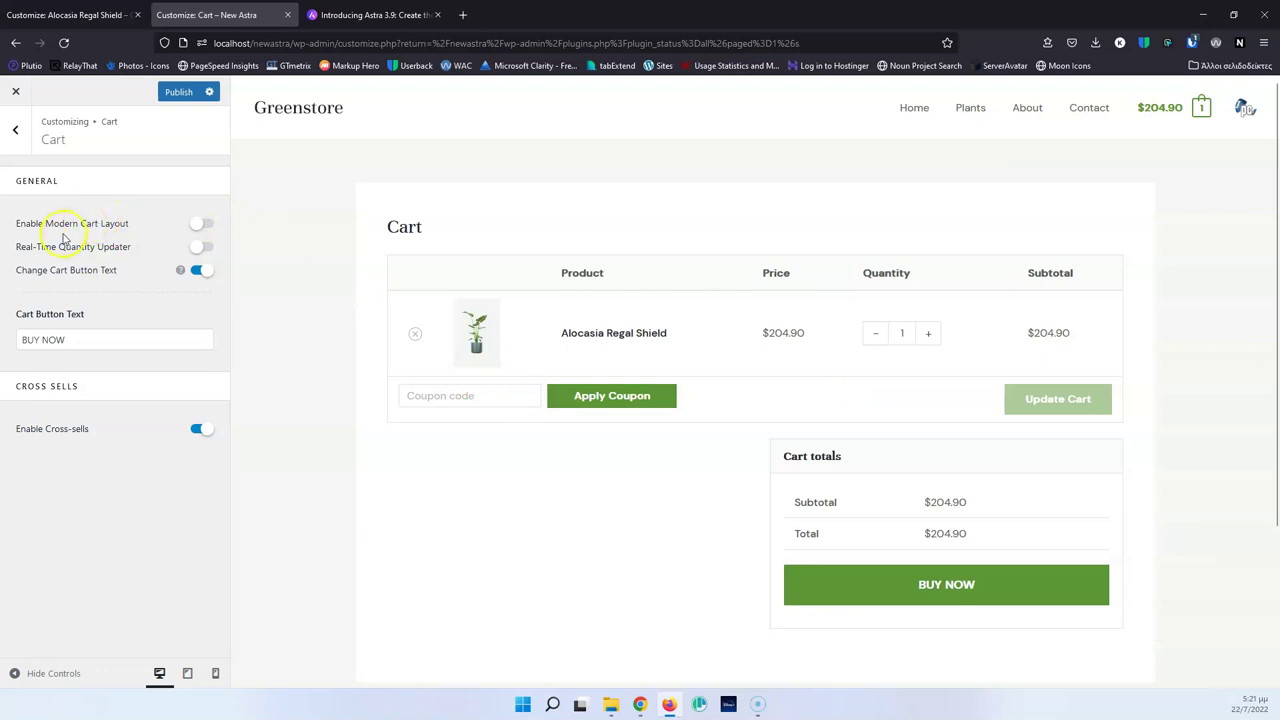
left_click(200, 223)
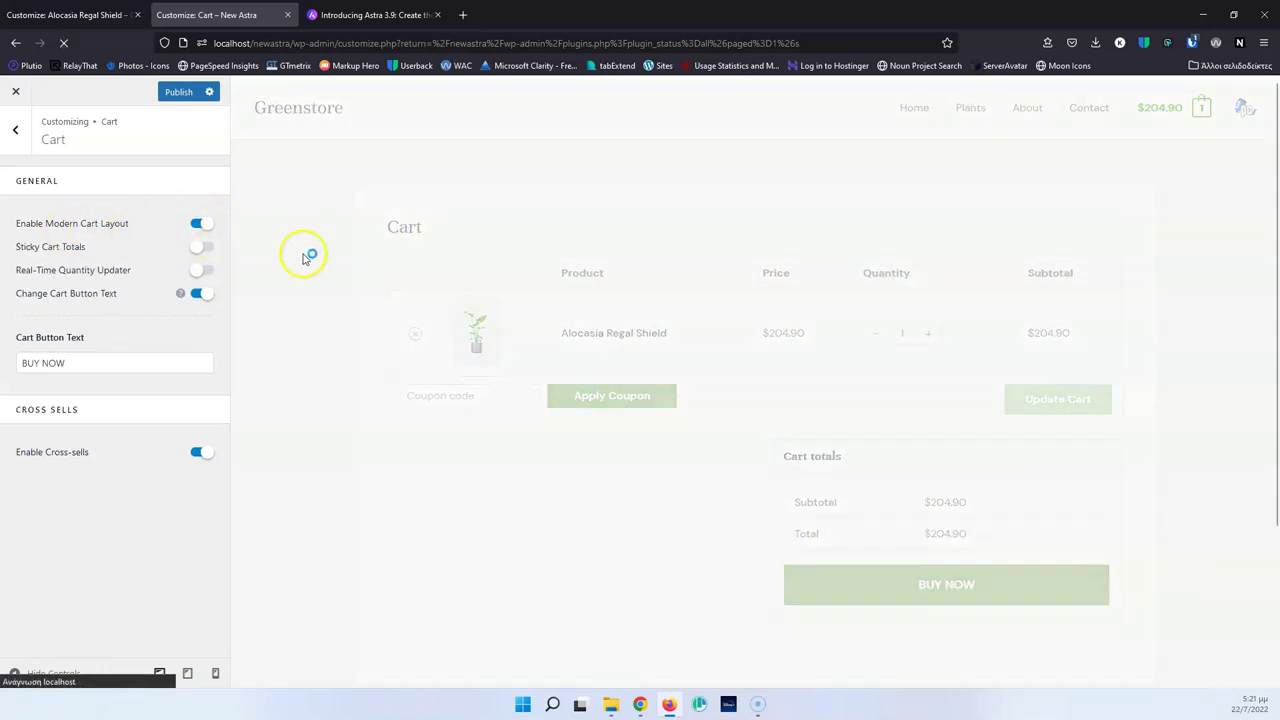
Step: Bring up the Cart page in the Old Astra preview and compare its layout with New Astra's modern cart
left_click(70, 14)
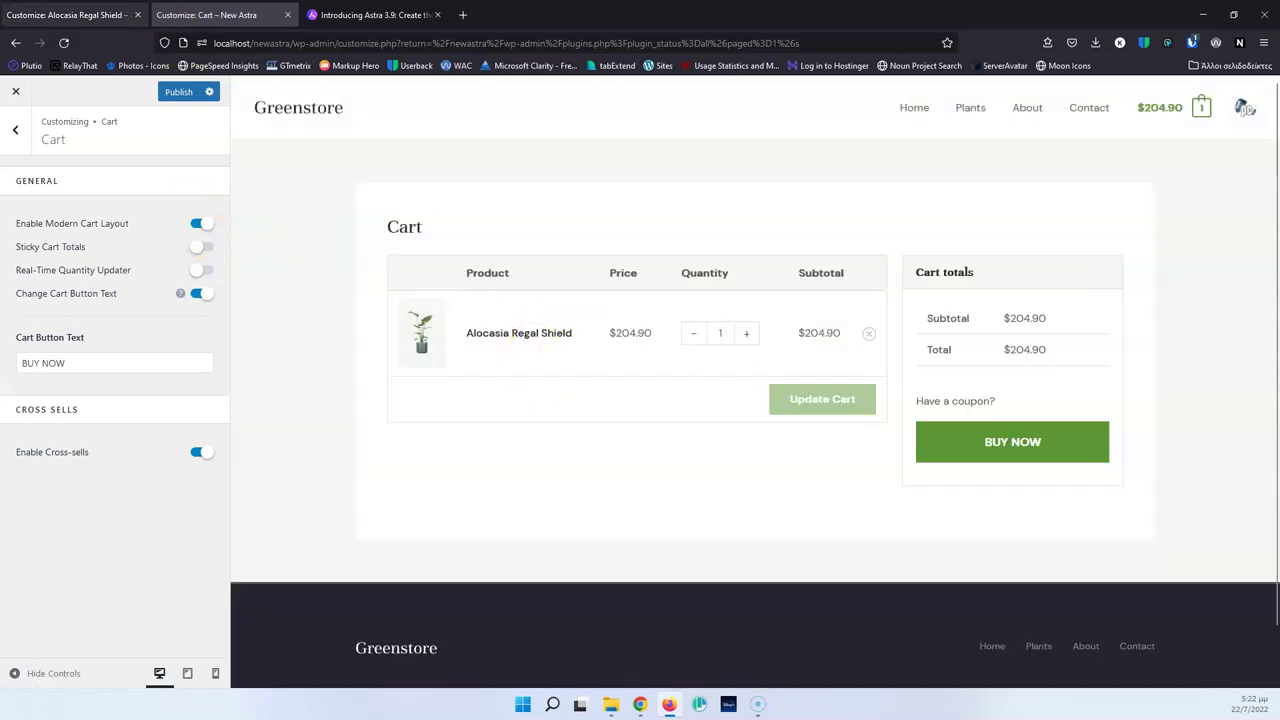
mouse_move(1201, 107)
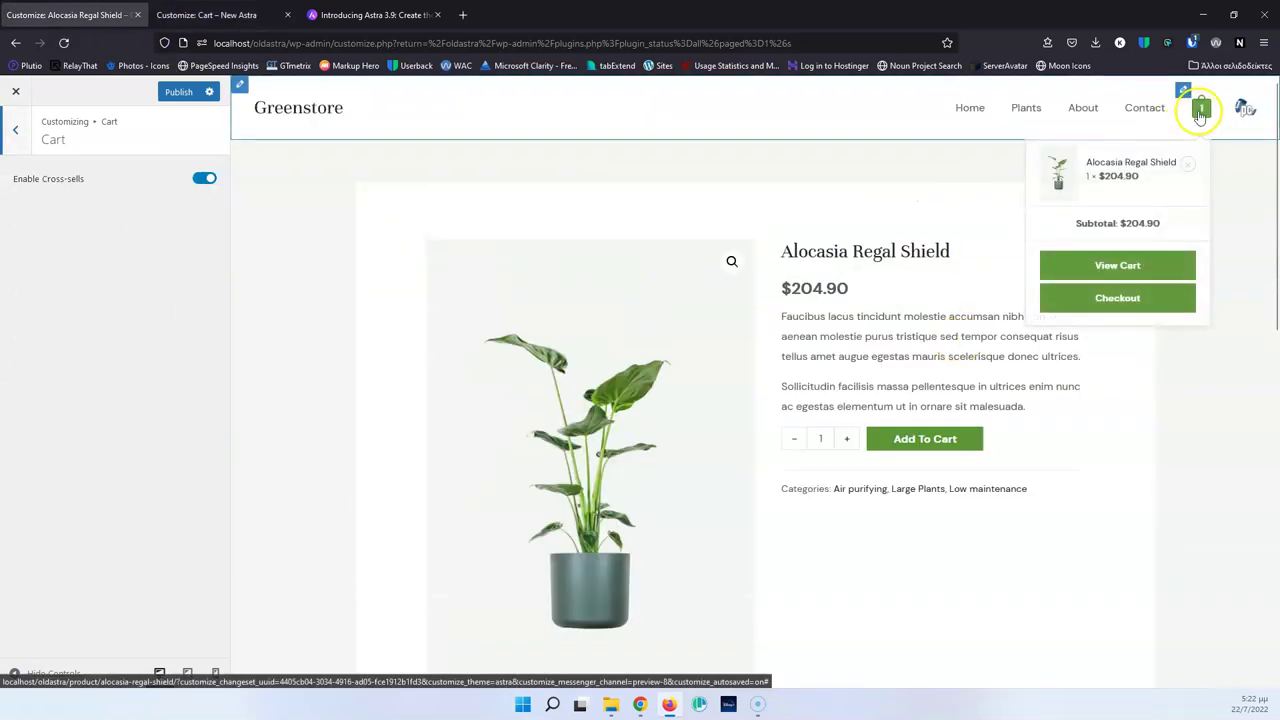
left_click(1112, 274)
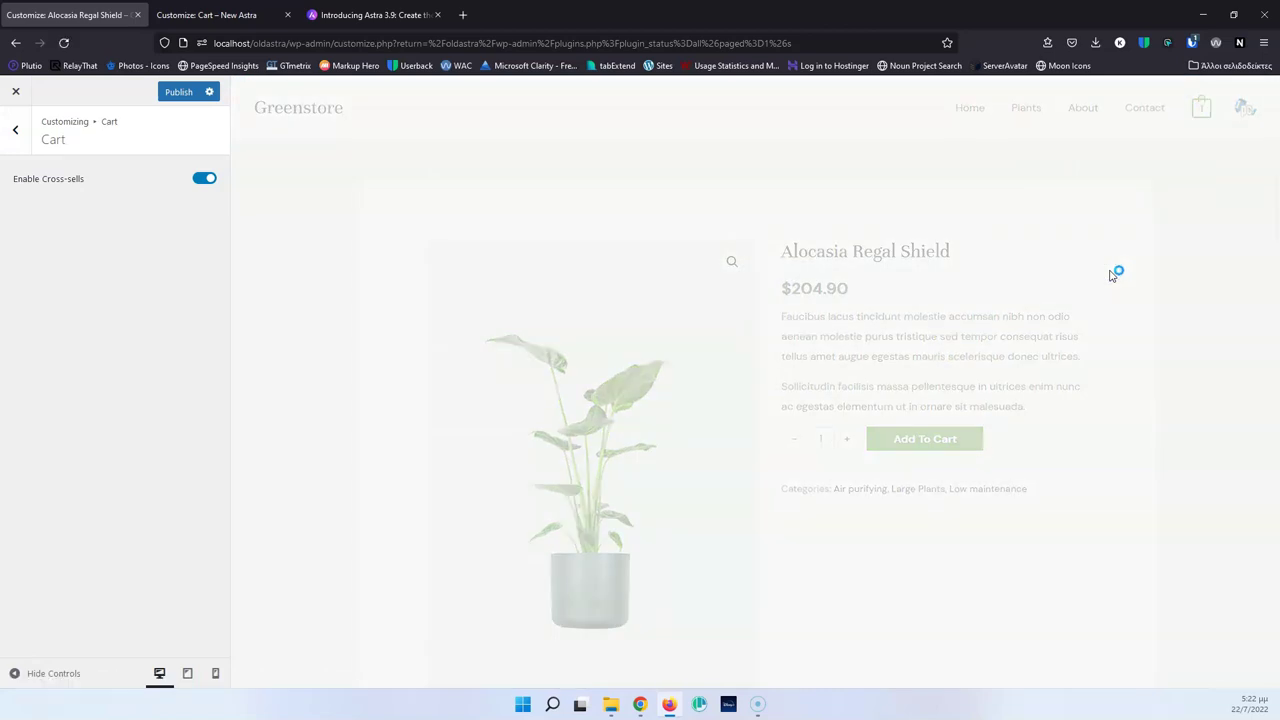
left_click(210, 14)
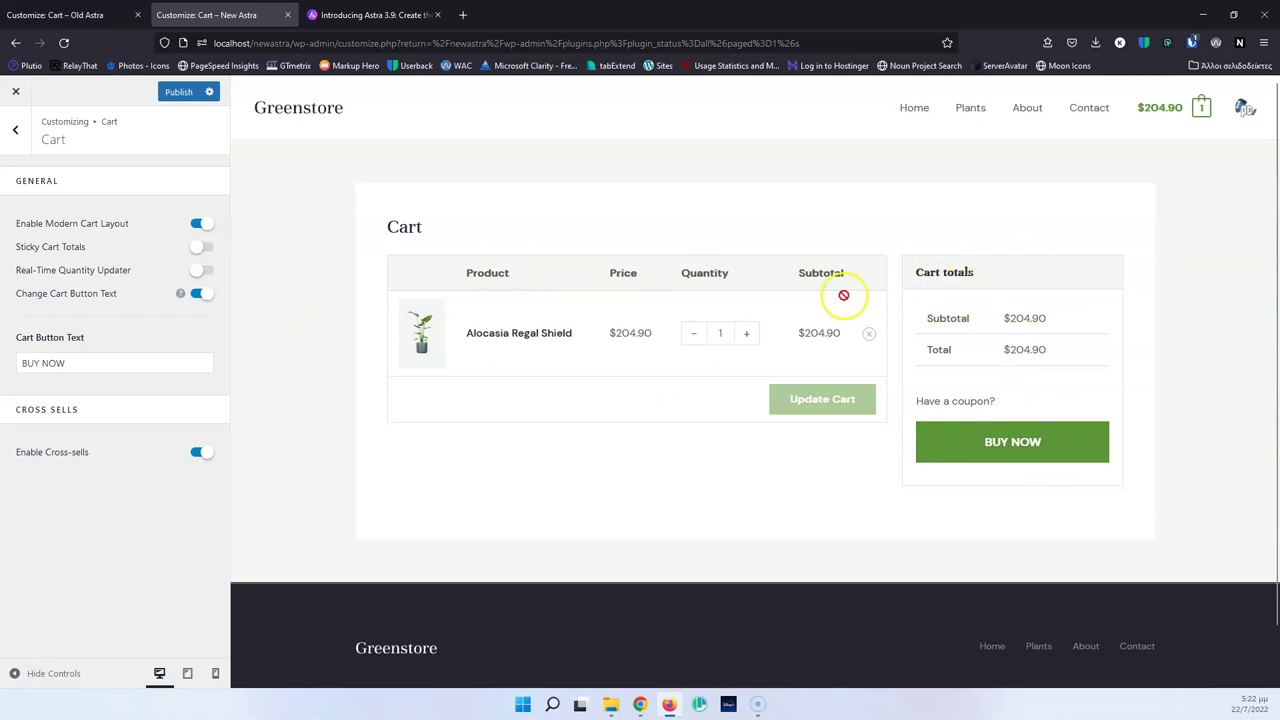
left_click(634, 402)
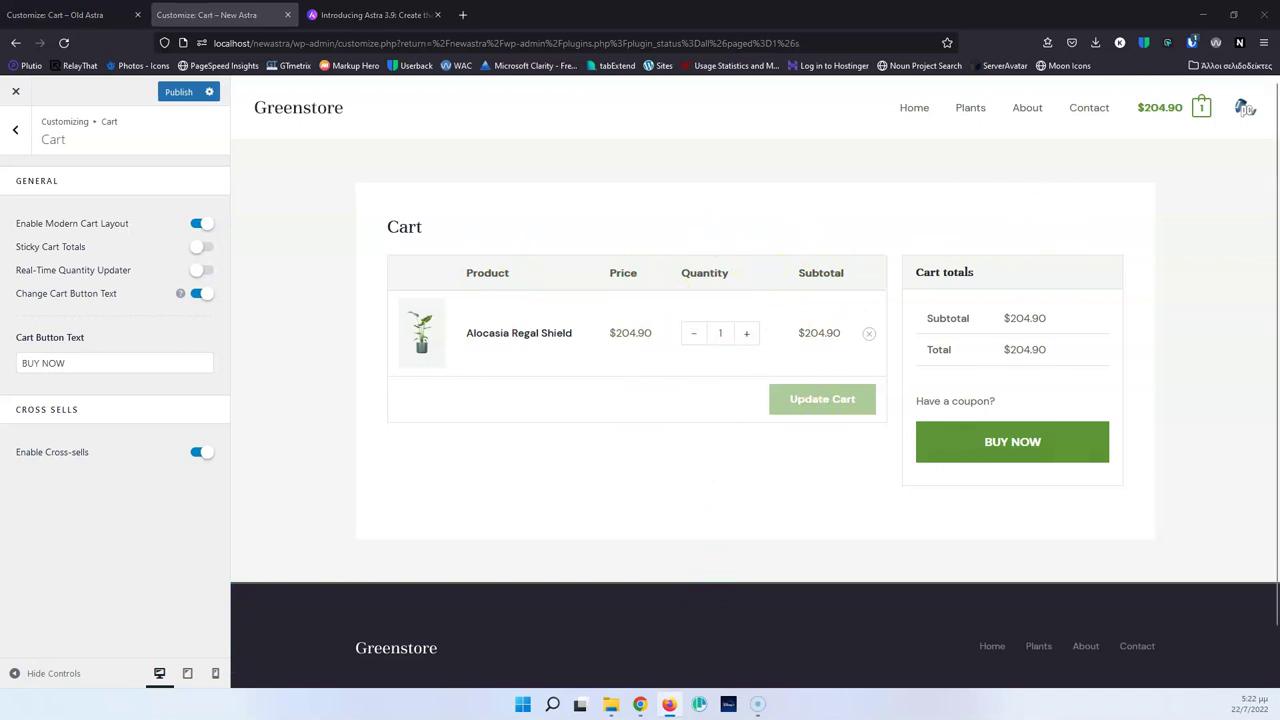
Step: Turn on Sticky Cart Totals and Real-Time Quantity Updater in New Astra, testing a product quantity of 2 in between
left_click(199, 250)
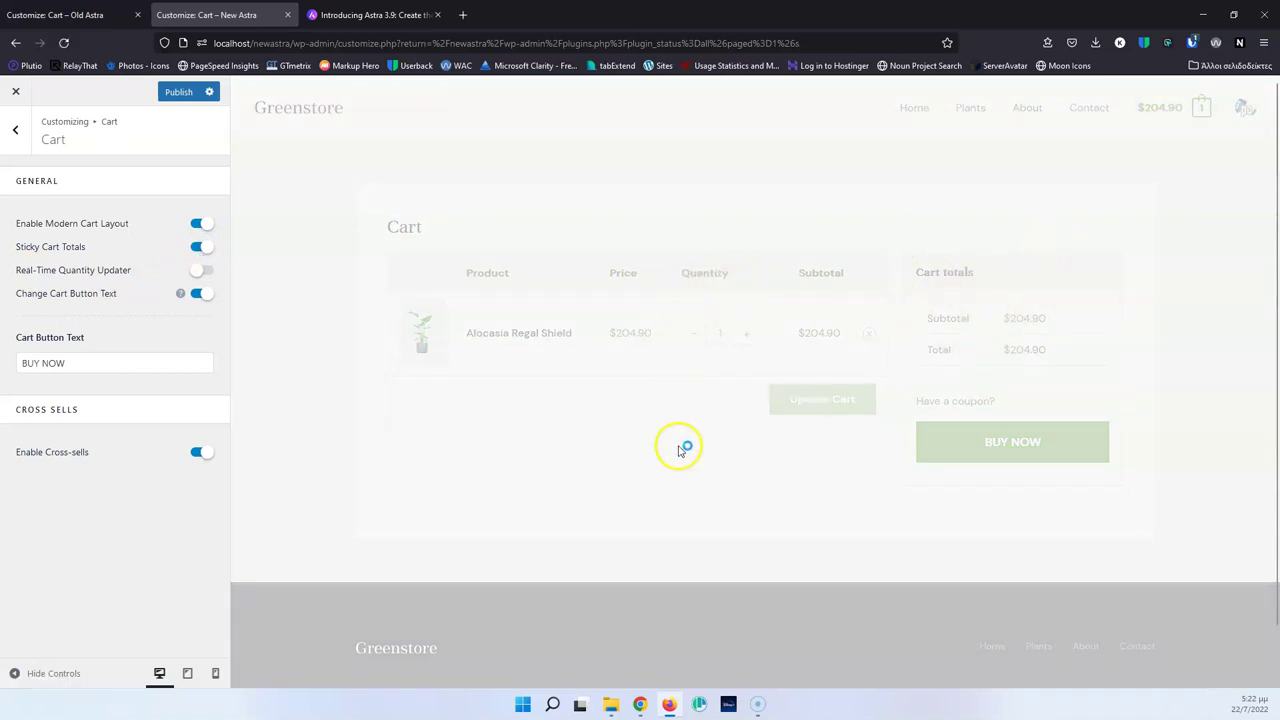
scroll(705, 357, "down", 1)
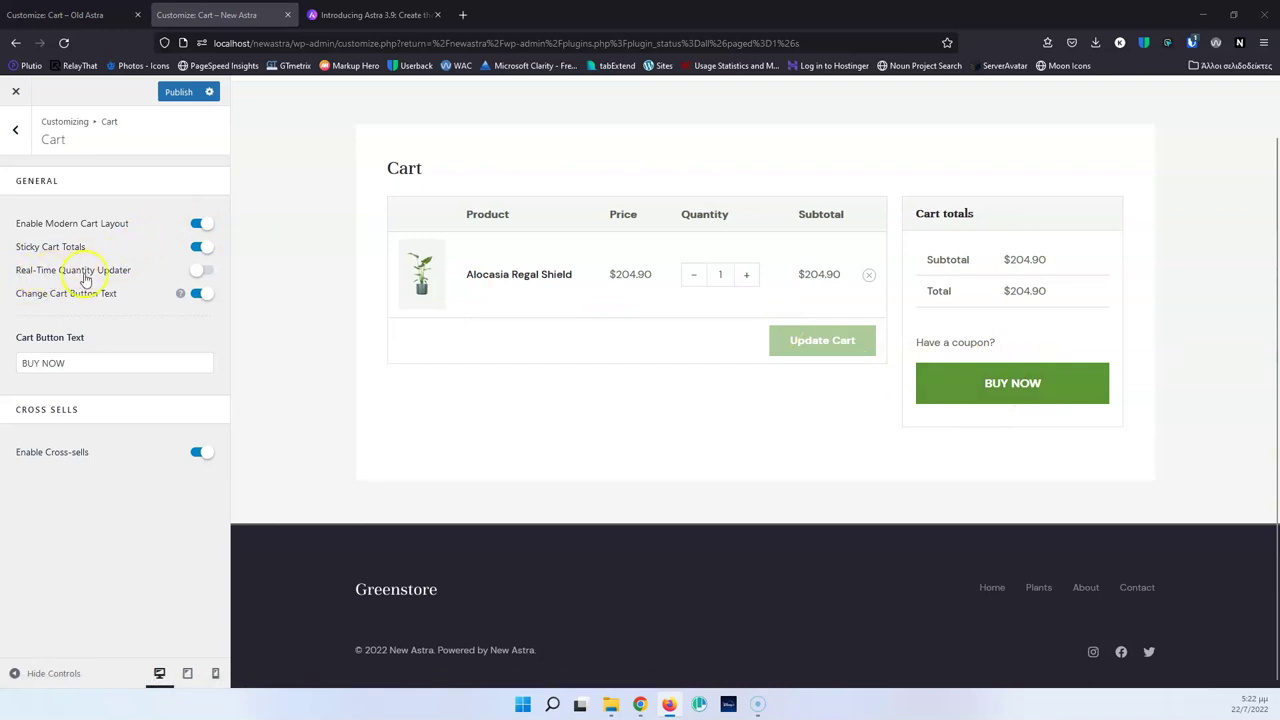
left_click(754, 275)
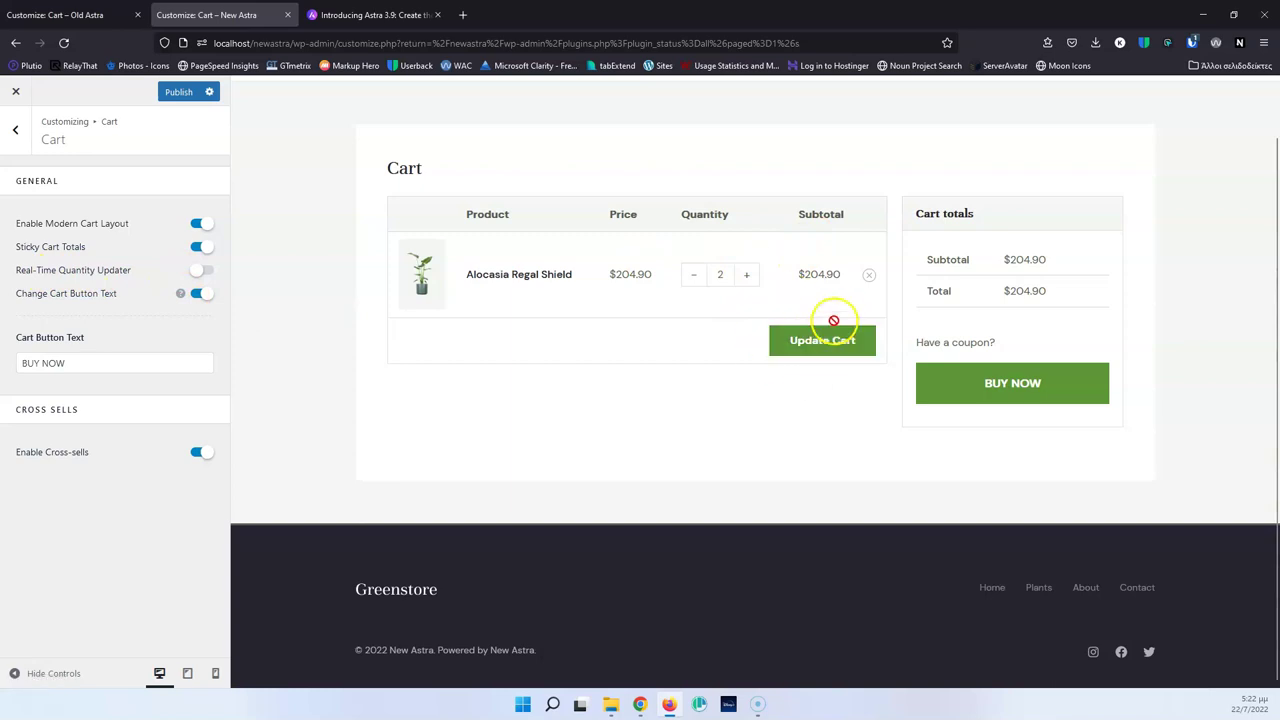
left_click(201, 270)
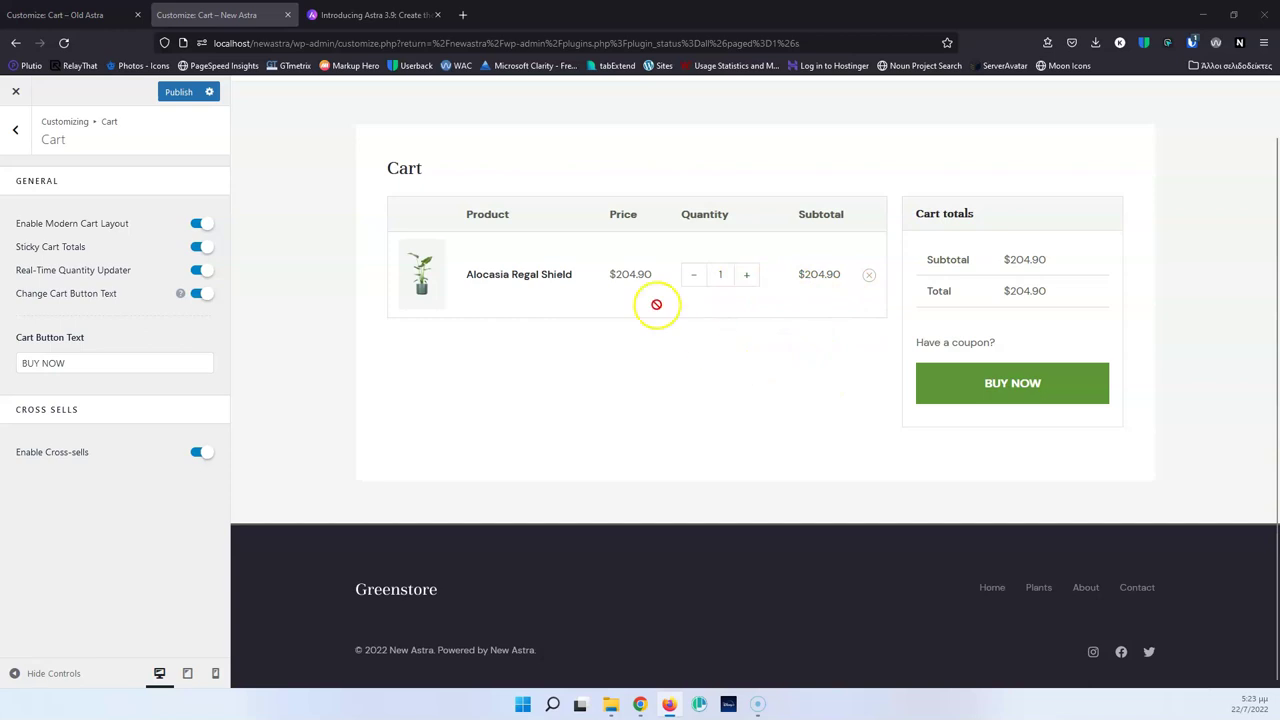
scroll(651, 303, "up", 1)
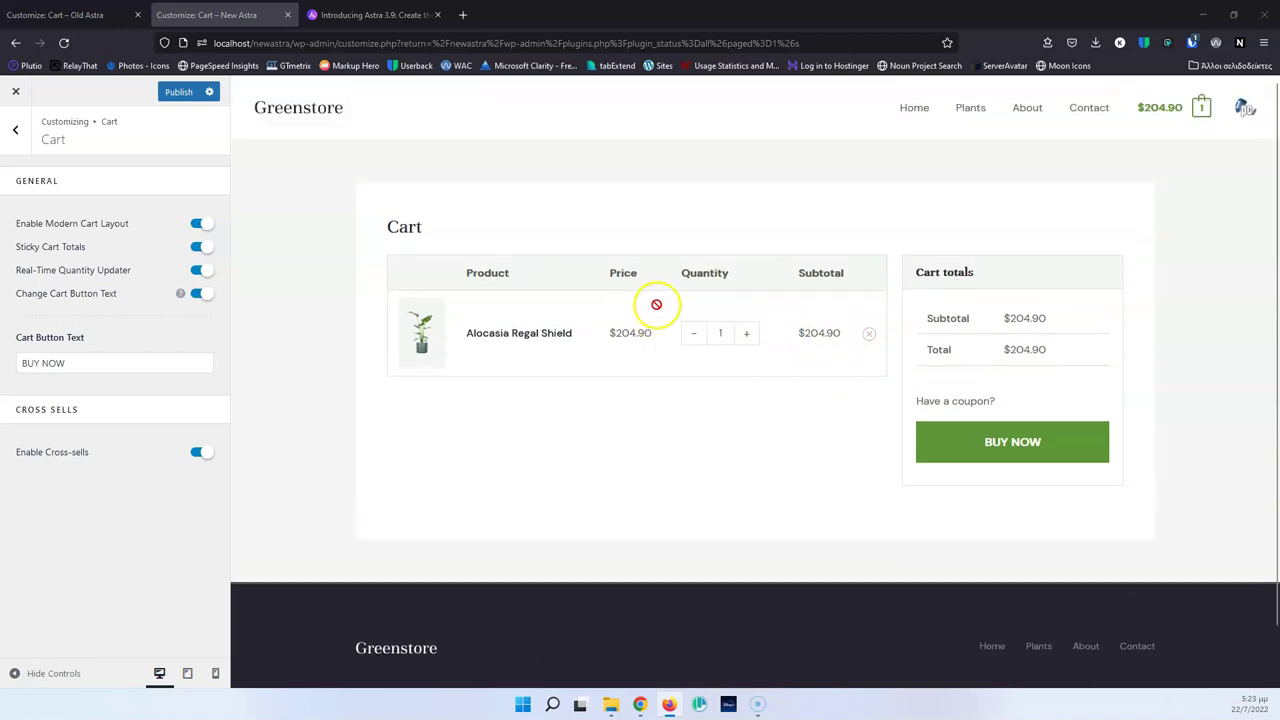
Step: Proceed from the cart to the Checkout page in both the New Astra and Old Astra previews
left_click(1008, 440)
left_click(62, 15)
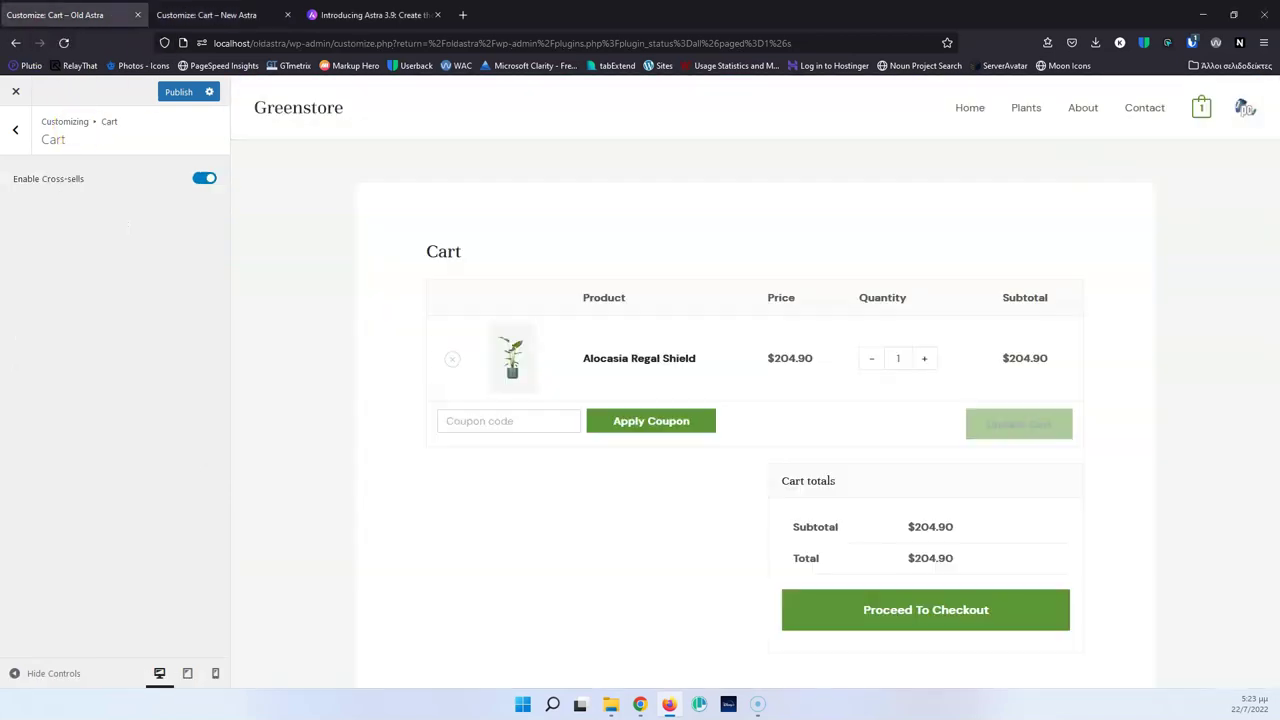
left_click(903, 615)
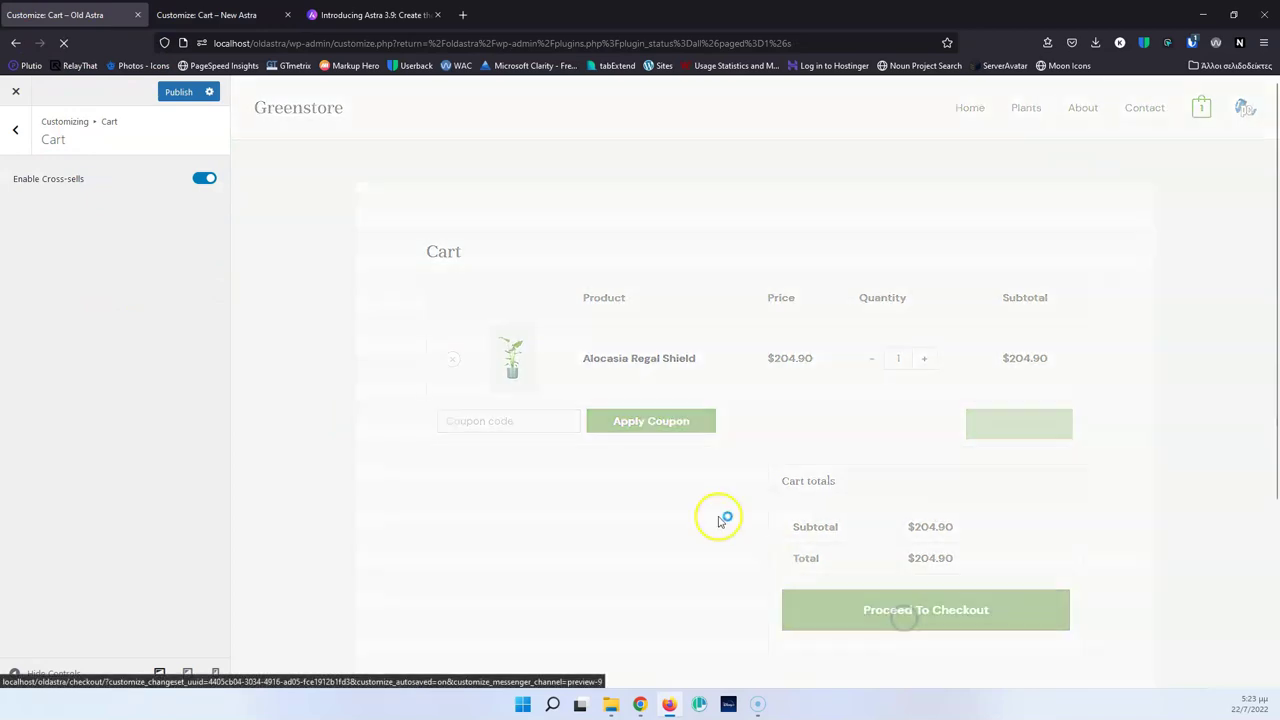
Step: Open the WooCommerce Checkout settings in Old Astra and New Astra to compare their options
left_click(15, 130)
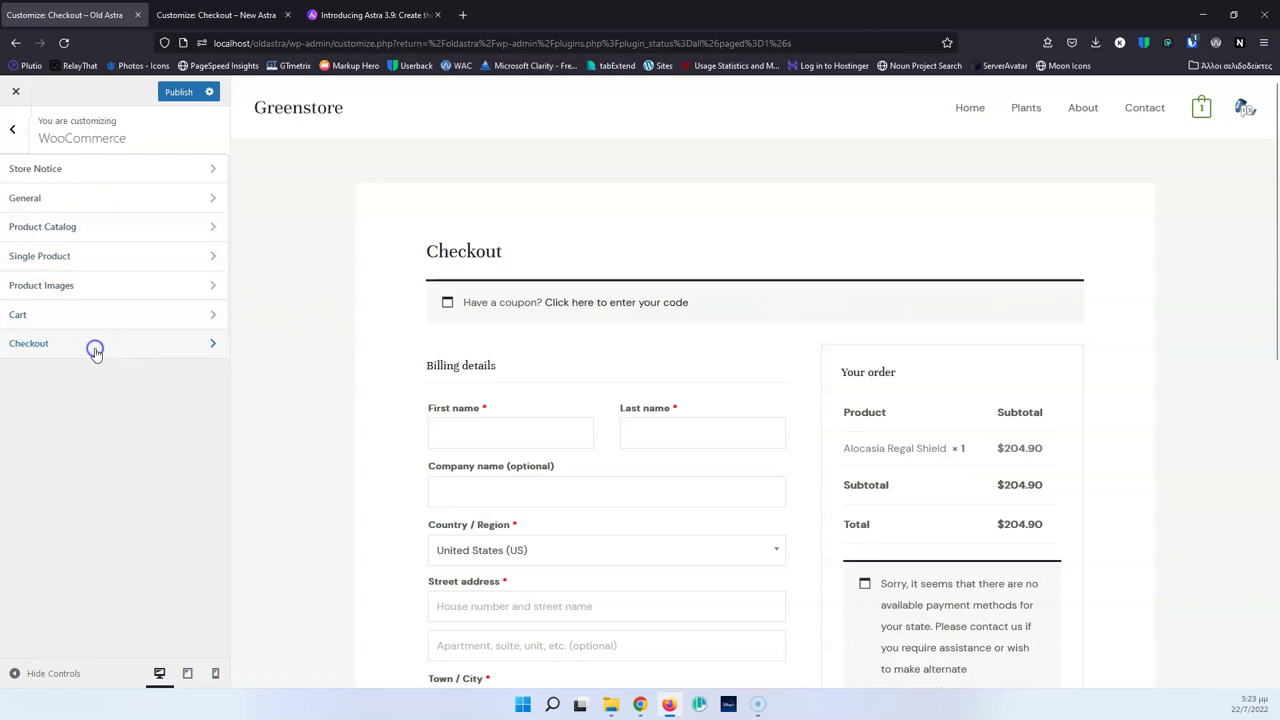
left_click(94, 345)
left_click(185, 15)
left_click(15, 130)
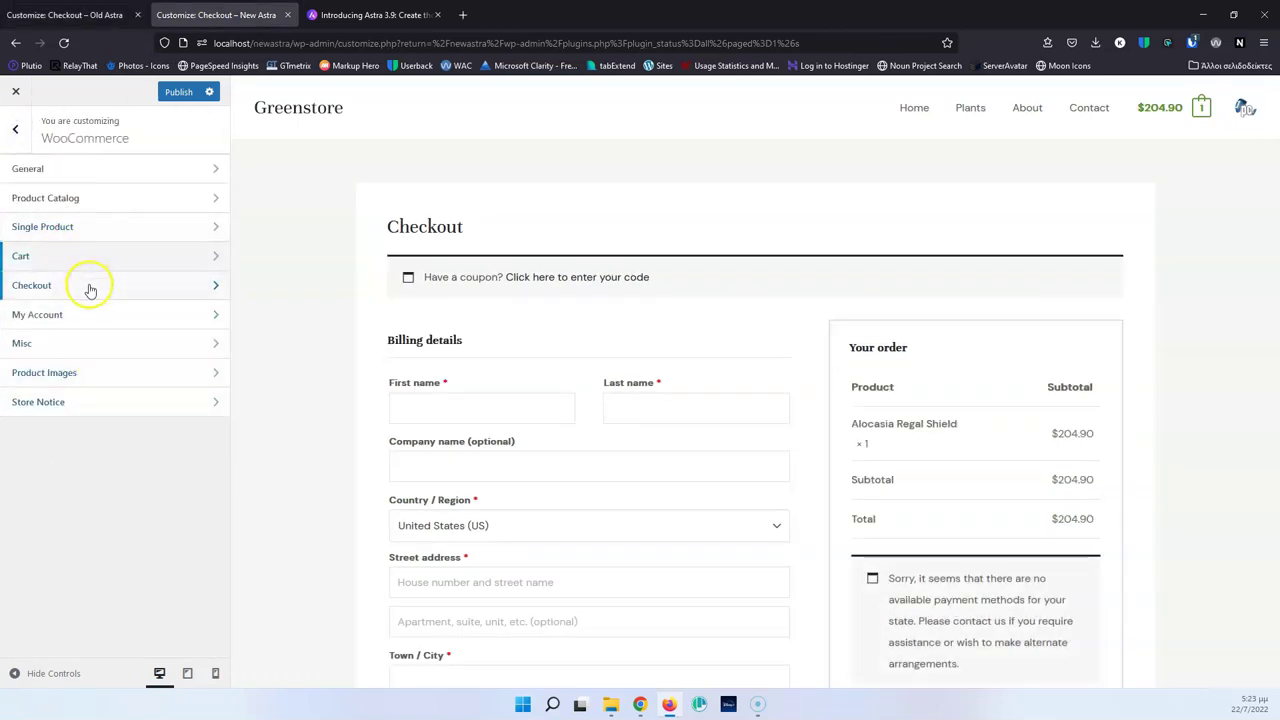
left_click(90, 286)
left_click(94, 413)
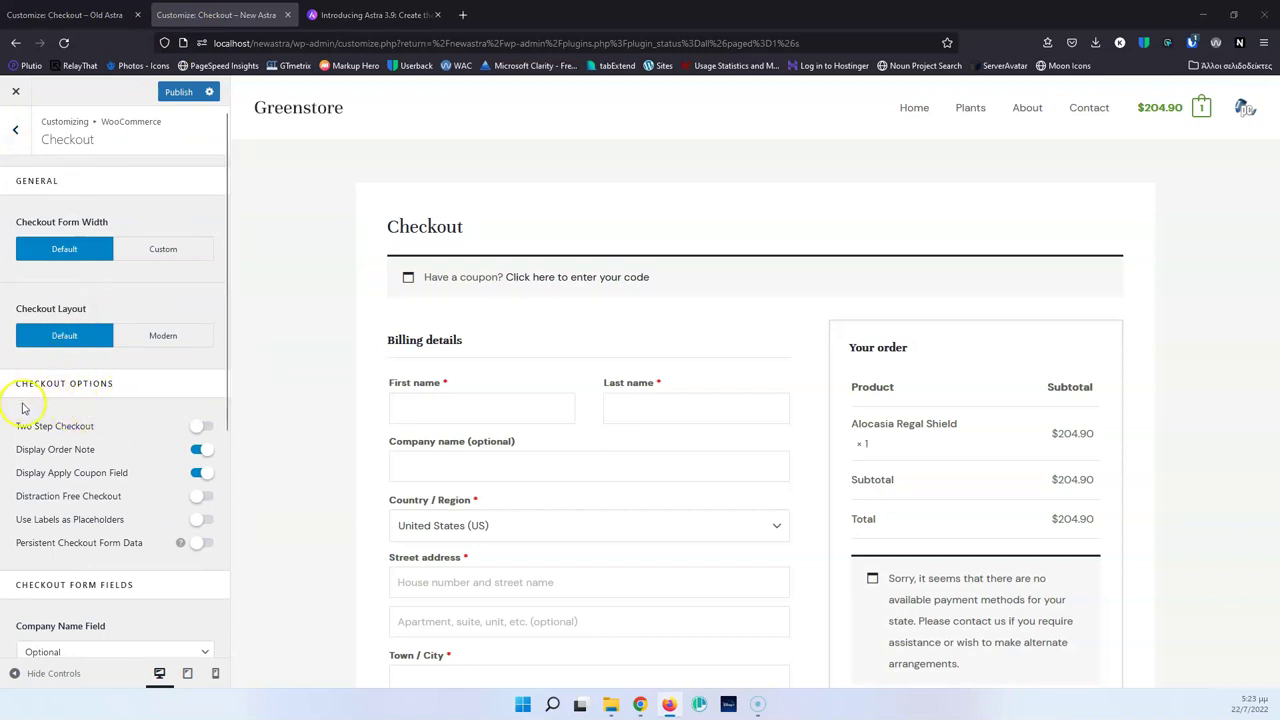
Step: Turn on Two Step Checkout in New Astra and examine the checkout form down to its Proceed To Payment button
scroll(117, 387, "down", 2)
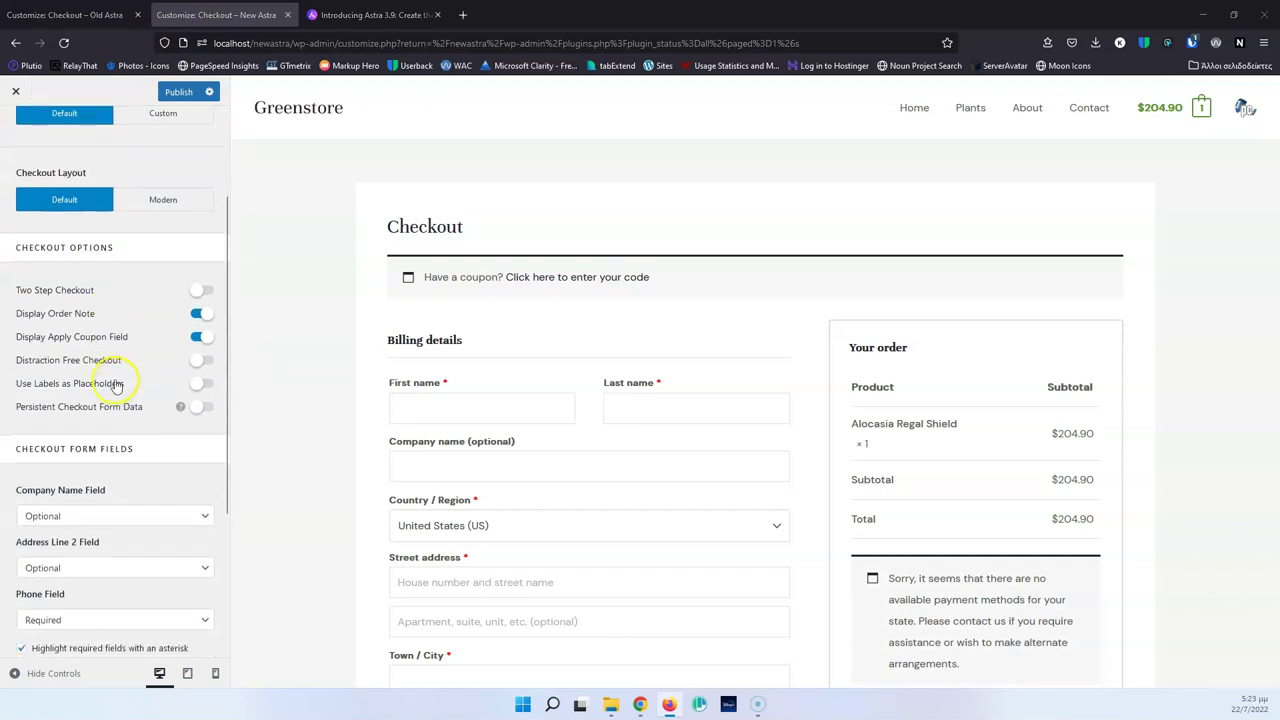
left_click(203, 292)
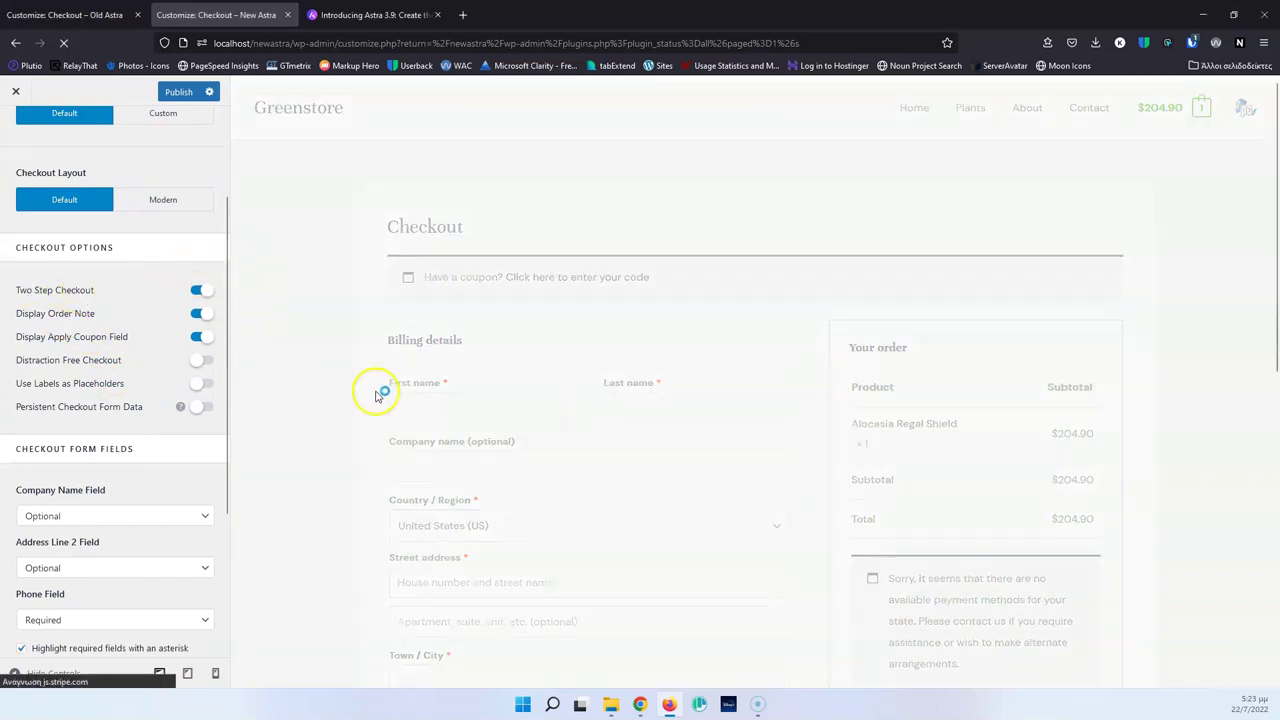
scroll(643, 314, "down", 4)
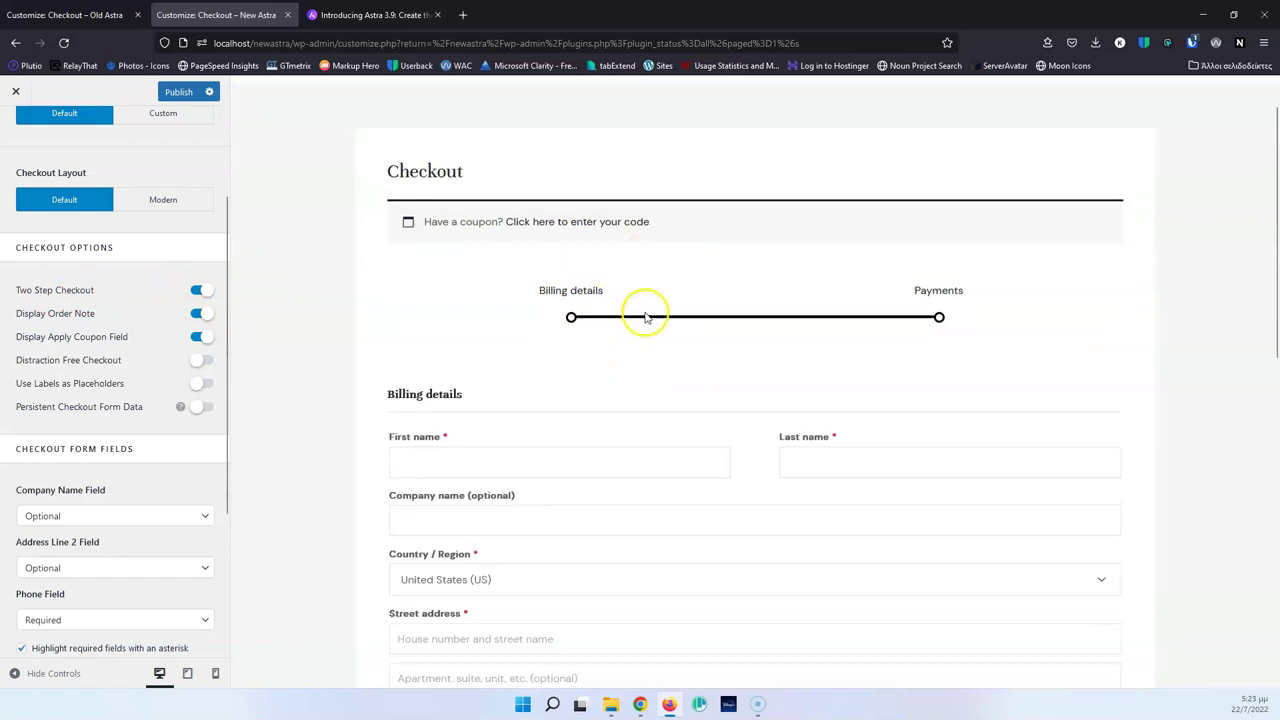
scroll(646, 312, "up", 4)
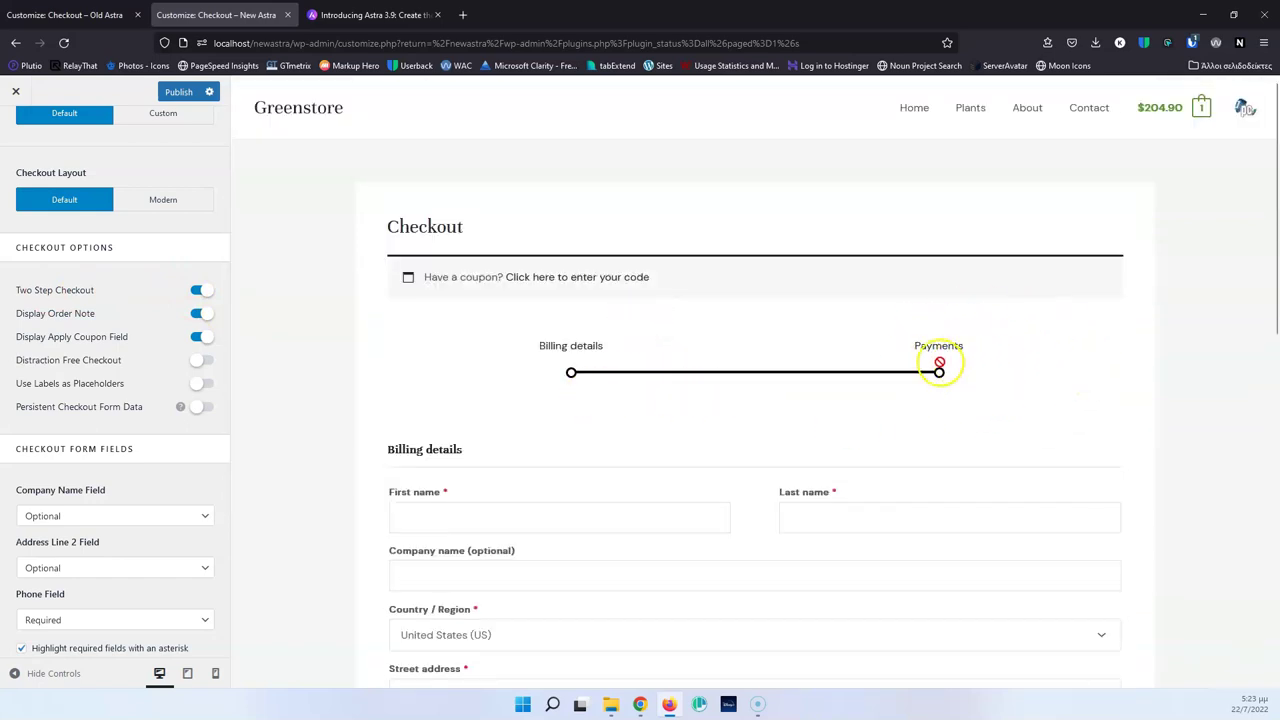
scroll(945, 372, "down", 8)
scroll(531, 319, "up", 4)
scroll(531, 319, "down", 4)
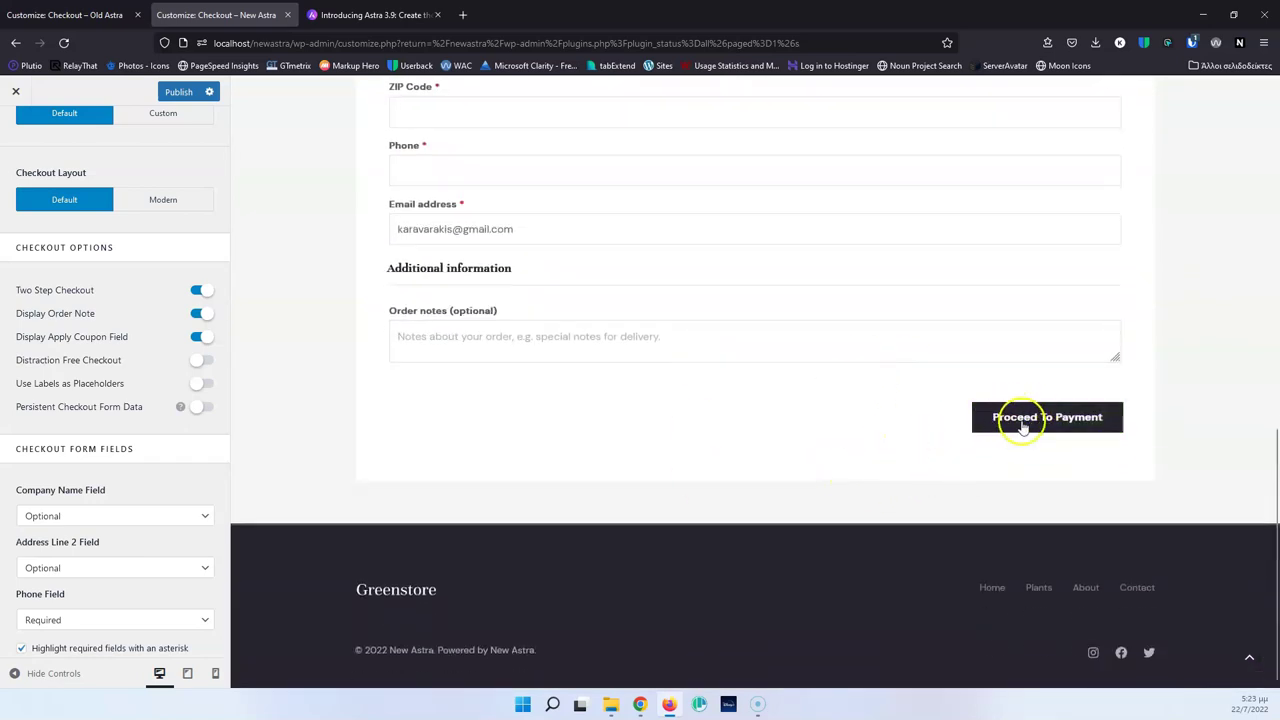
Step: Turn off Two Step Checkout and Use Labels as Placeholders in the New Astra checkout options
scroll(586, 395, "up", 7)
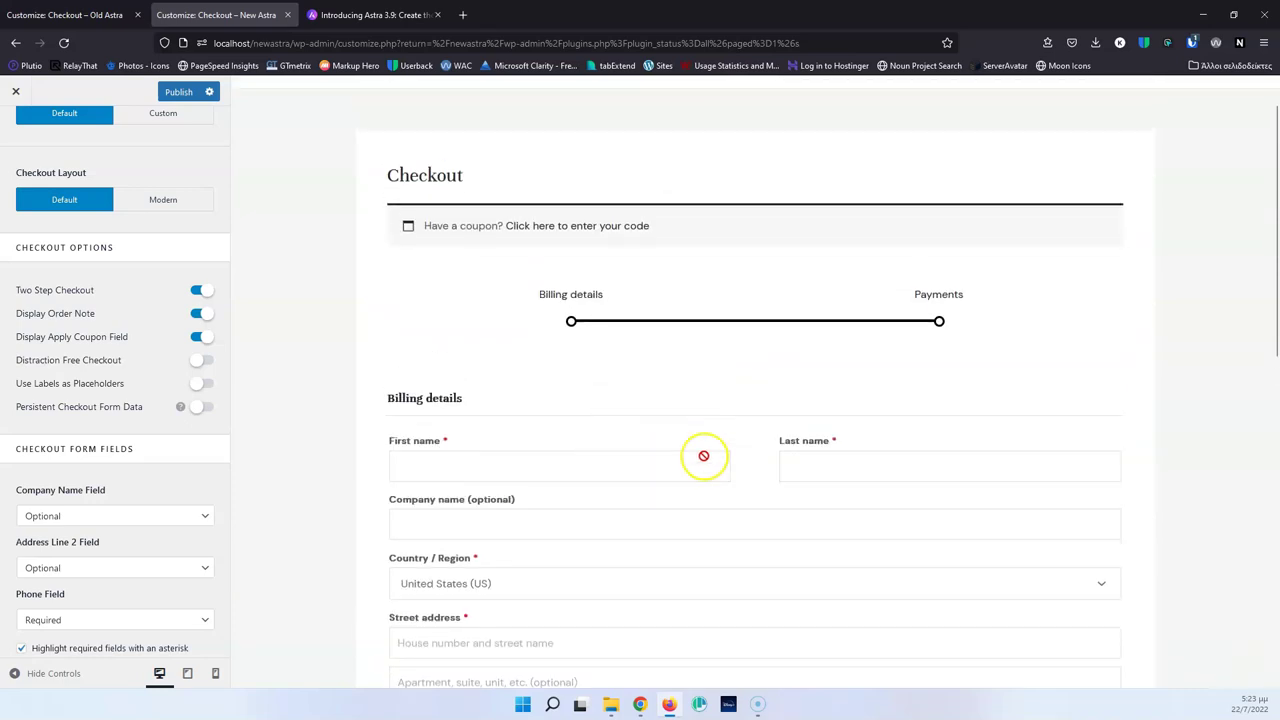
left_click(194, 294)
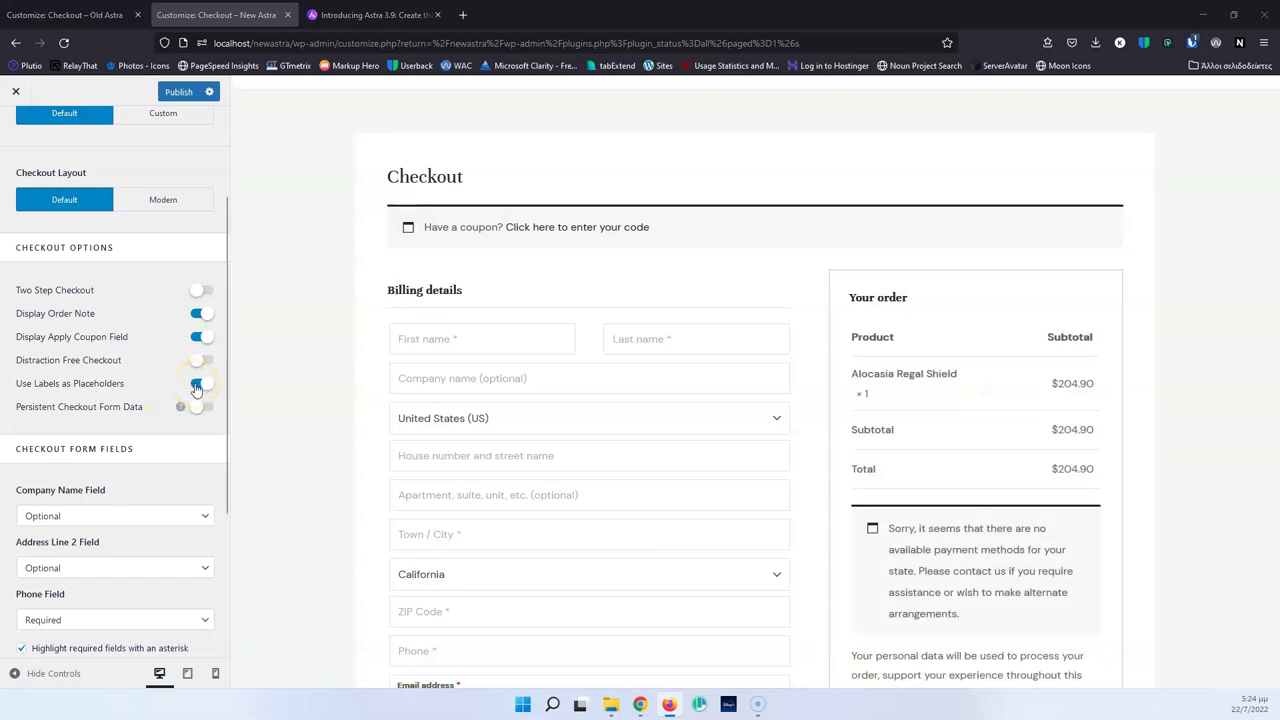
left_click(197, 385)
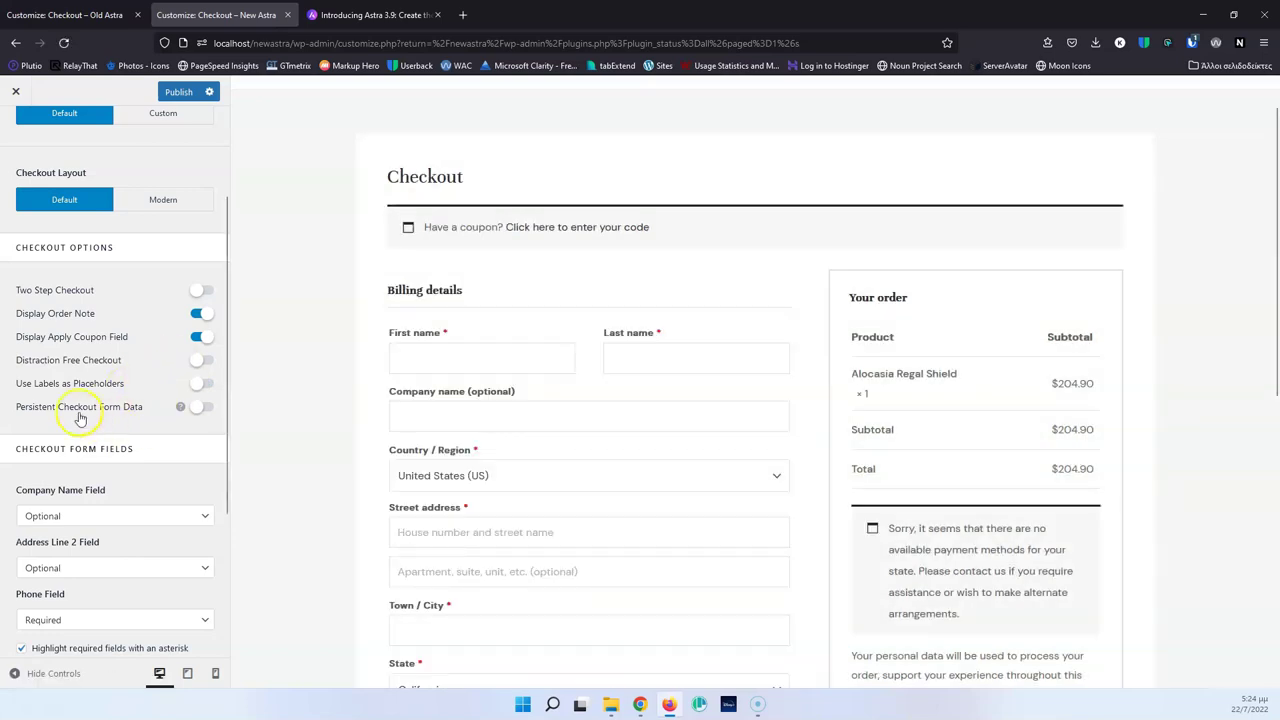
Step: Turn on Persistent Checkout Form Data and review the Checkout Form Fields settings alongside the full checkout form
left_click(198, 406)
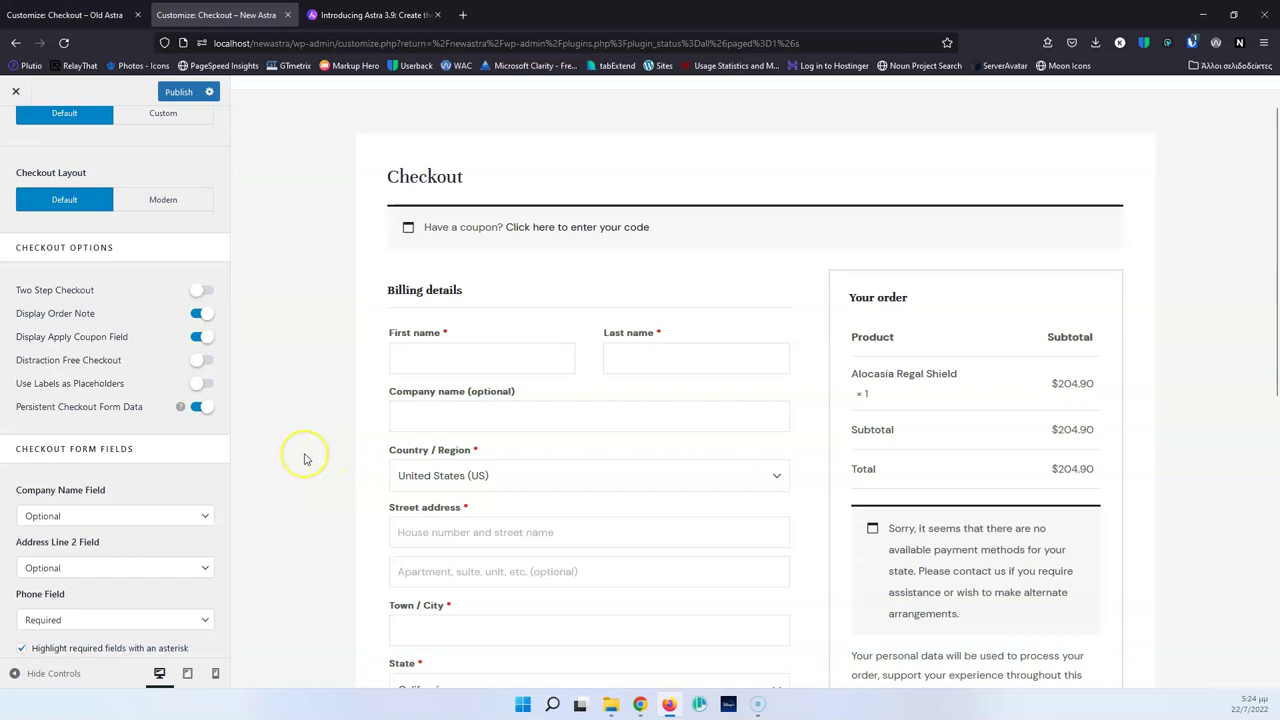
scroll(305, 459, "down", 3)
scroll(173, 495, "down", 2)
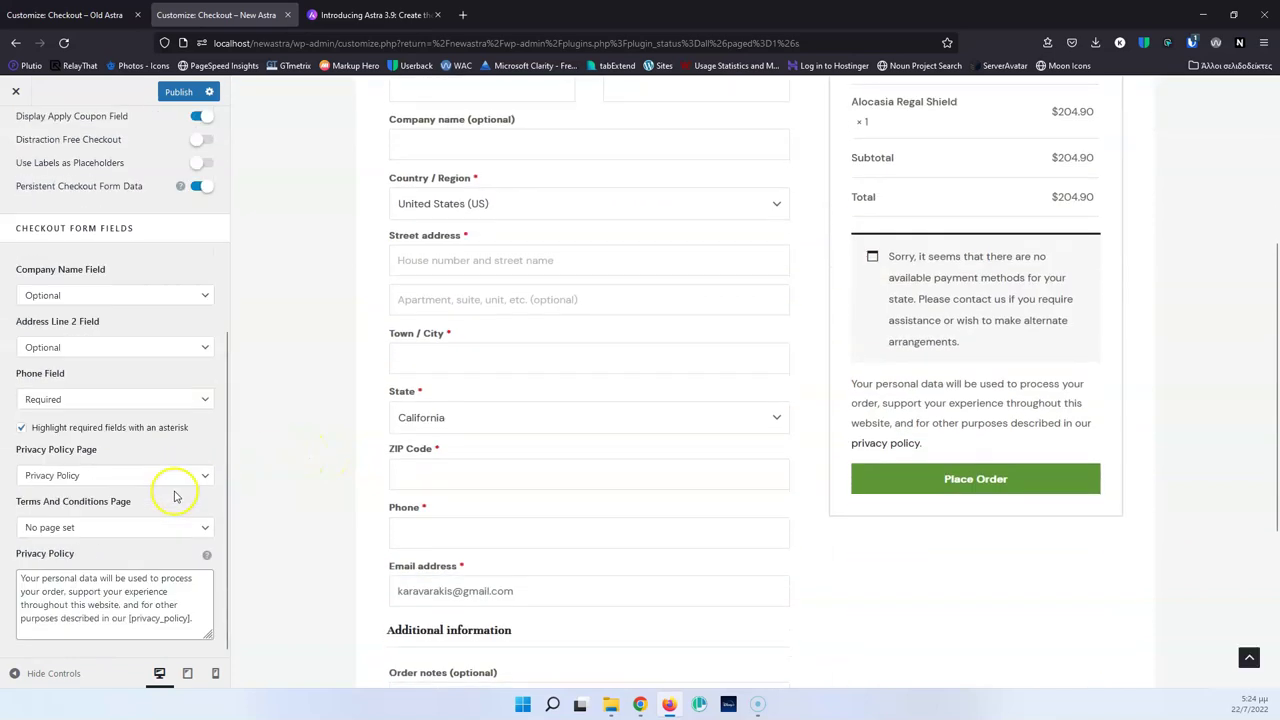
scroll(352, 495, "down", 3)
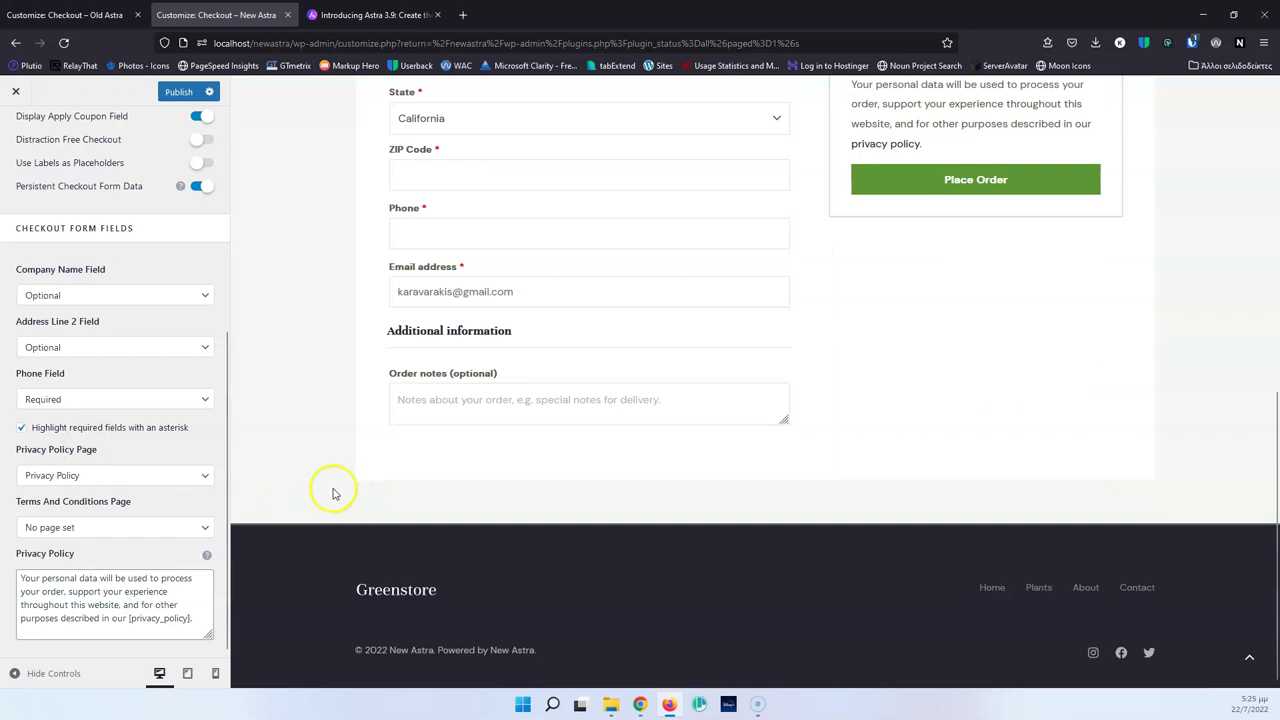
scroll(108, 540, "up", 4)
scroll(763, 411, "up", 10)
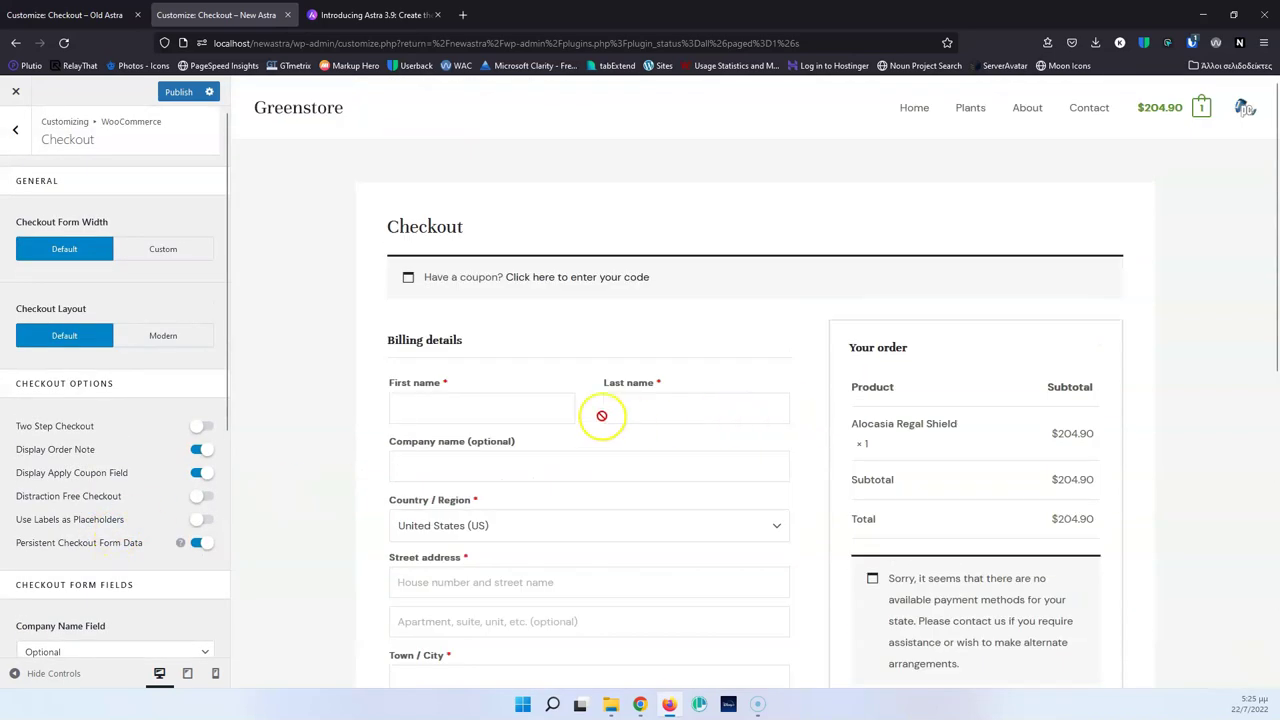
Step: Switch New Astra's Checkout Layout to Modern and compare its checkout form with the one in Old Astra
left_click(146, 340)
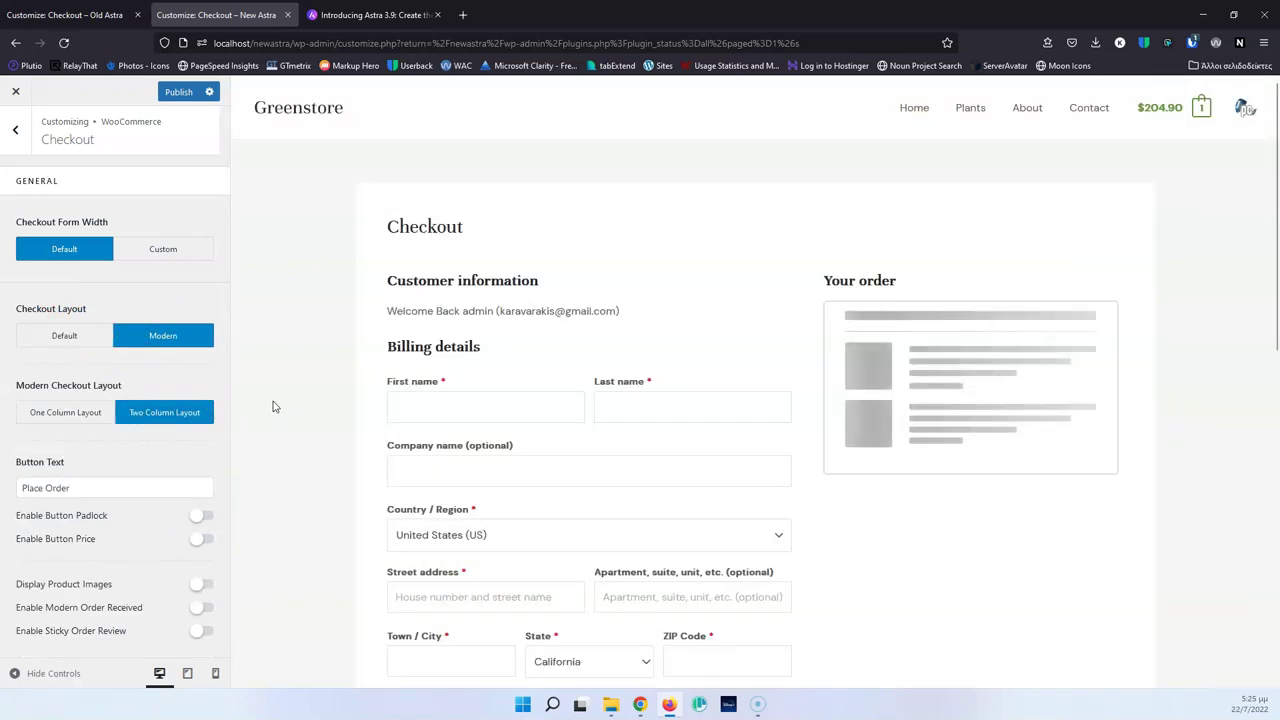
scroll(612, 362, "down", 2)
scroll(612, 362, "up", 2)
left_click(22, 14)
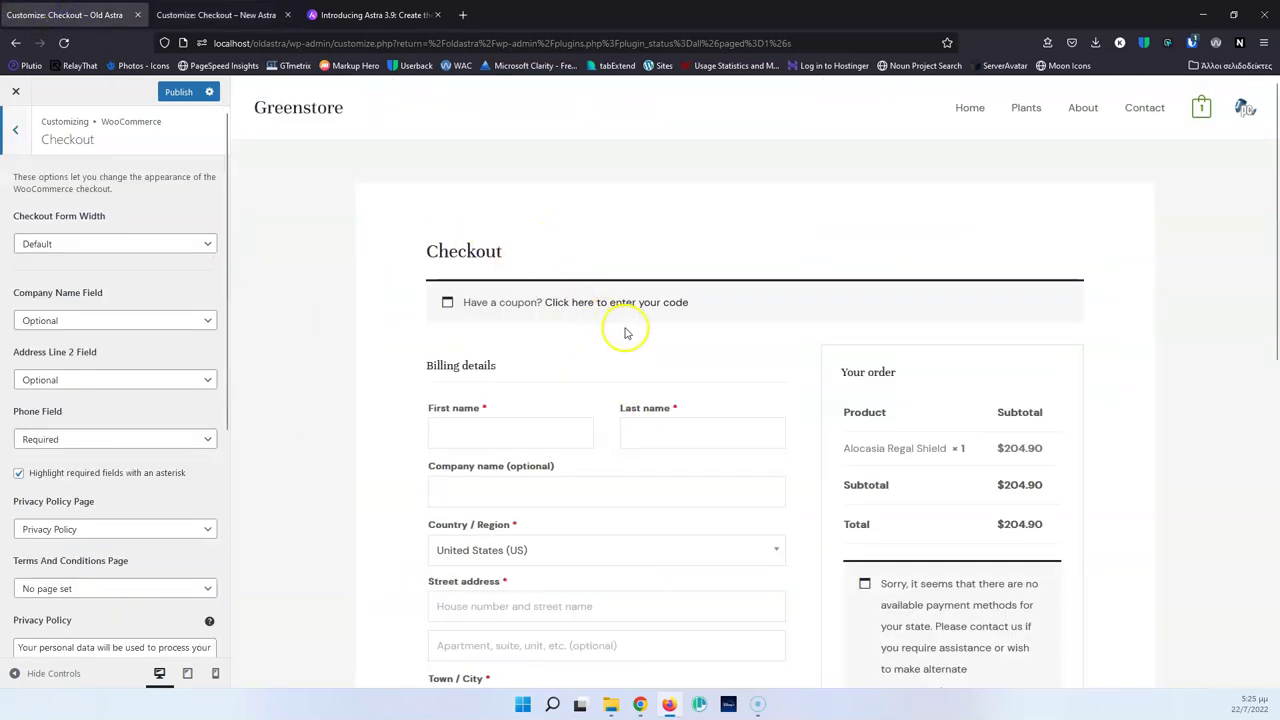
scroll(623, 329, "down", 3)
scroll(625, 328, "up", 3)
left_click(216, 14)
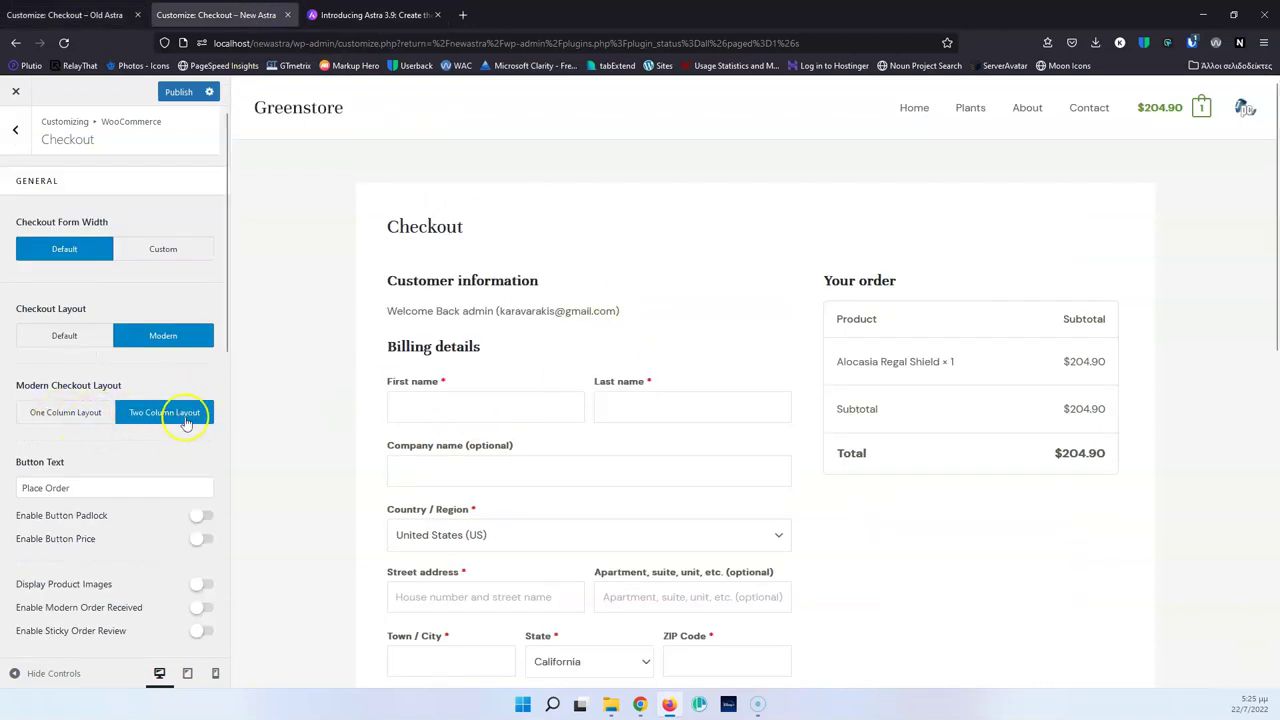
scroll(706, 420, "down", 6)
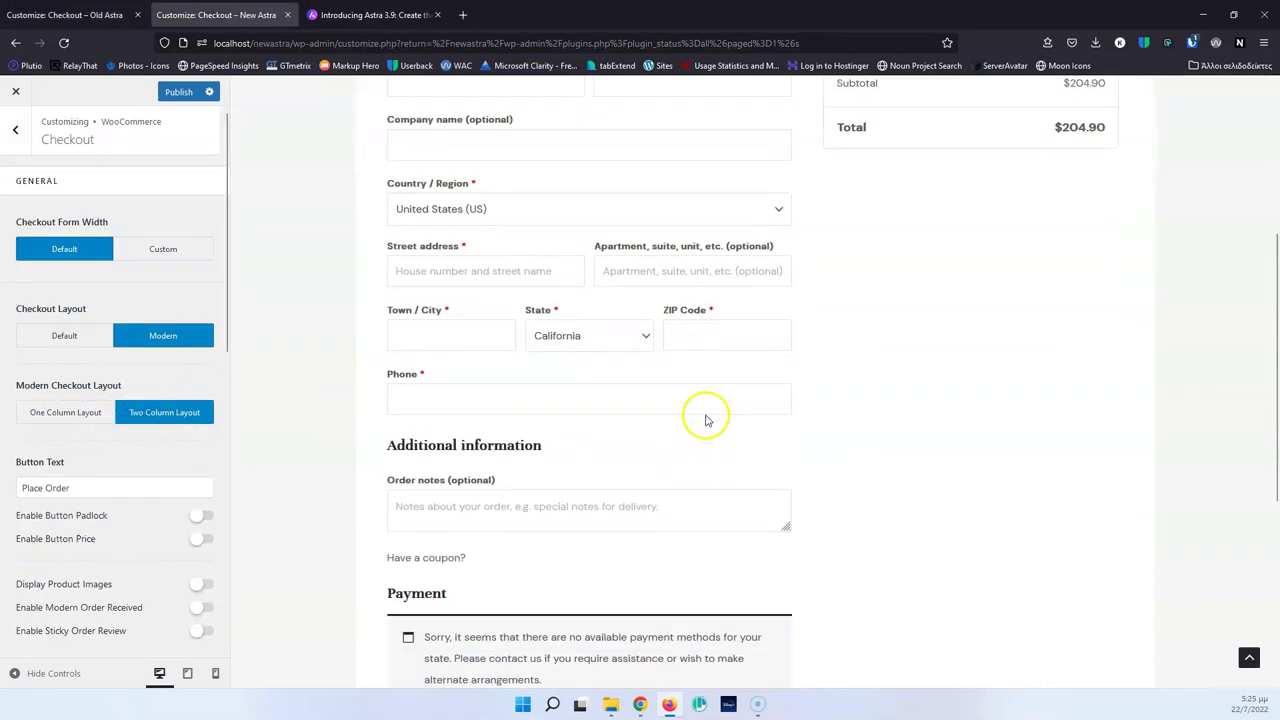
scroll(705, 414, "up", 3)
scroll(705, 414, "up", 3)
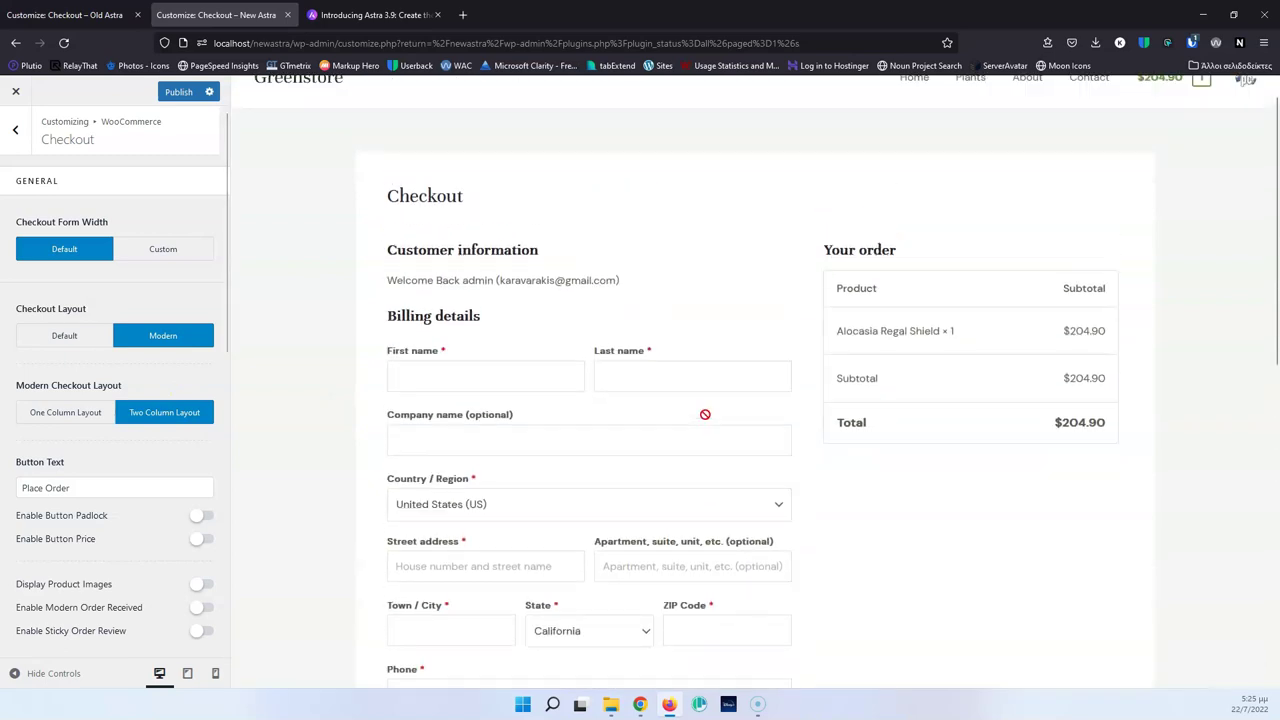
Step: Try the One Column Layout for the modern checkout and examine the form down to its Place Order button
left_click(62, 420)
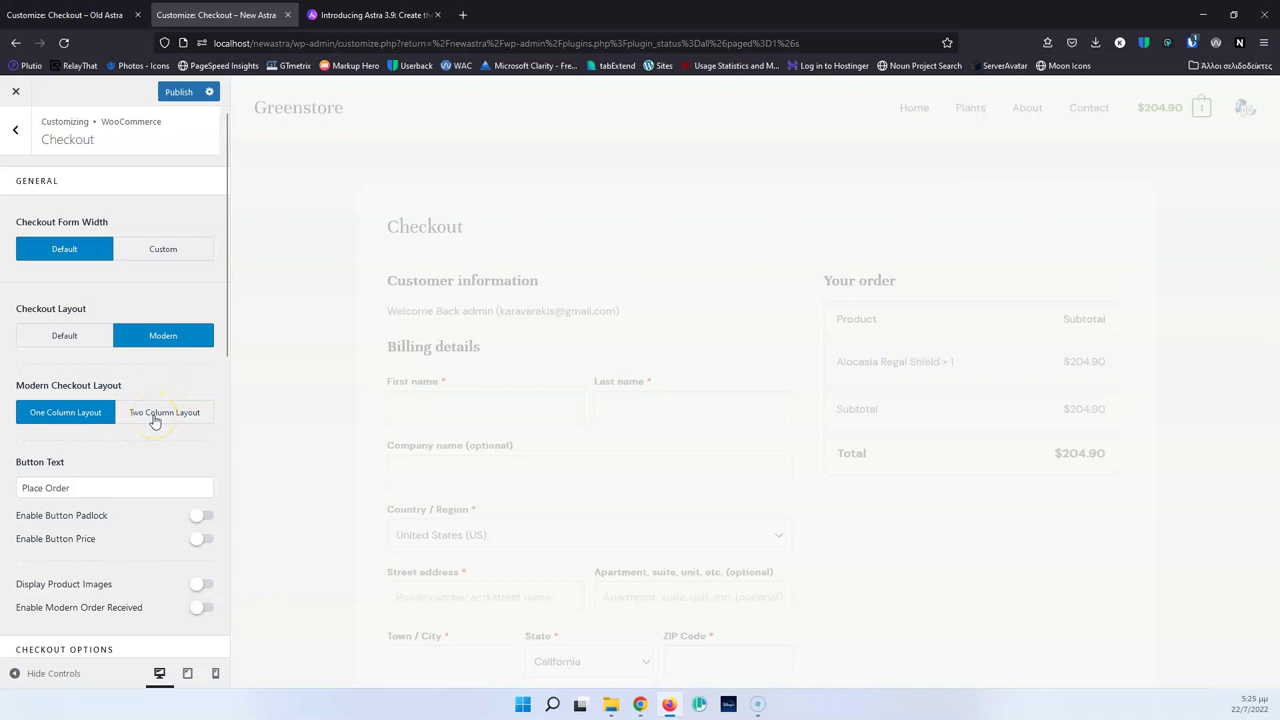
scroll(531, 363, "down", 10)
scroll(531, 358, "up", 10)
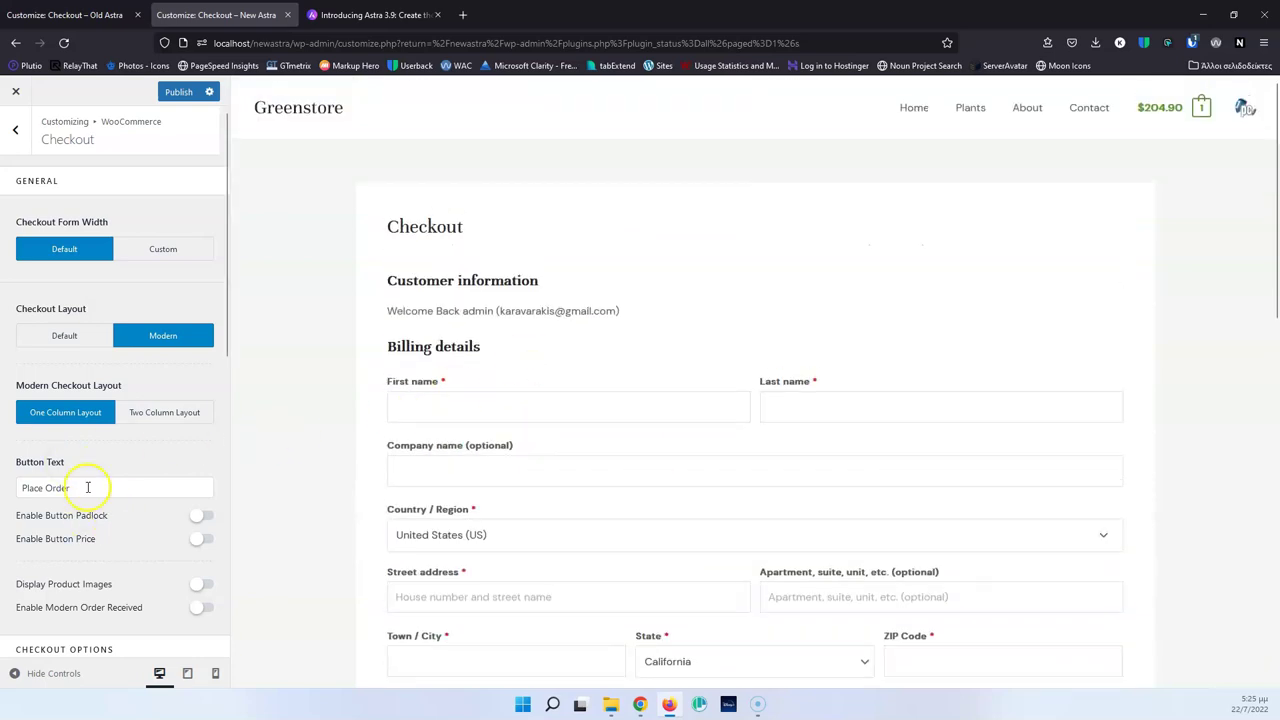
scroll(523, 457, "down", 15)
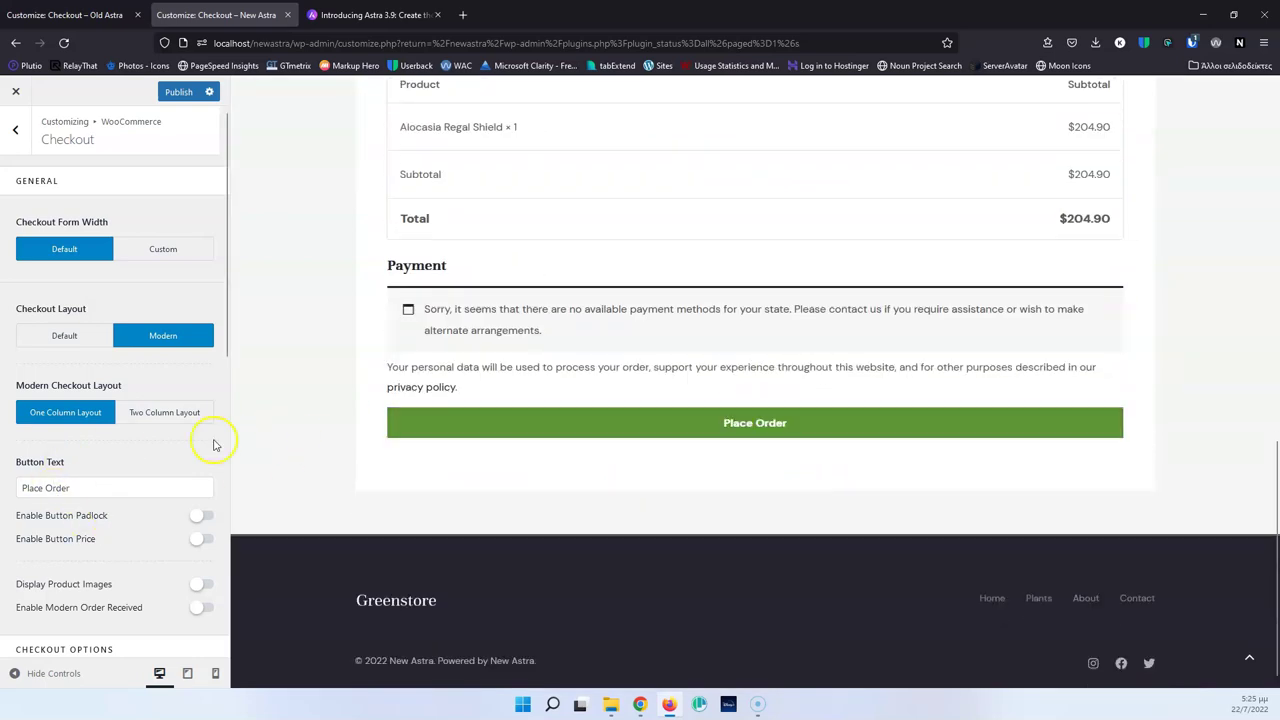
scroll(102, 484, "down", 3)
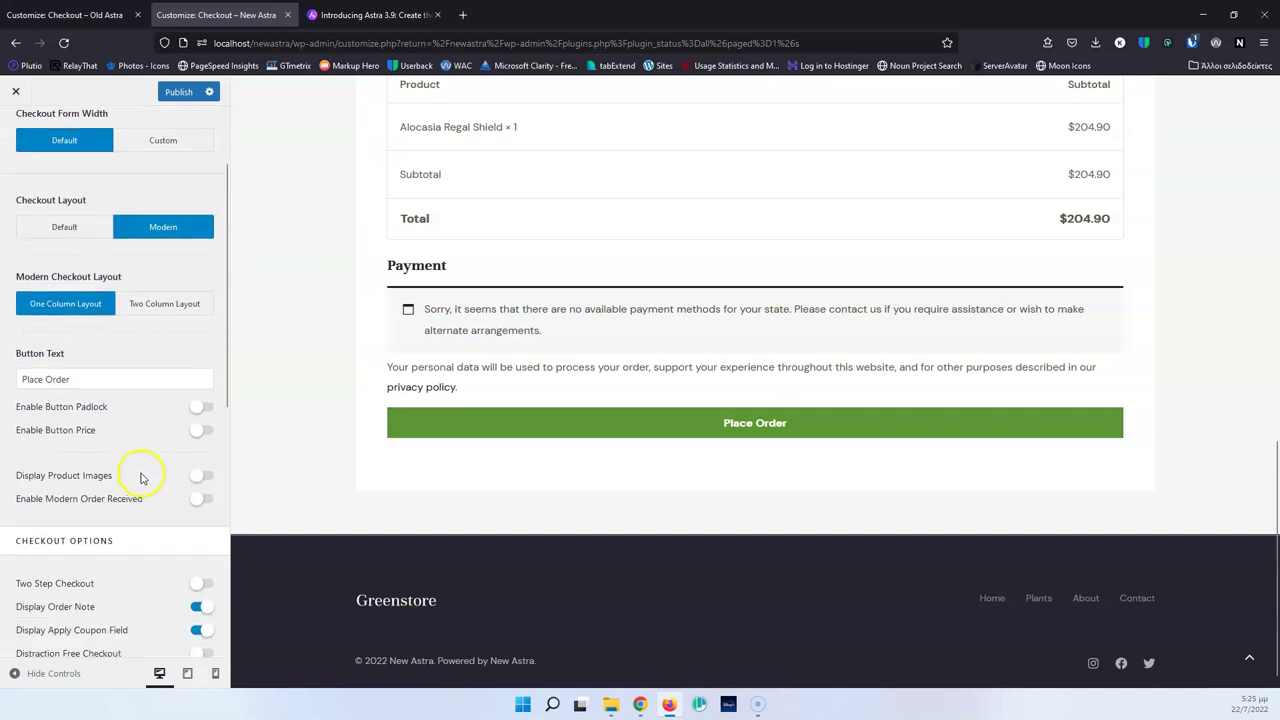
Step: Turn on Button Padlock, Display Product Images and Modern Order Received, briefly trying Button Price and switching it back off
left_click(207, 380)
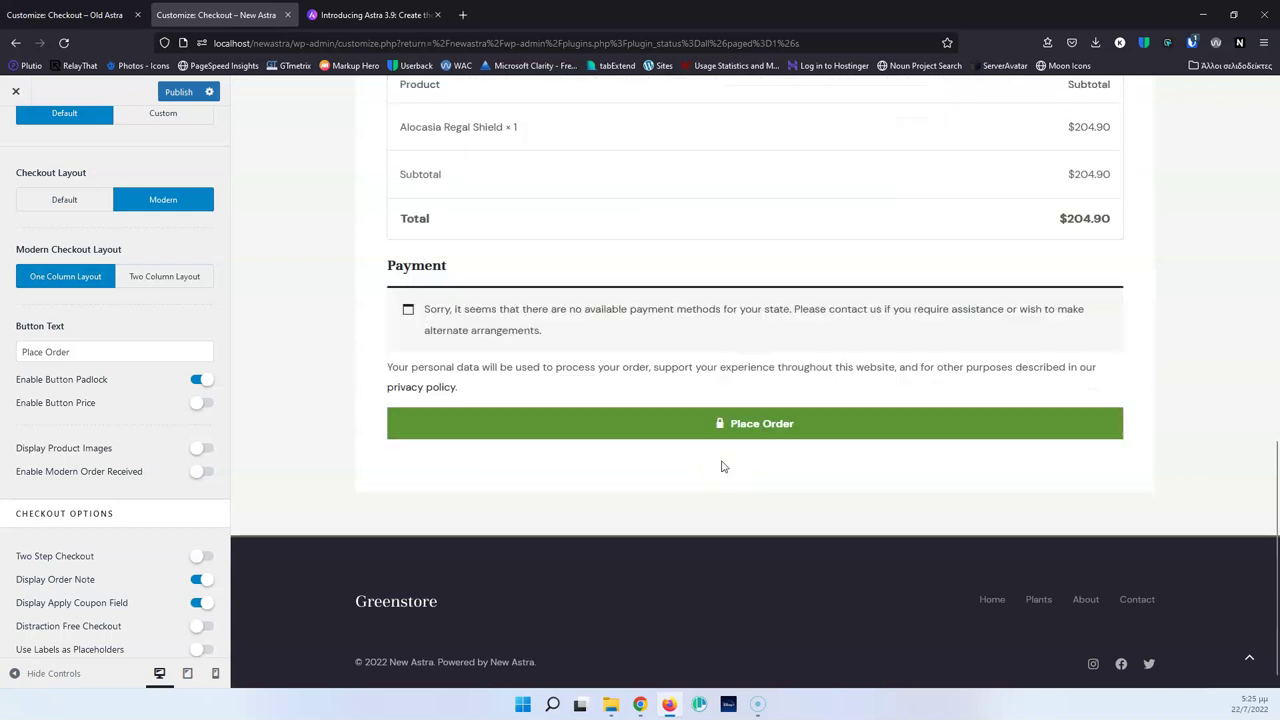
left_click(735, 446)
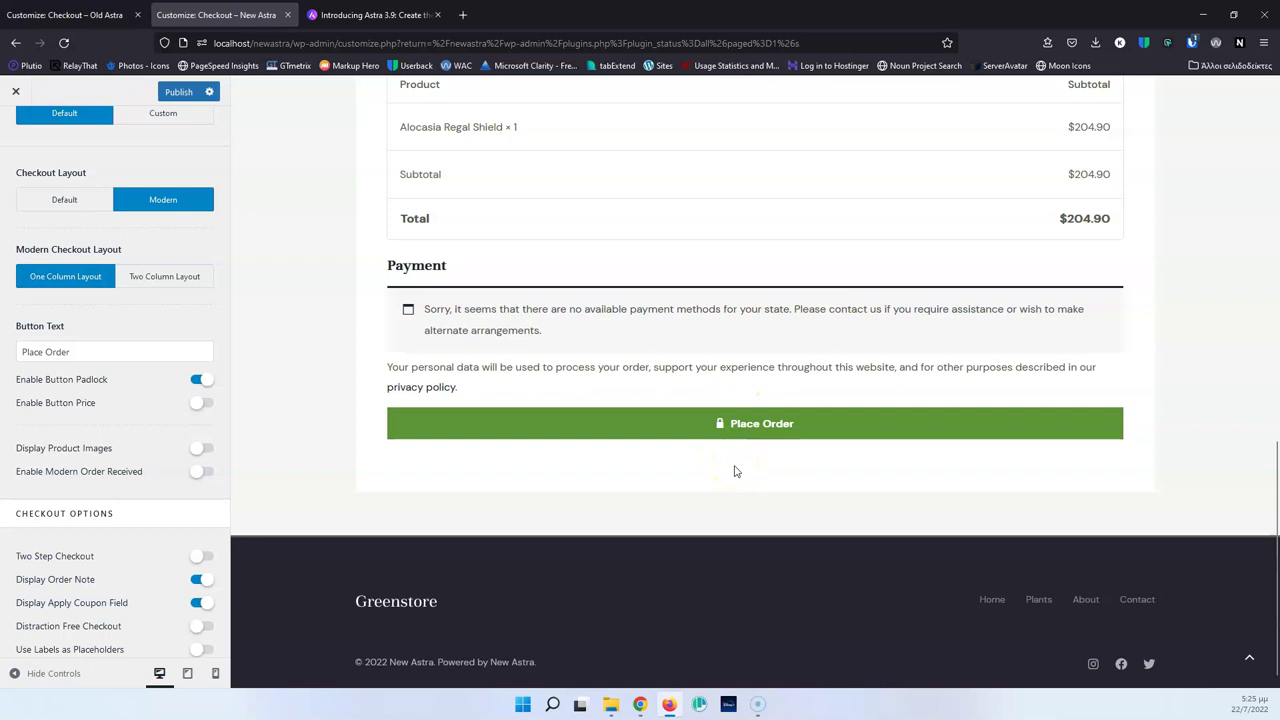
left_click(203, 405)
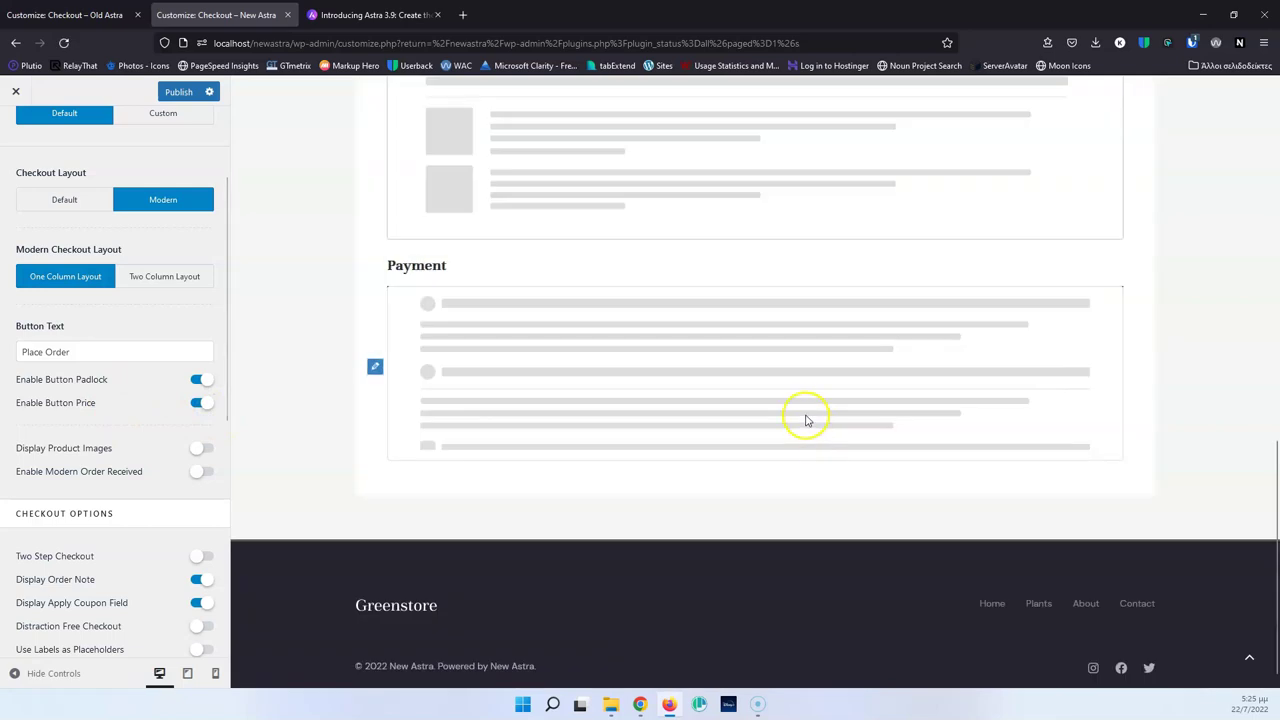
left_click(198, 403)
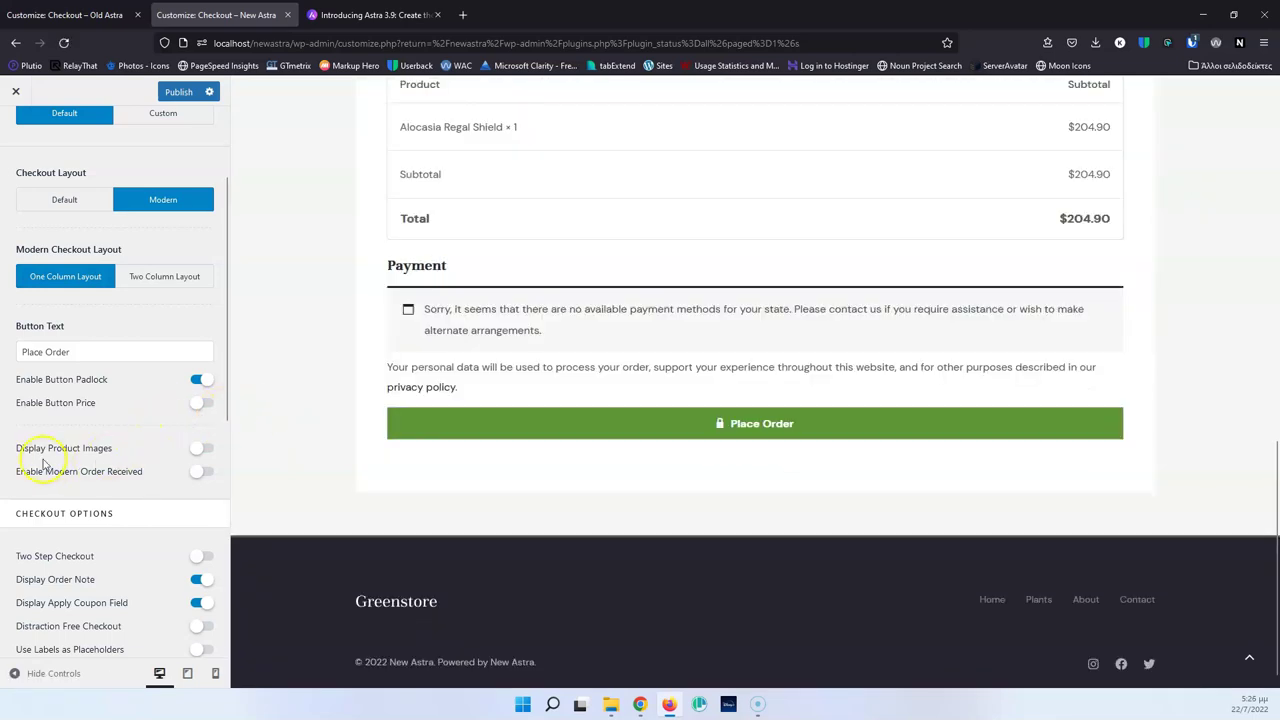
left_click(201, 448)
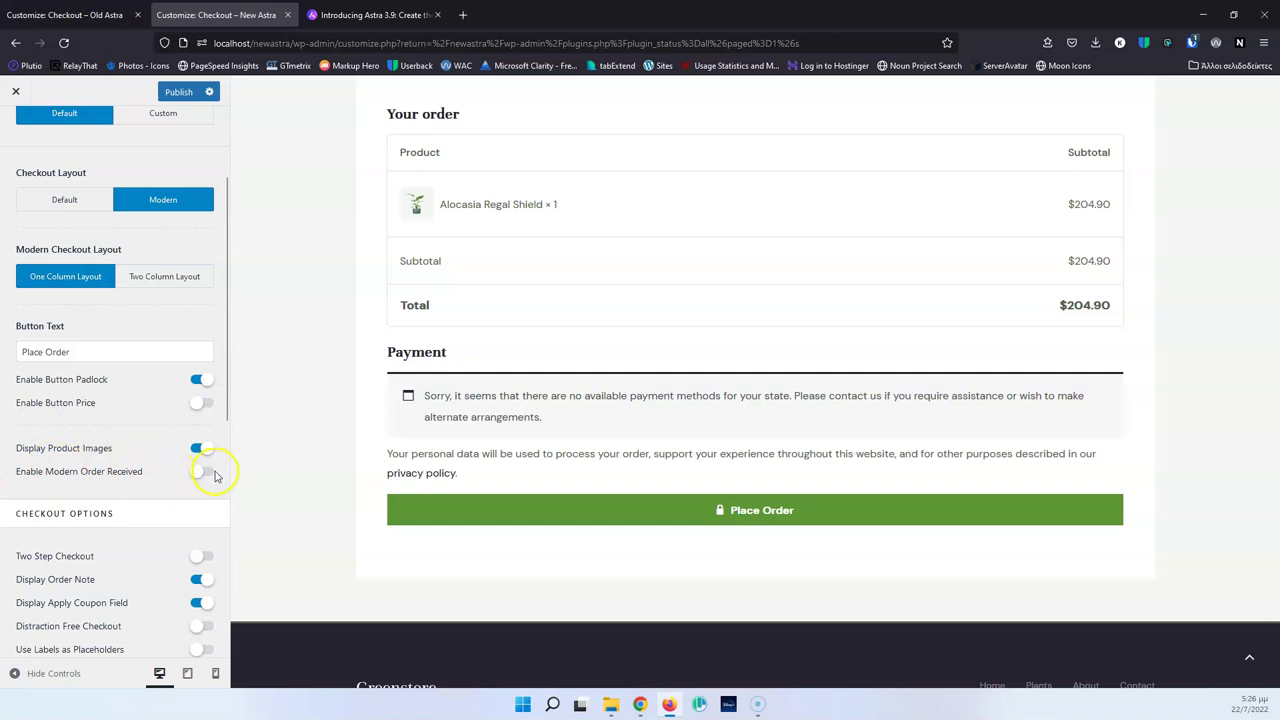
left_click(203, 472)
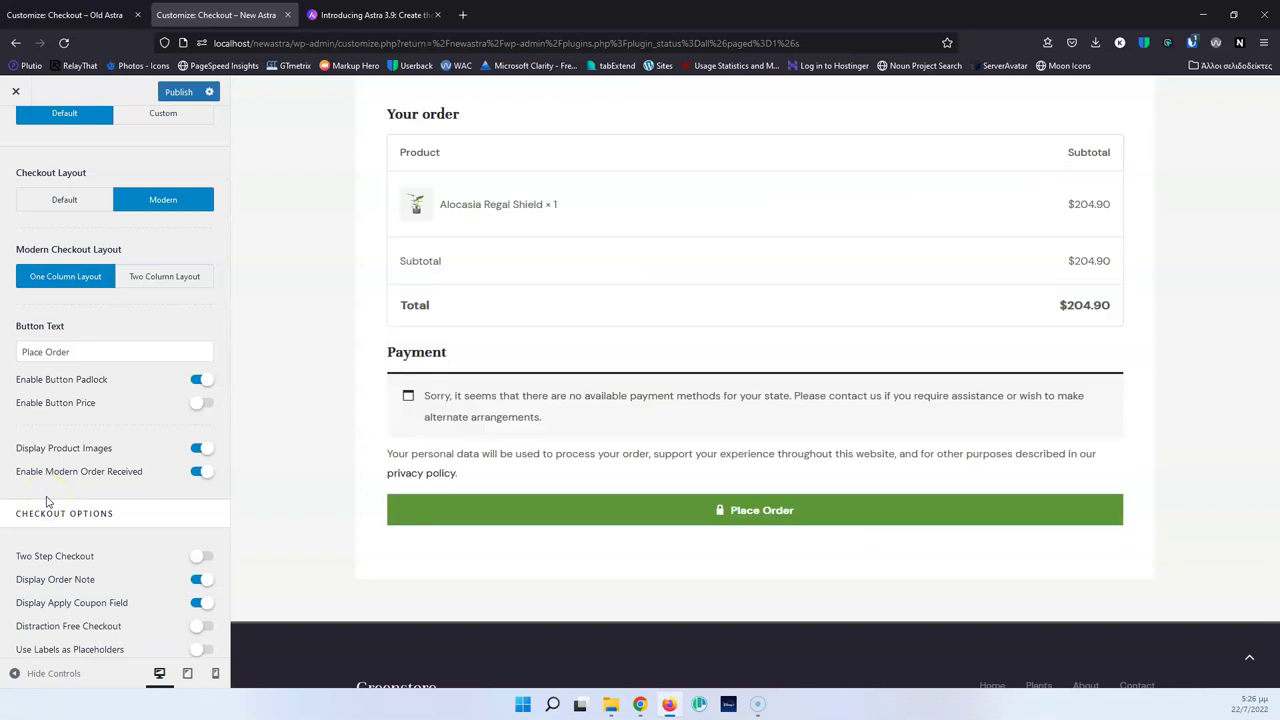
Step: Set the modern checkout to Two Column Layout, turn on Sticky Order Review, and check the order box while moving through the form
left_click(166, 276)
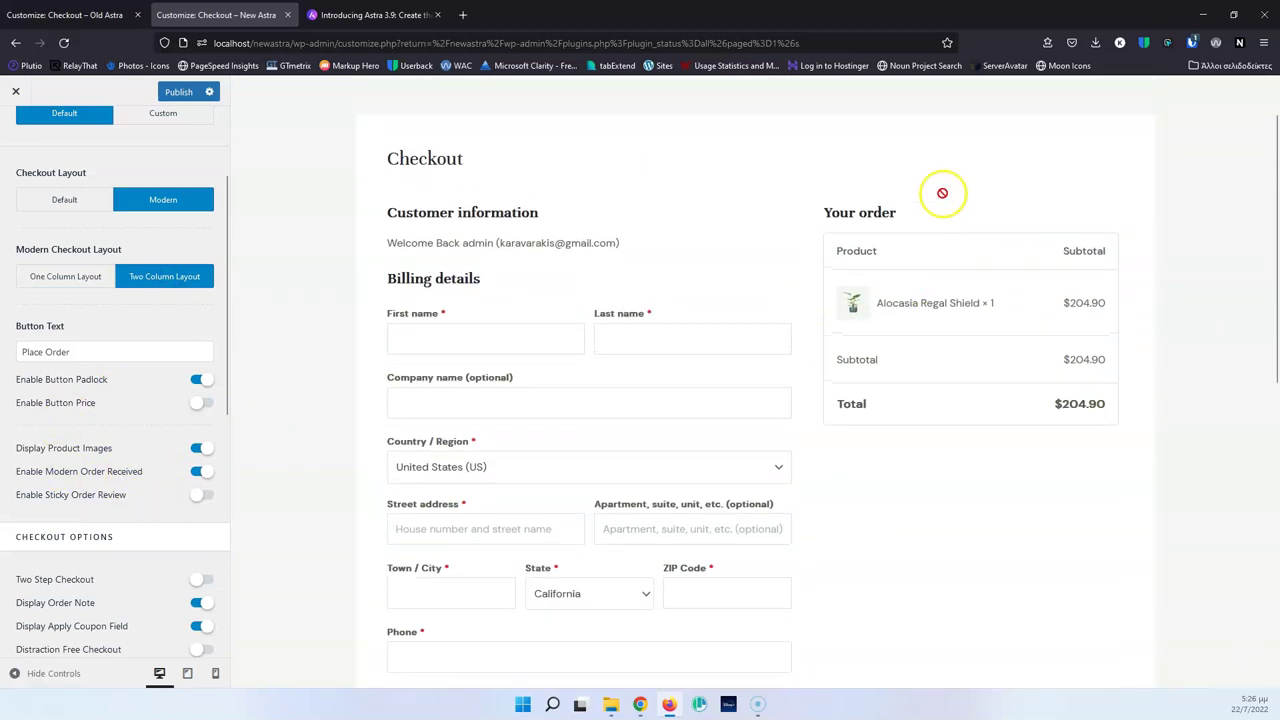
left_click(200, 494)
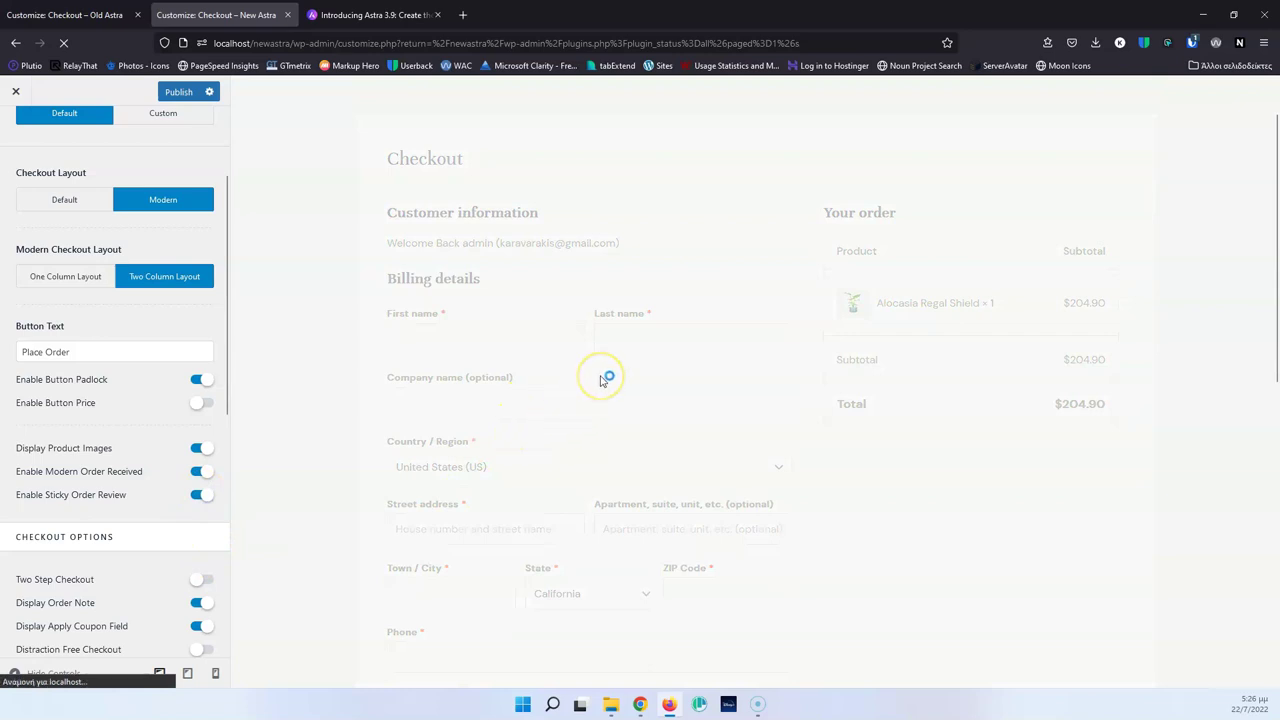
scroll(626, 420, "down", 10)
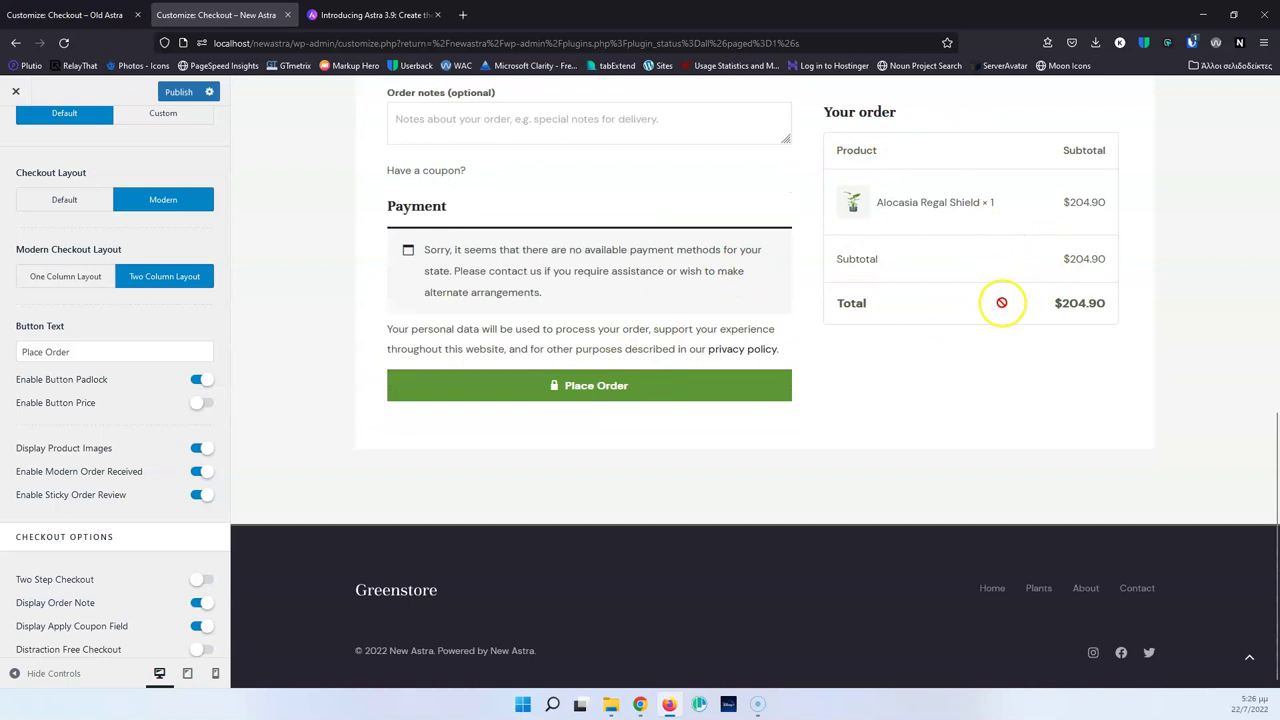
scroll(1020, 302, "up", 4)
scroll(790, 400, "down", 3)
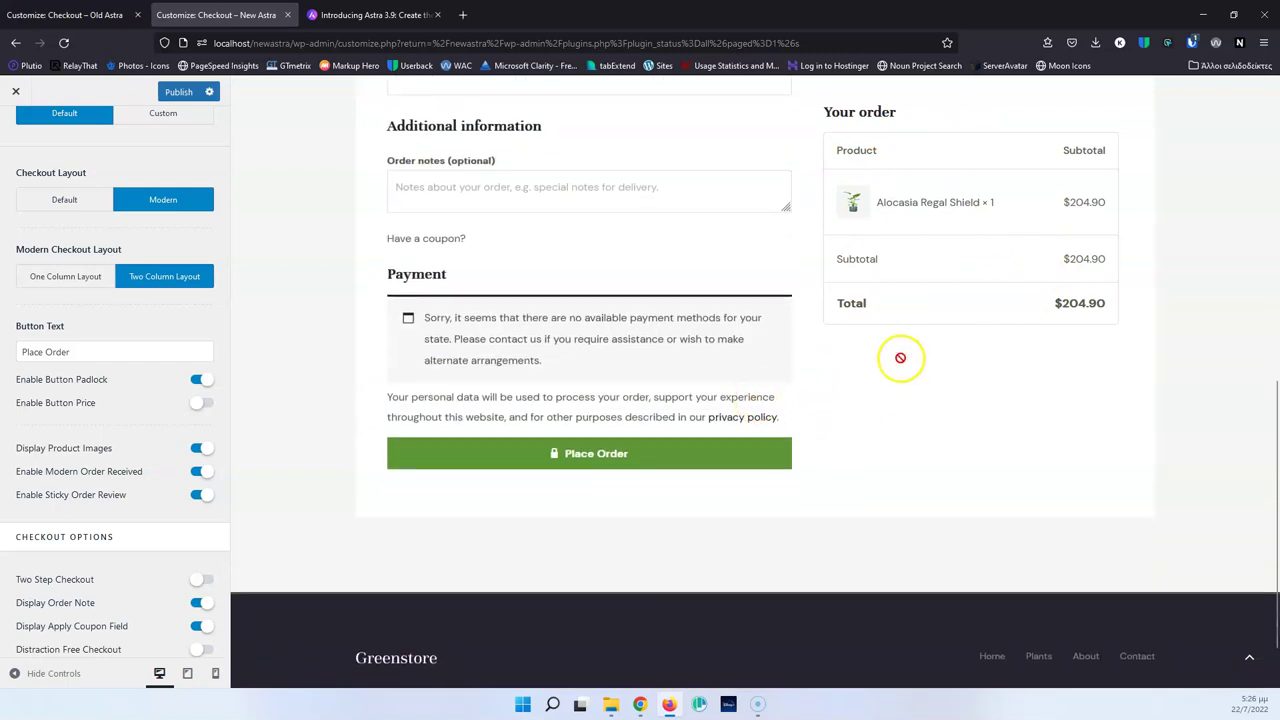
scroll(32, 663, "up", 3)
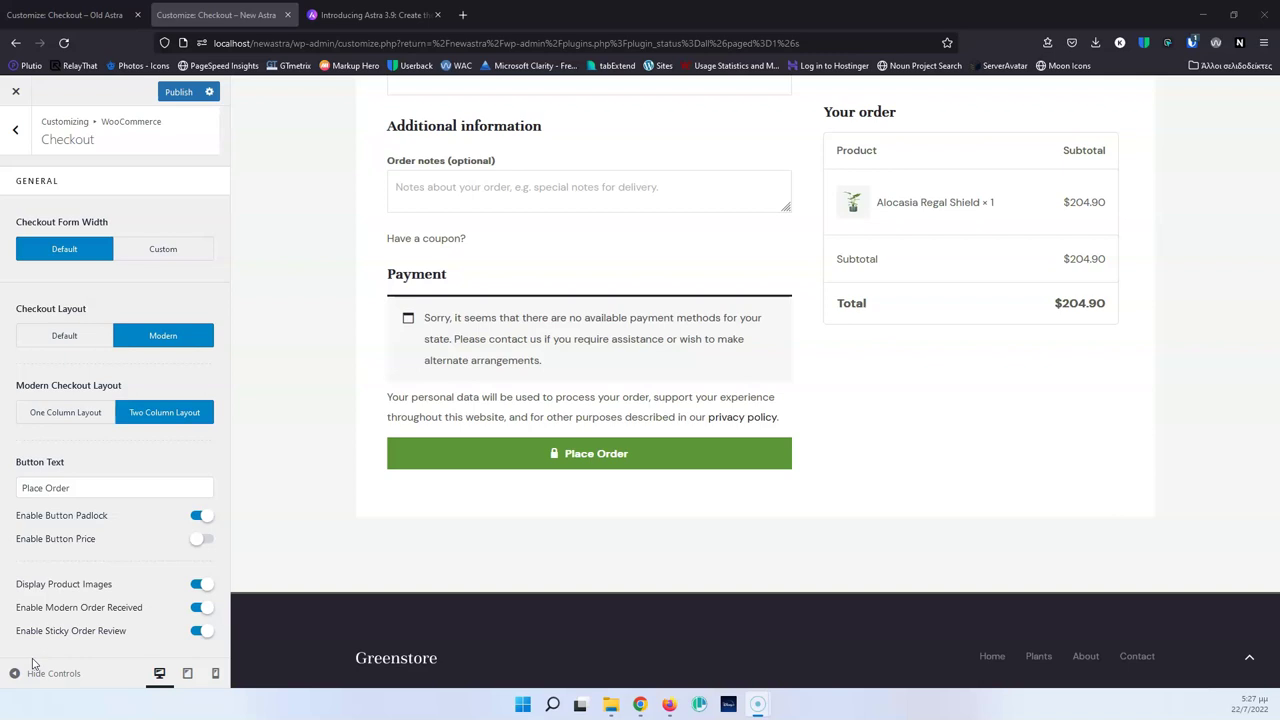
left_click(196, 677)
scroll(277, 414, "up", 8)
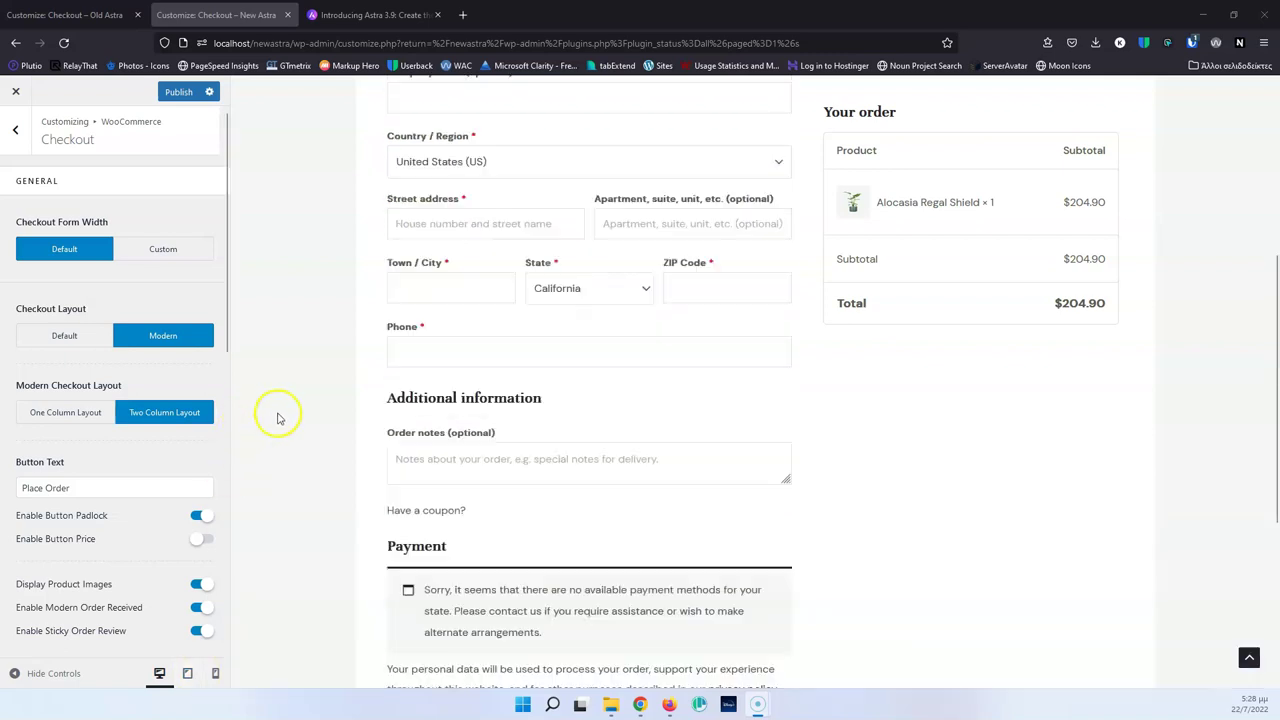
Step: Return to the WooCommerce section list and open the Plants shop page in the New Astra preview
left_click(15, 130)
left_click(970, 107)
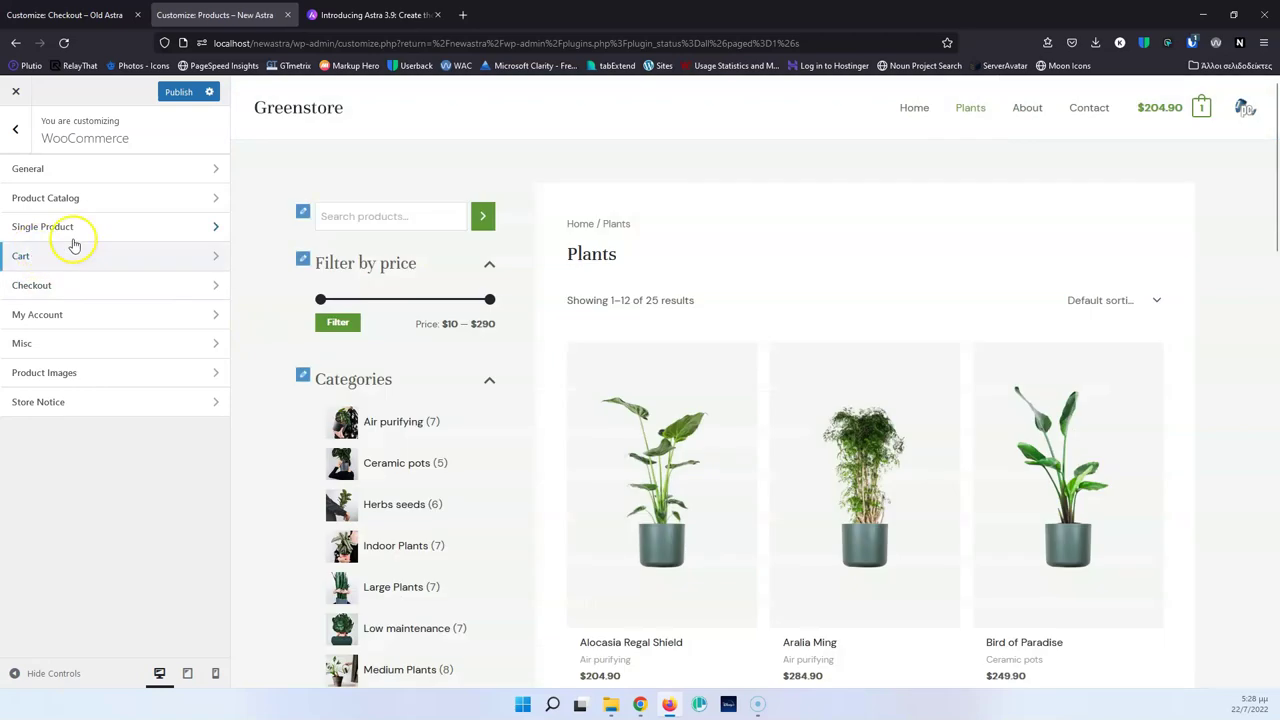
scroll(385, 379, "down", 4)
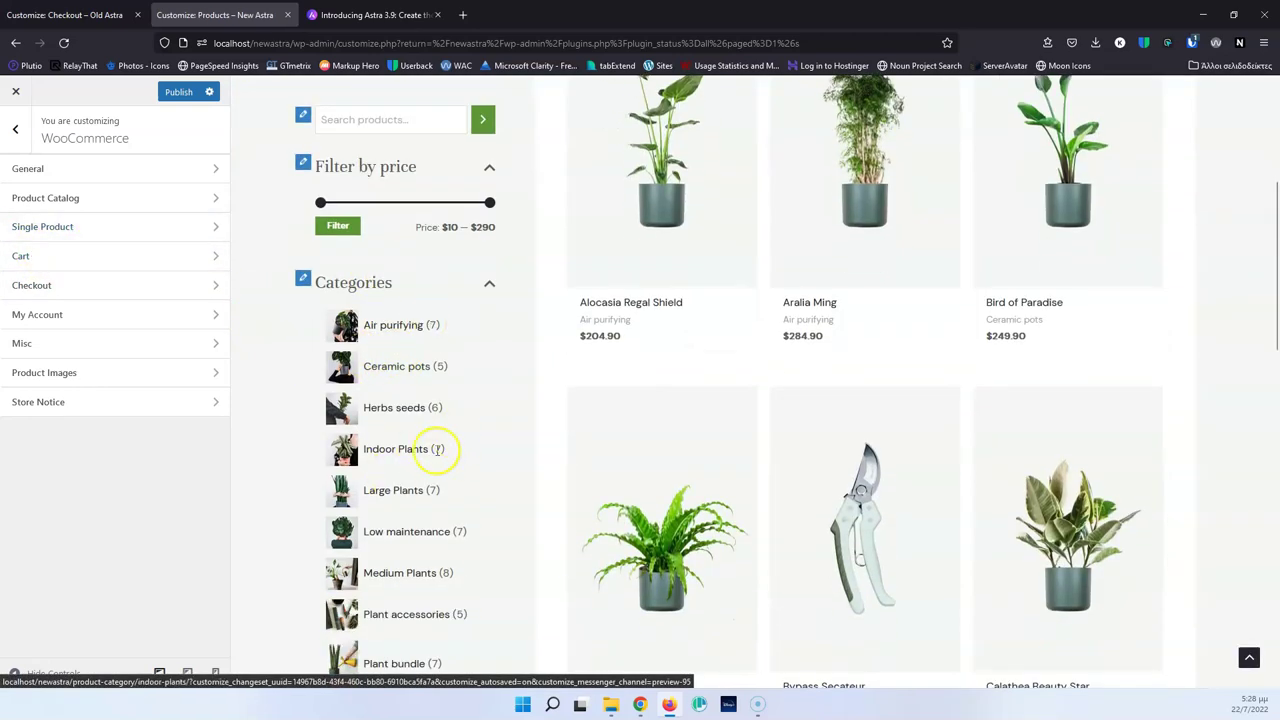
scroll(443, 441, "up", 4)
Step: Examine the General and Design settings of the Product Catalog, including the Shop Card Styling options, in New Astra
left_click(86, 199)
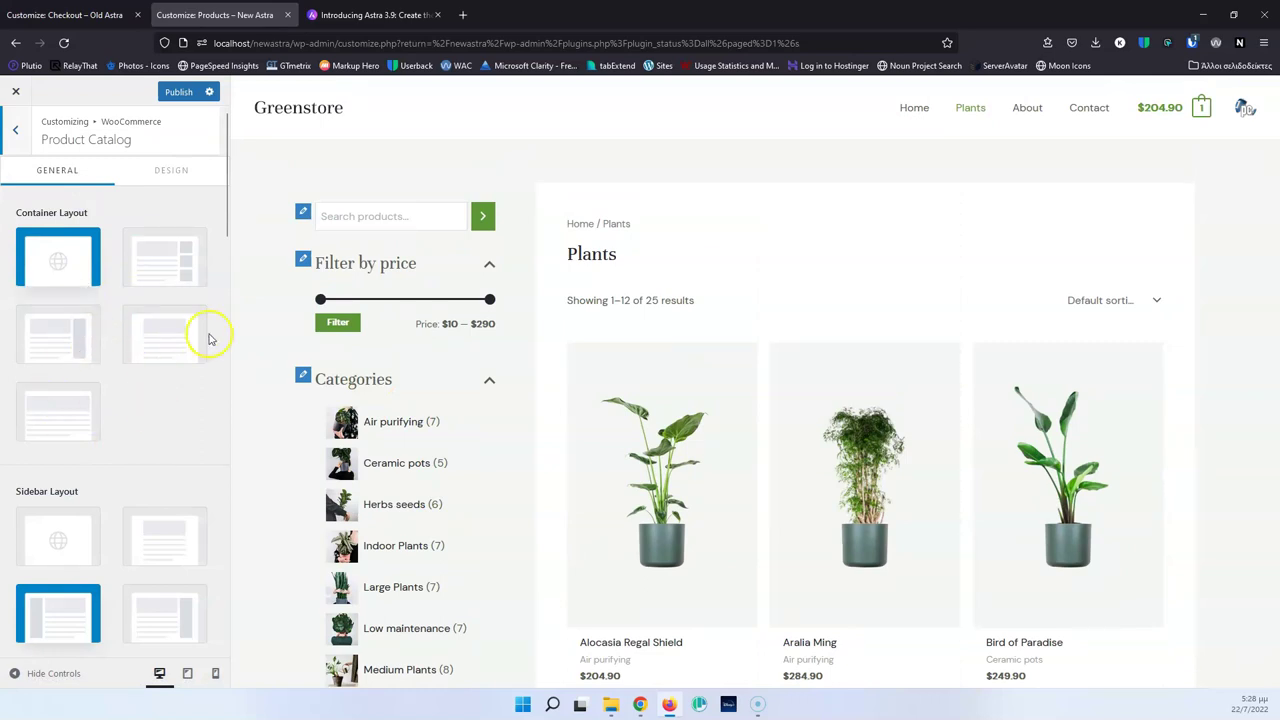
scroll(190, 355, "down", 4)
scroll(134, 467, "down", 5)
scroll(134, 460, "up", 10)
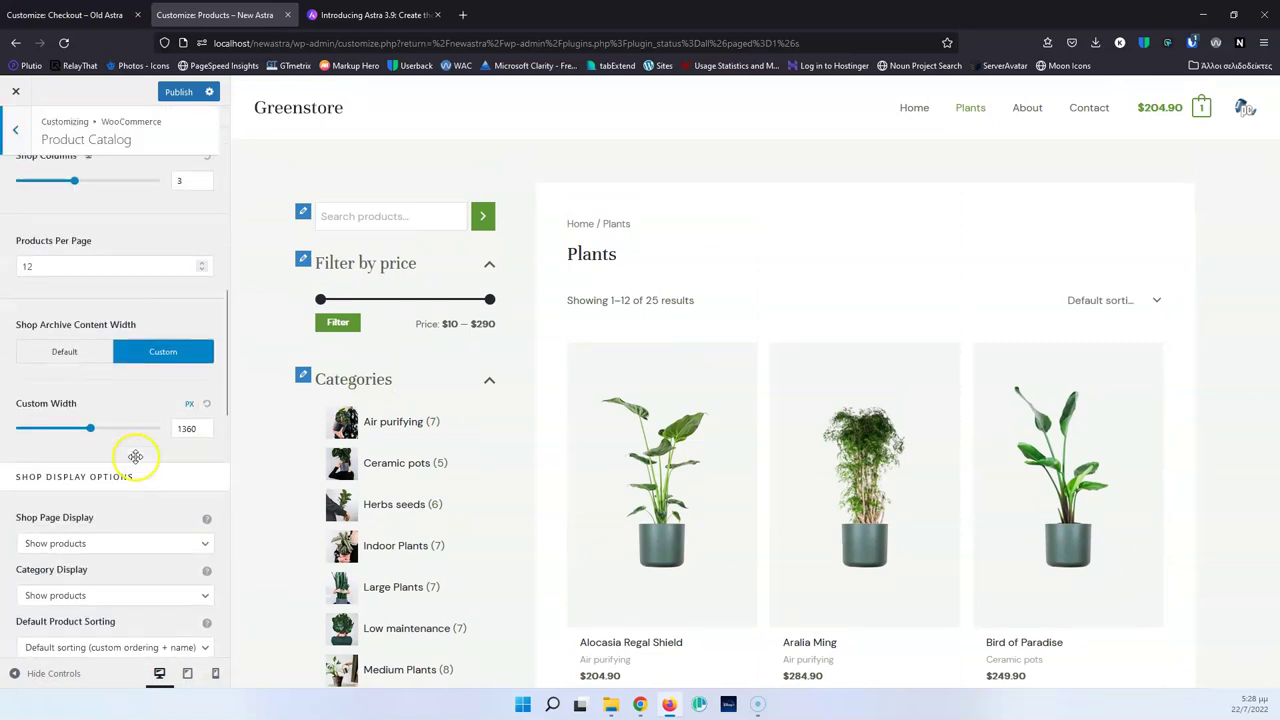
left_click(171, 172)
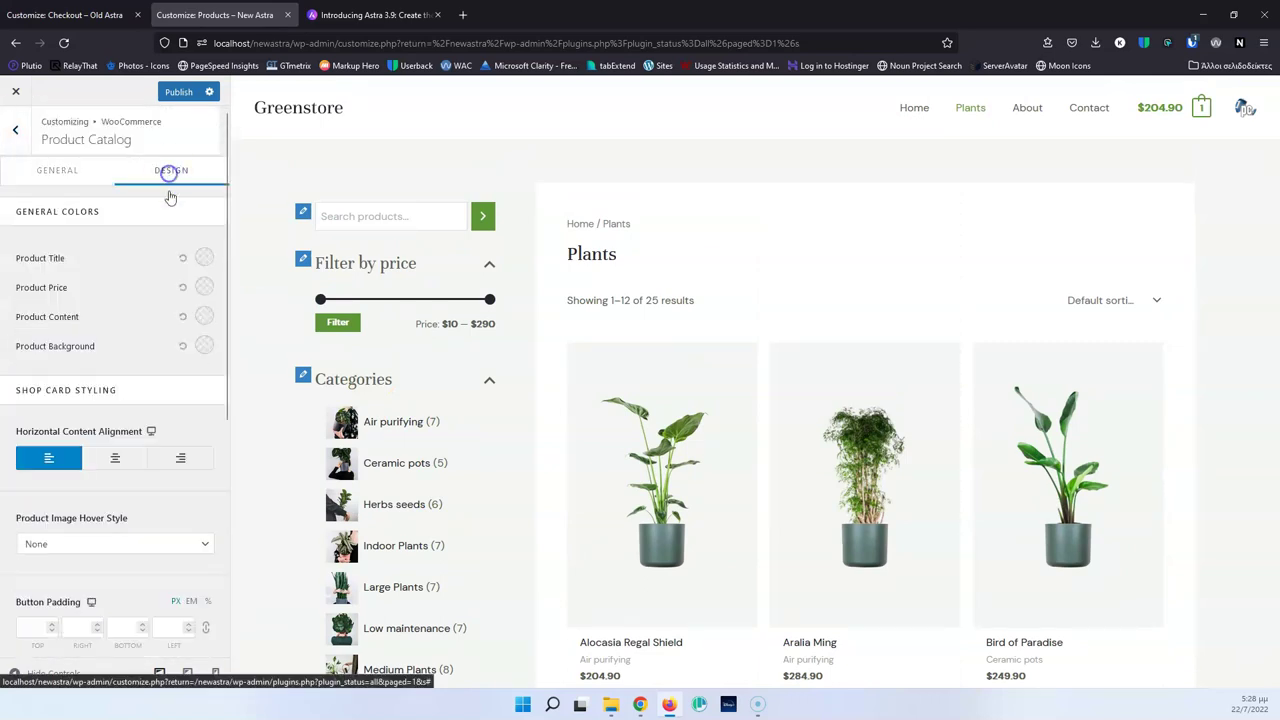
scroll(130, 380, "down", 2)
scroll(130, 380, "down", 1)
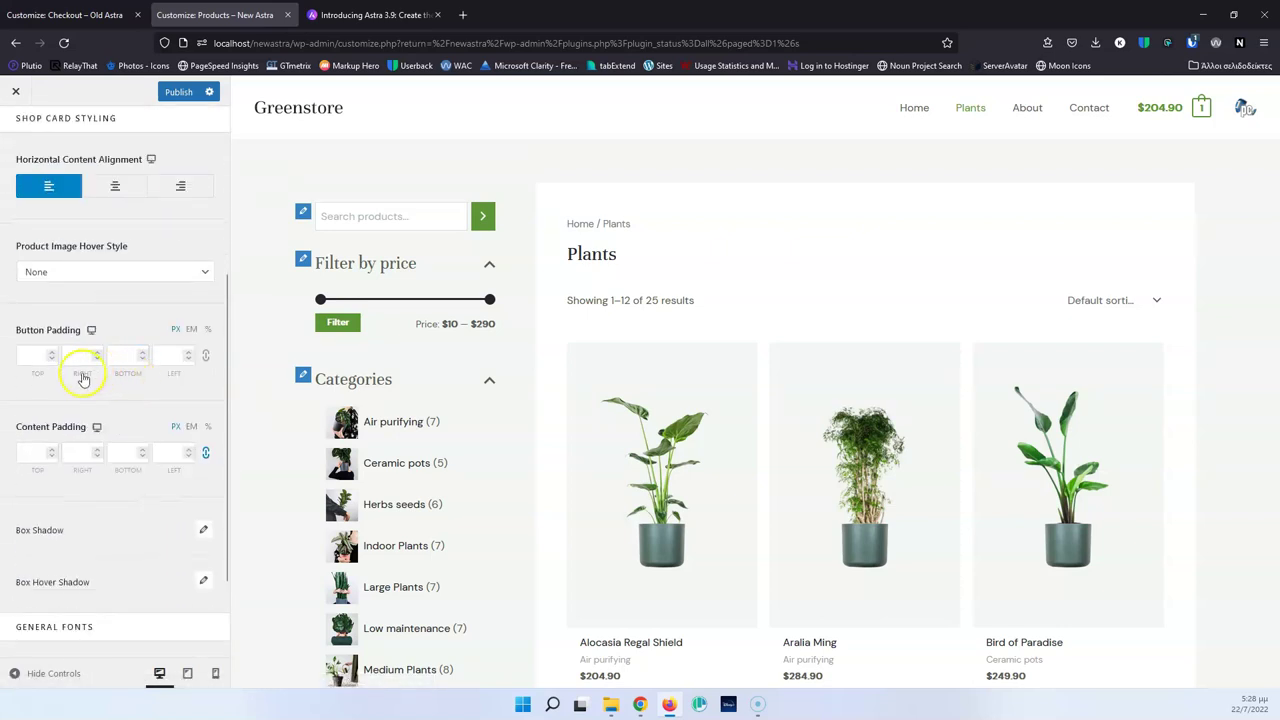
scroll(340, 425, "down", 2)
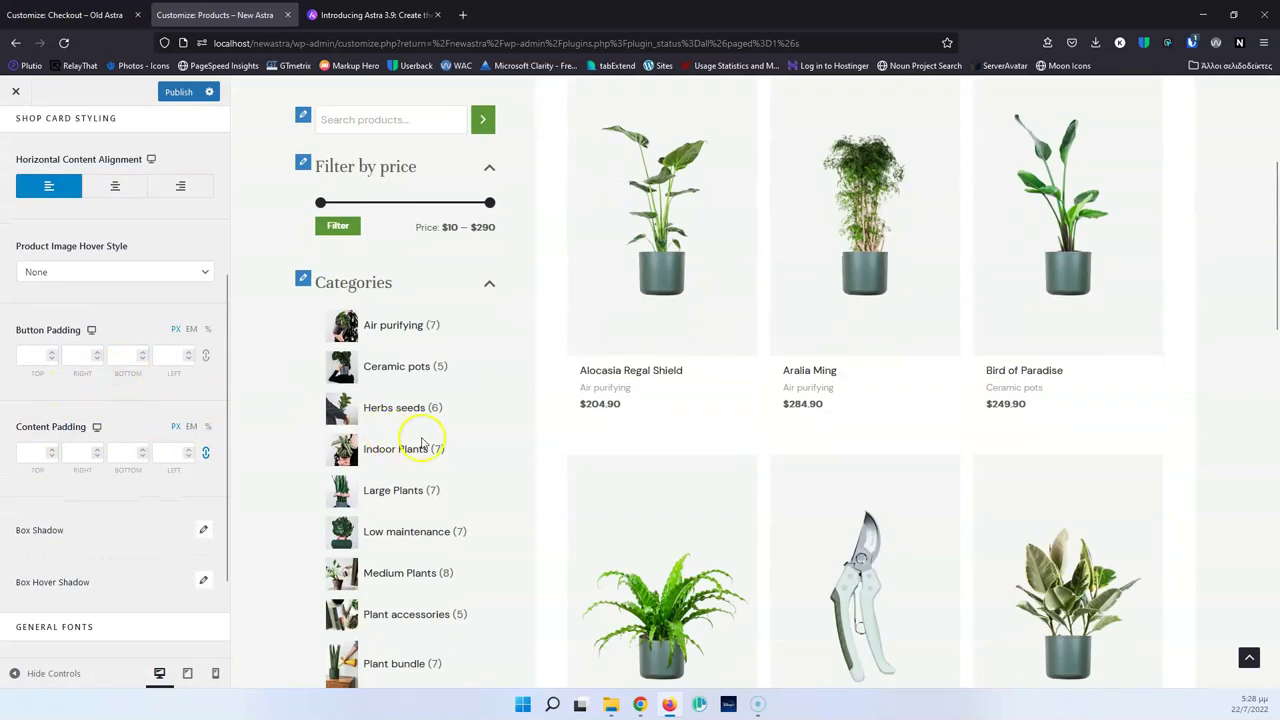
Step: Set the shop card Content Padding to 0 px on all four sides and check the product cards in the shop preview
scroll(422, 443, "down", 2)
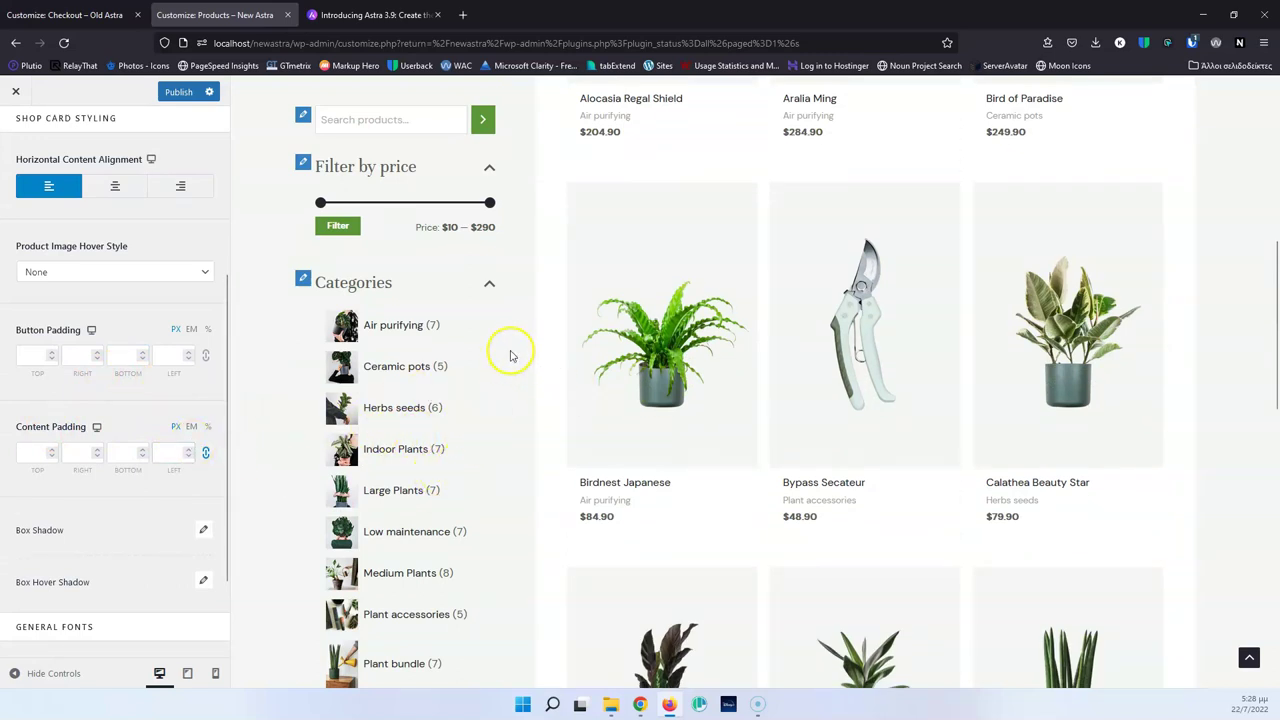
scroll(505, 370, "down", 5)
left_click(32, 452)
left_click(80, 452)
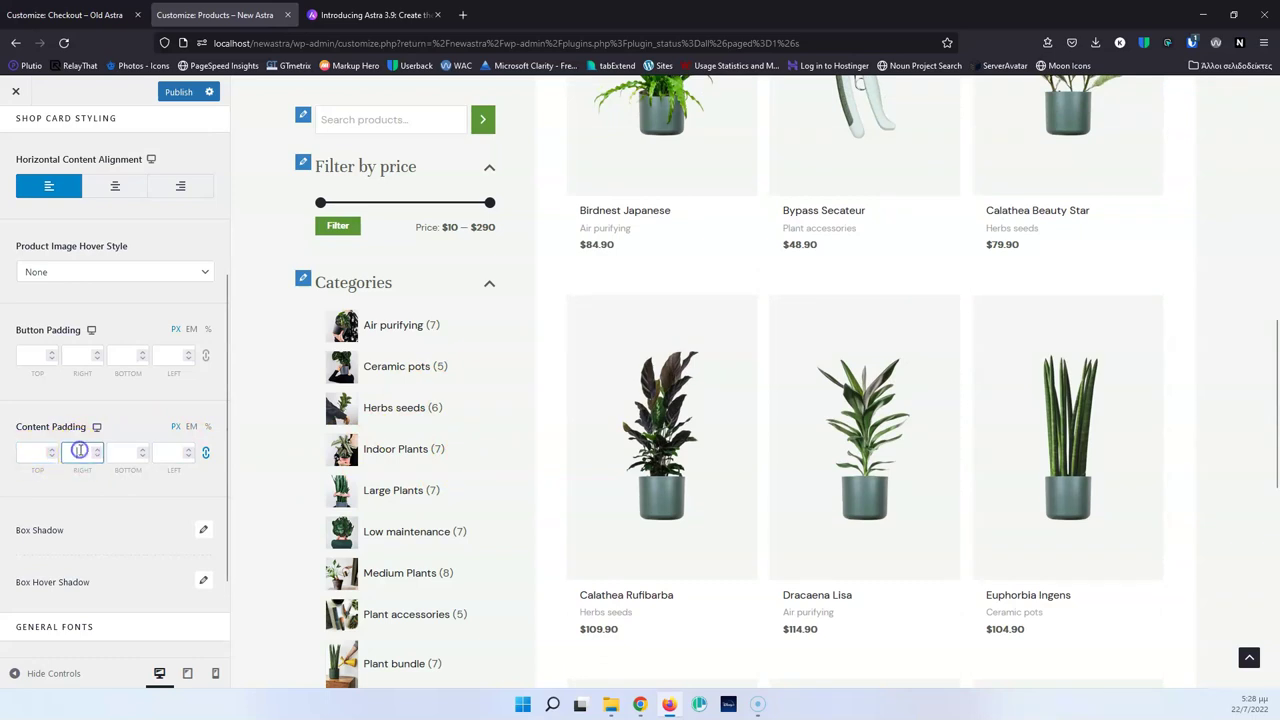
left_click(160, 452)
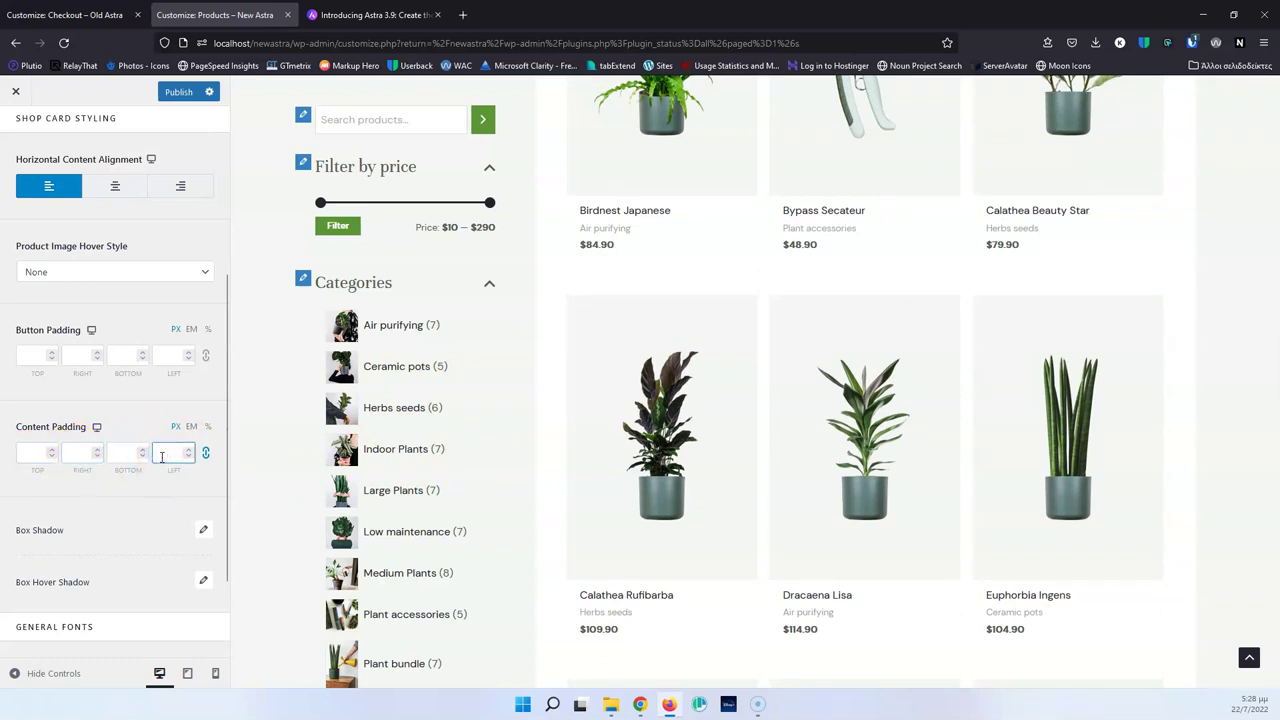
type("0")
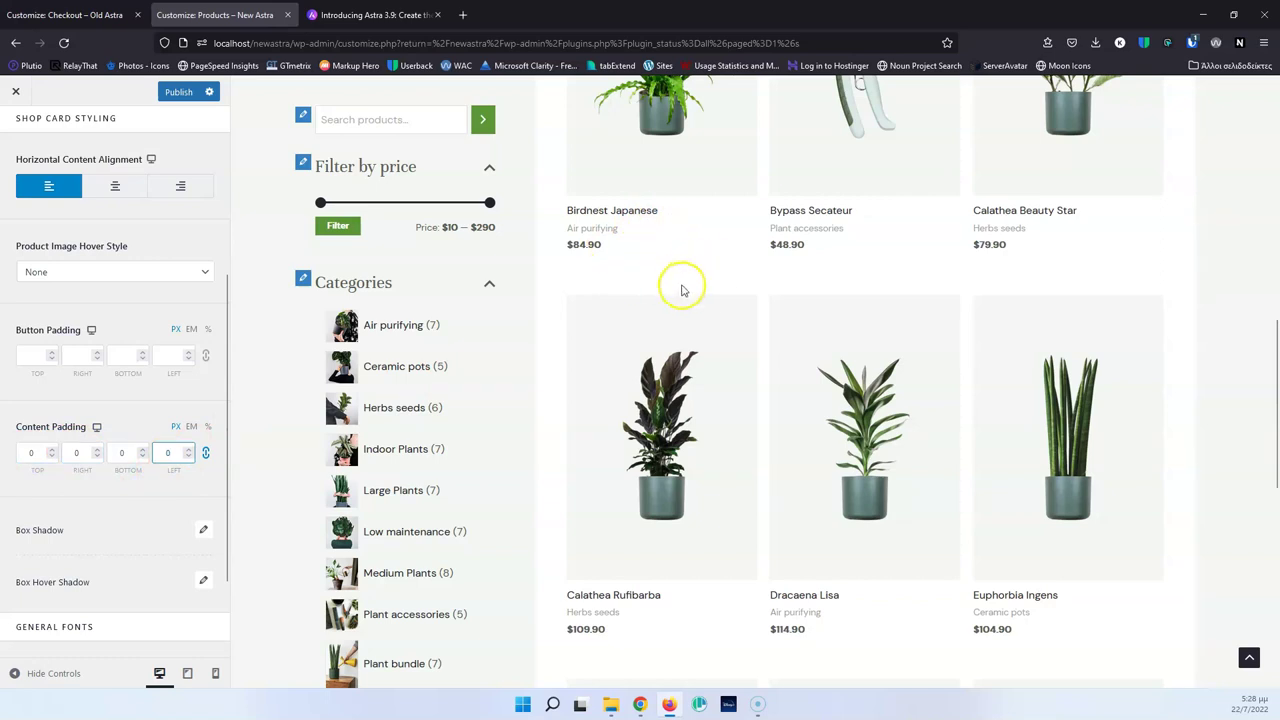
scroll(685, 288, "up", 3)
scroll(71, 451, "down", 1)
scroll(71, 451, "up", 5)
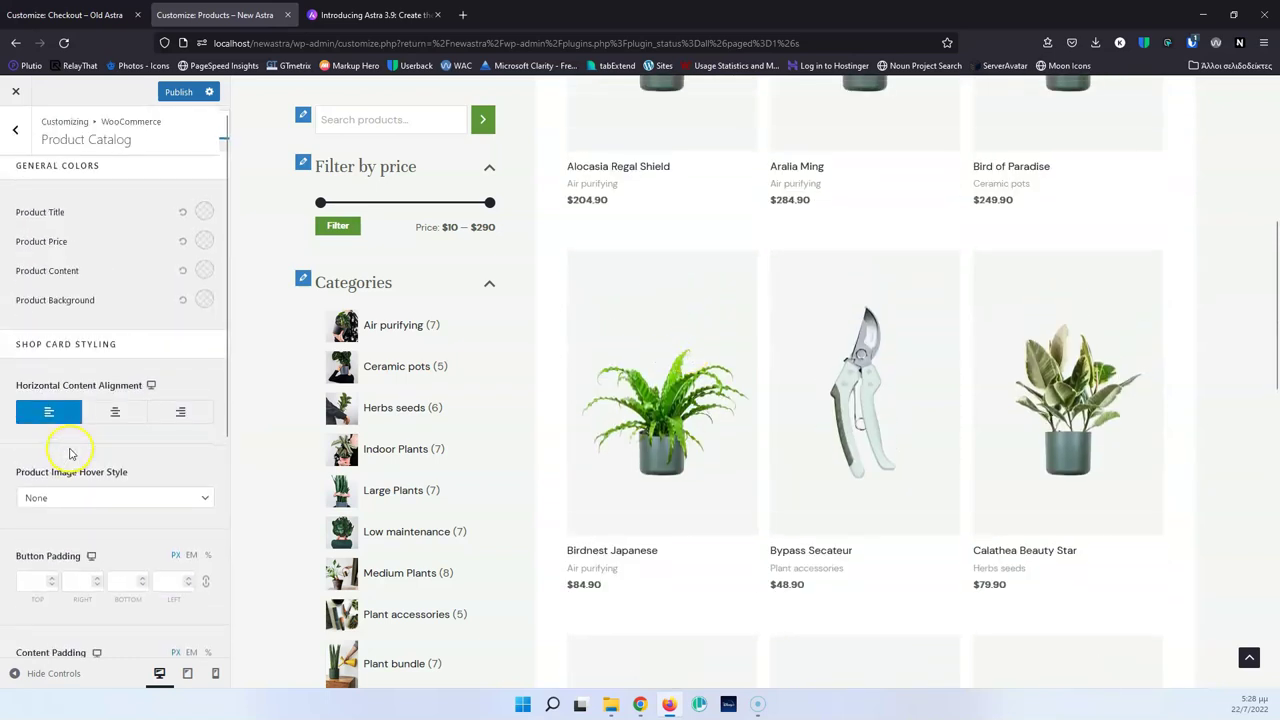
Step: Return to the WooCommerce section list and switch to the Introducing Astra 3.9 announcement article
left_click(15, 129)
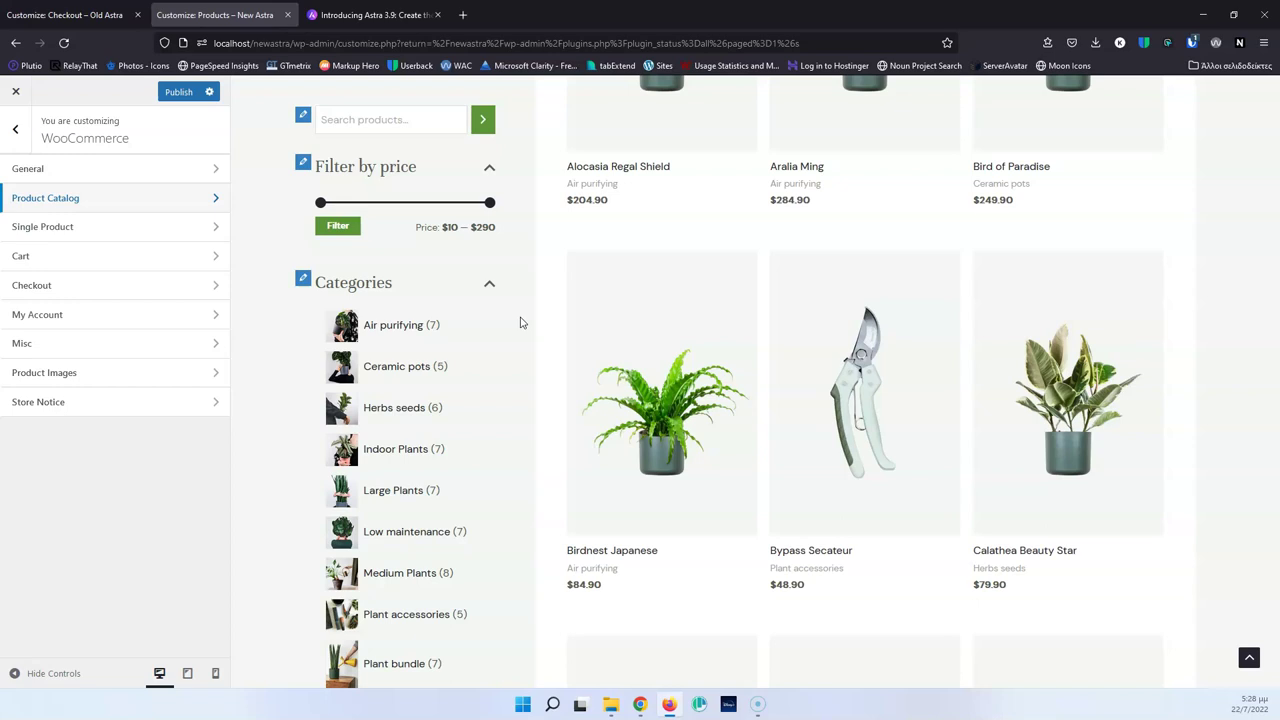
left_click(340, 13)
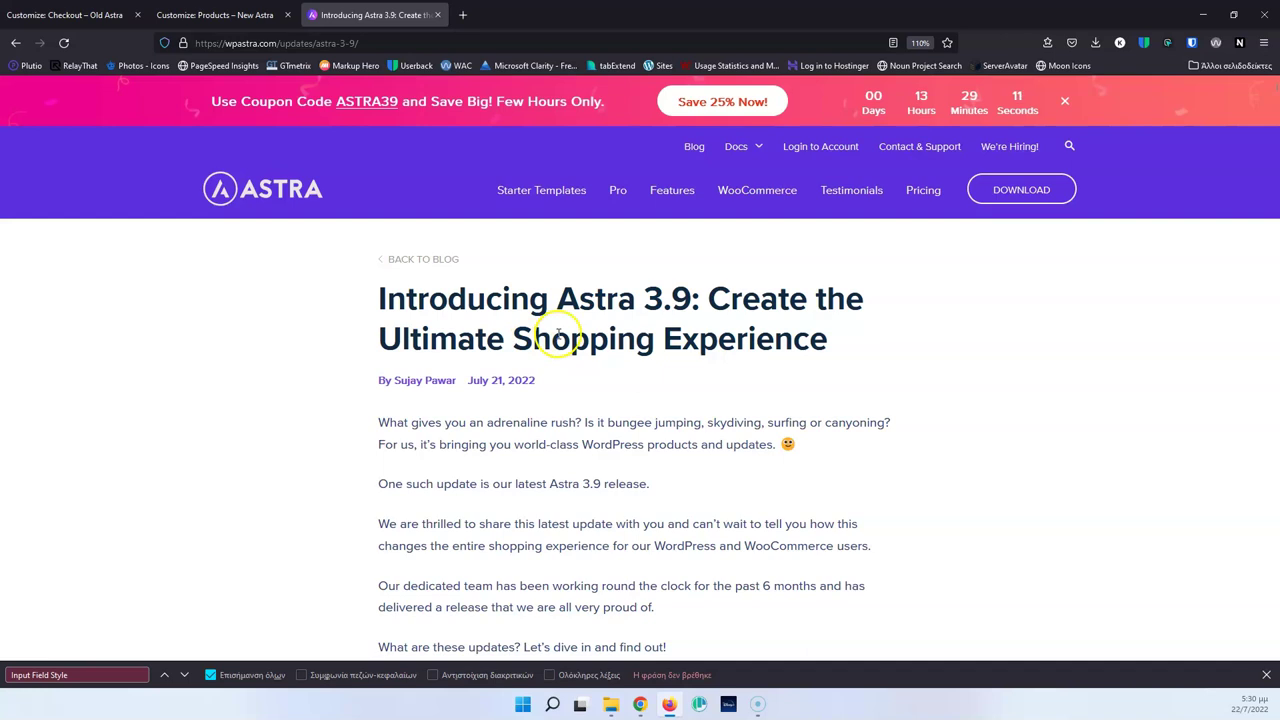